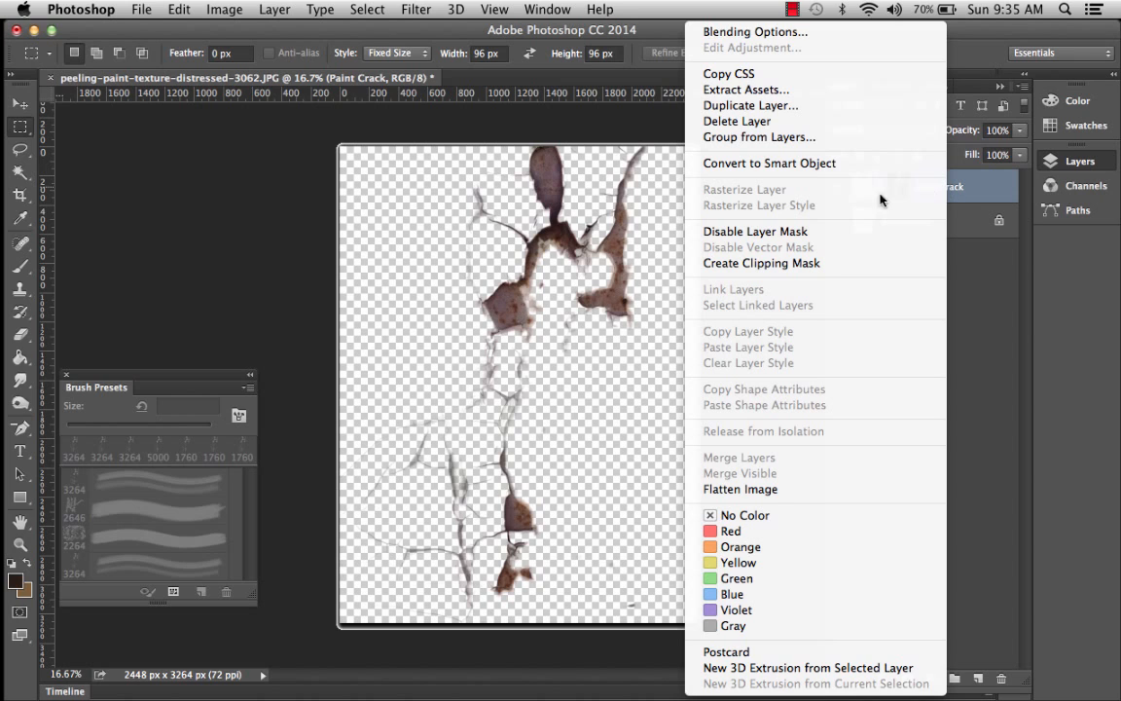
Duplicate the Paint Crack layer into a new document named Paint-Peel-Crack
click(793, 105)
click(584, 356)
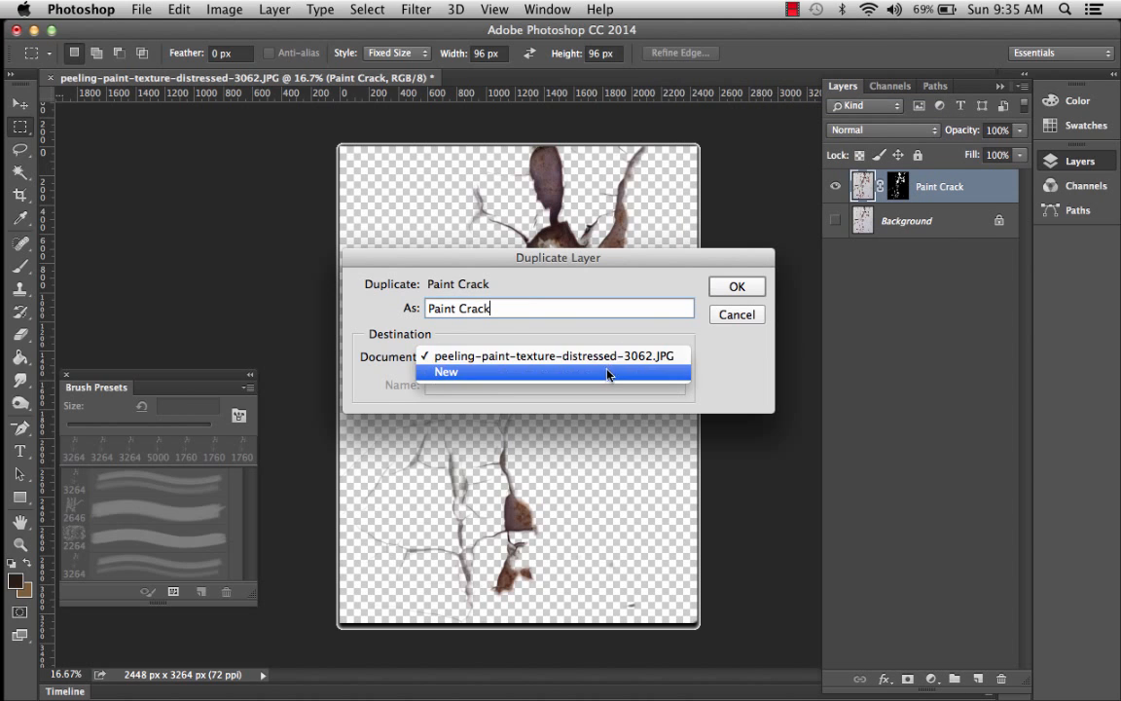
click(607, 373)
text(Paint-Peel-Crack)
key(Return)
Save the new document as Paint-Peel-Crack.psd in Photoshop format inside a new Desktop folder named Decay
click(152, 12)
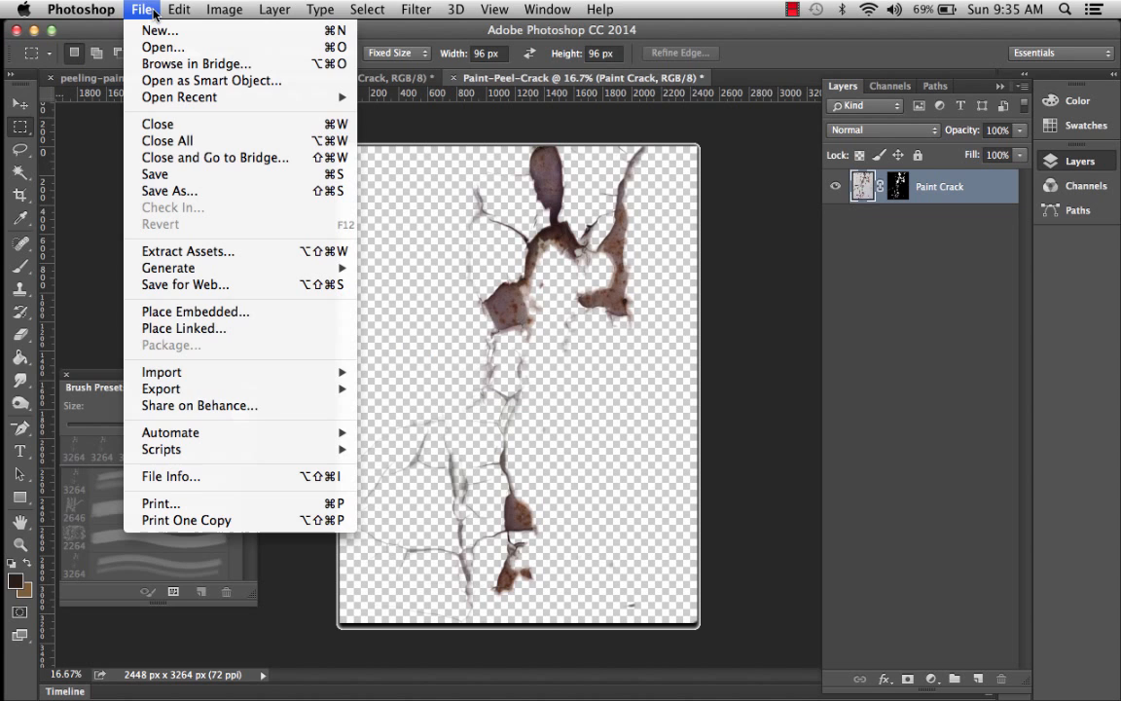
click(171, 174)
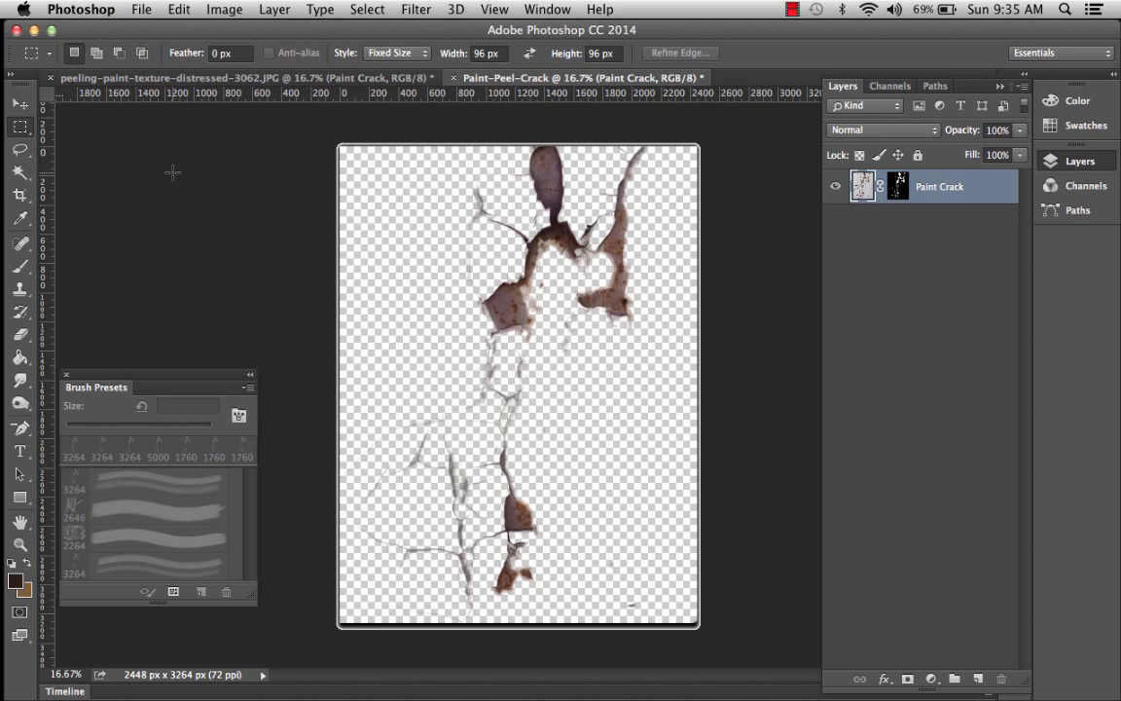
scroll(146, 273, down, 3)
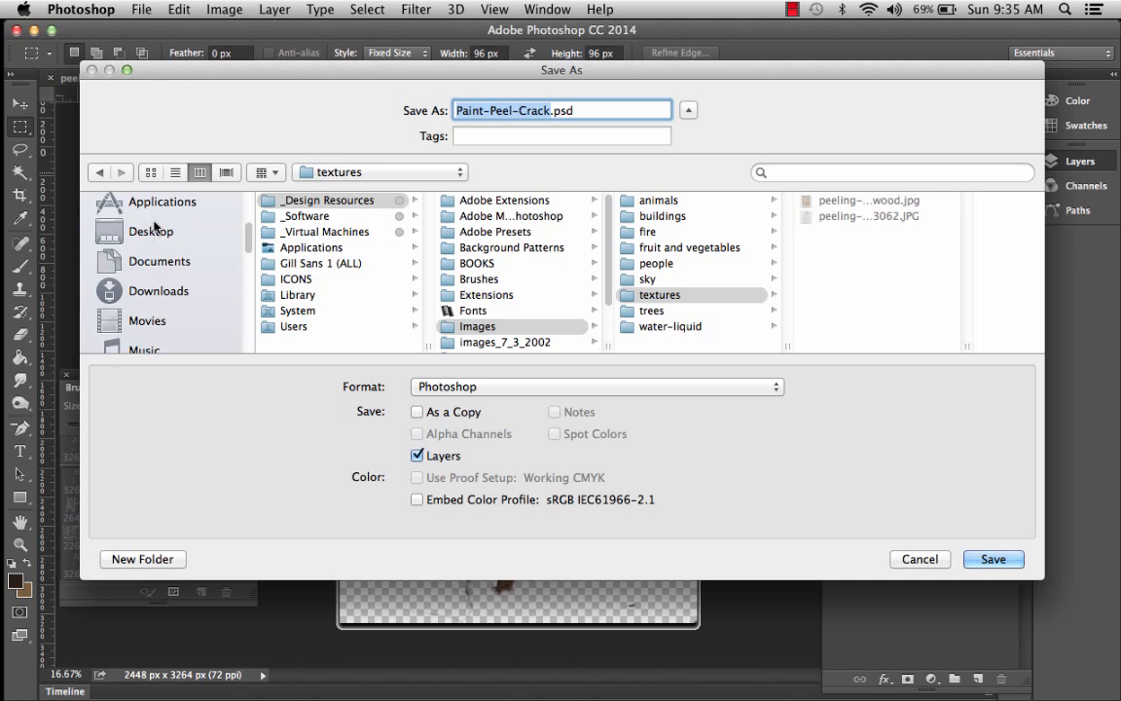
click(153, 225)
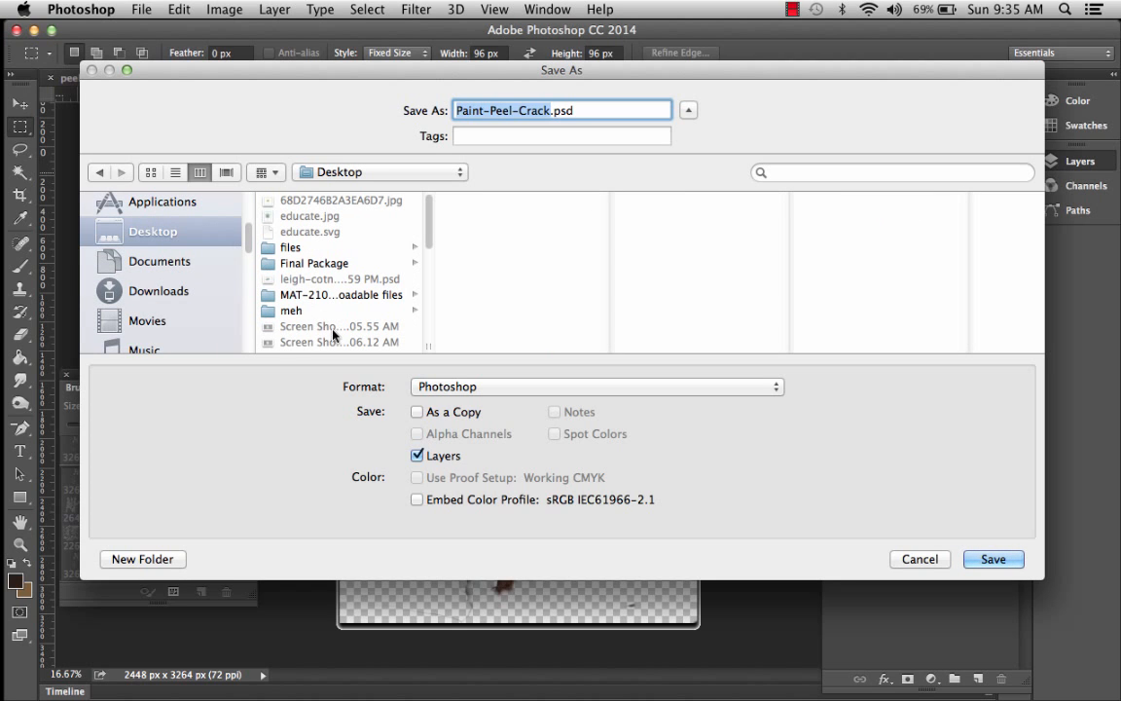
click(151, 558)
text(D)
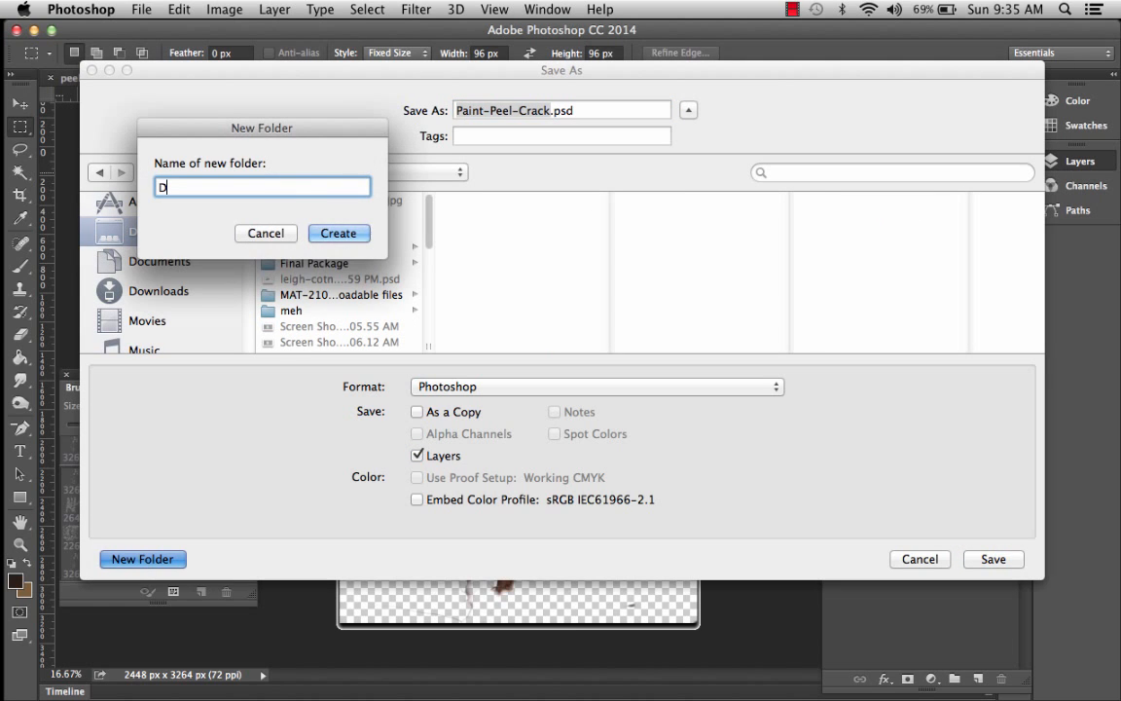
text(ecay)
key(Return)
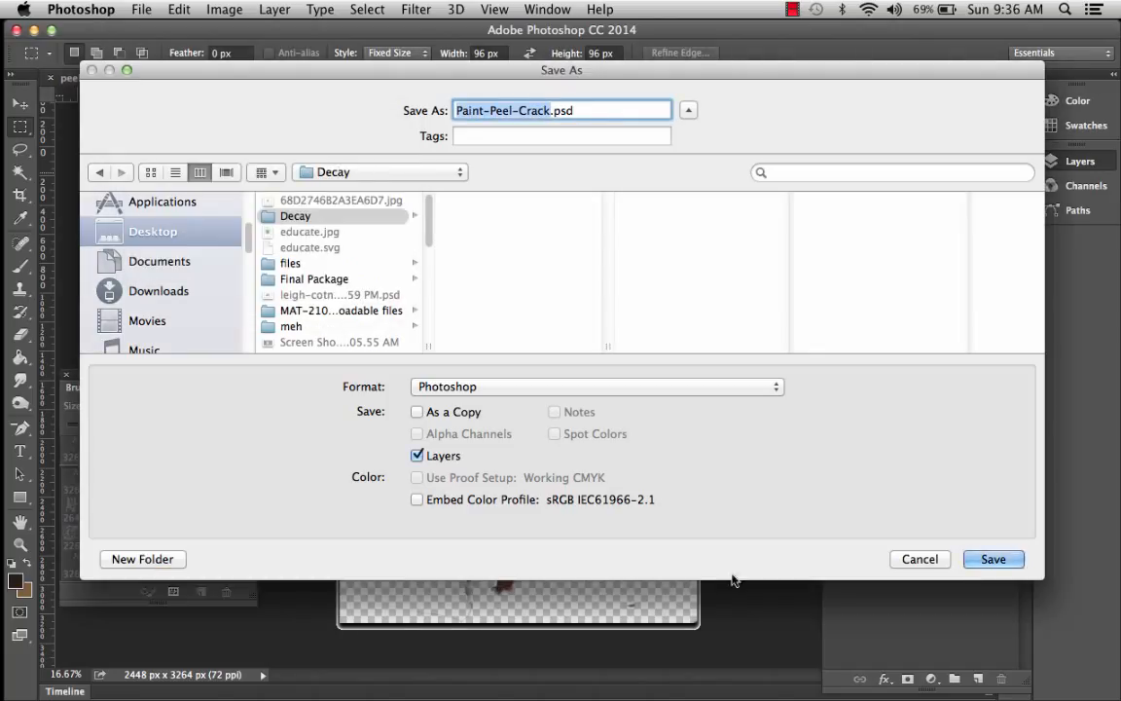
click(994, 560)
click(773, 283)
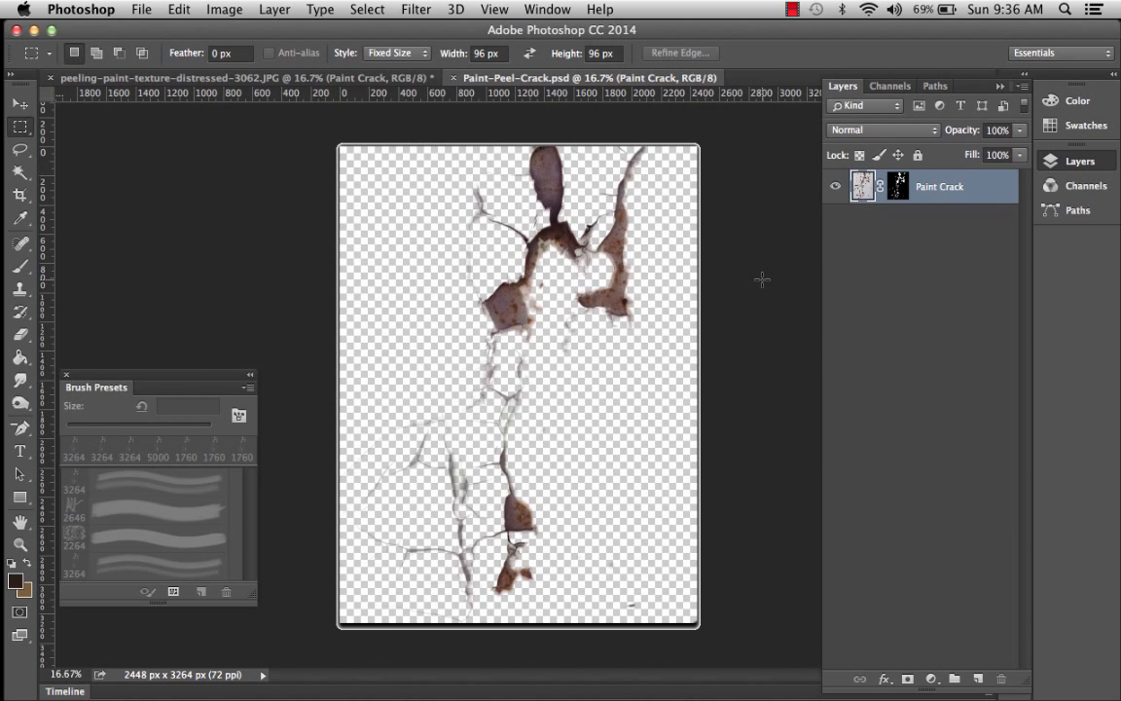
Close the original peeling-paint-texture-distressed-3062.JPG document without saving its changes
click(391, 80)
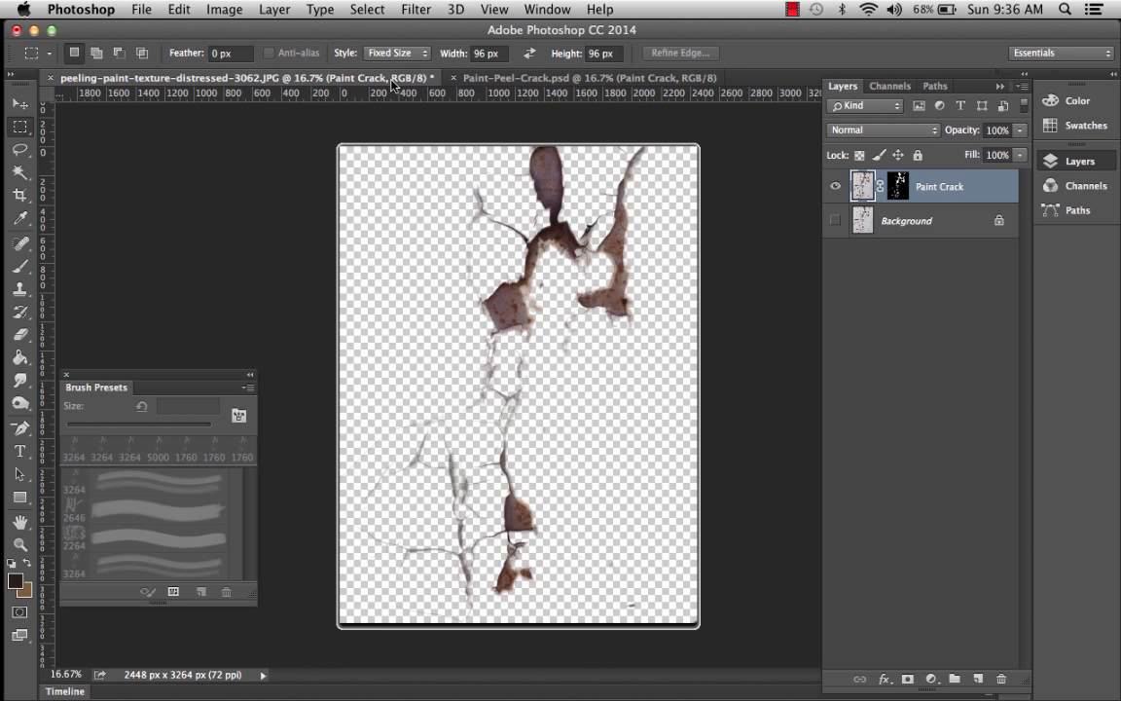
click(51, 77)
click(473, 270)
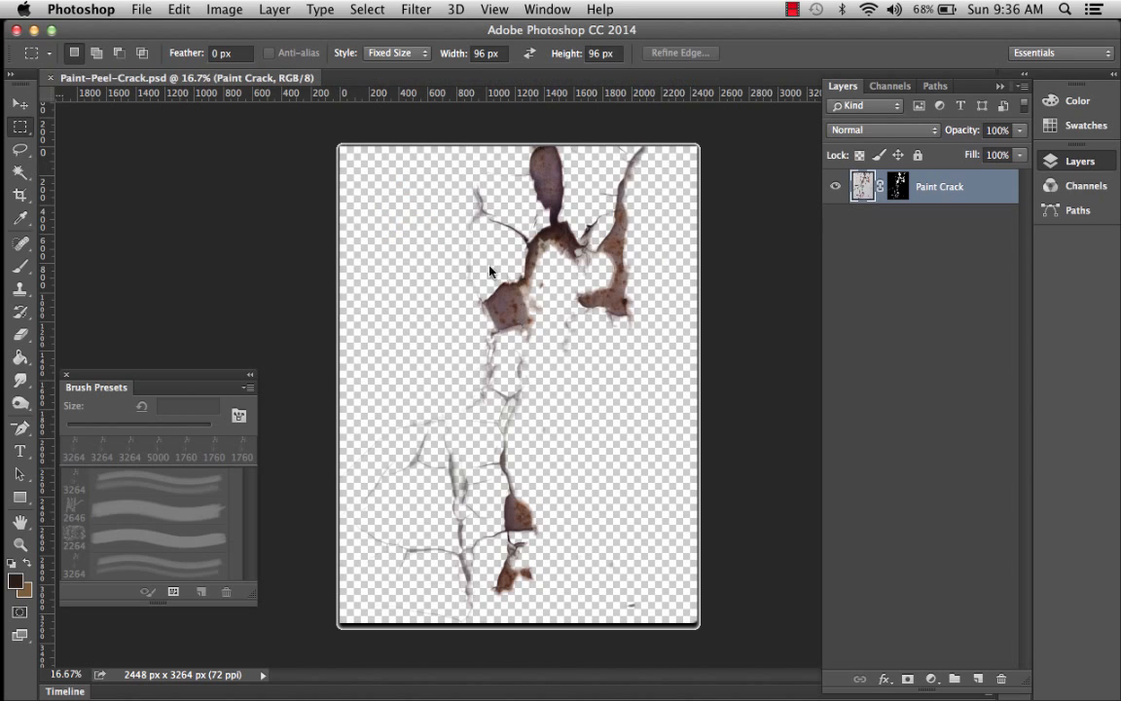
Place rooftop.jpg from the _Design Resources/Images/buildings folder as a linked layer and enlarge it to cover the canvas
click(138, 9)
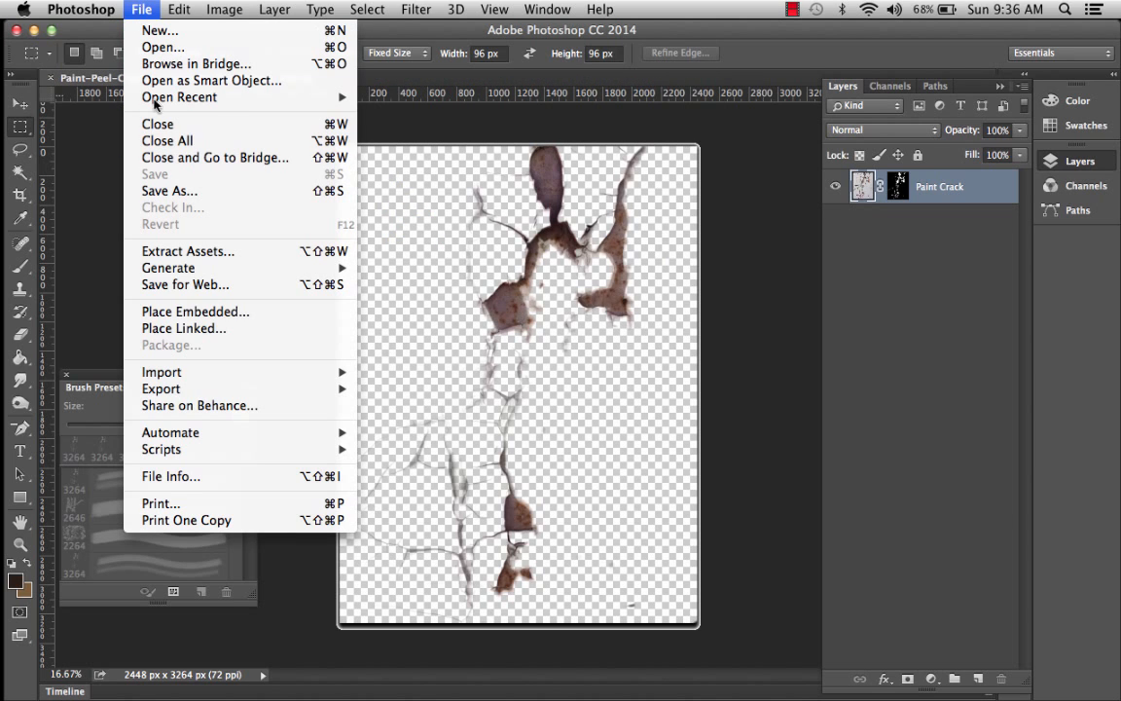
click(165, 331)
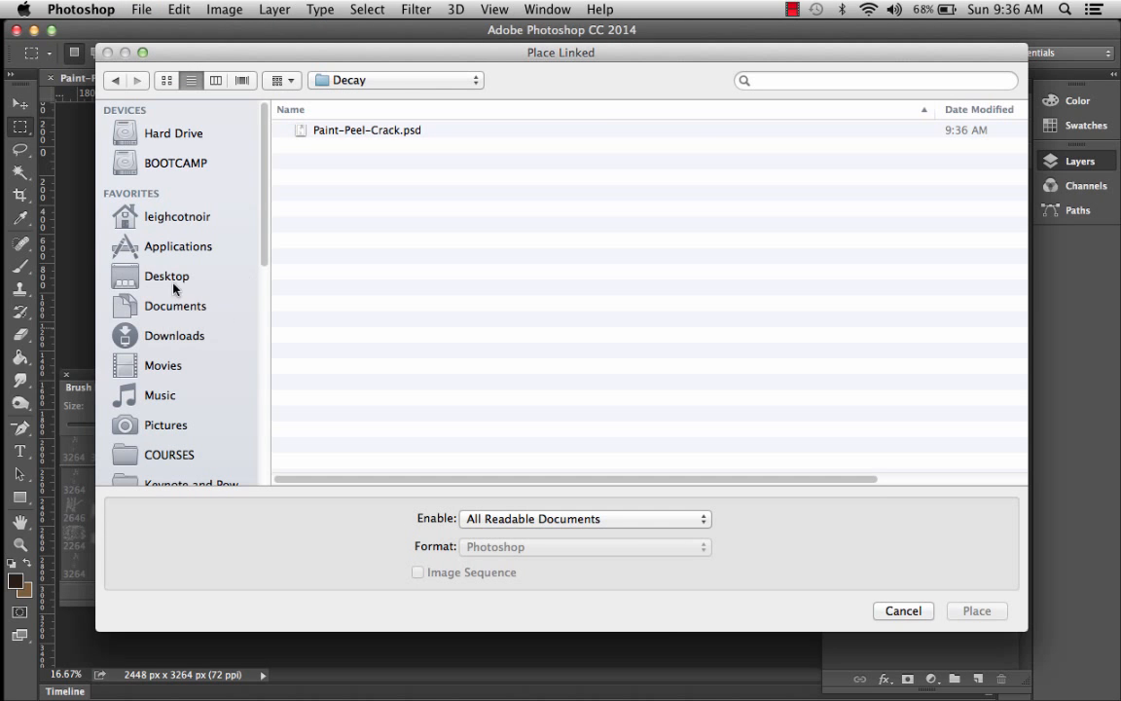
click(177, 135)
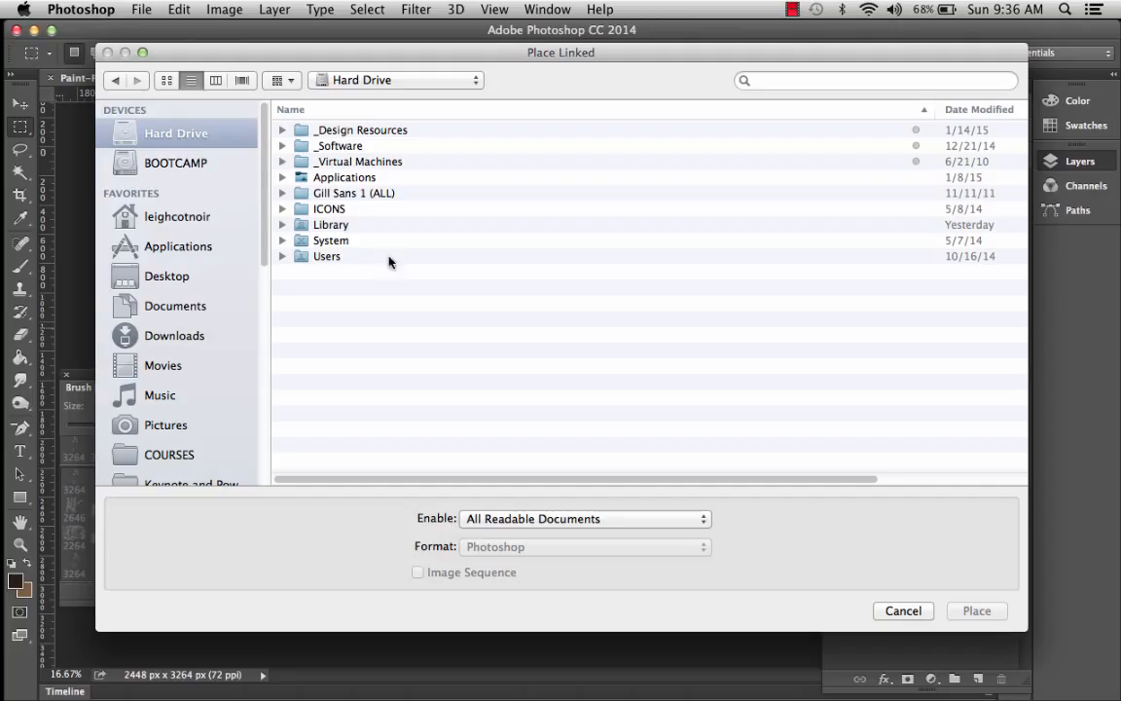
double_click(368, 130)
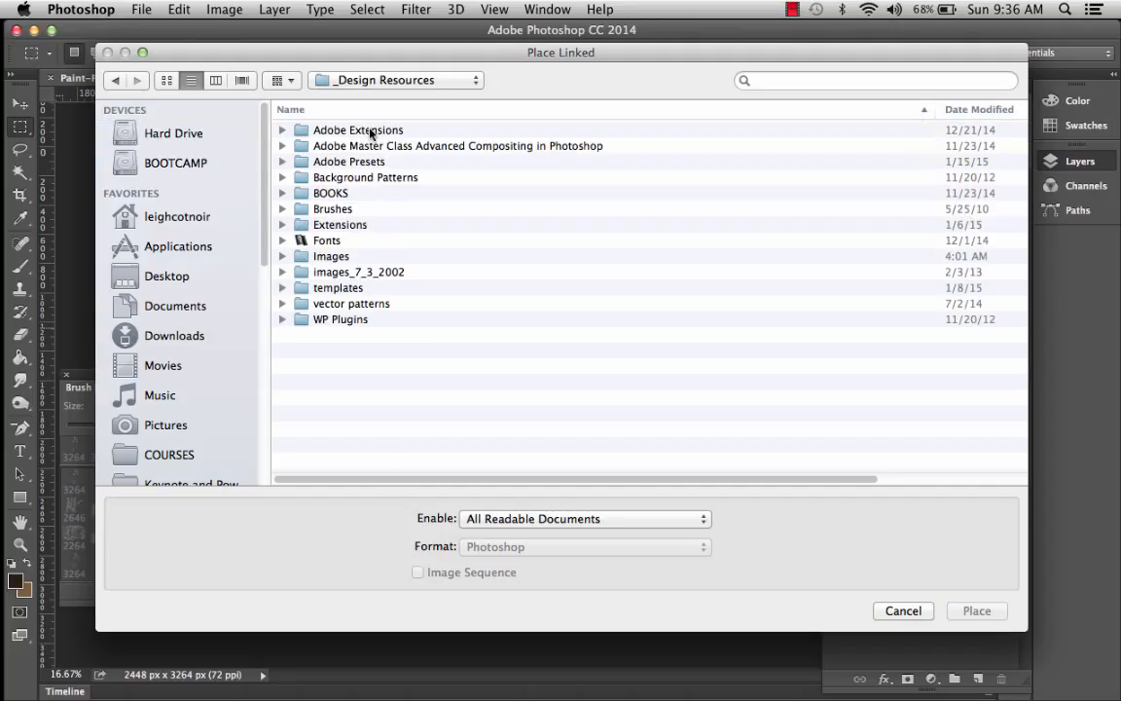
double_click(331, 258)
click(284, 240)
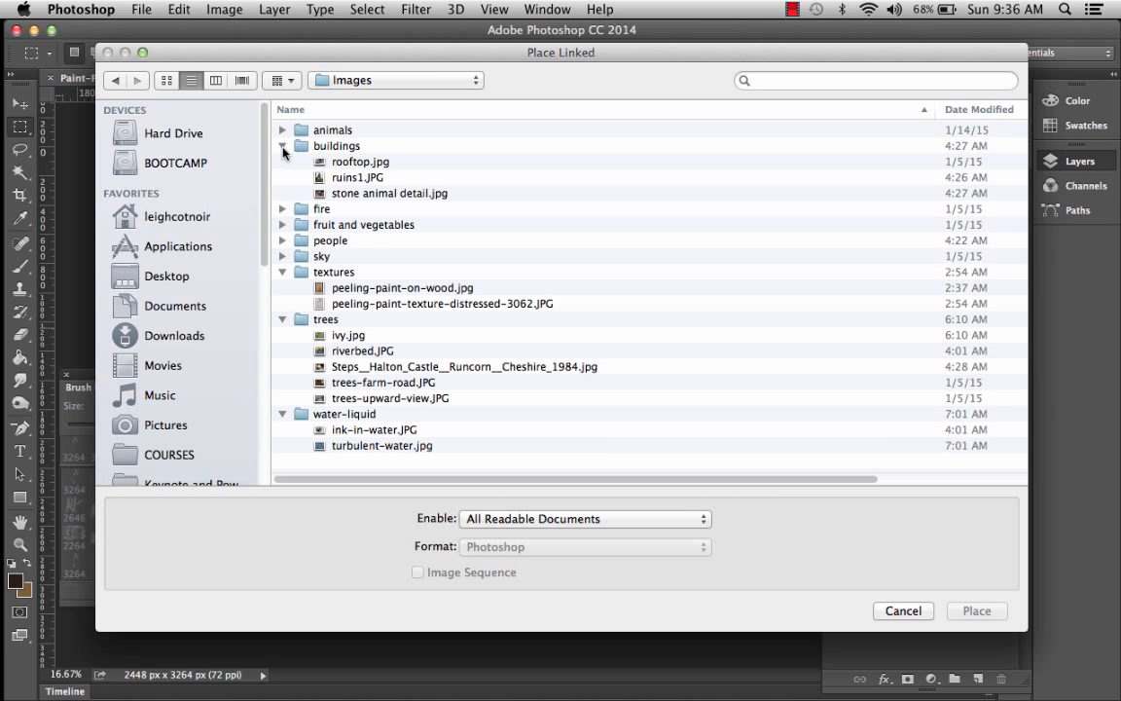
click(317, 162)
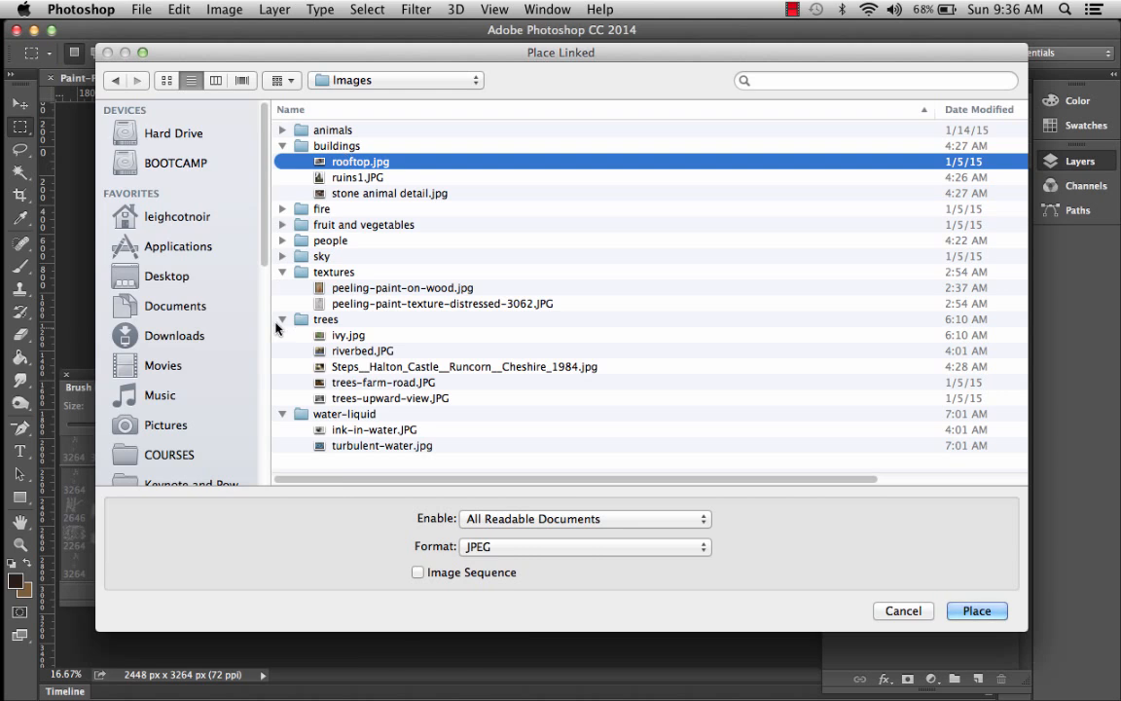
click(994, 611)
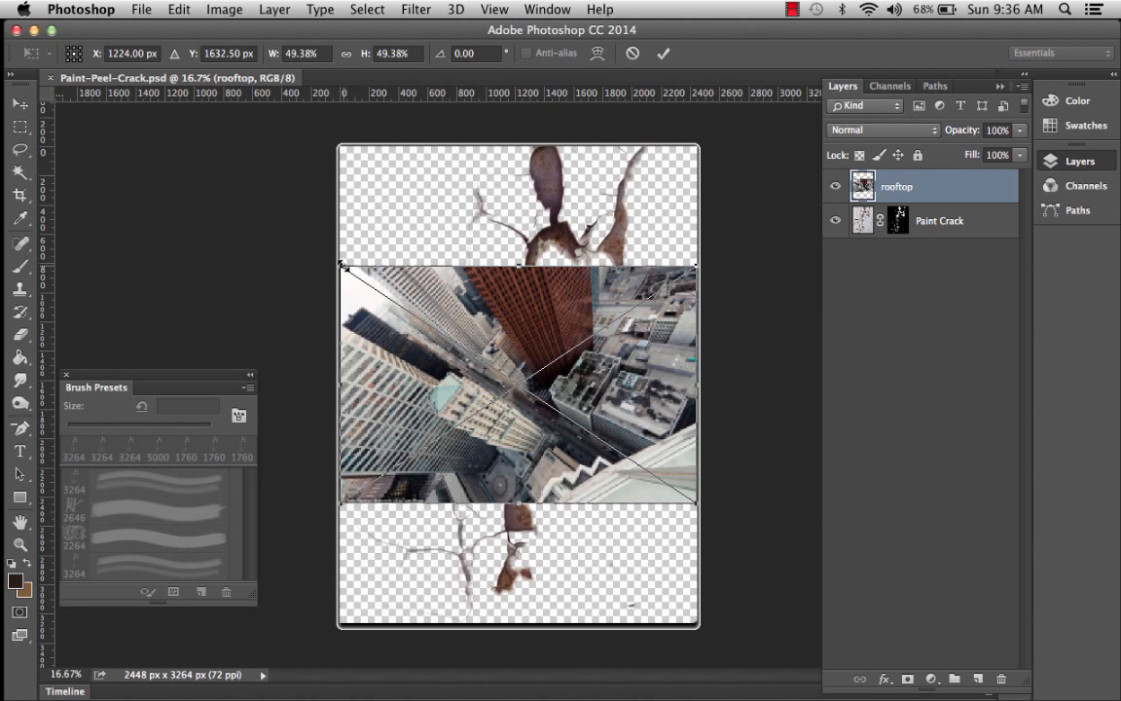
drag(342, 264, 93, 156)
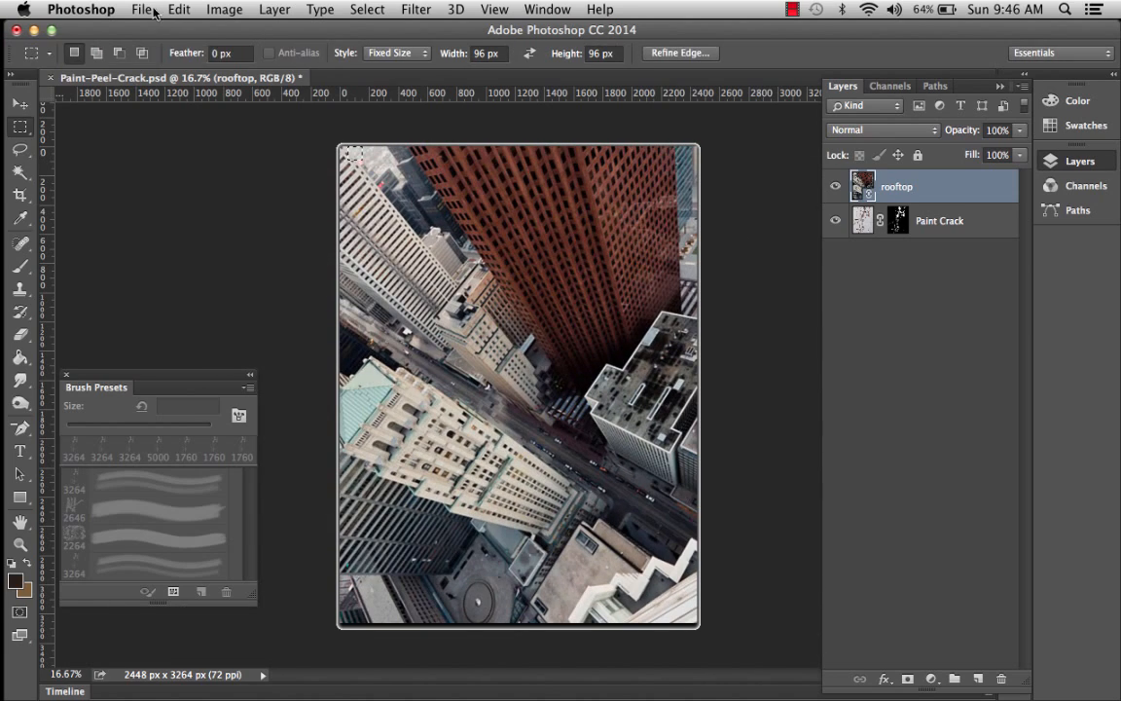
Place riverbed.JPG from the trees folder as a linked layer above the rooftop layer
click(147, 9)
click(214, 328)
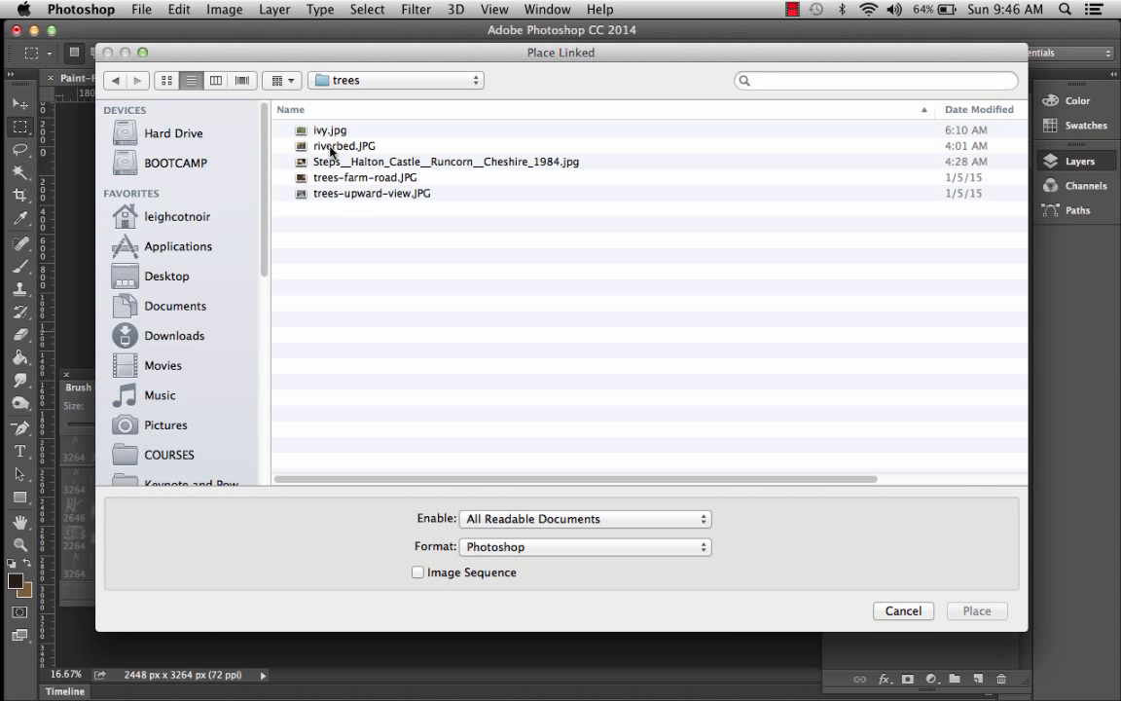
double_click(321, 146)
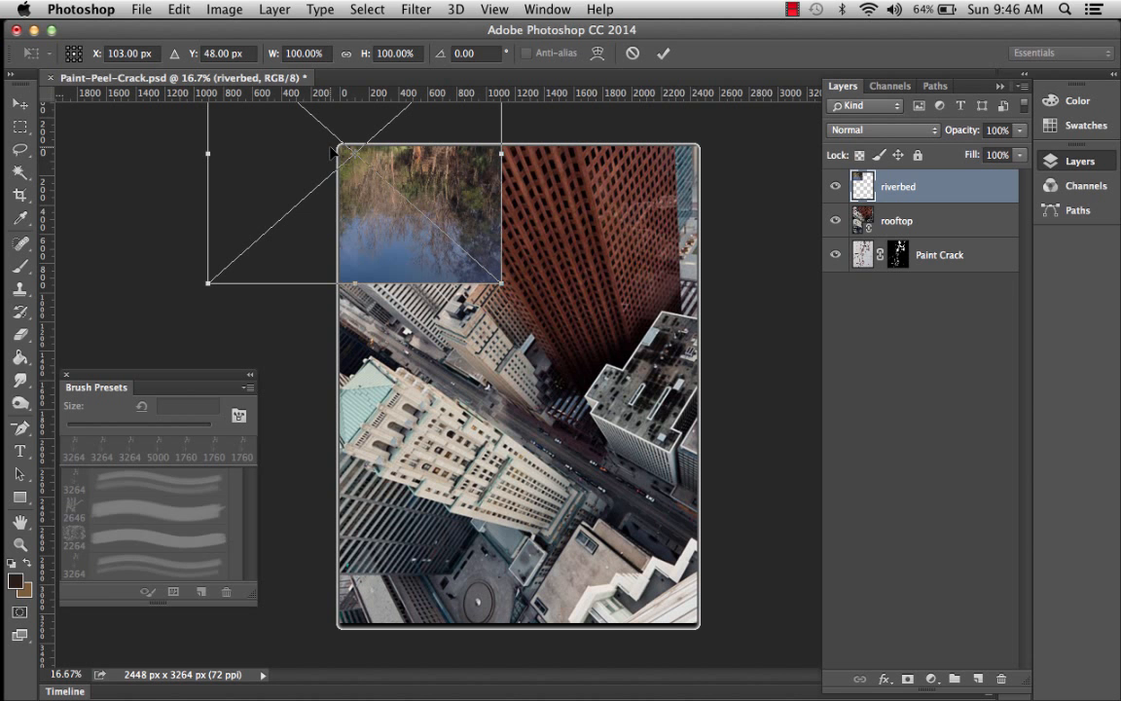
Center the riverbed image on the canvas and enlarge it proportionally to about 186% so it covers the whole document
drag(332, 153, 546, 424)
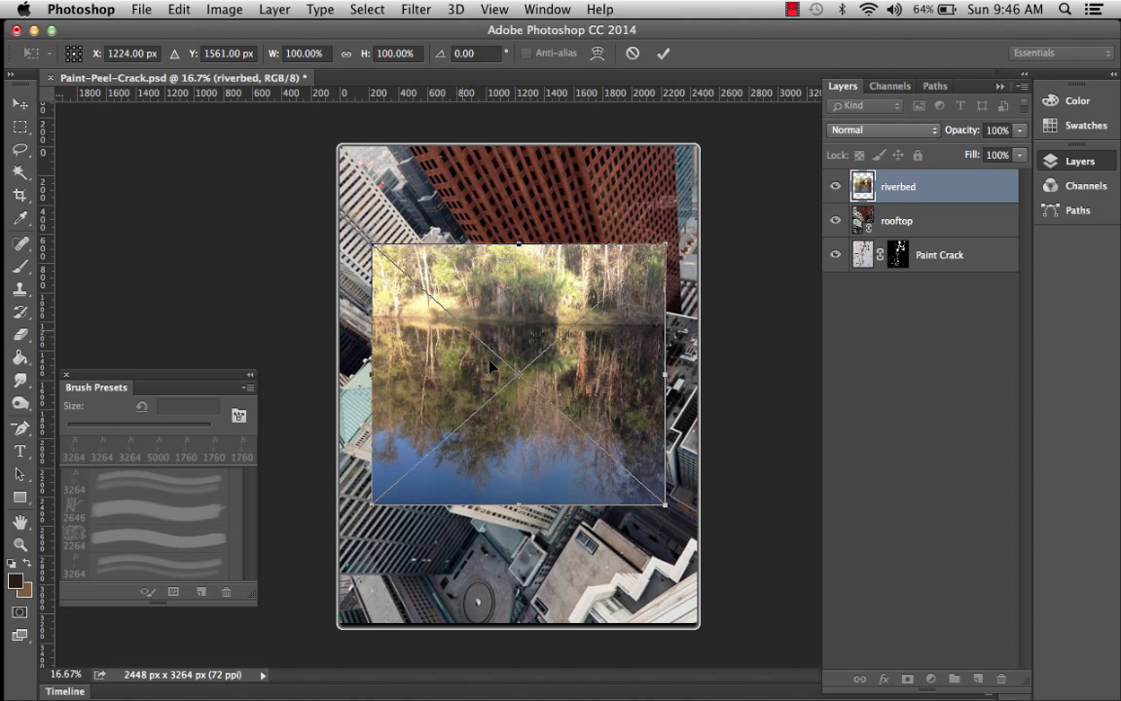
drag(376, 246, 238, 144)
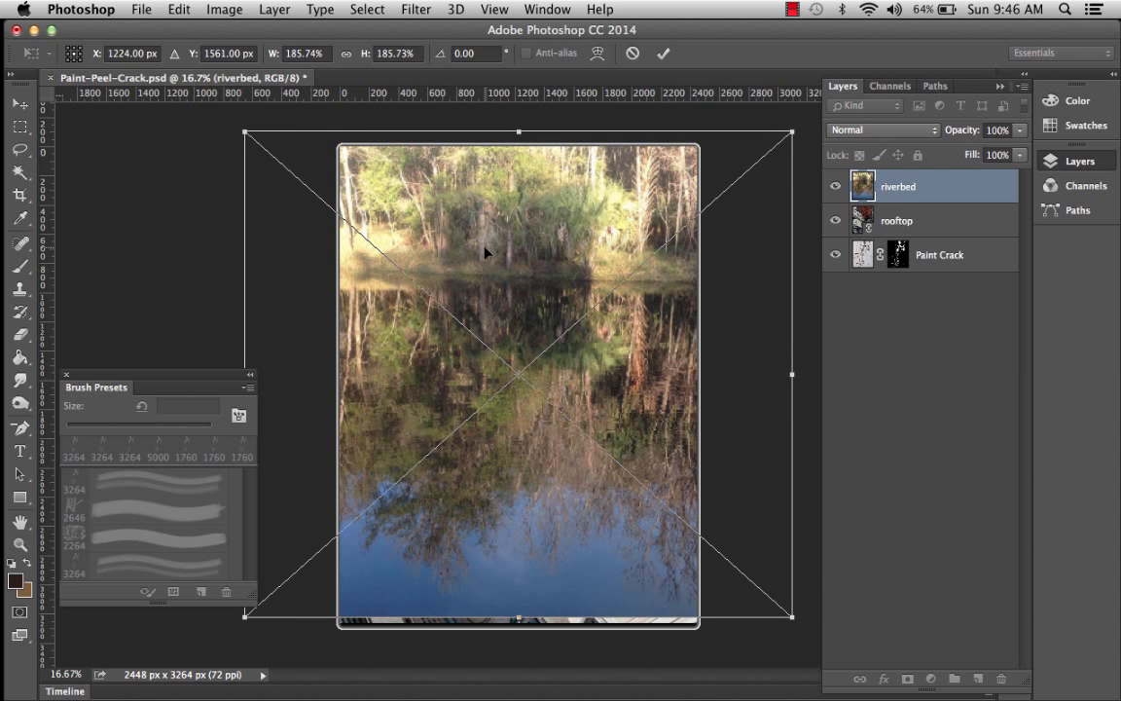
drag(485, 252, 489, 264)
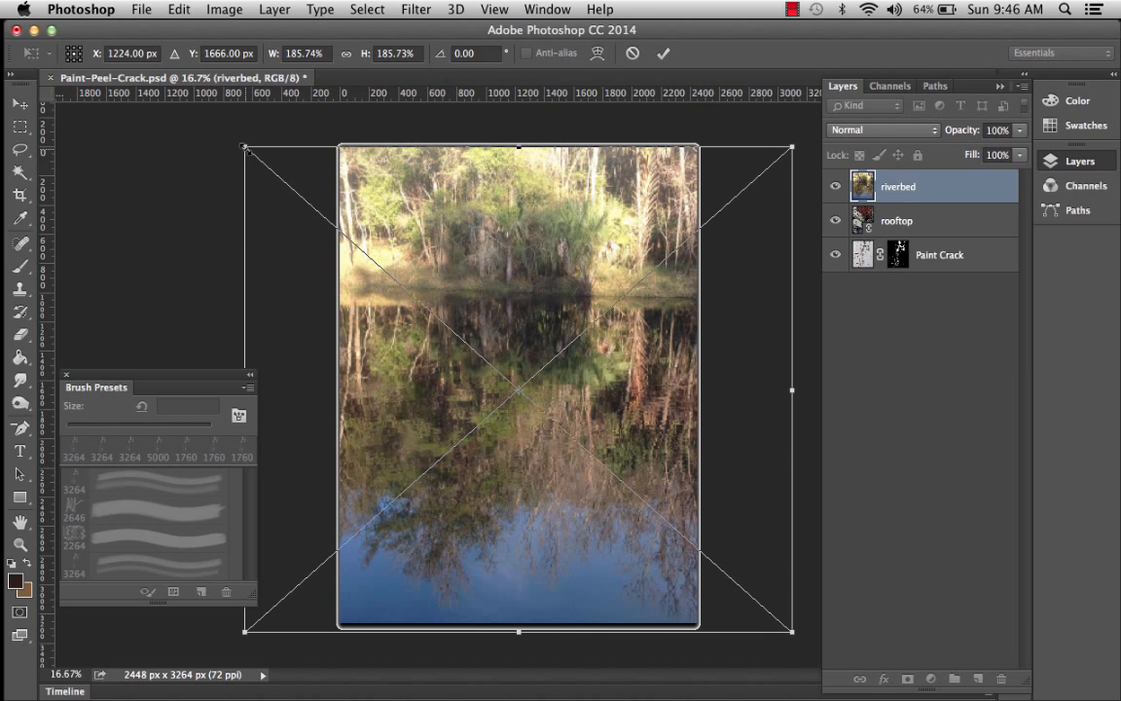
drag(245, 147, 242, 143)
key(Return)
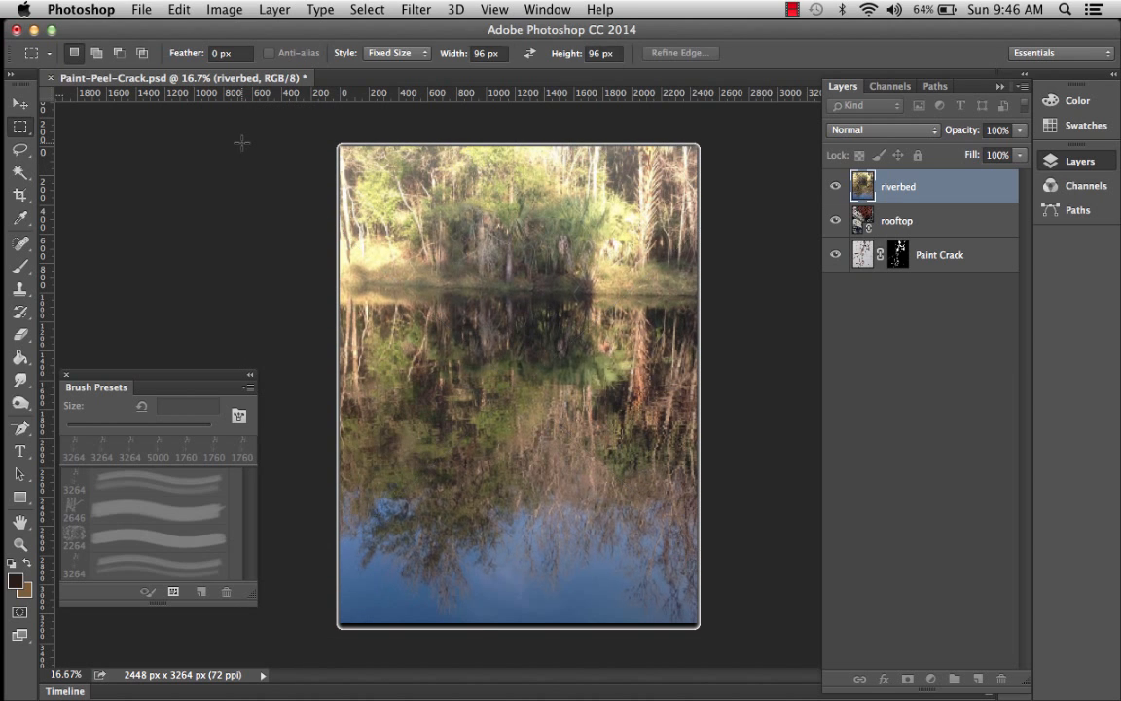
Begin placing another linked image, browsing to the Images folder and expanding its fire subfolder
click(141, 8)
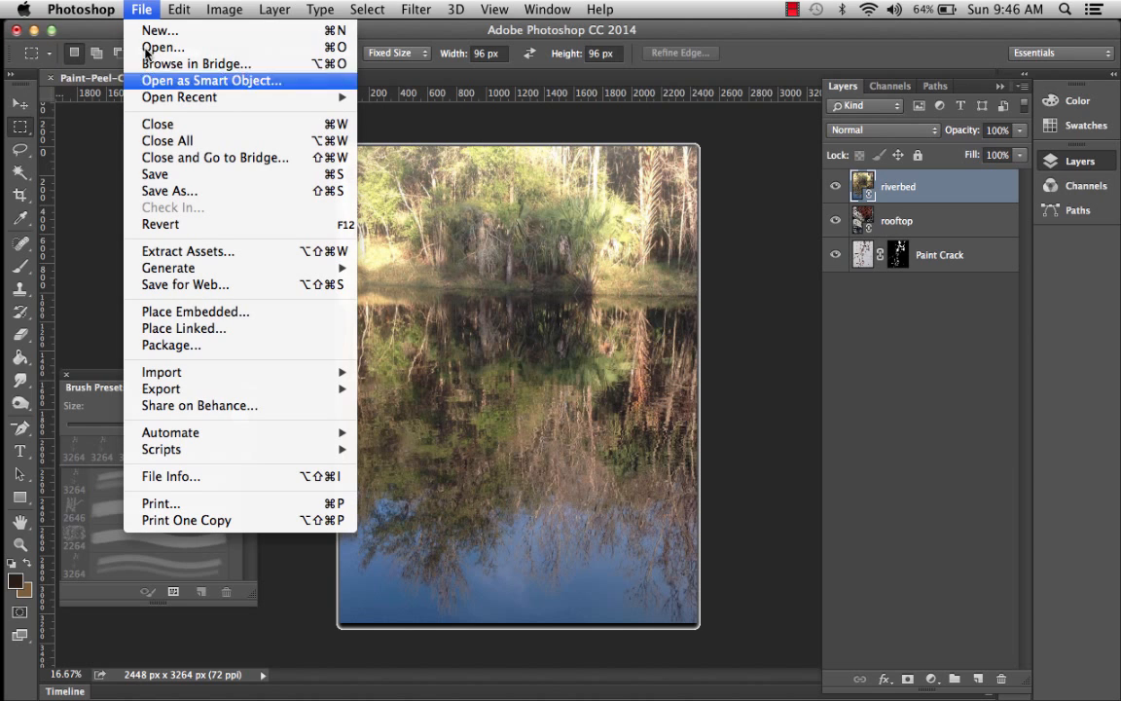
click(211, 331)
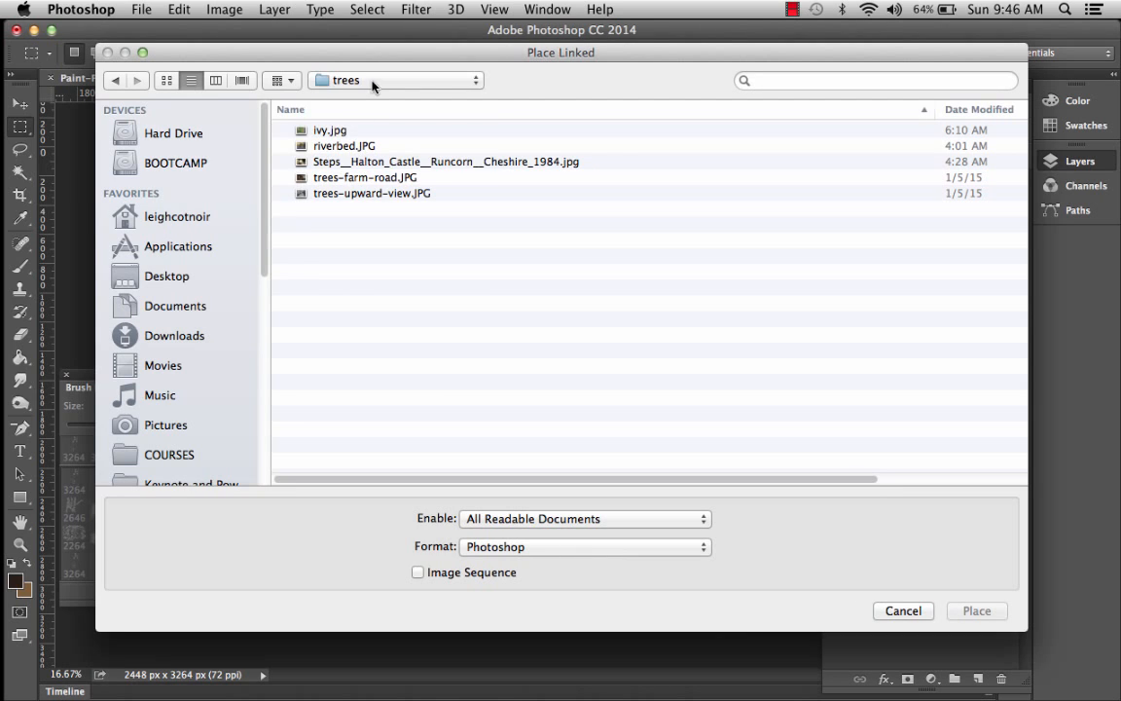
click(373, 85)
click(341, 32)
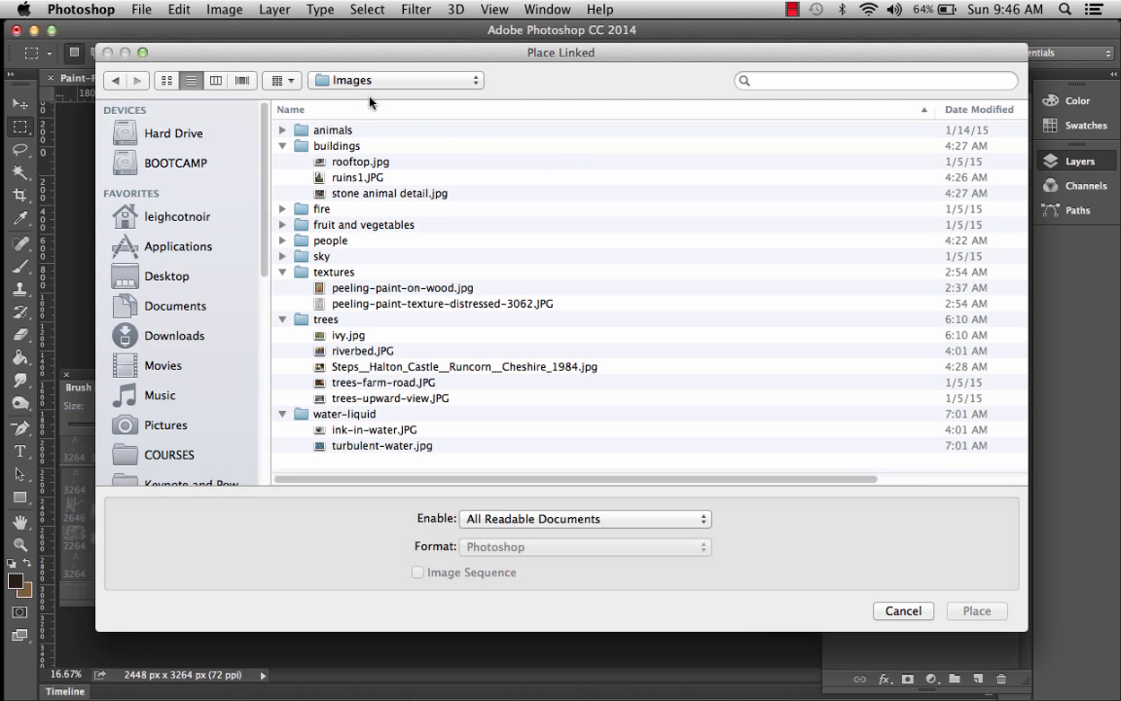
click(284, 270)
click(283, 288)
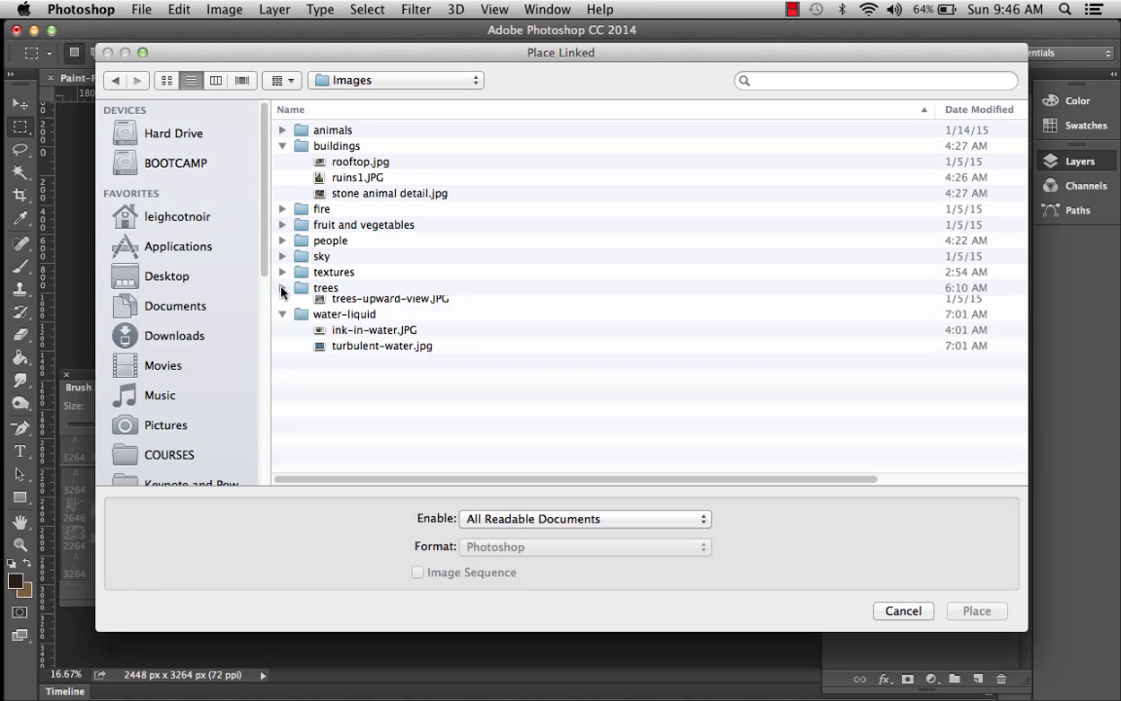
click(283, 208)
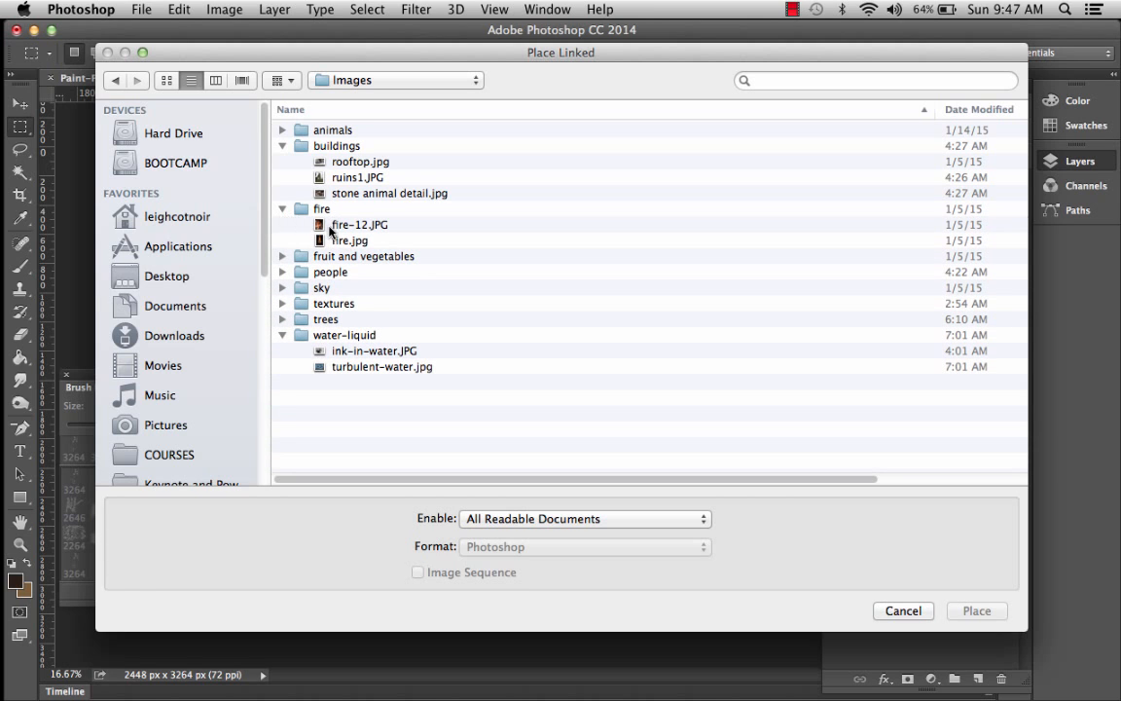
Preview fire-12.JPG and fire.jpg, and place fire-12.JPG as a linked layer above the riverbed layer
click(330, 224)
key(space)
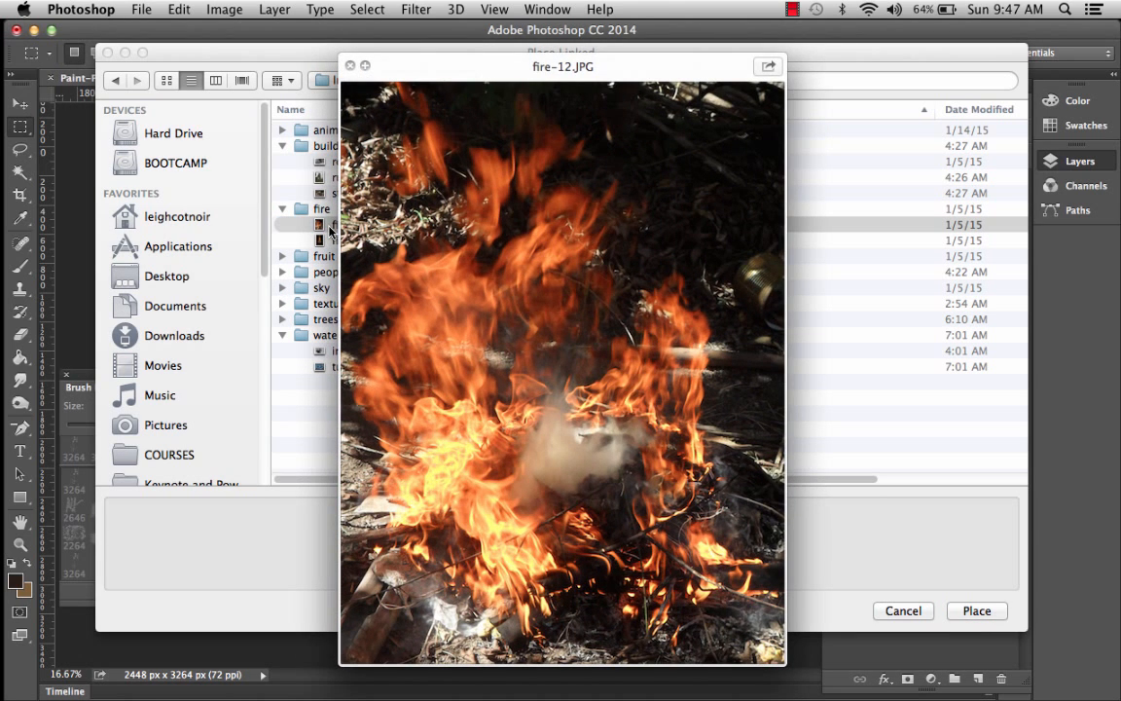
key(space)
click(331, 241)
key(space)
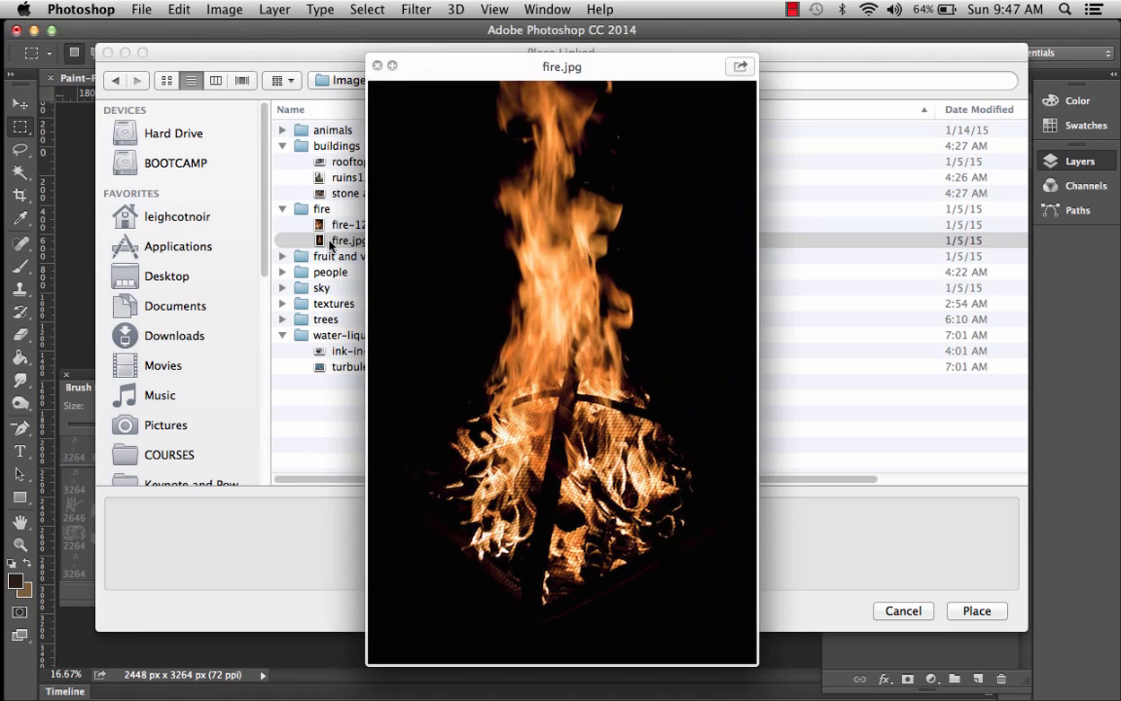
key(space)
click(327, 224)
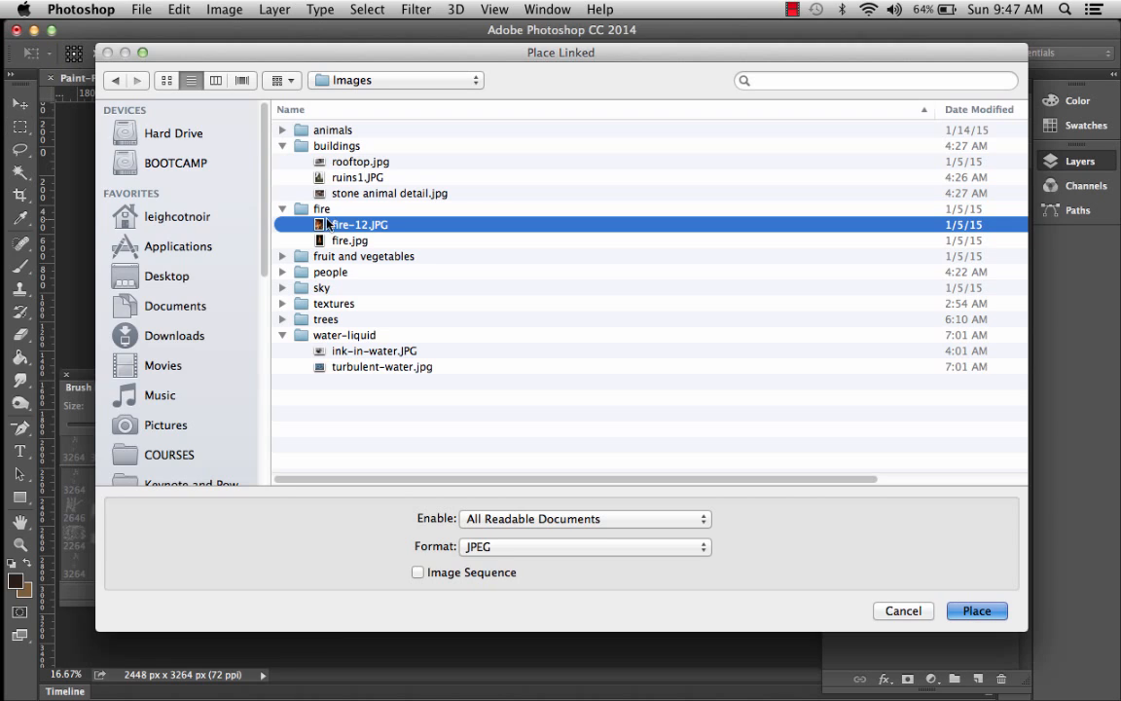
double_click(327, 224)
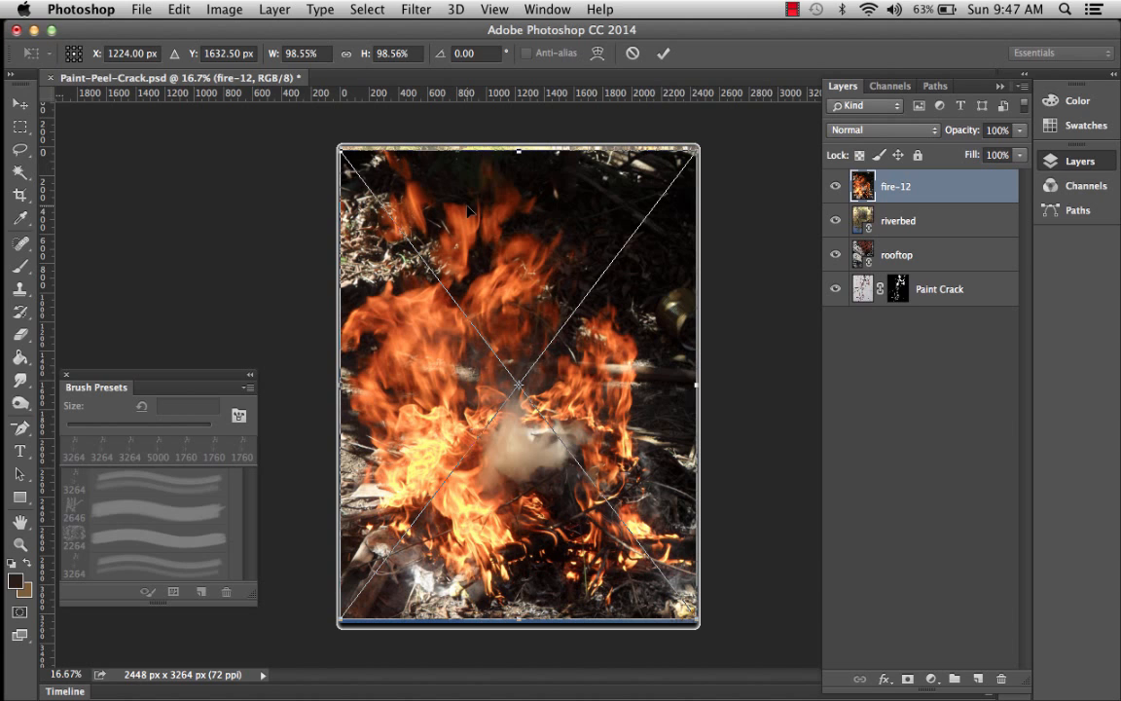
Enlarge the fire-12 image to about 102% and center it so it covers the whole canvas, and commit the placement
drag(468, 209, 468, 200)
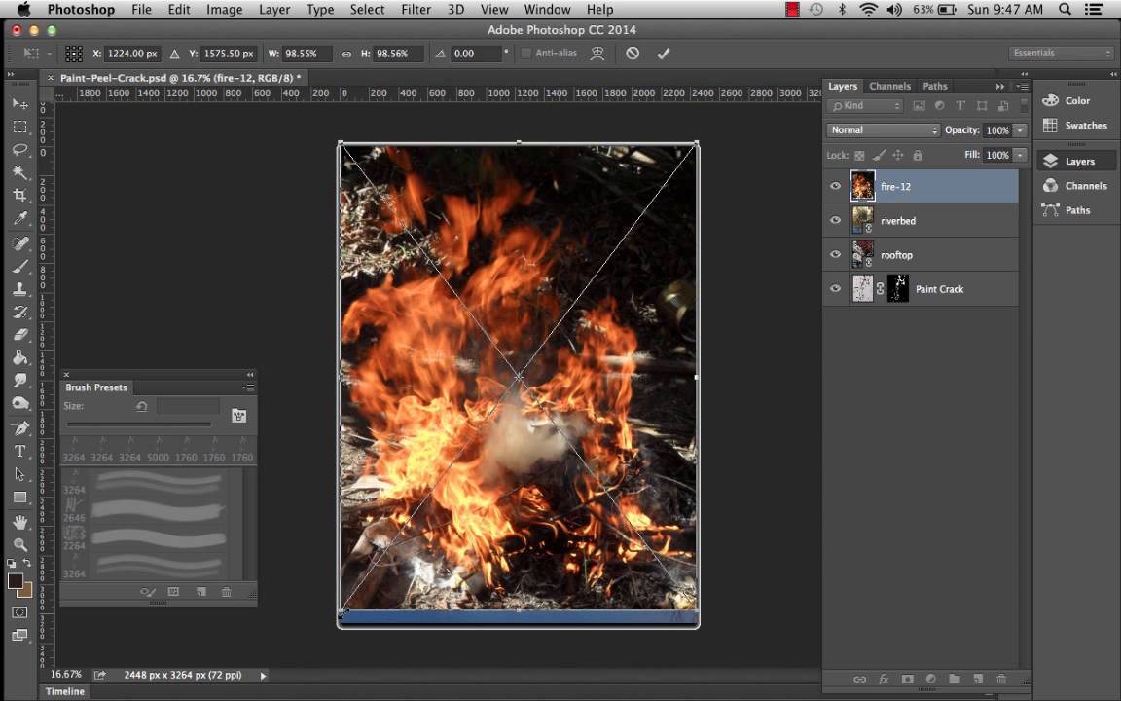
drag(343, 611, 336, 621)
drag(423, 459, 423, 468)
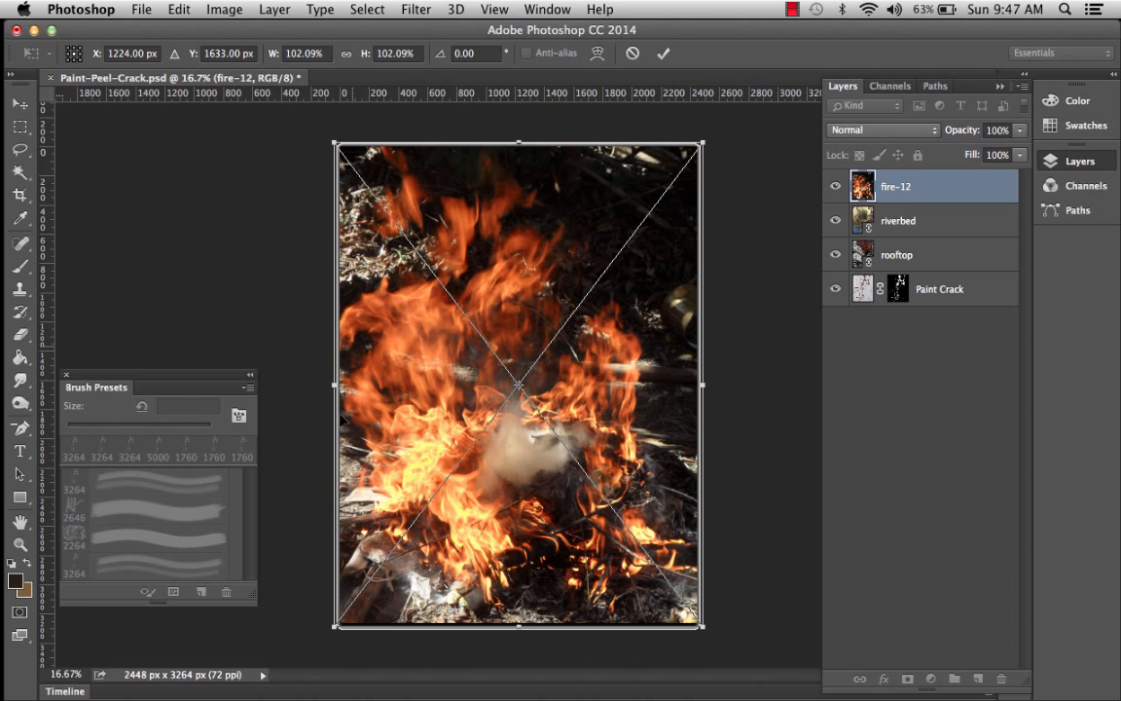
key(Return)
key(m)
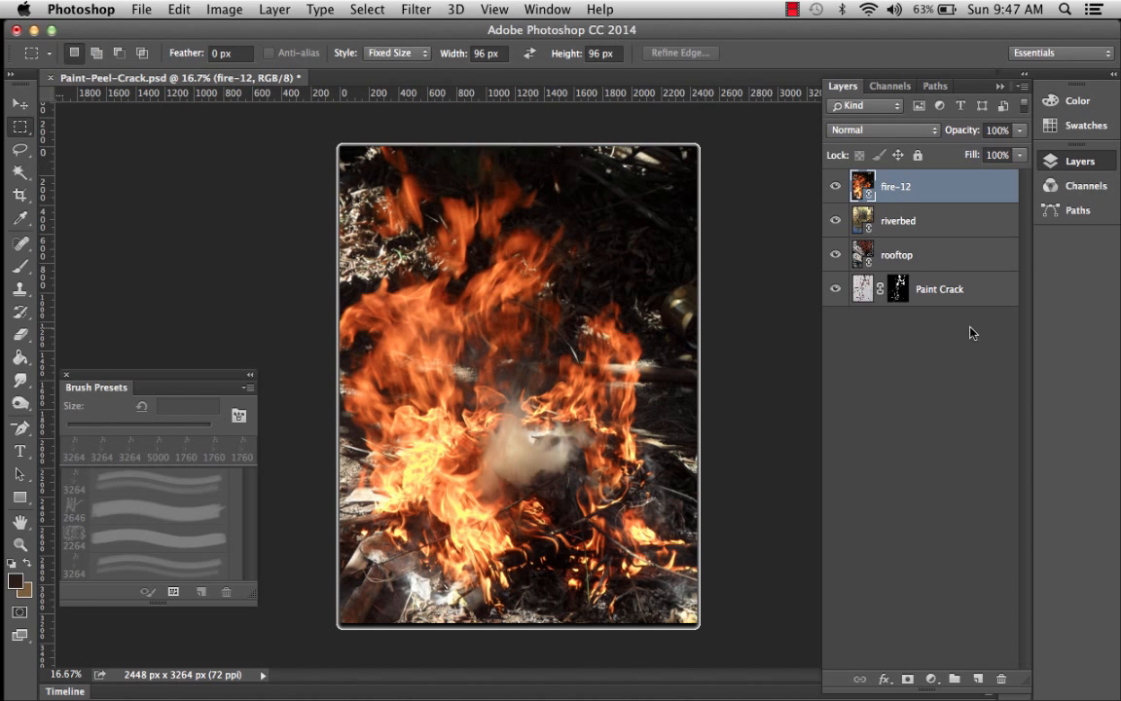
Rename the fire-12 layer as "fire" and save the document
double_click(910, 187)
text(fire)
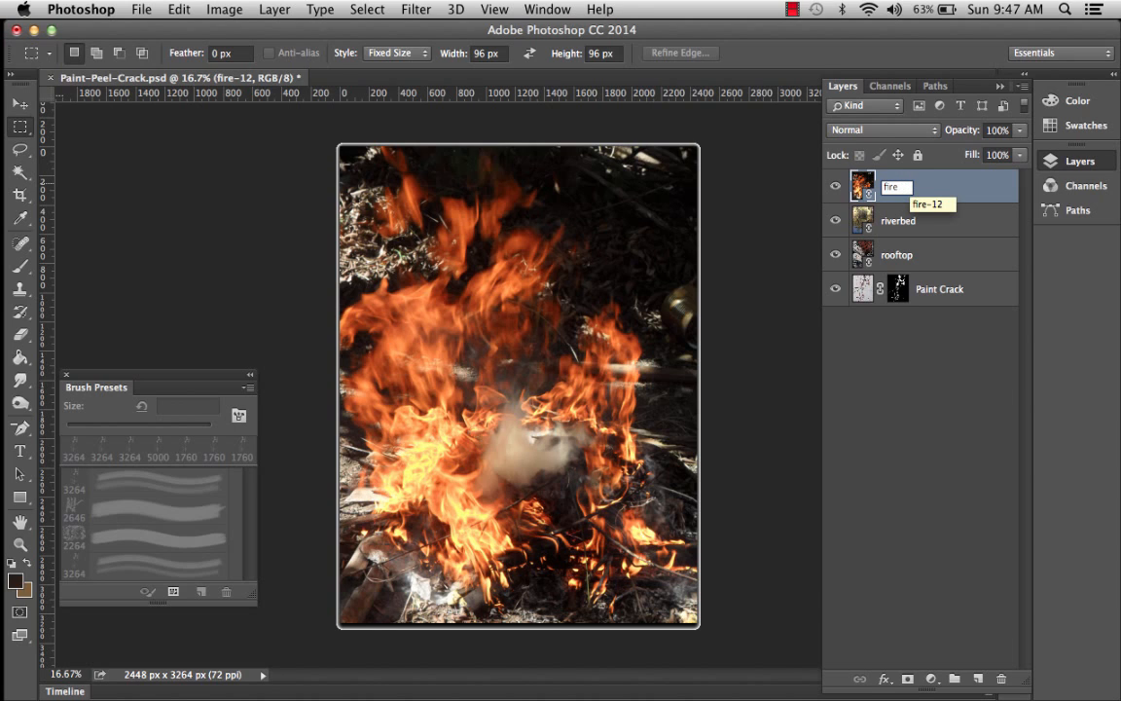
key(Return)
key(super+s)
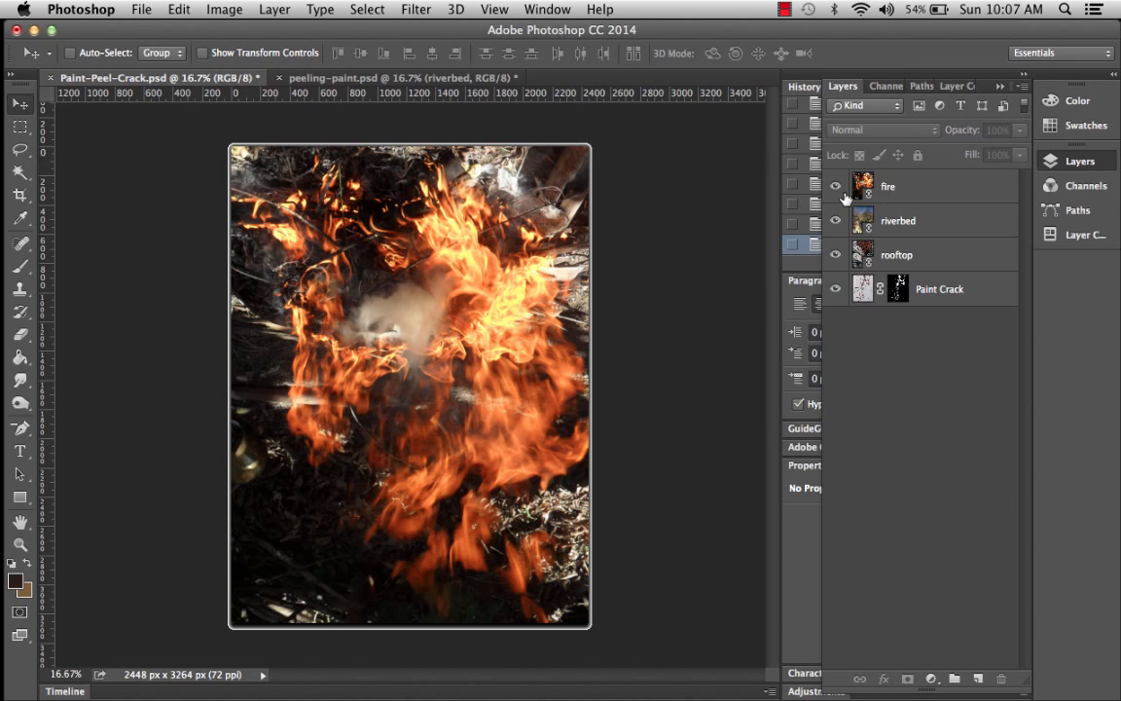
Hide the fire and riverbed layers, and check the Paint Crack layer without and with the rooftop layer over it
click(835, 186)
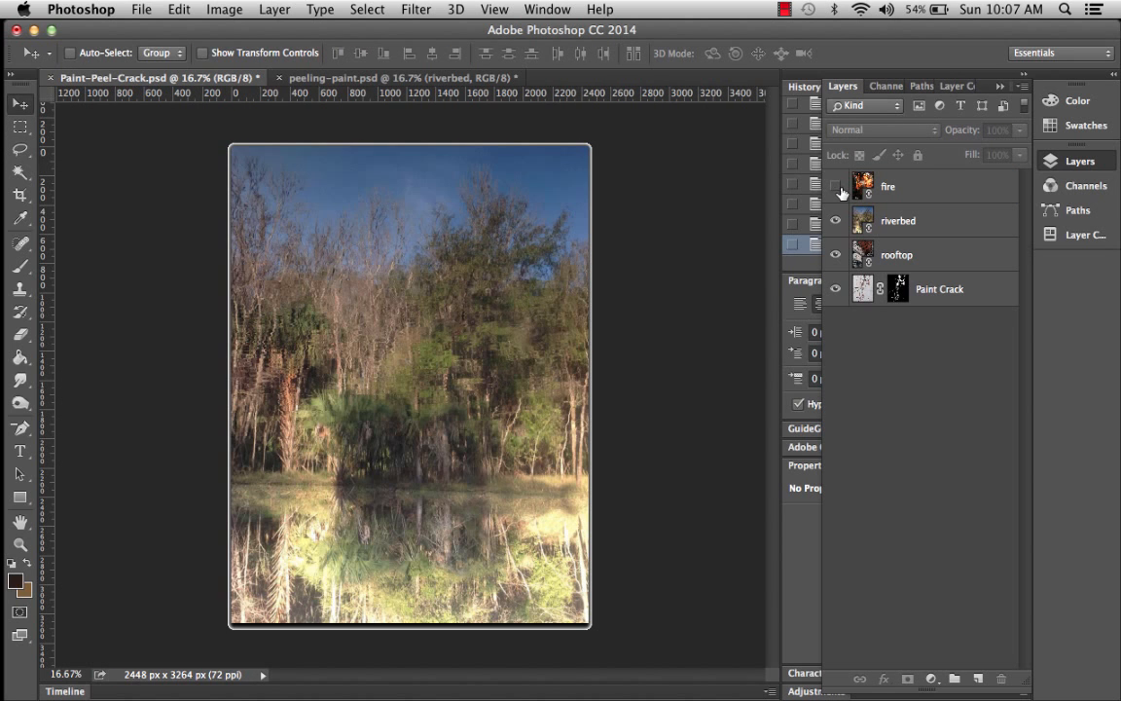
click(835, 221)
click(835, 255)
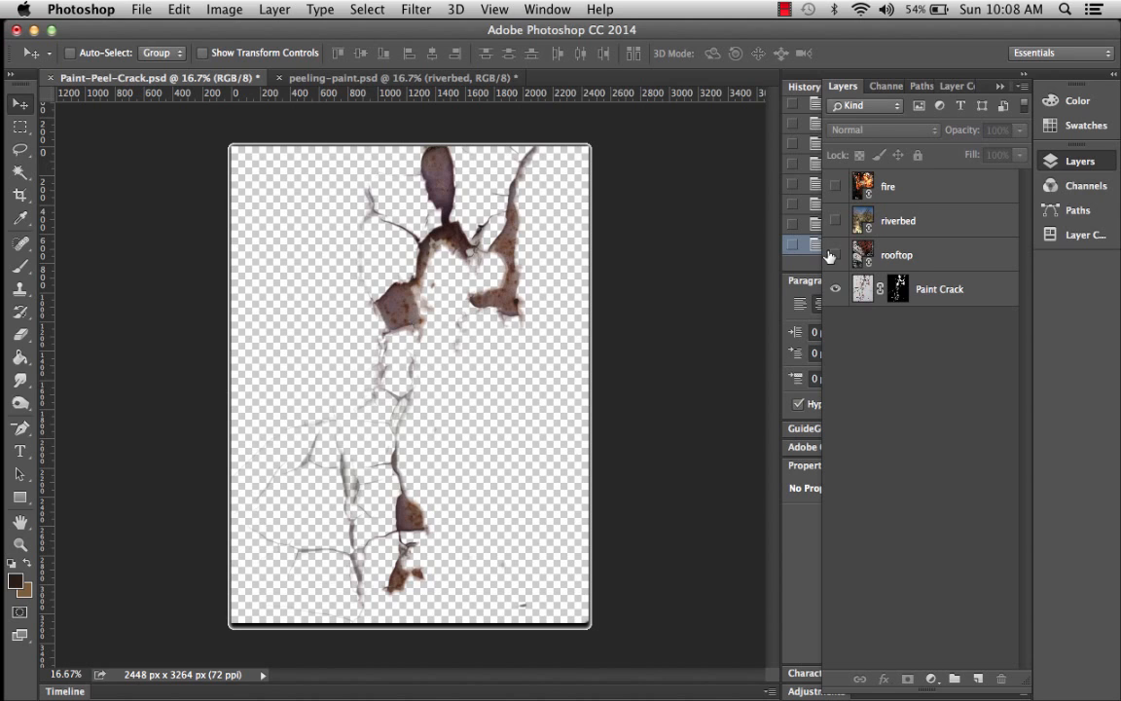
click(835, 255)
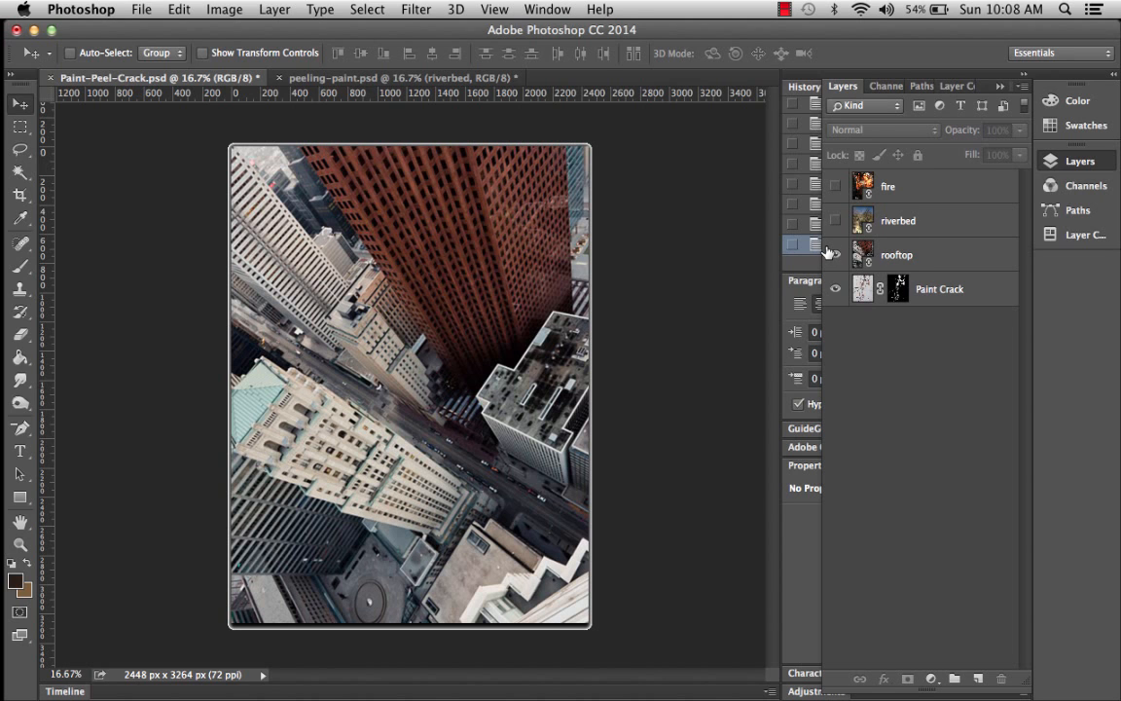
Set the rooftop layer's blend mode to Overlay
click(897, 253)
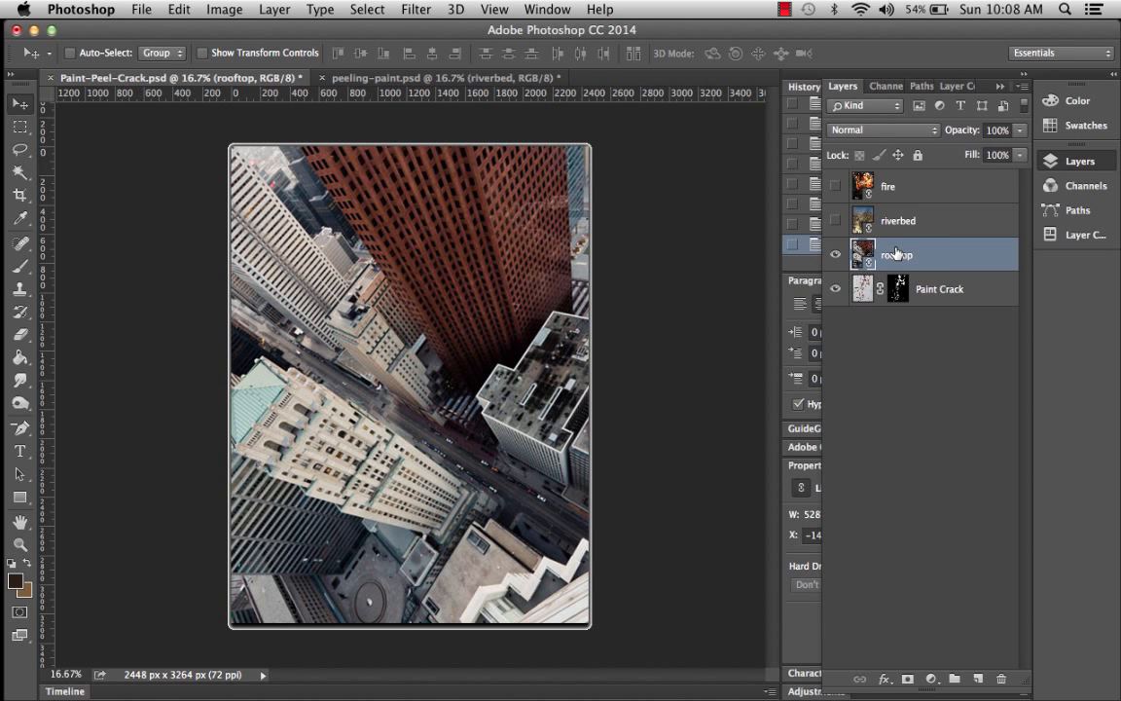
click(889, 130)
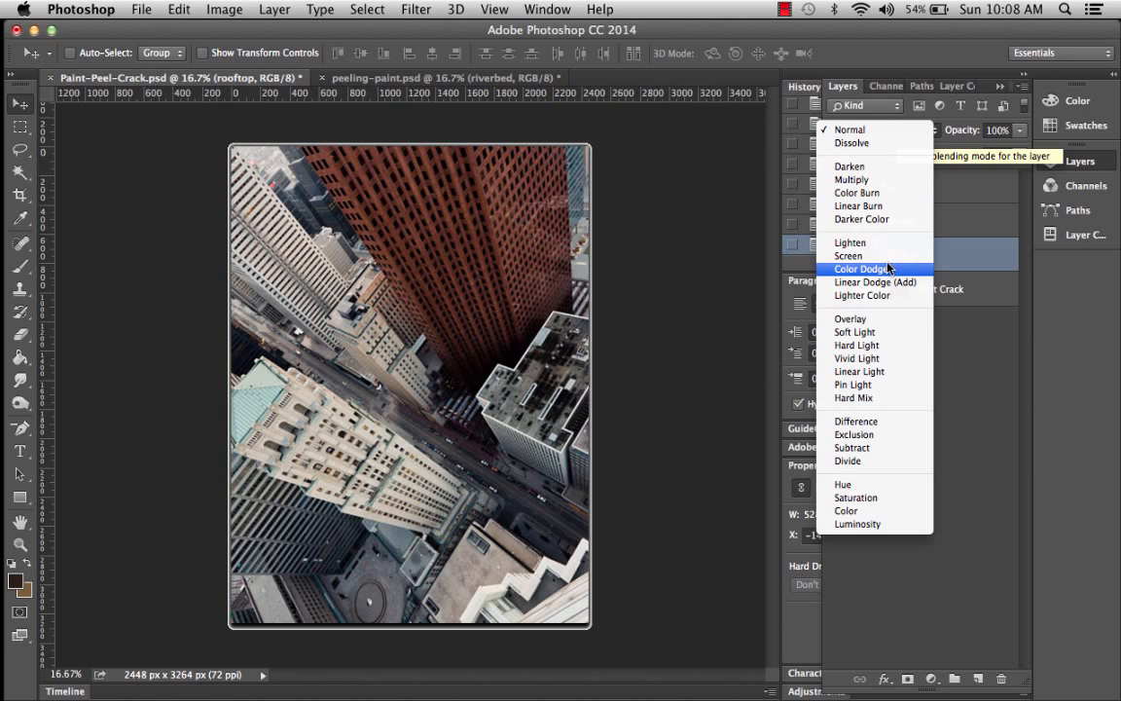
click(875, 319)
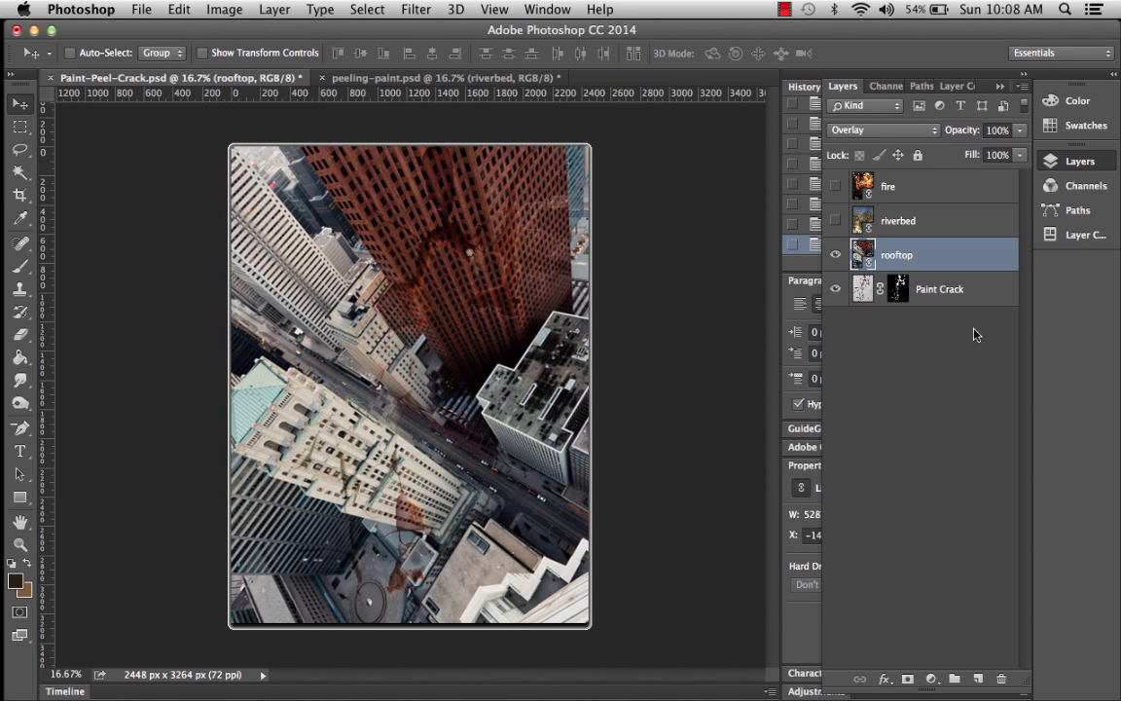
Detach Layer Comps from its panel group and float it over the upper-left part of the document
click(955, 86)
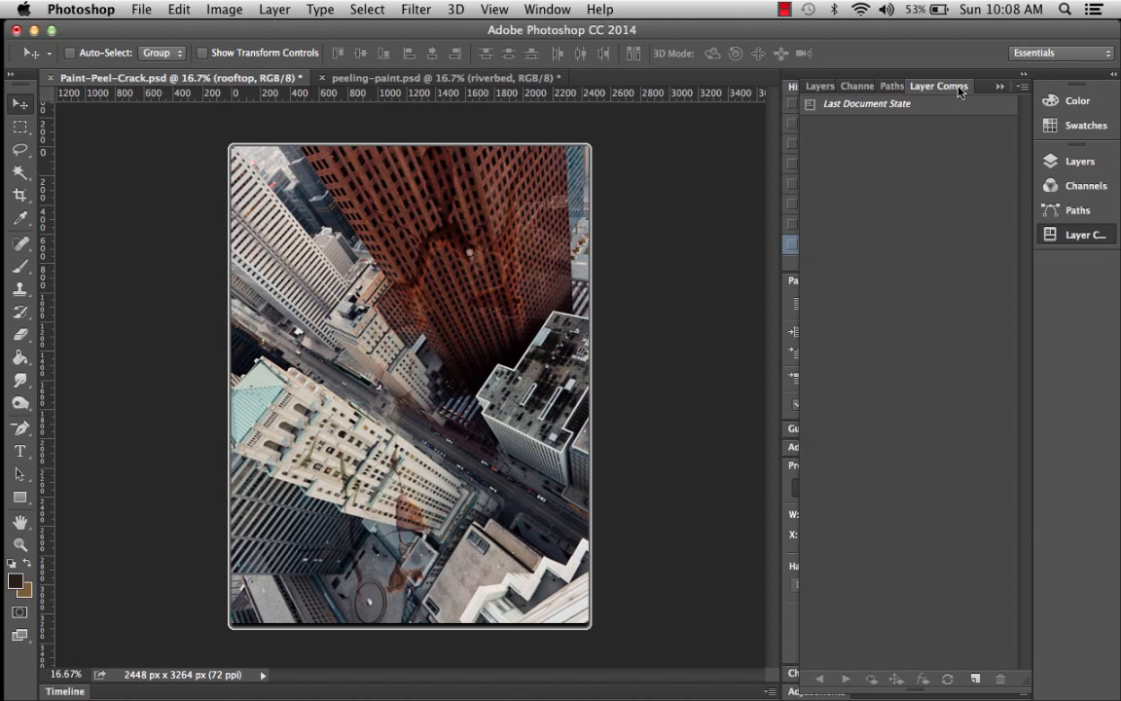
drag(941, 88, 107, 120)
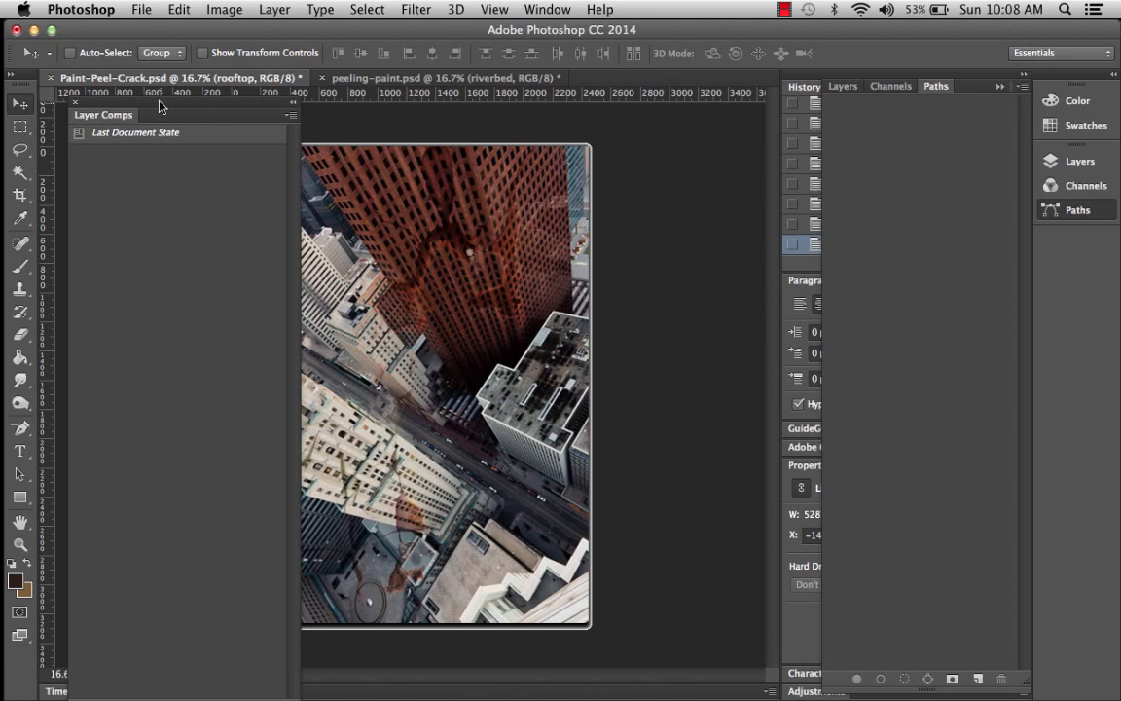
drag(163, 108, 148, 56)
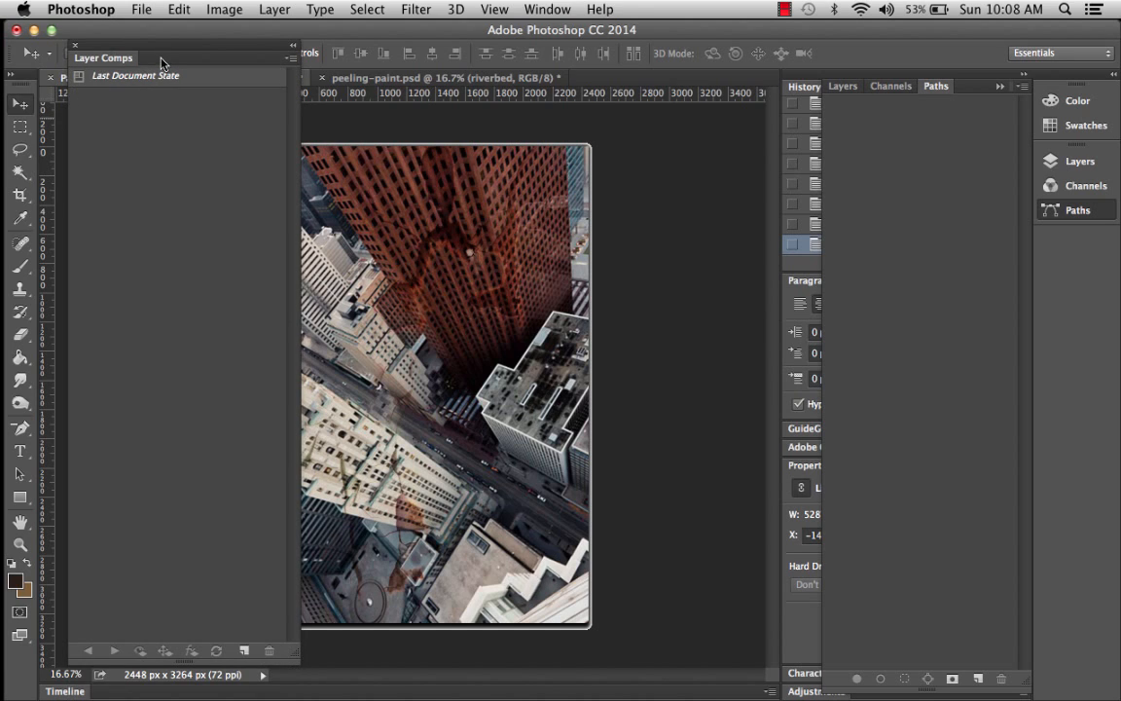
Create a layer comp named "01-rooftop over paint crack" with the comment "Rooftop has overlay at 100%", and shorten the floating Layer Comps panel
click(245, 651)
text(01-rooftop over paint crack)
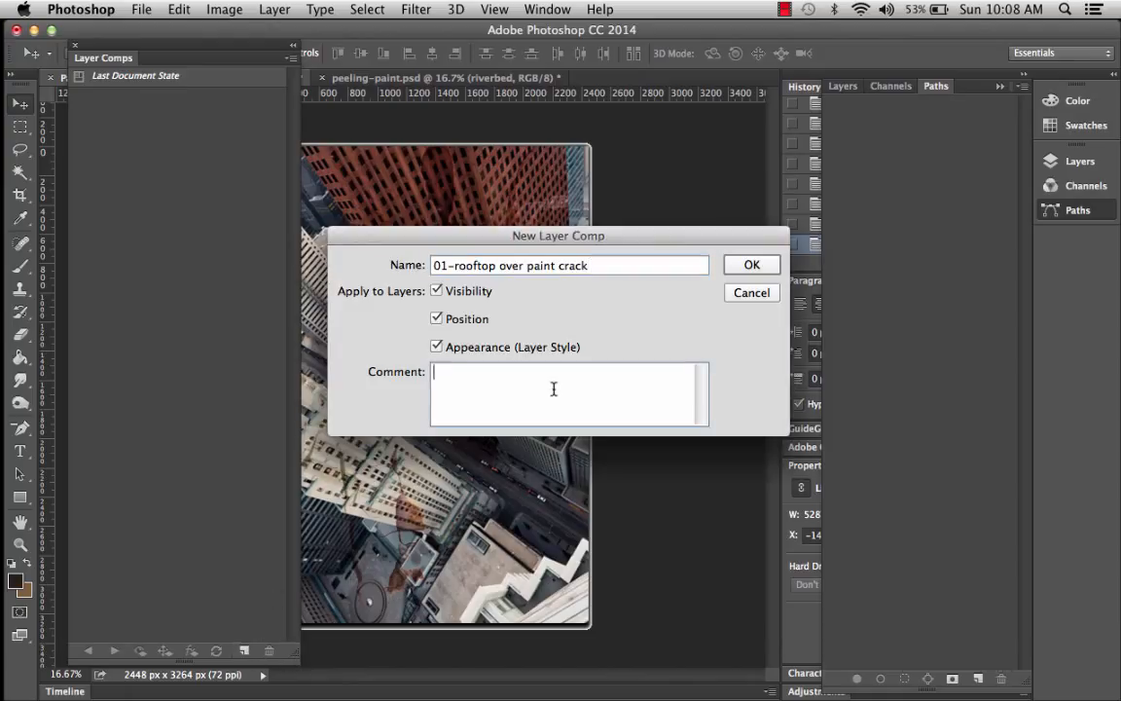
text(Rooftop has overlay at 100%)
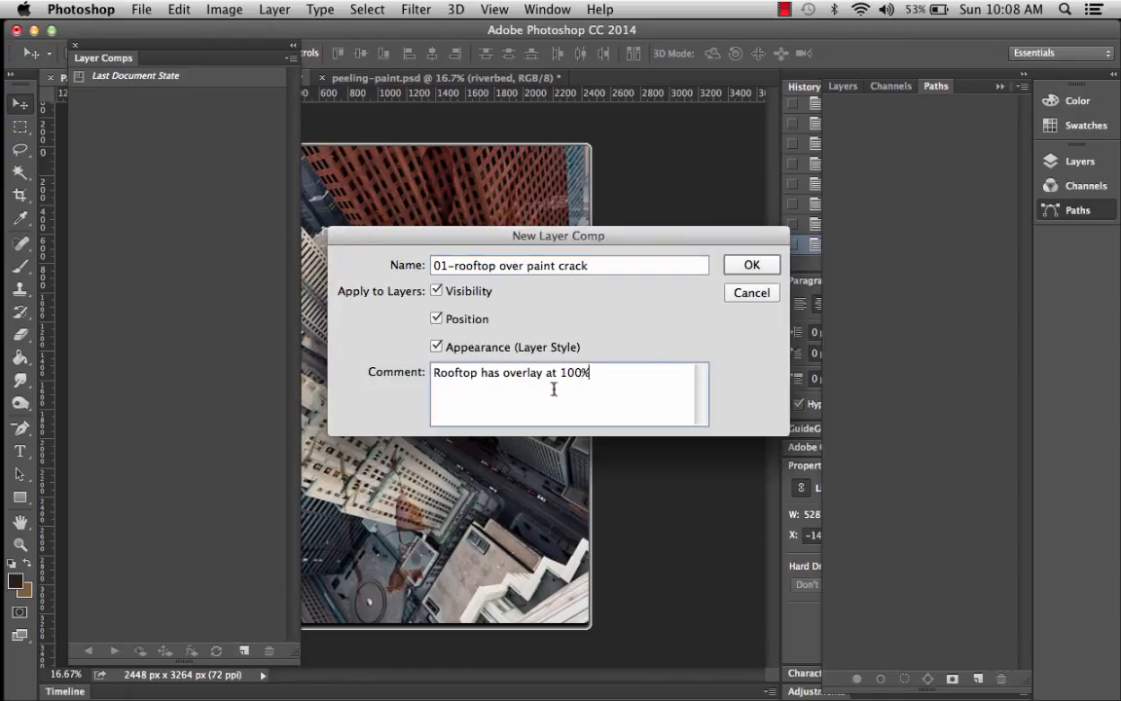
click(735, 268)
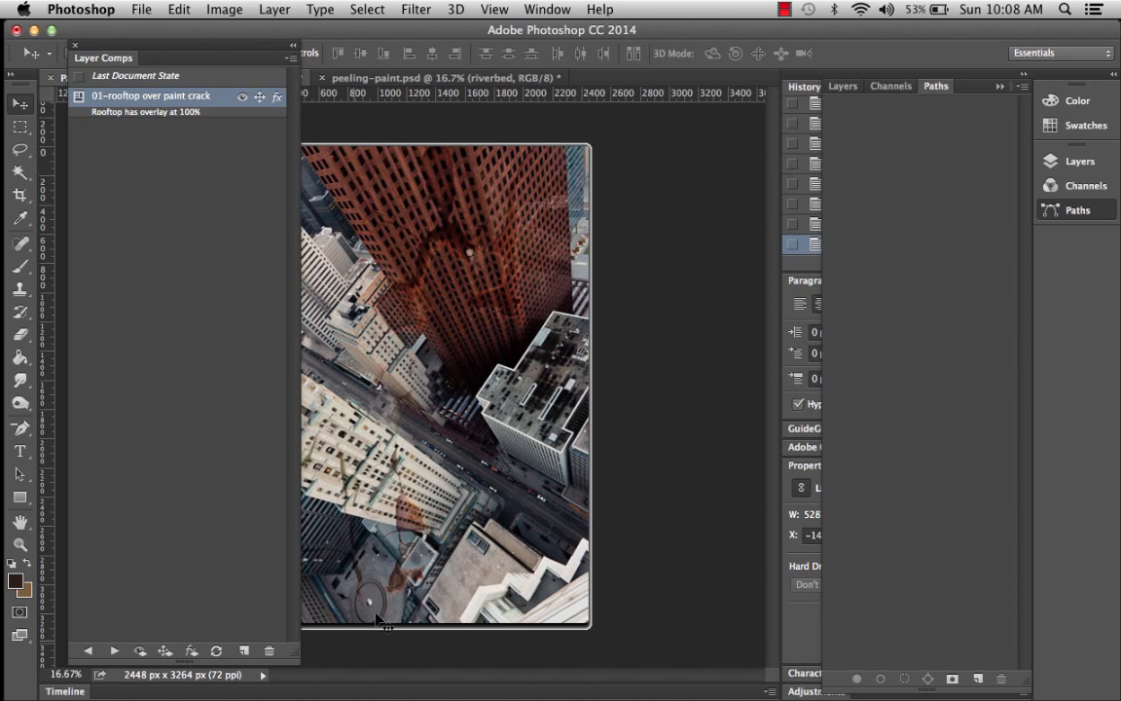
drag(295, 658, 295, 226)
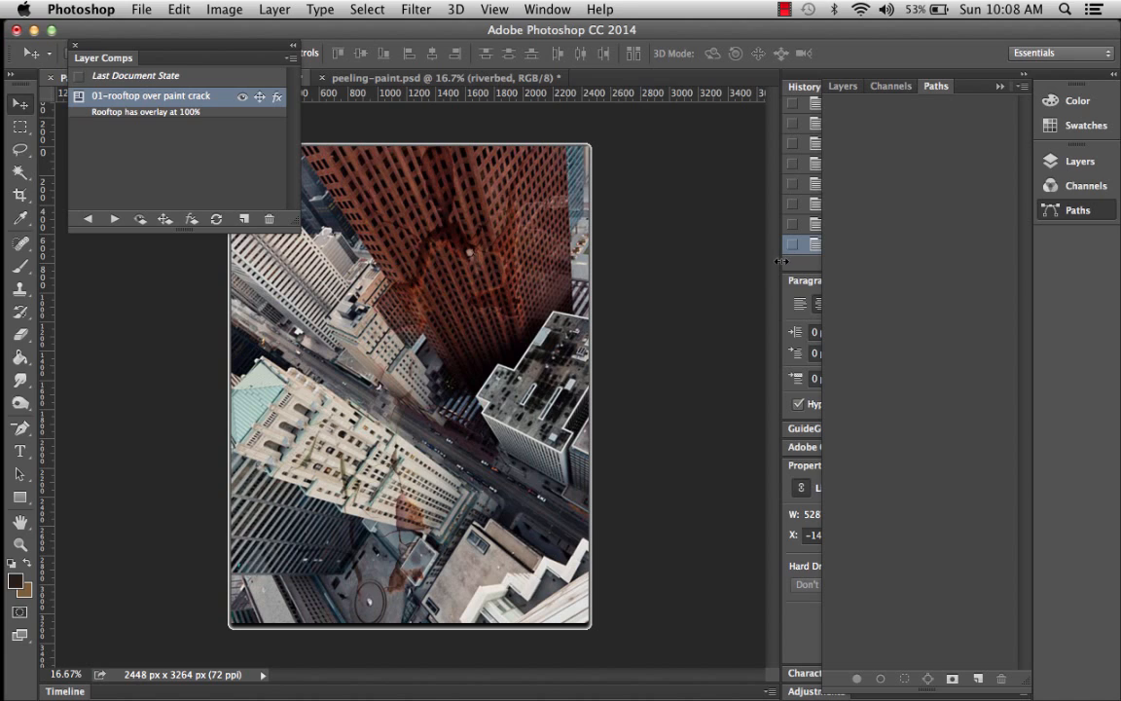
Move the rooftop layer above the fire layer and make the riverbed layer beneath it visible
click(853, 89)
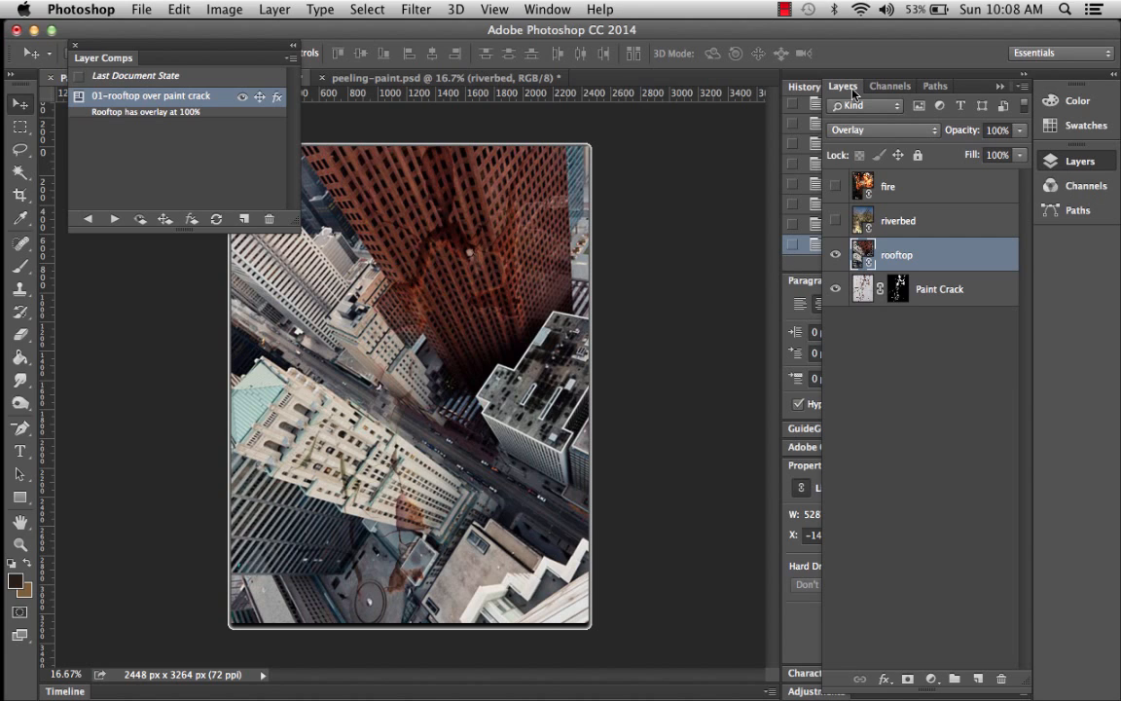
click(835, 221)
click(835, 221)
mouse_move(818, 231)
mouse_down()
mouse_move(886, 226)
mouse_move(899, 180)
mouse_up()
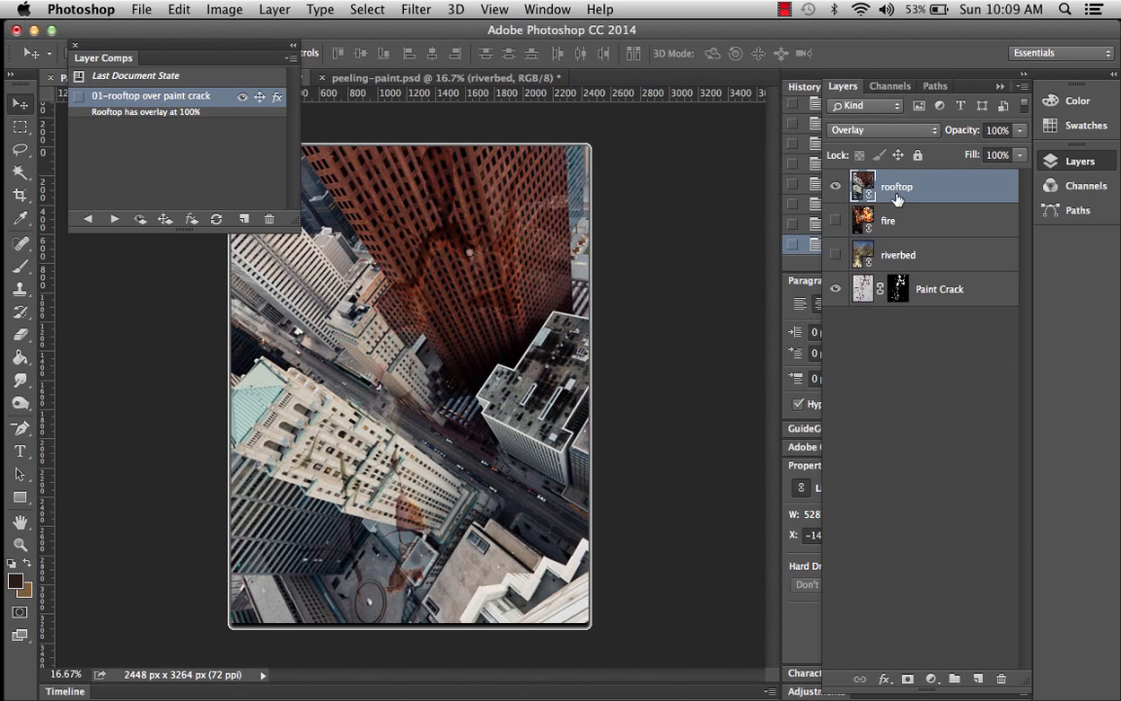
click(835, 255)
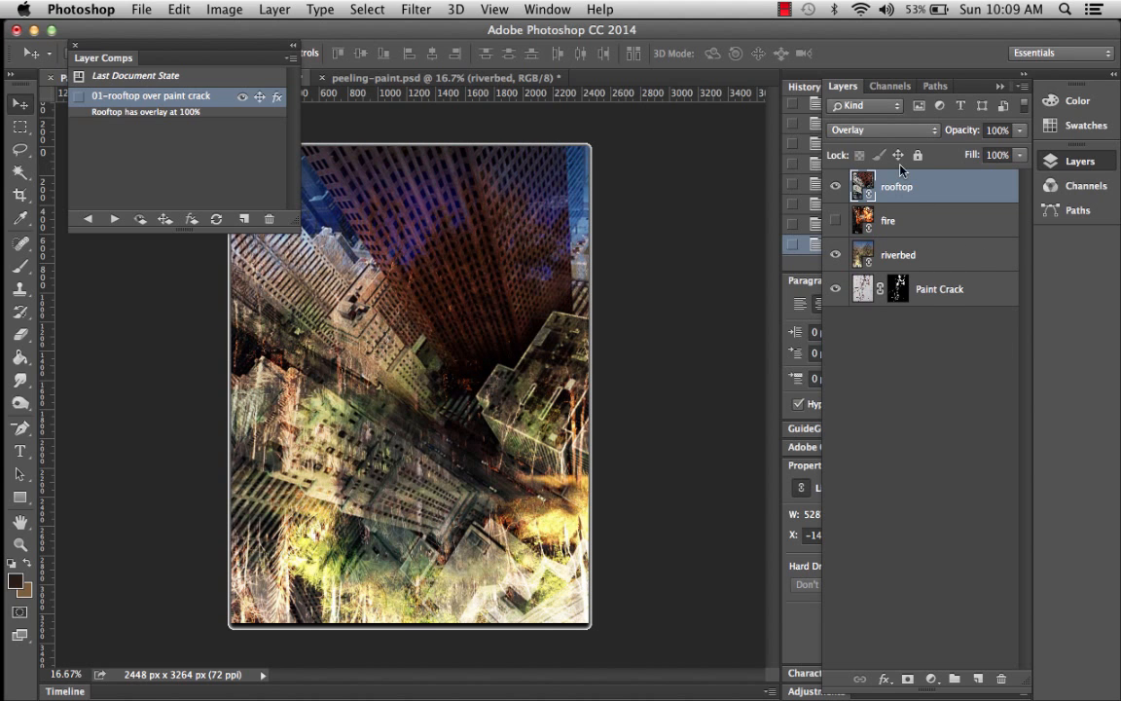
Create a layer comp named "02-add riverbed beneath rooftop" with the comment "Gives appearance of organic growth and texture"
click(244, 218)
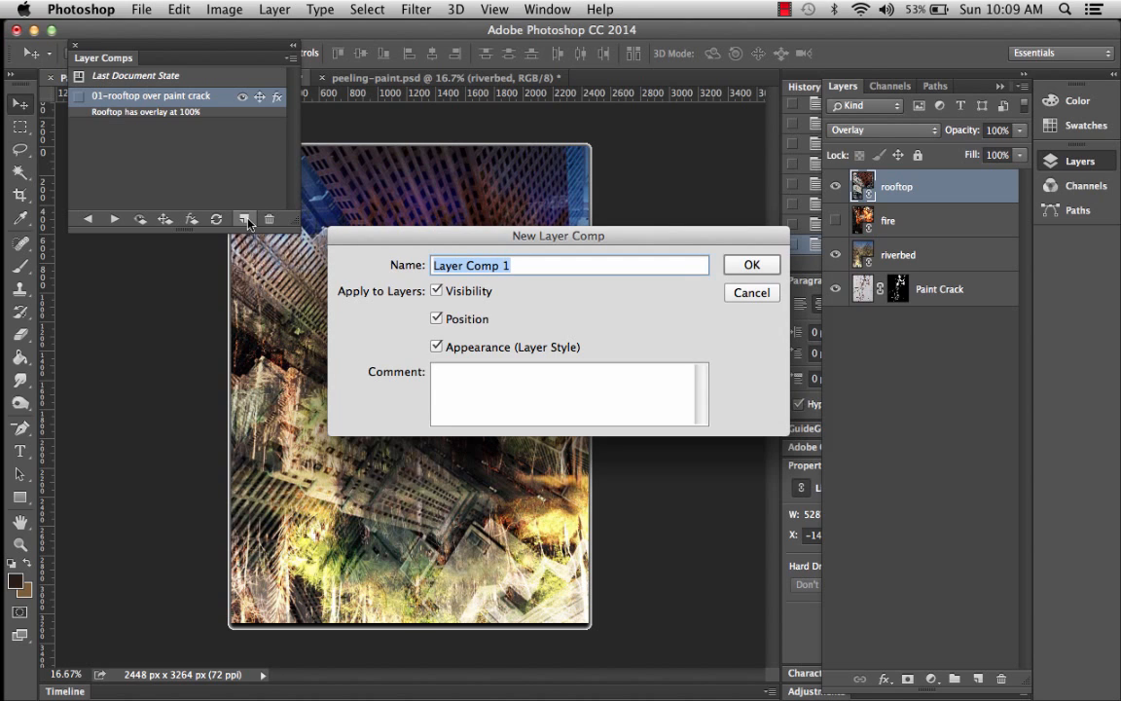
text(02)
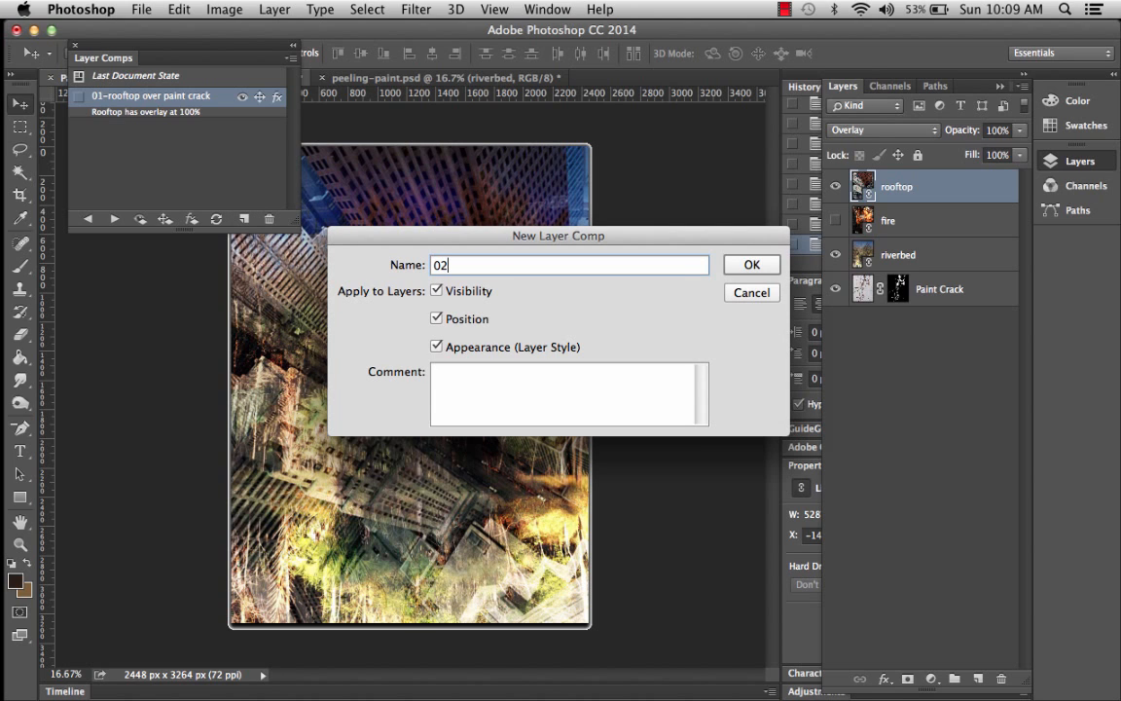
text(-)
text(add riverbed beneath rooftop)
key(Tab)
text(Gives appearance of organic growth and texture)
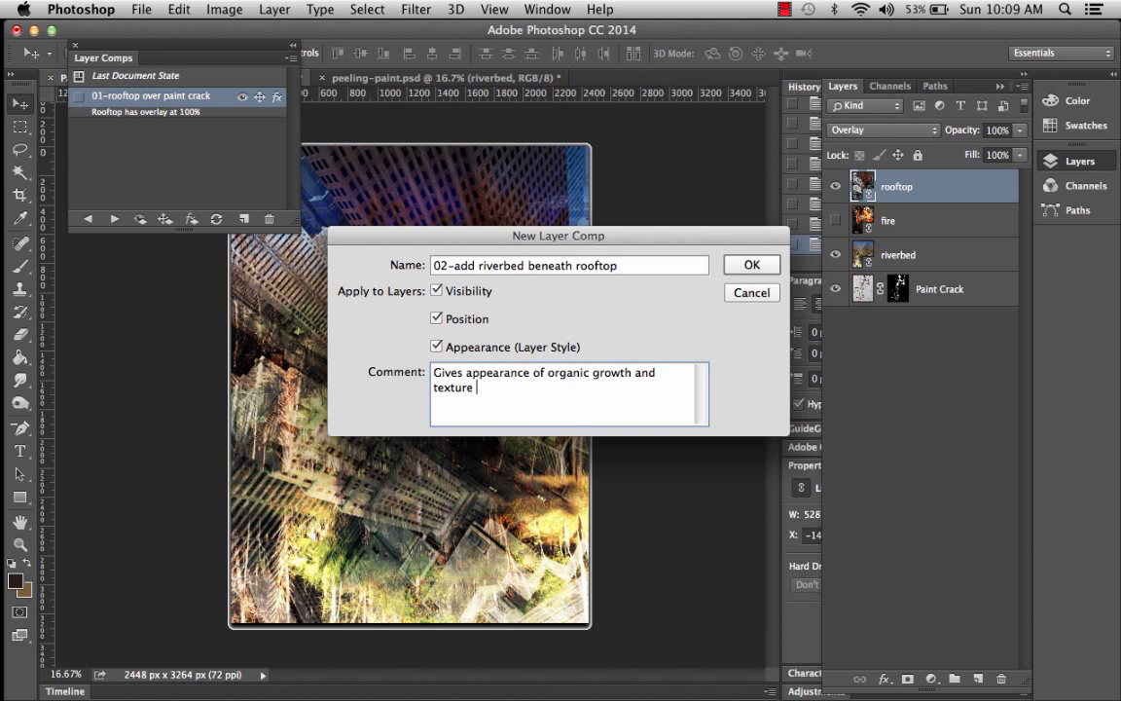
click(749, 265)
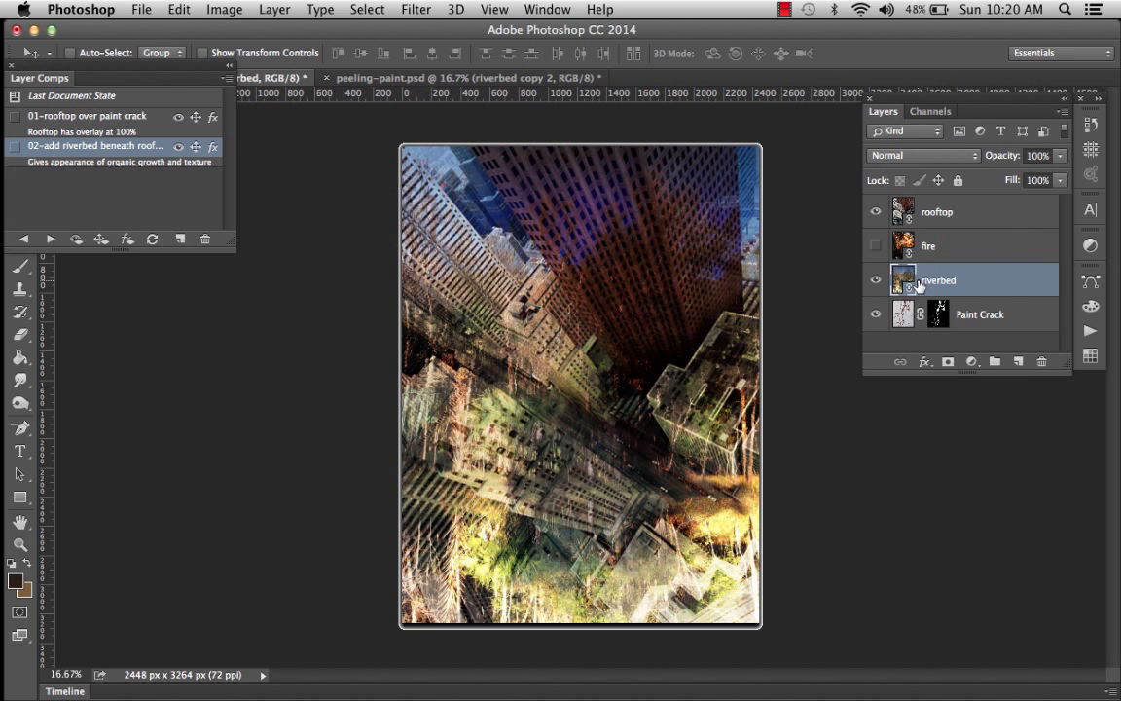
Duplicate the riverbed layer and hide the rooftop layer
drag(925, 282, 1021, 364)
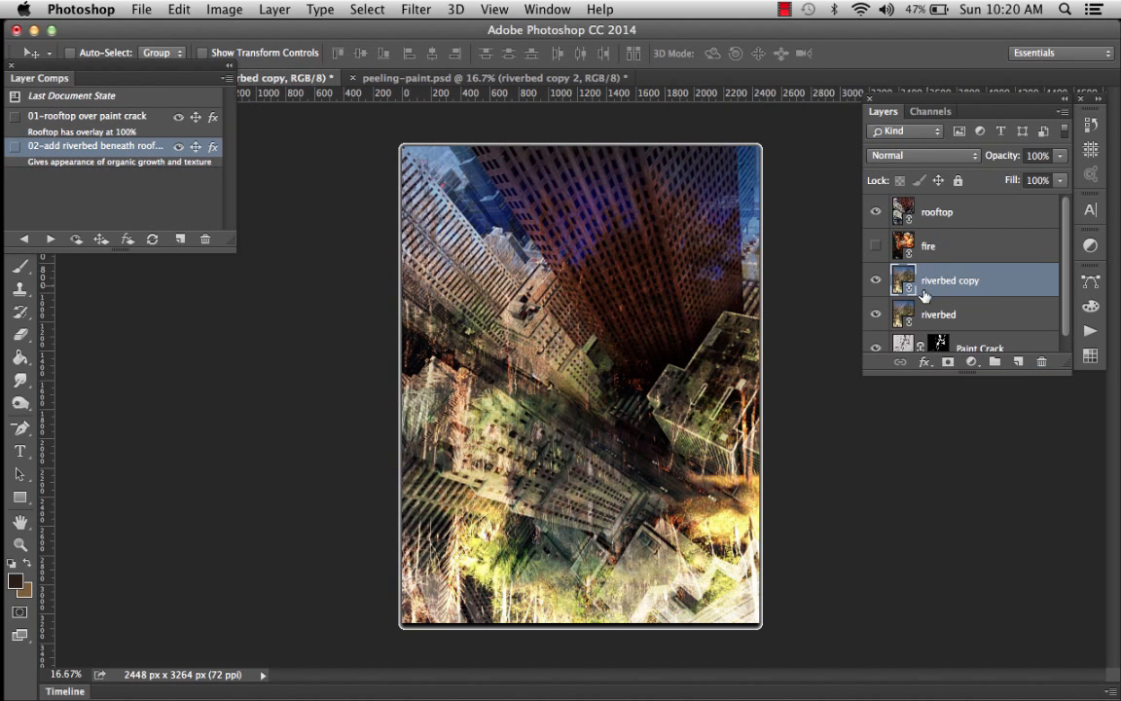
click(875, 212)
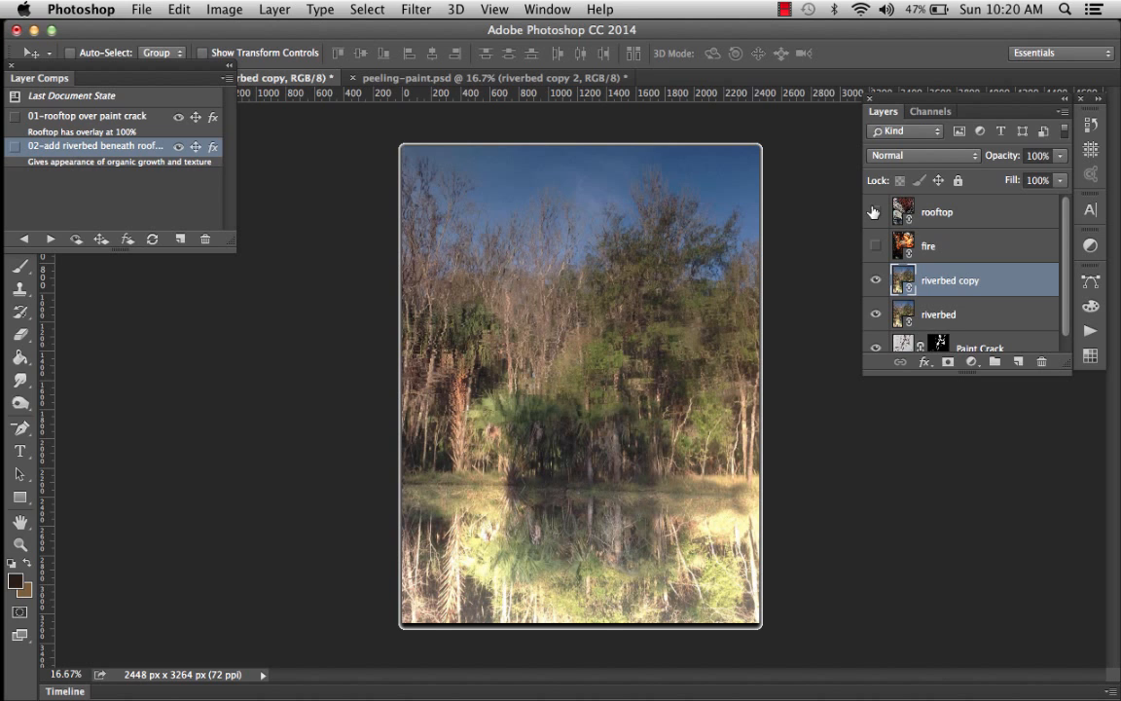
Distort the riverbed copy layer by stretching its upper-left corner upward, pulling both right corners inward and raising its lower-left corner
click(177, 8)
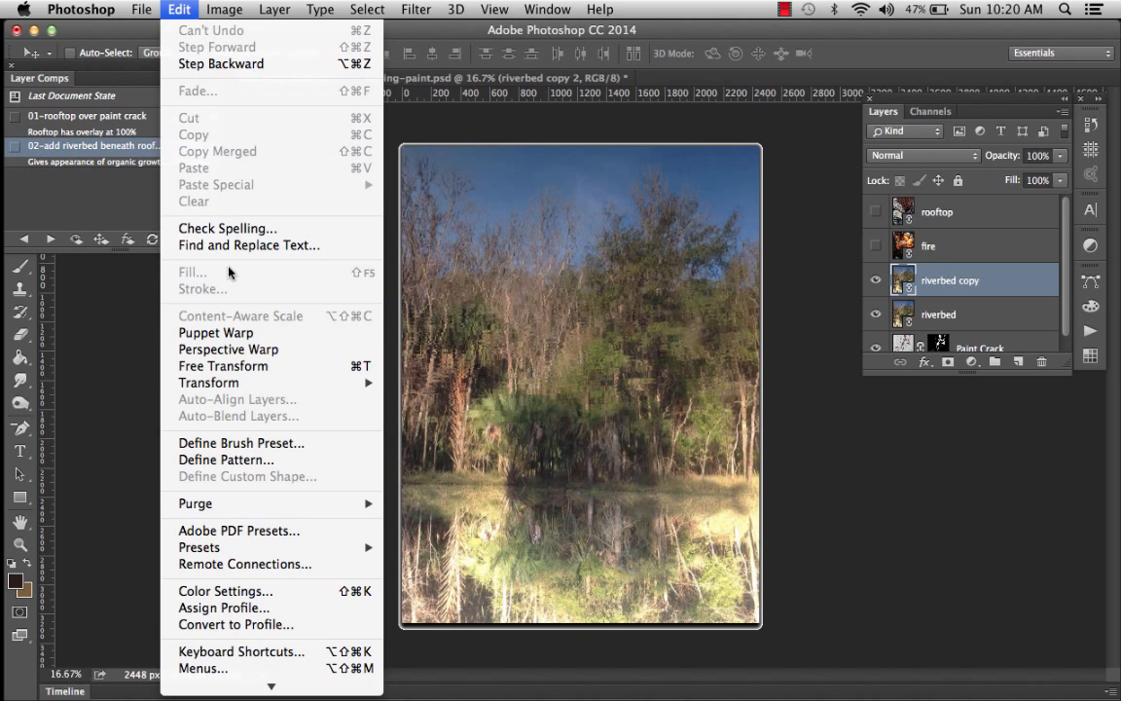
mouse_move(253, 382)
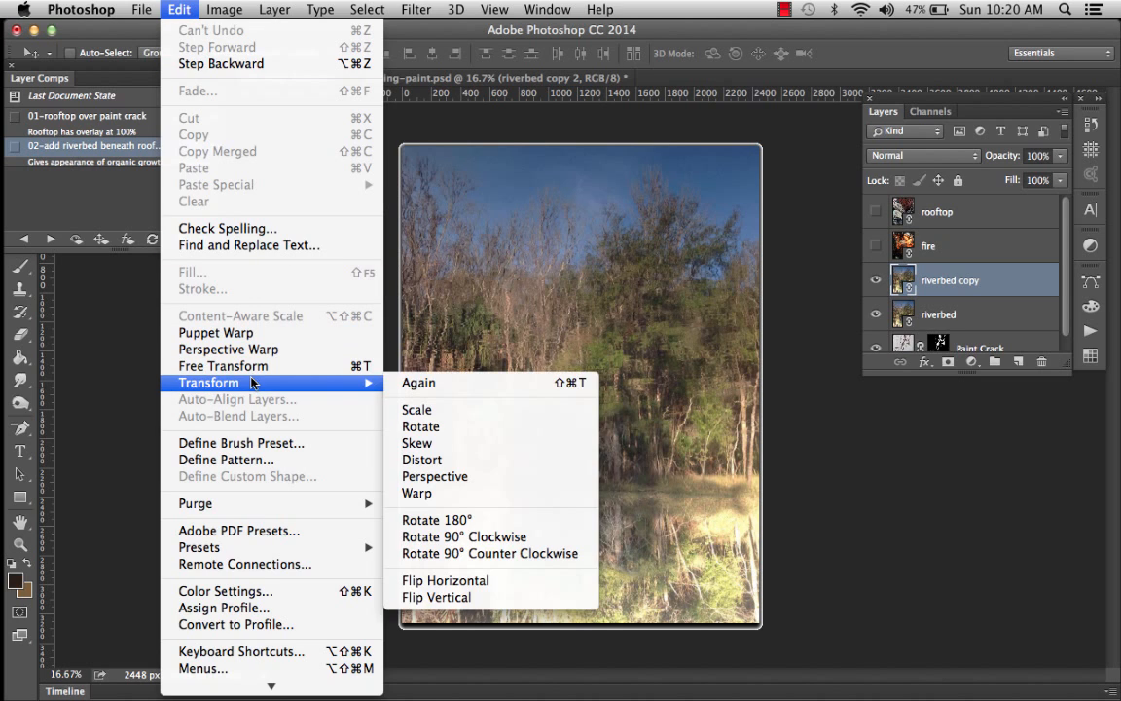
click(423, 459)
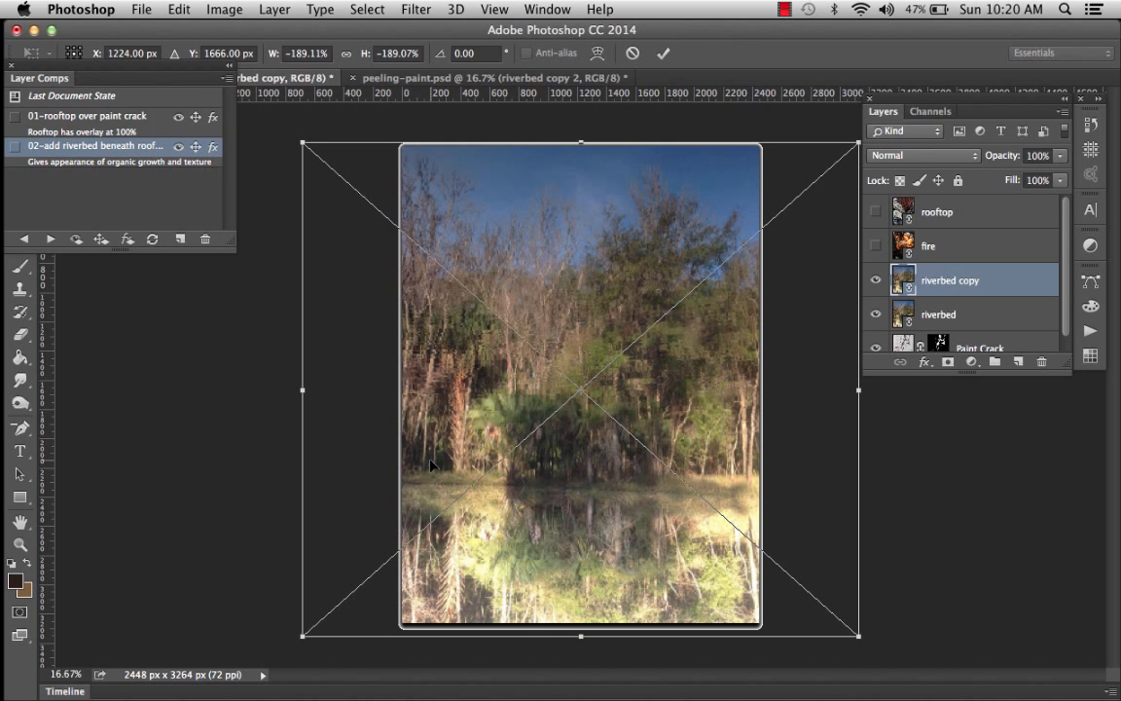
drag(304, 151, 303, 8)
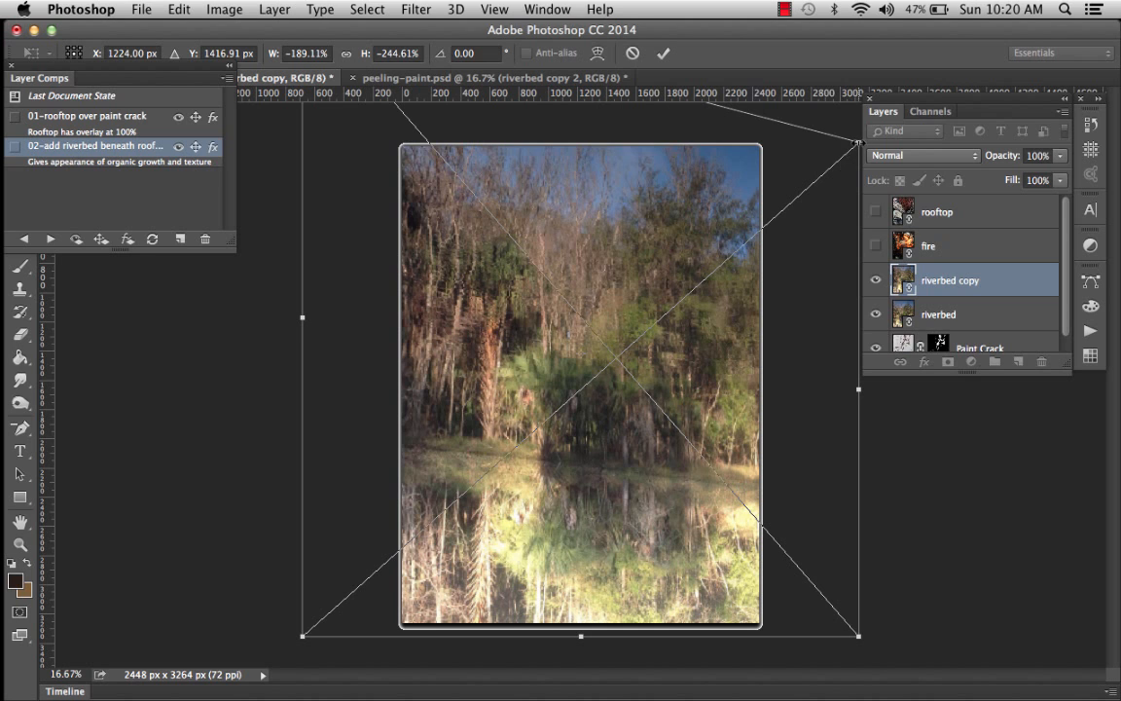
drag(860, 143, 843, 146)
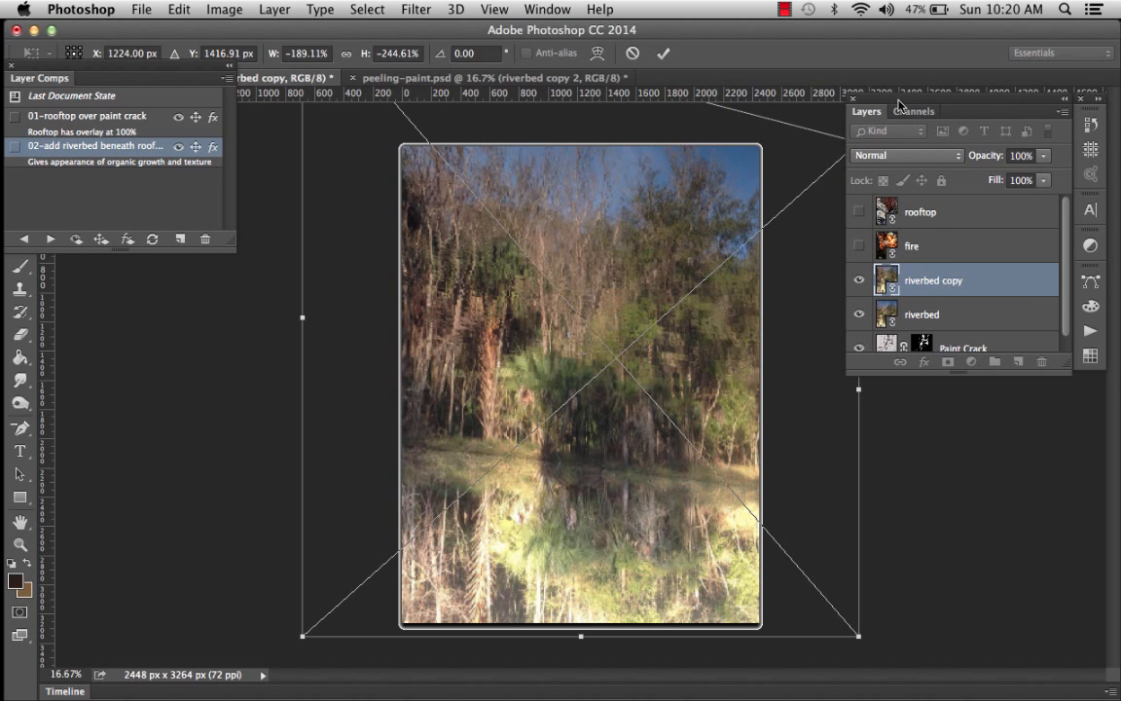
drag(898, 100, 991, 94)
drag(859, 143, 805, 385)
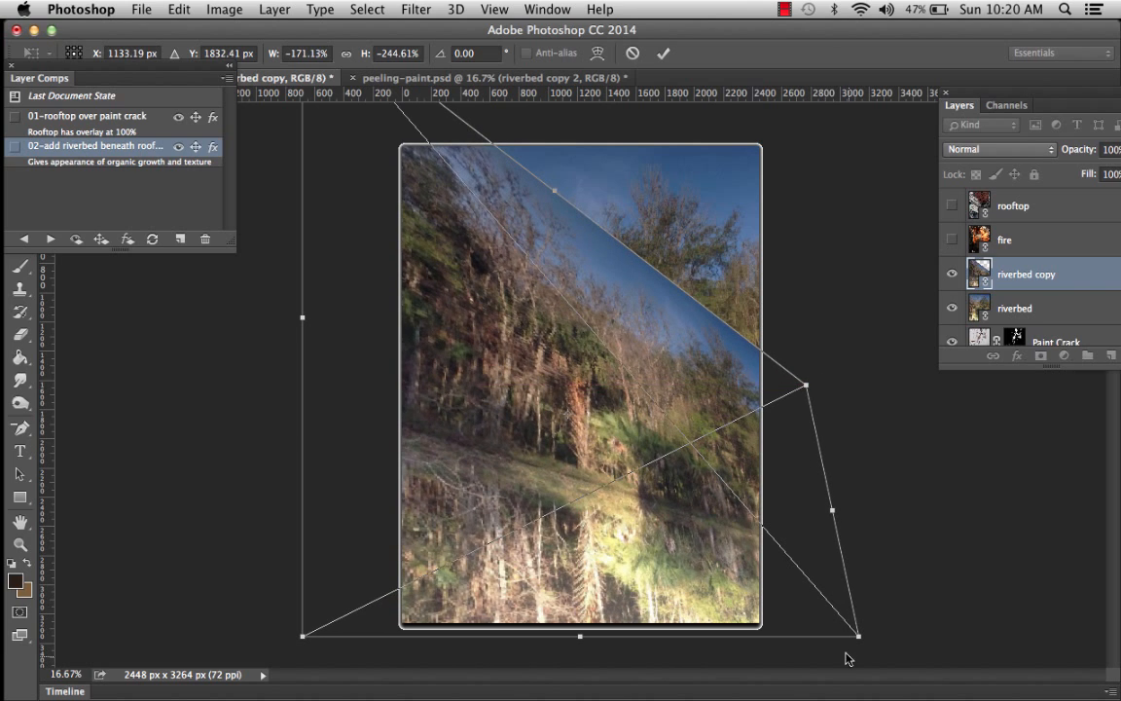
drag(858, 637, 804, 494)
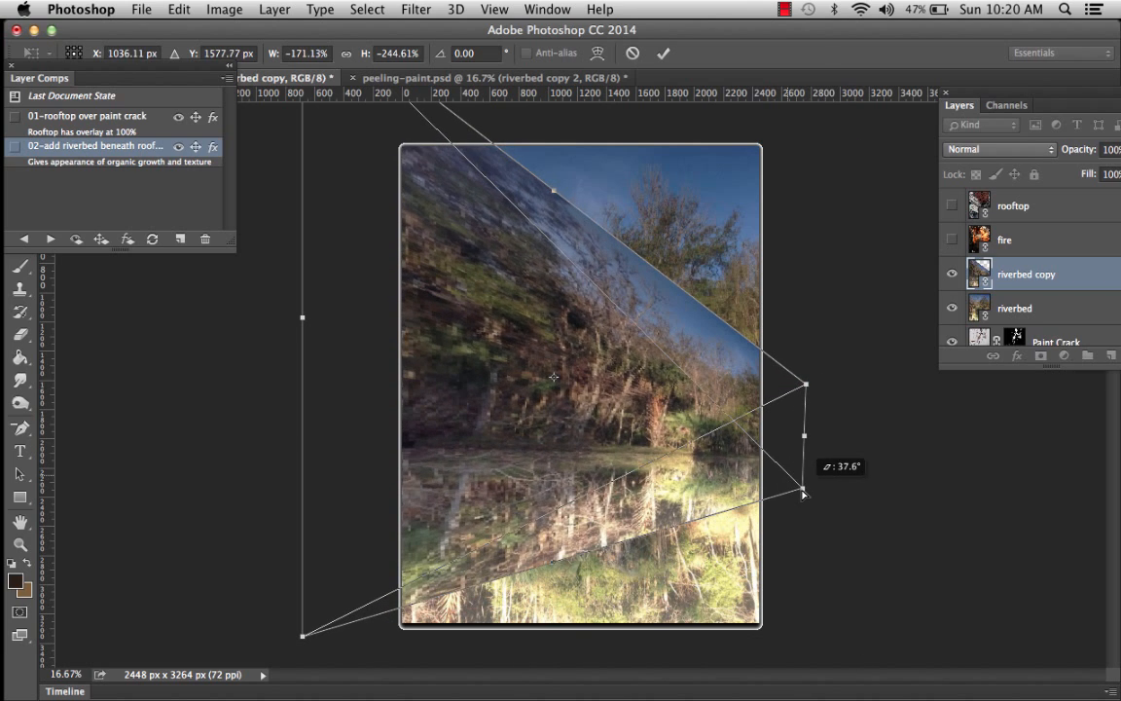
drag(303, 636, 200, 359)
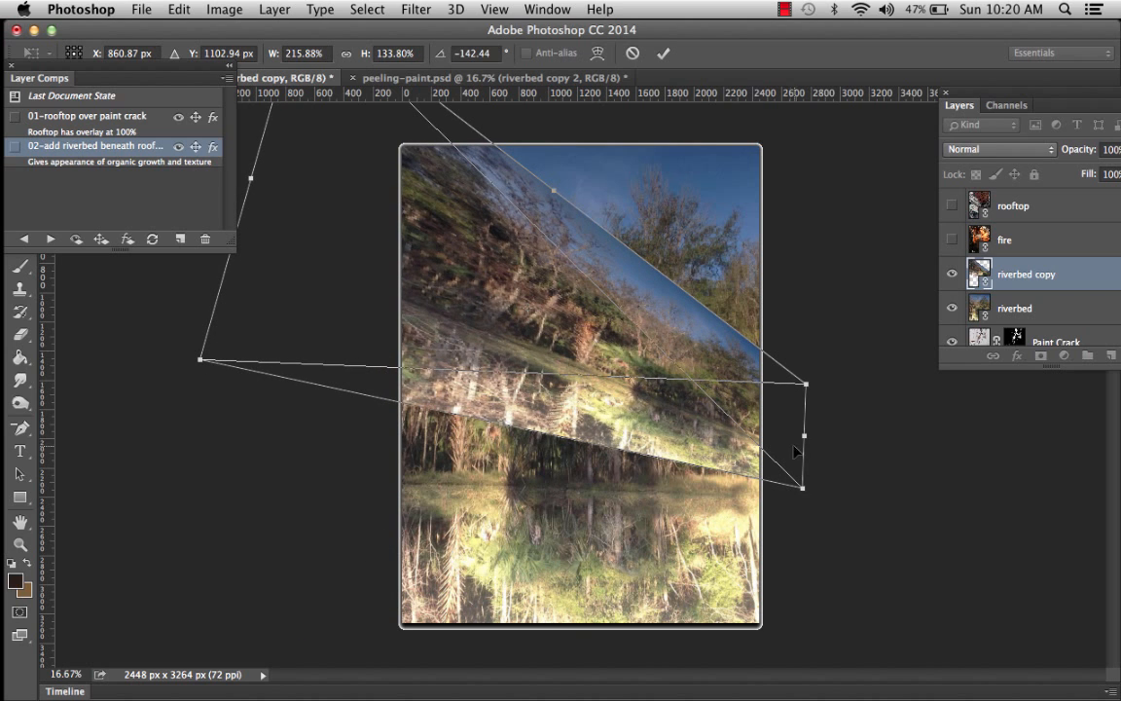
Lower the distorted layer's right edge and lower-left corner so it fills the canvas diagonally below the sky, and apply the distortion
drag(806, 438, 789, 634)
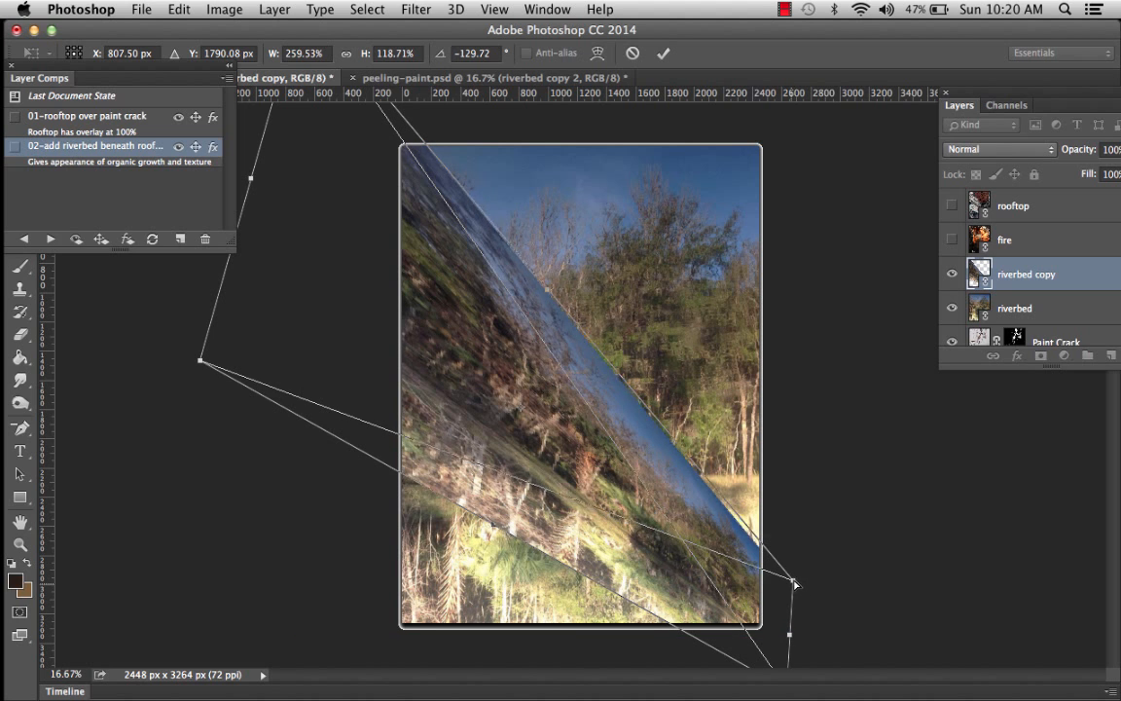
drag(795, 584, 796, 584)
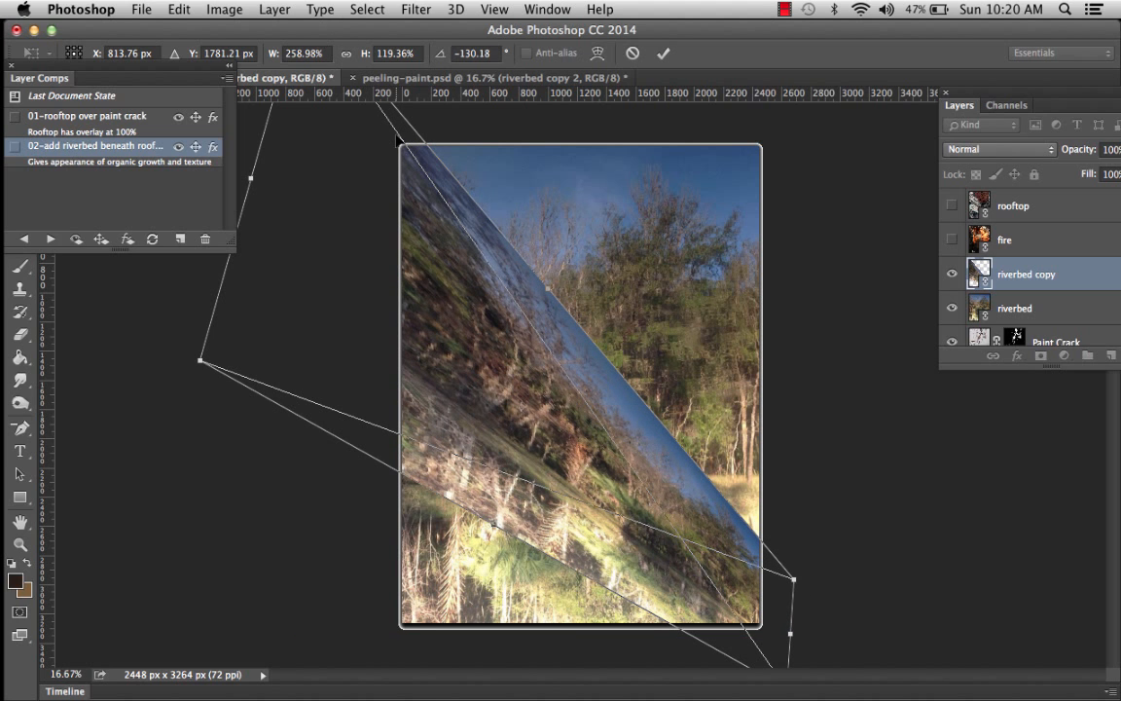
drag(201, 364, 116, 499)
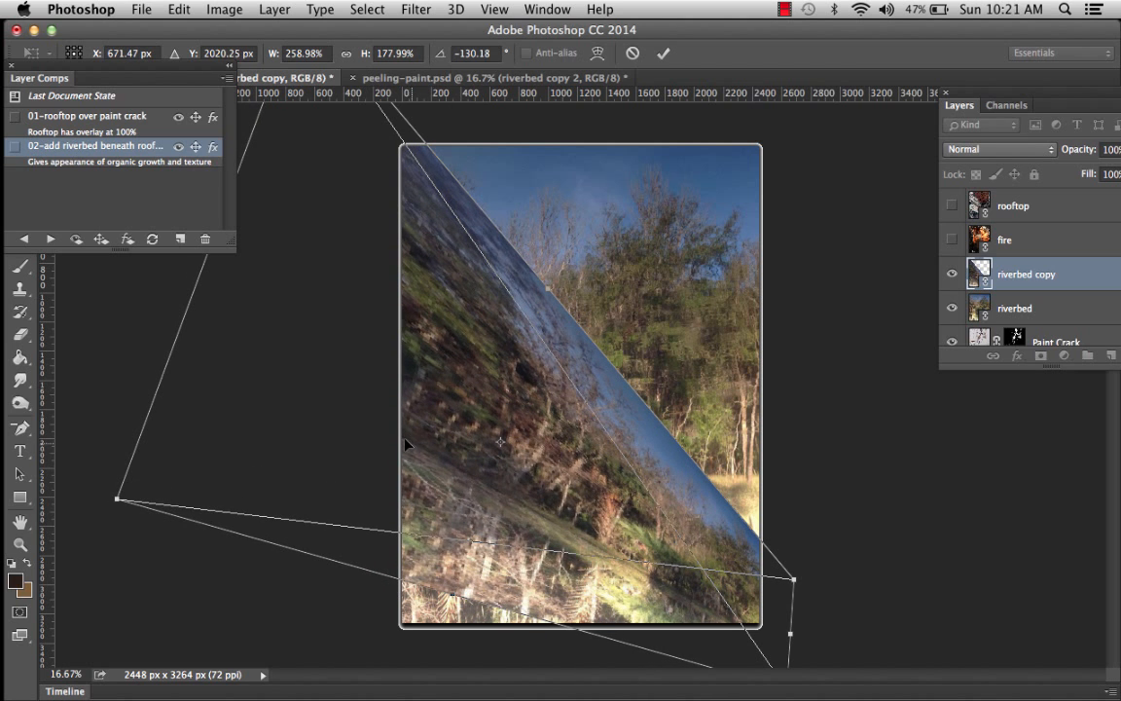
drag(791, 634, 783, 614)
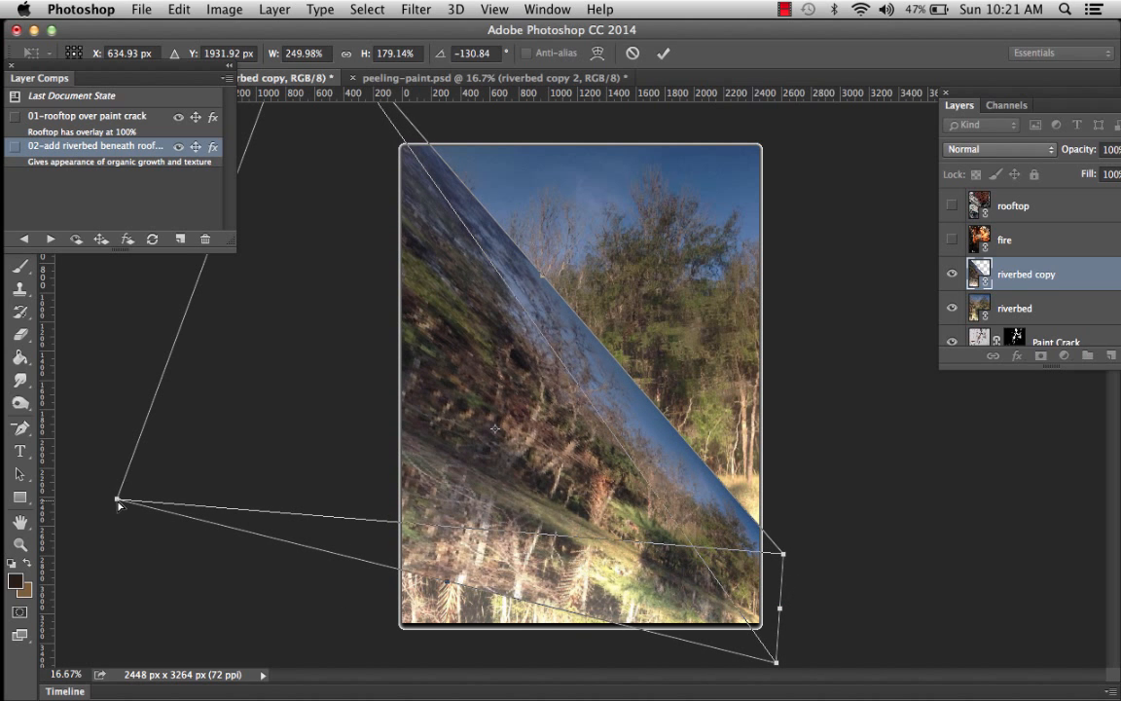
drag(118, 503, 107, 613)
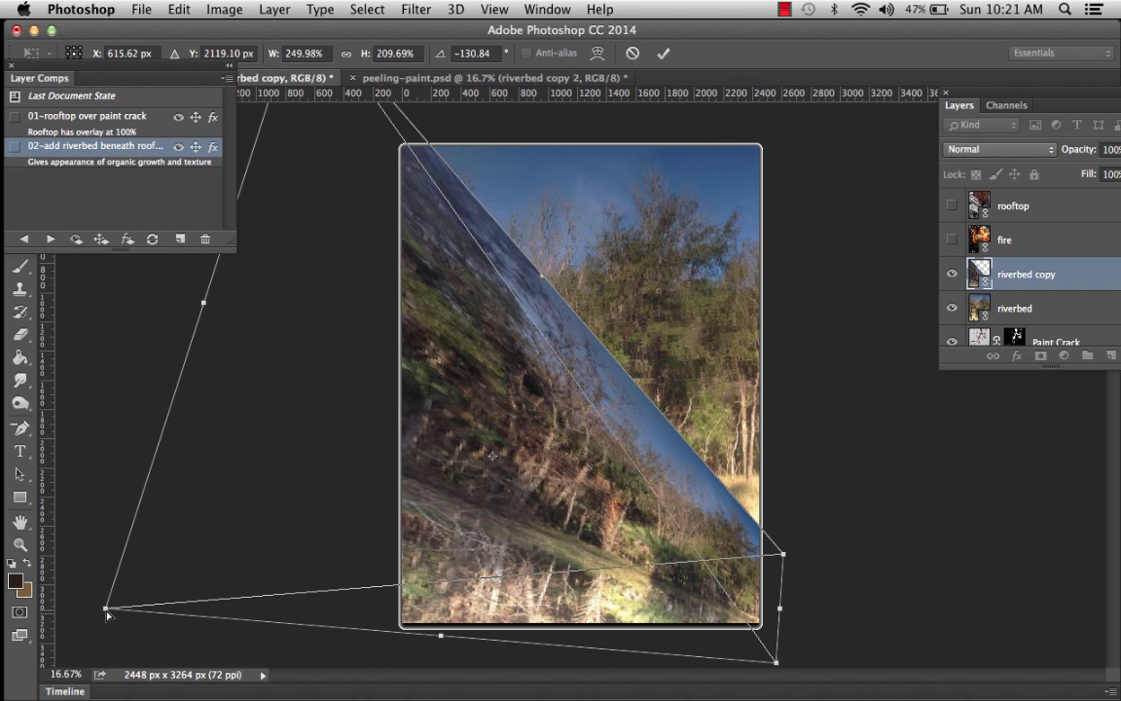
key(Return)
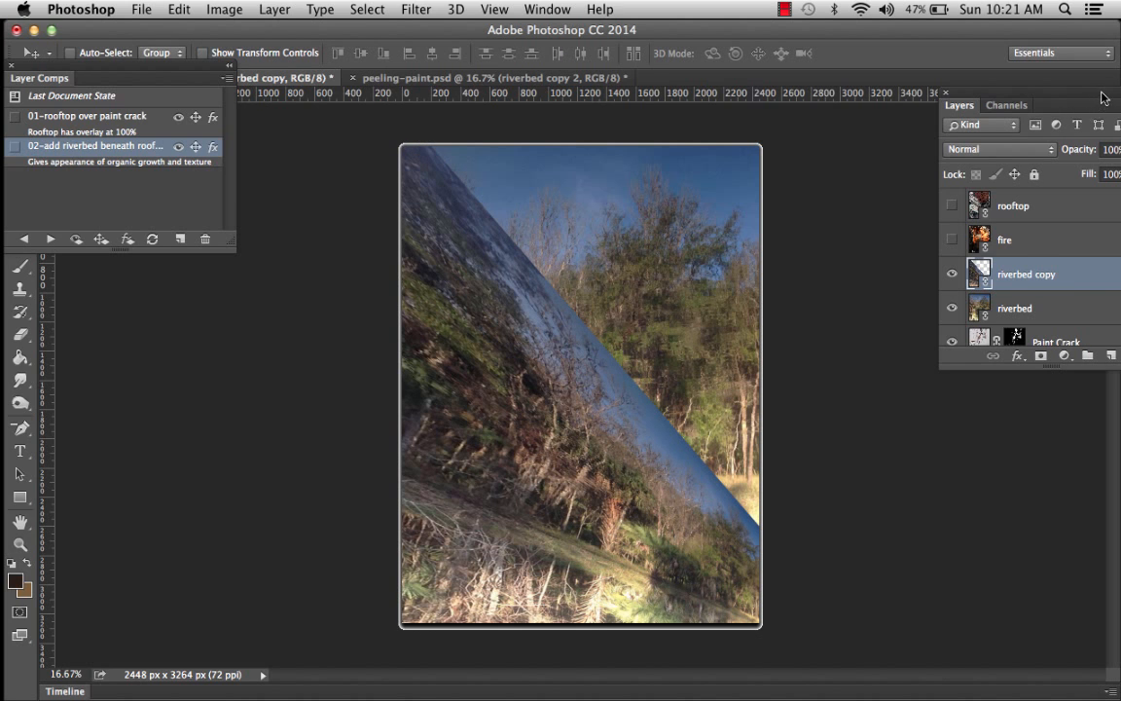
Set the riverbed copy layer's fill to 50%, with the Layers panel moved fully back into view
mouse_move(990, 93)
mouse_down()
mouse_move(1000, 107)
mouse_move(992, 88)
mouse_up()
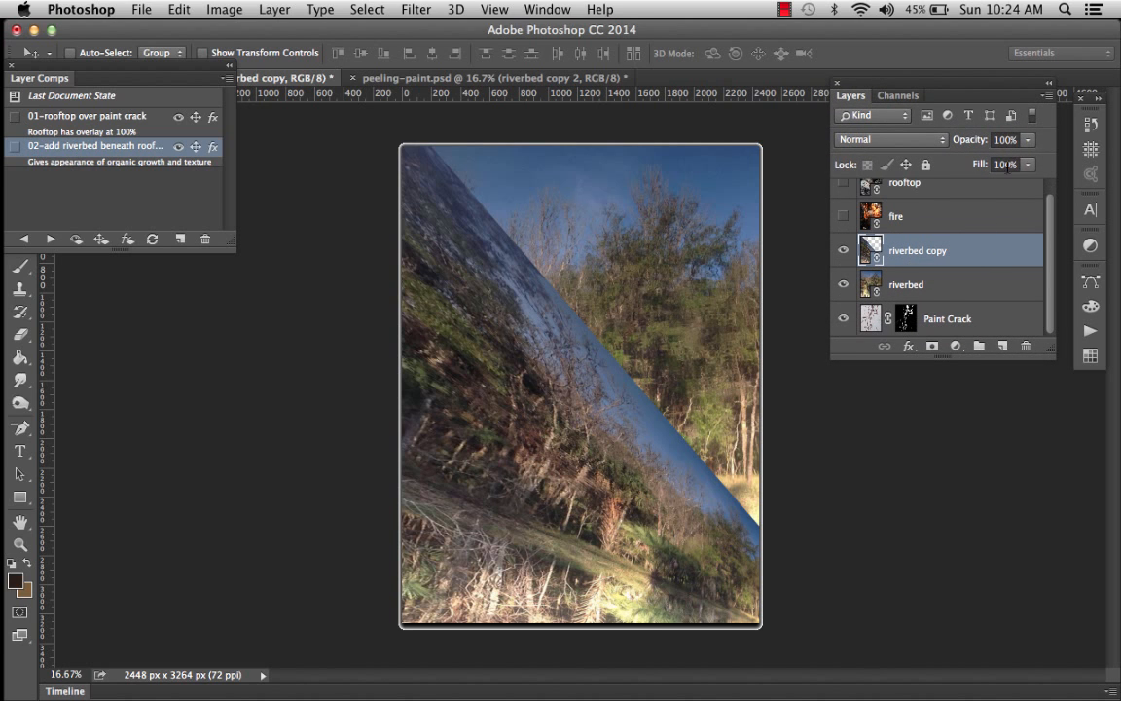
click(1004, 165)
text(50)
key(Return)
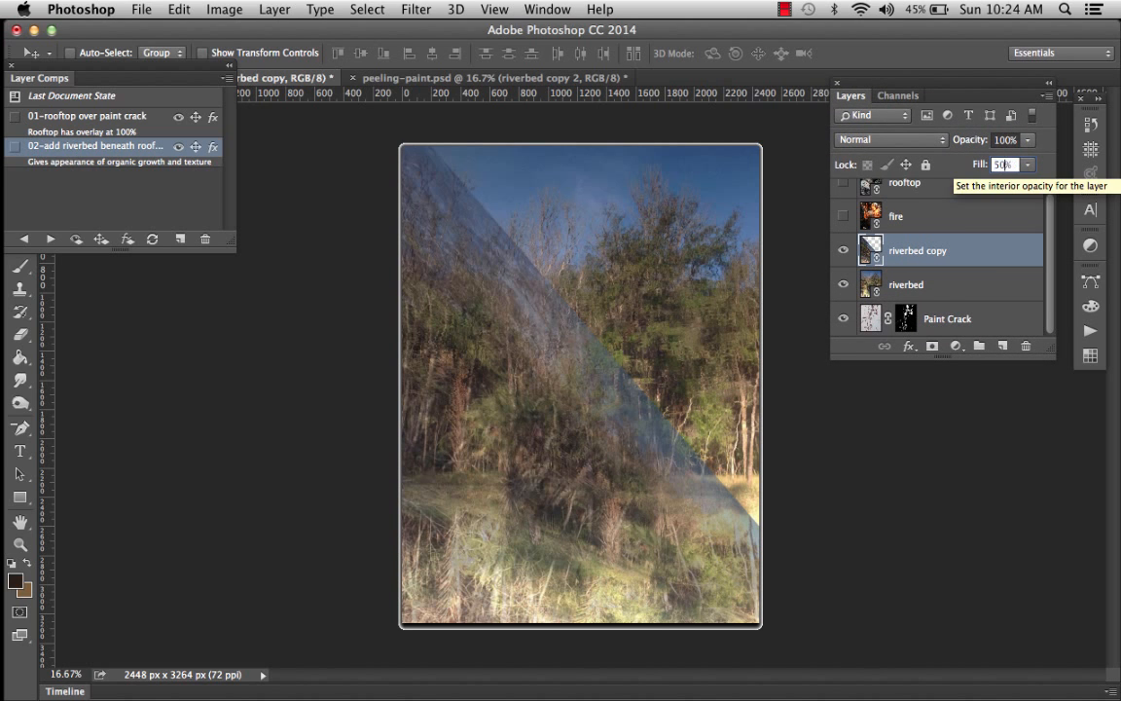
Duplicate the riverbed copy layer, rotate the duplicate to about -95.8°, and move it up and right over the upper canvas
drag(946, 250, 1003, 349)
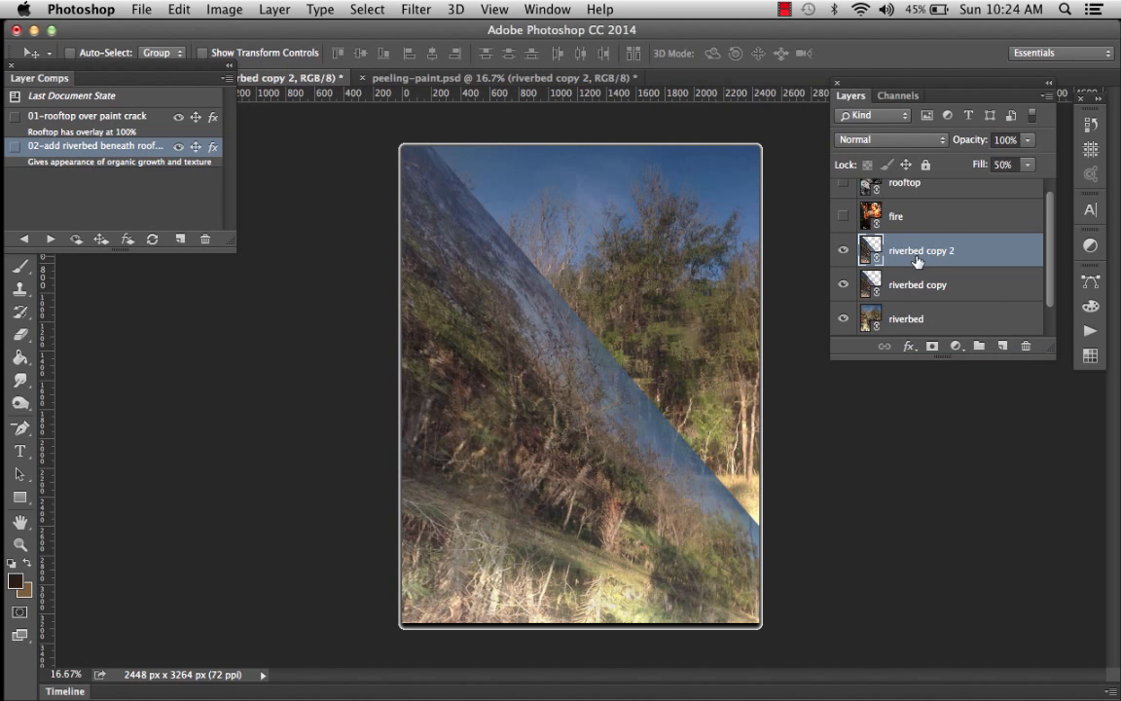
click(177, 8)
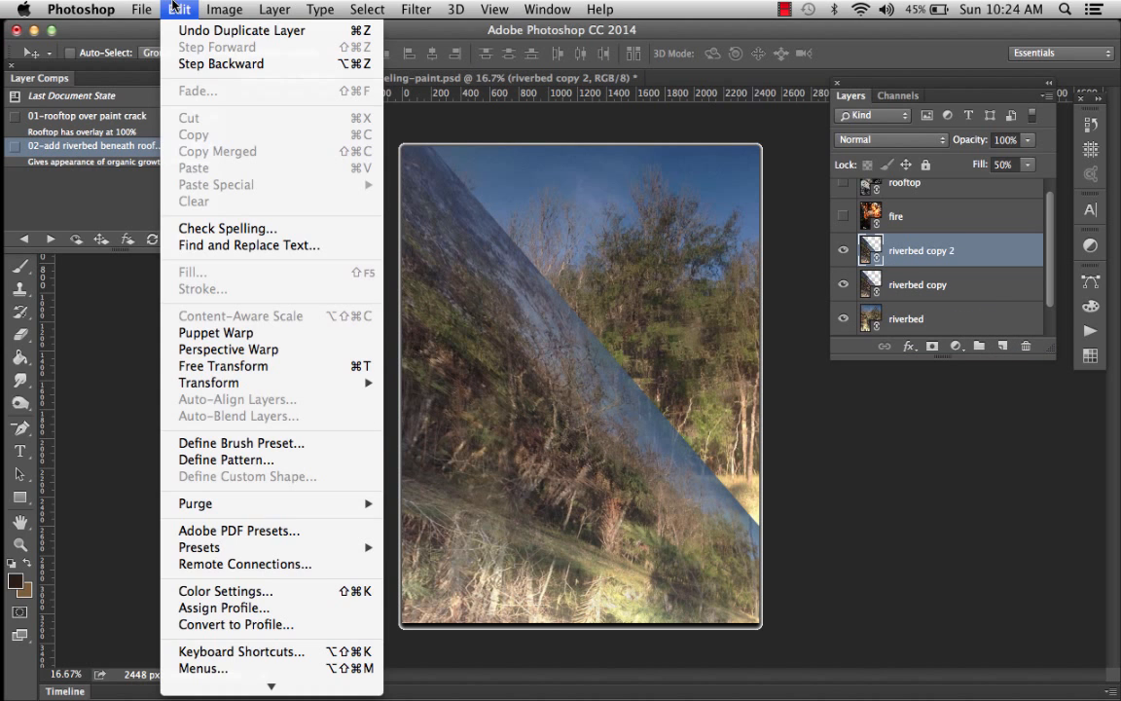
mouse_move(228, 383)
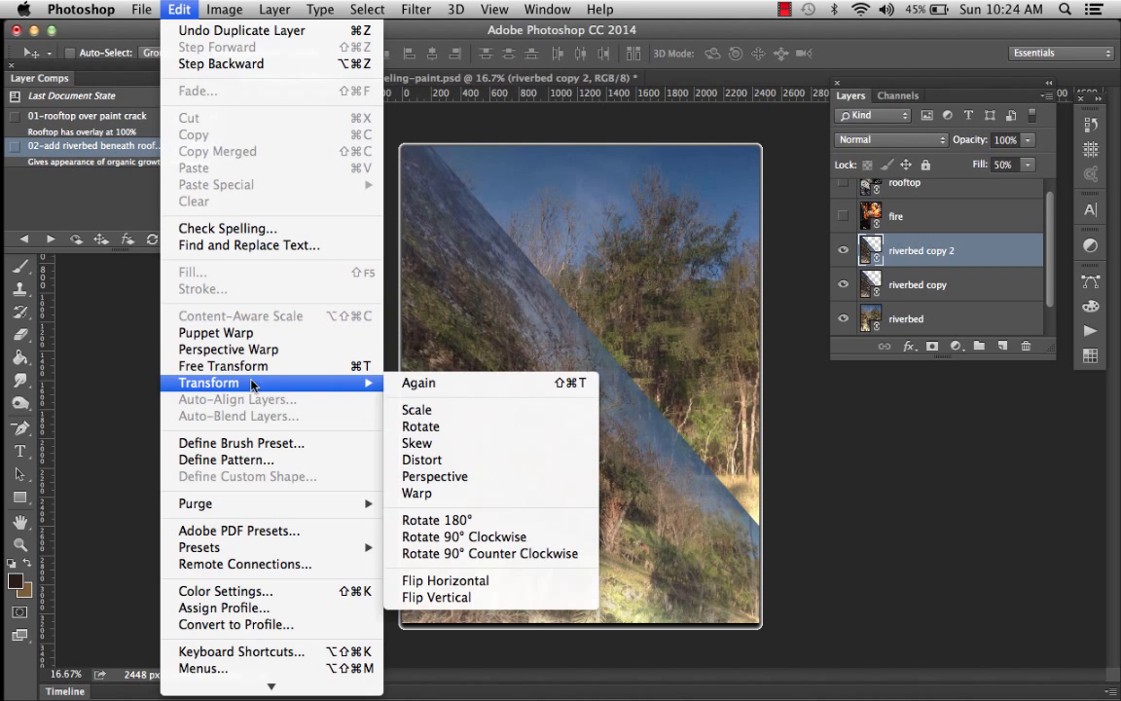
click(429, 431)
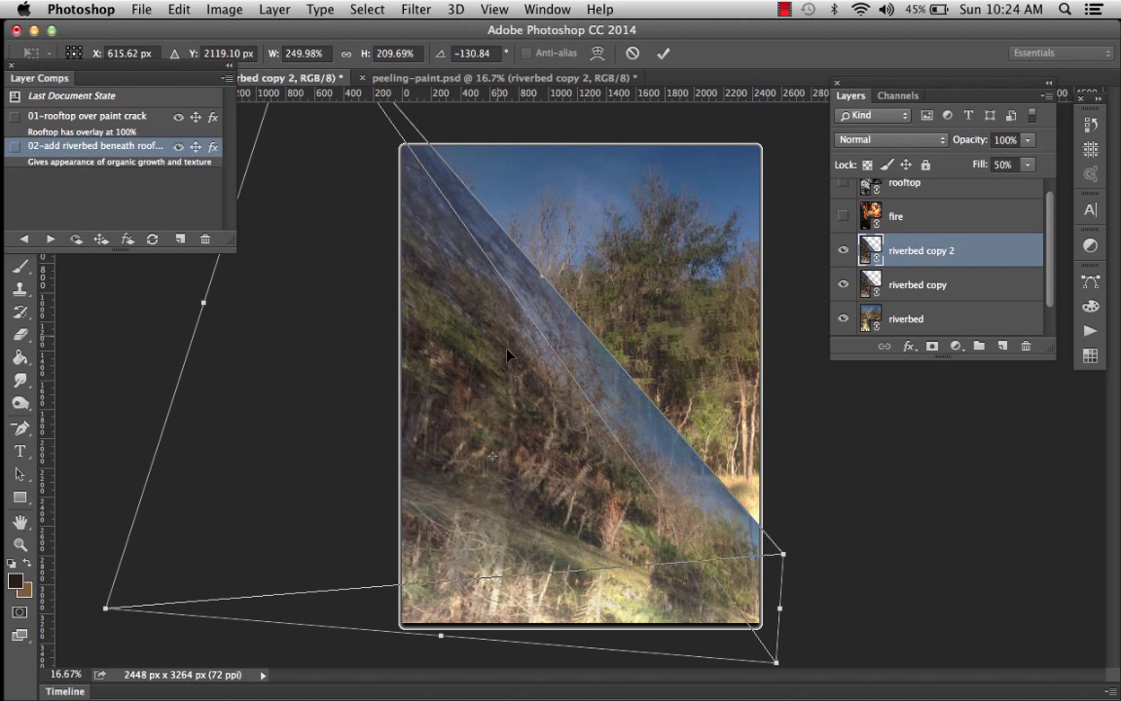
drag(730, 495, 726, 675)
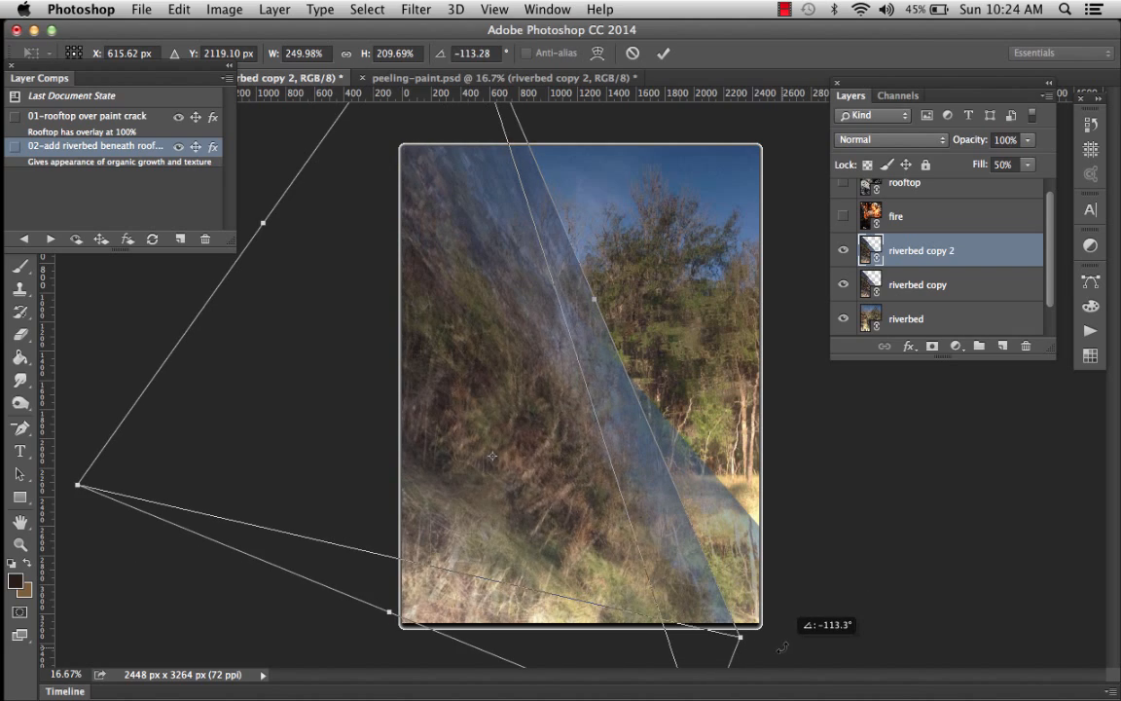
drag(493, 497, 648, 409)
drag(243, 409, 247, 283)
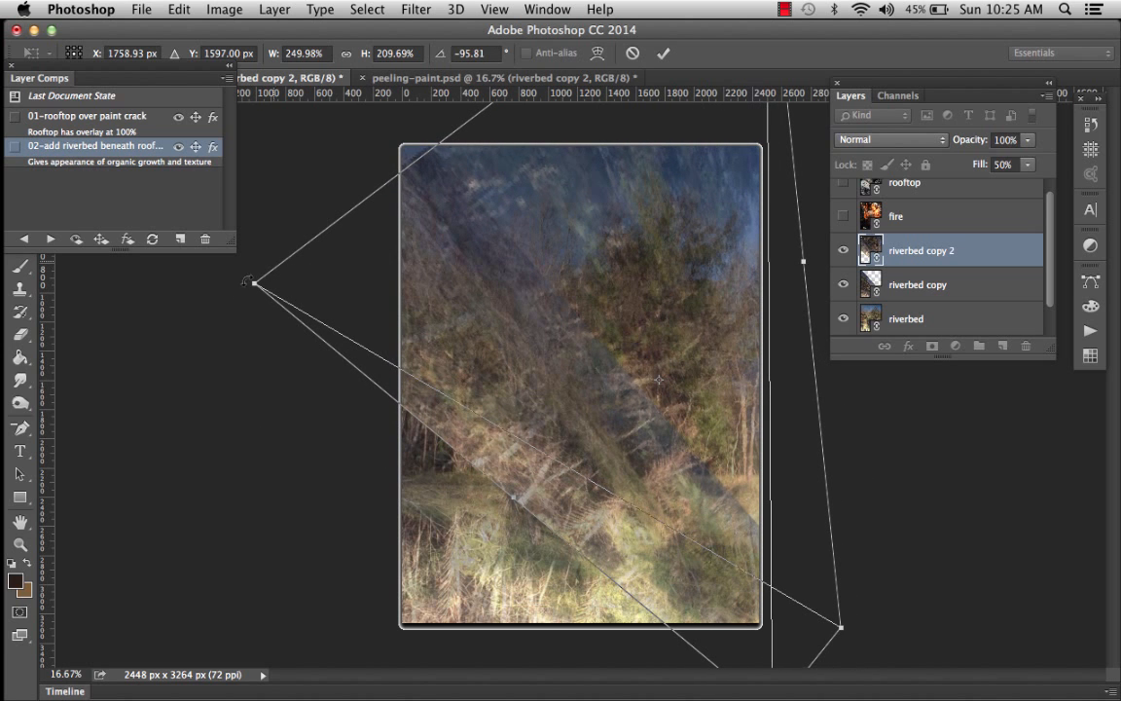
drag(484, 230, 482, 214)
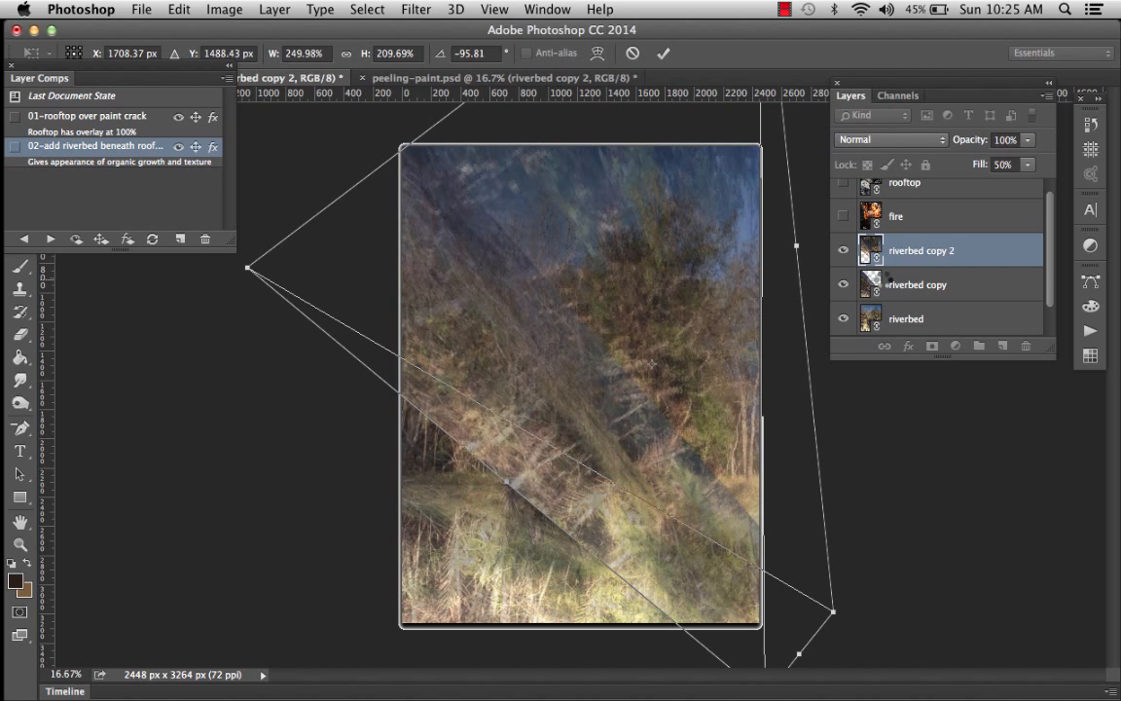
key(Return)
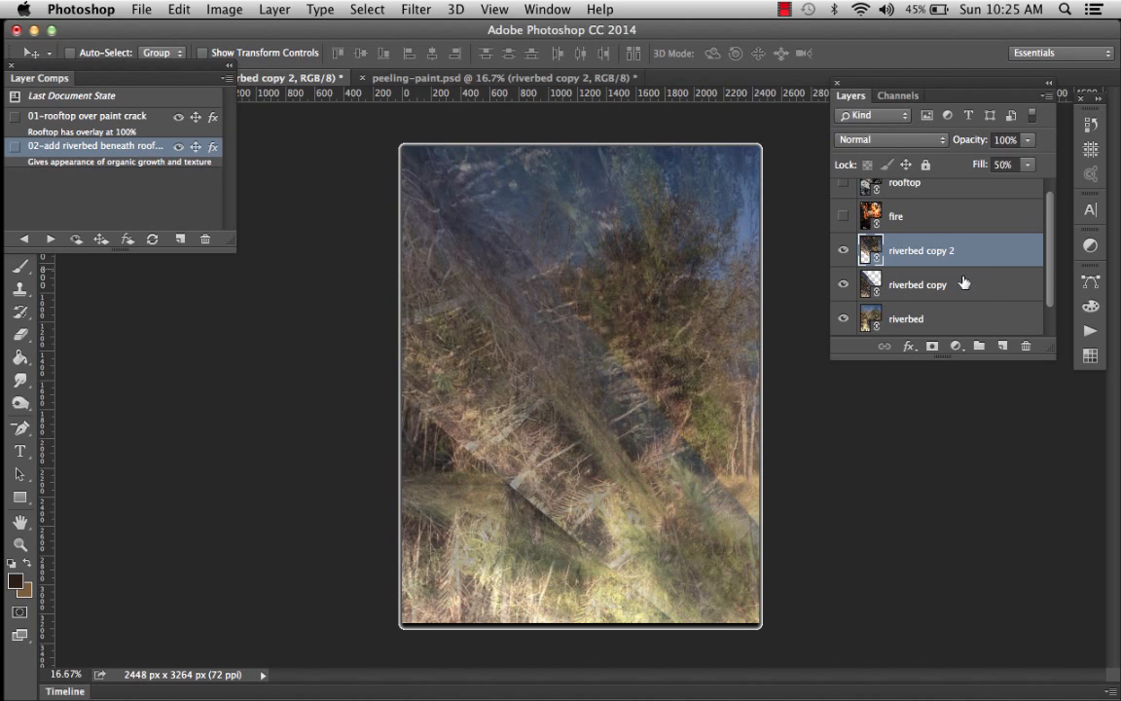
scroll(907, 250, up, 1)
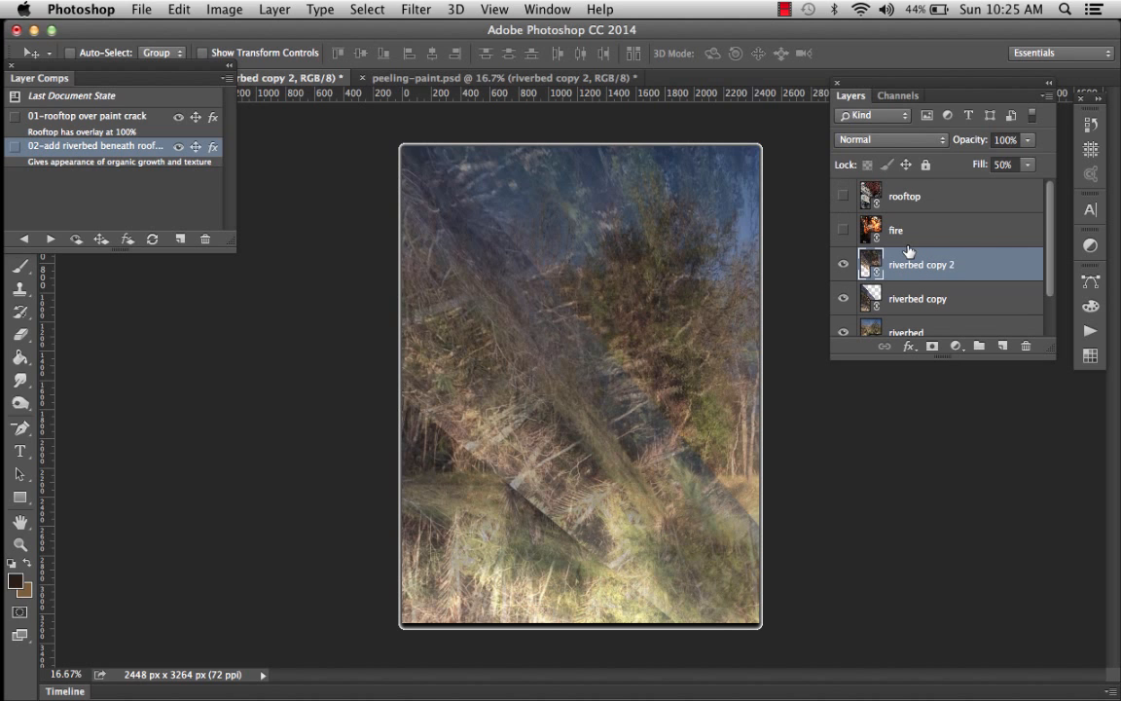
click(842, 196)
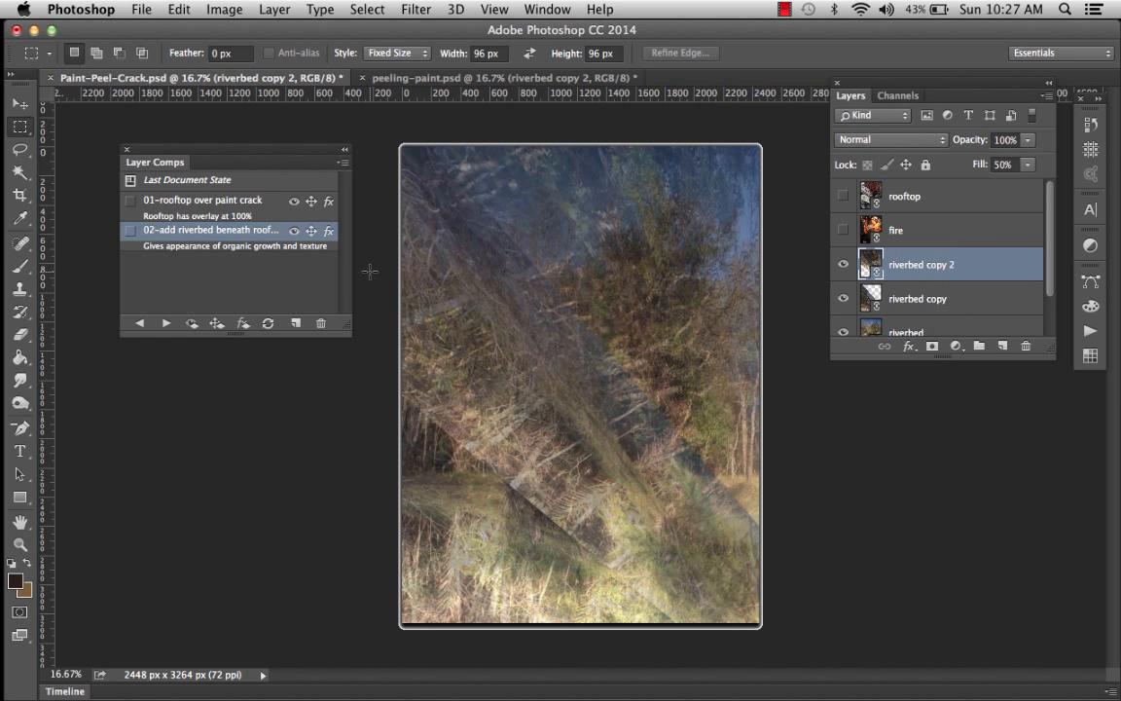
Make a freehand Lasso selection with an 80 px feather around the diagonal lower edge of the riverbed copy 2 layer
click(19, 151)
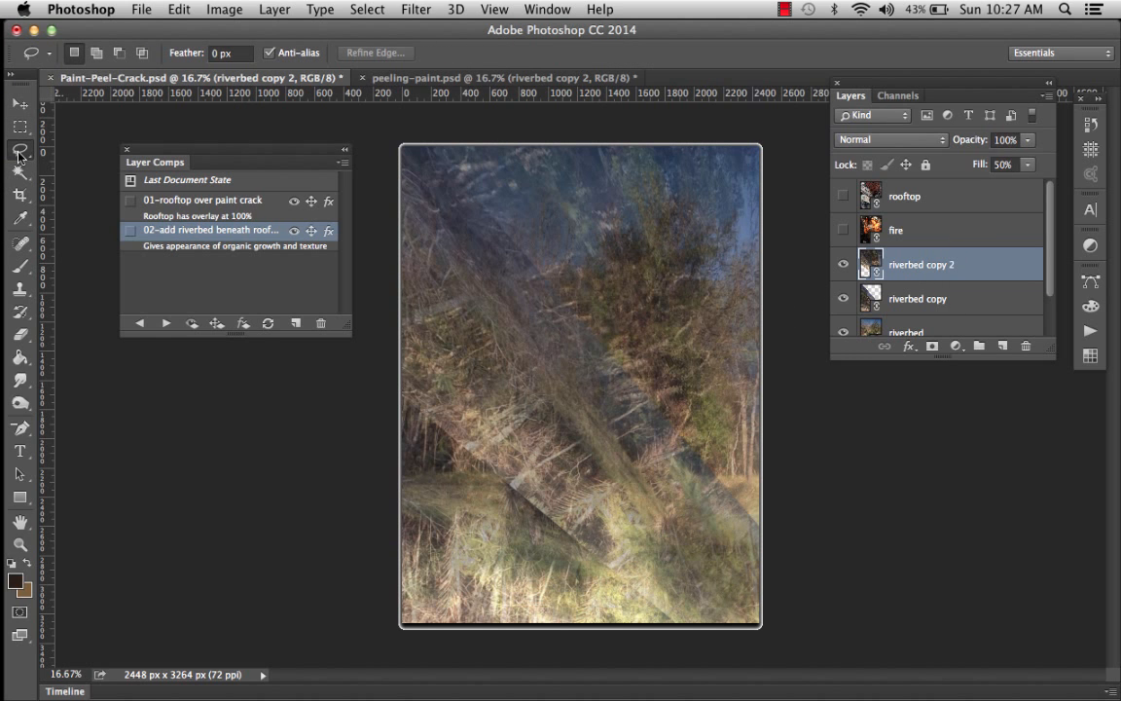
drag(183, 54, 204, 54)
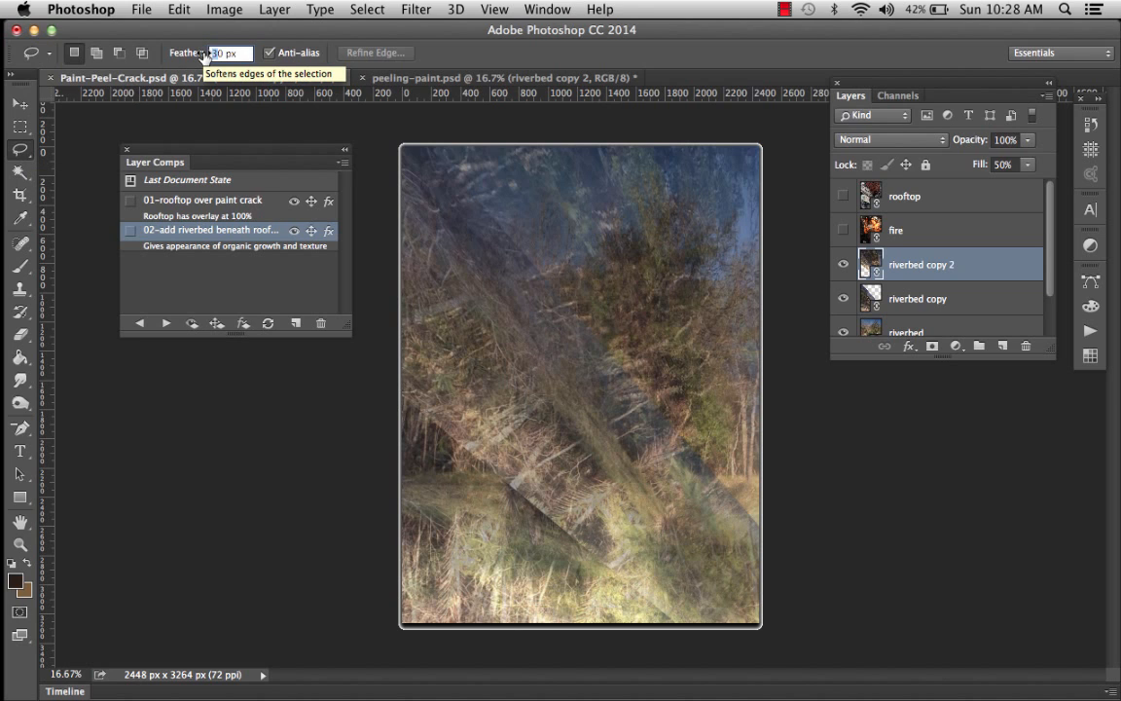
text(80)
key(Return)
mouse_move(387, 339)
mouse_down()
mouse_move(409, 331)
mouse_move(516, 385)
mouse_move(632, 496)
mouse_move(681, 659)
mouse_move(394, 433)
mouse_move(365, 394)
mouse_move(346, 321)
mouse_move(394, 324)
mouse_up()
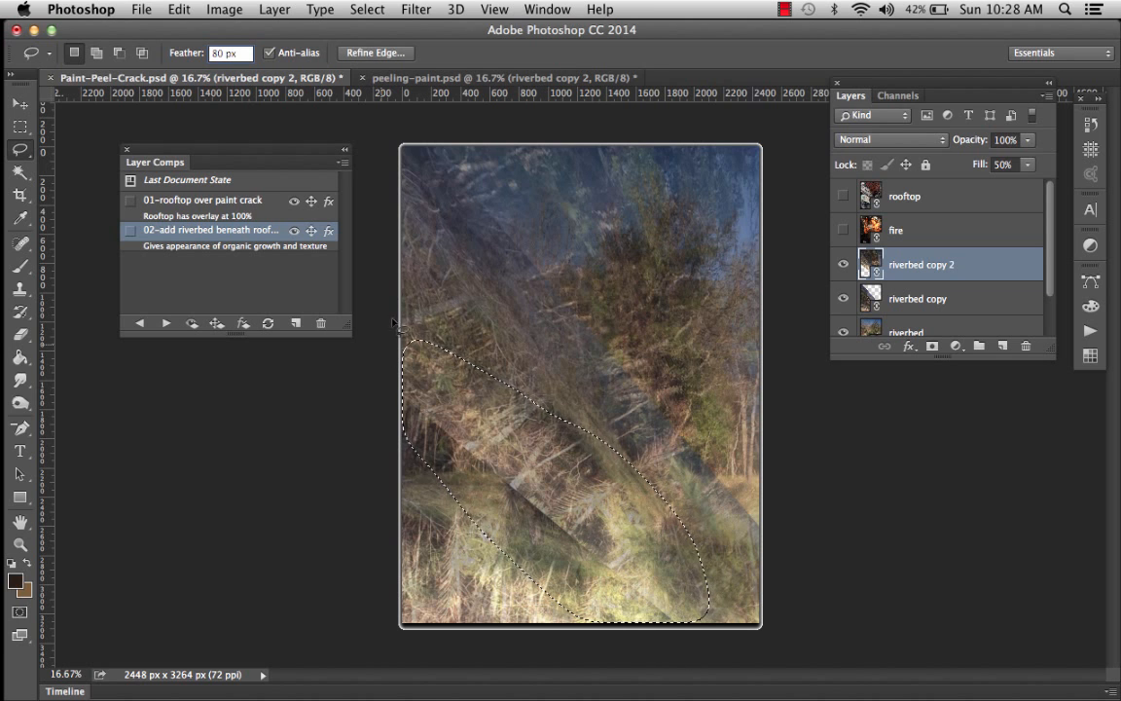
Invert the selection and add it as a layer mask on riverbed copy 2 to hide the layer's hard edge
click(321, 9)
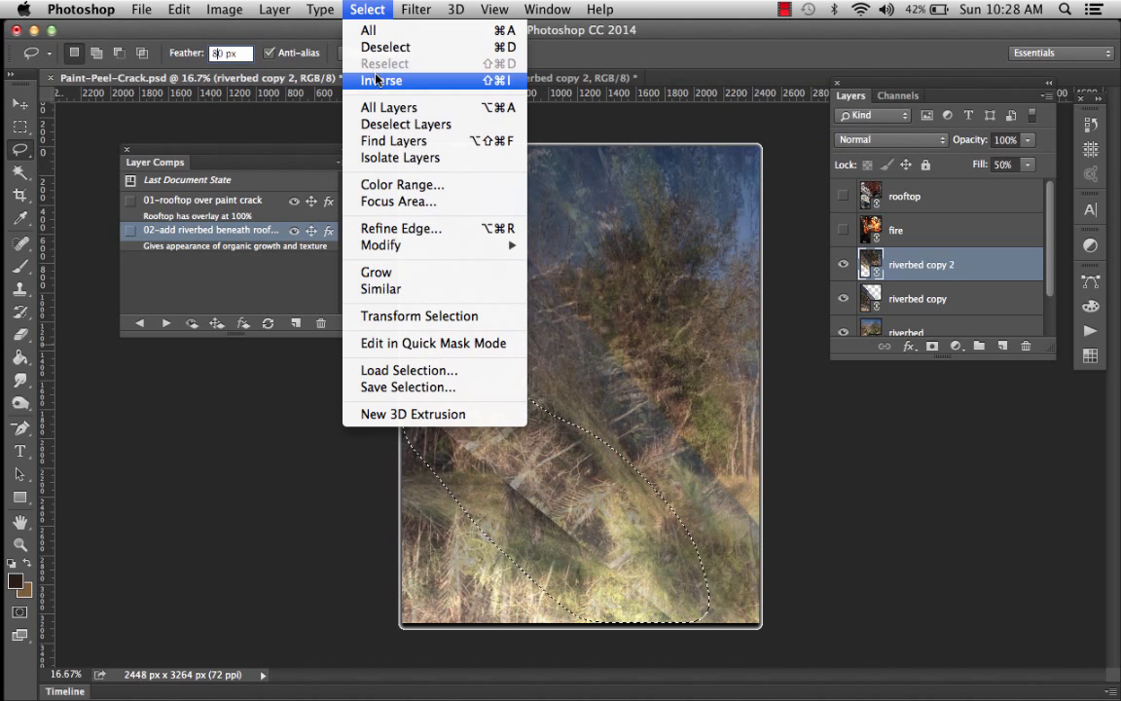
click(380, 80)
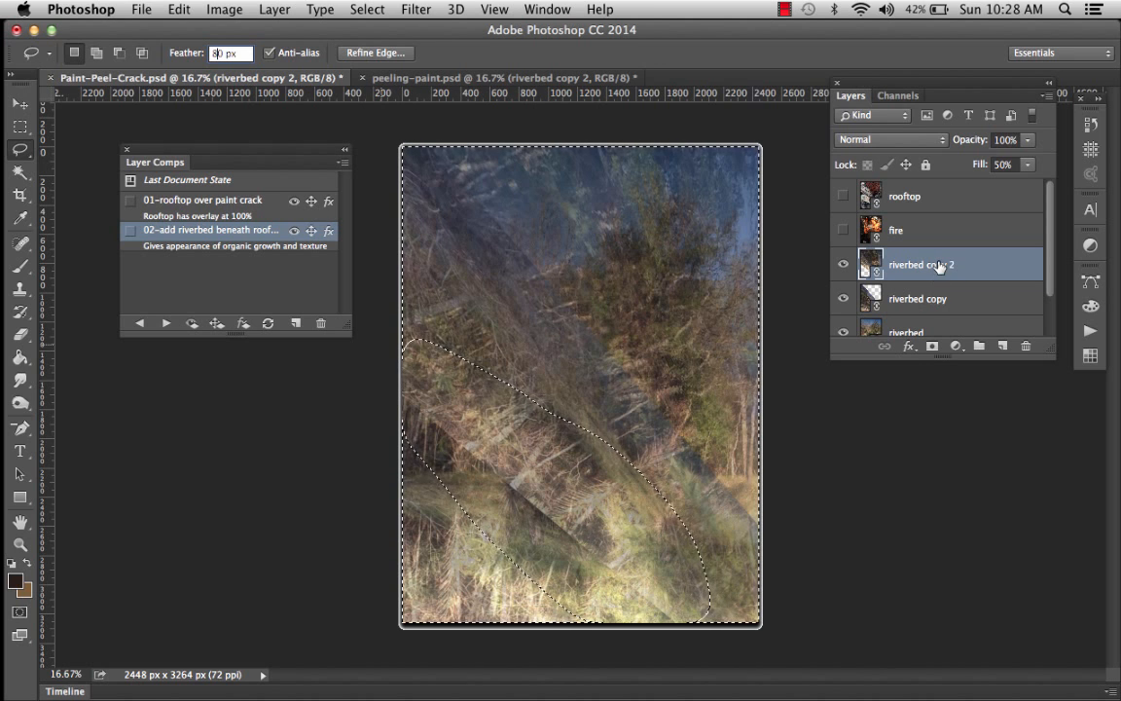
click(932, 346)
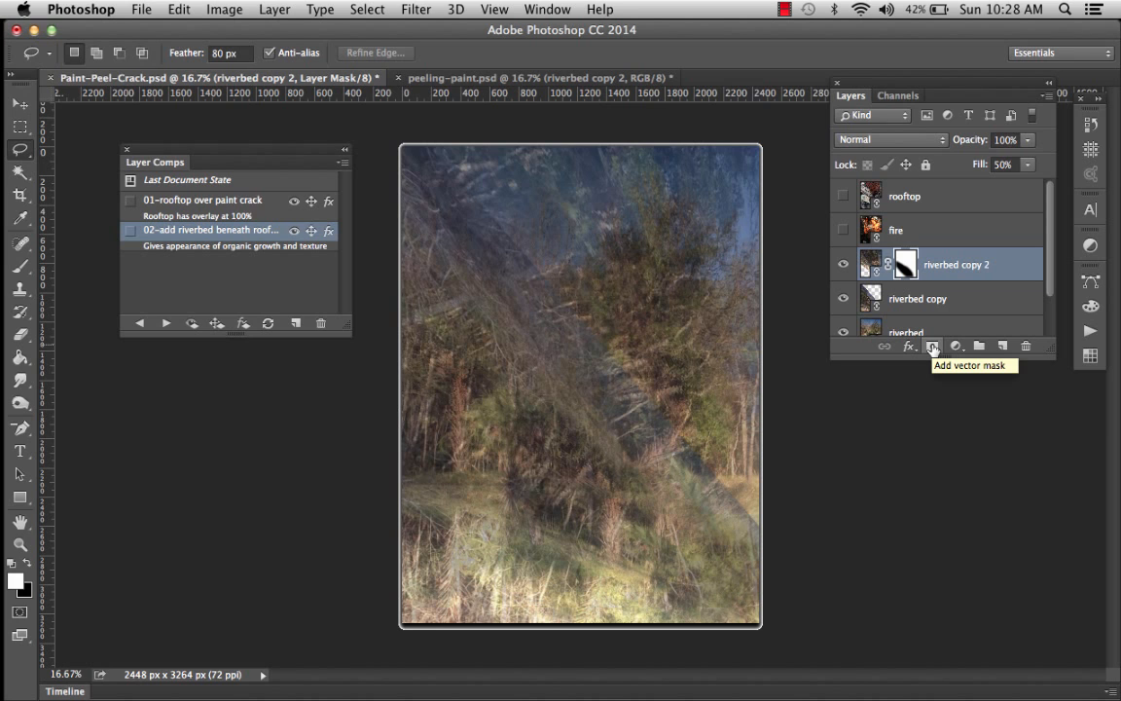
Show the rooftop layer and record layer comp "03-Dupe(x2) riverbed skewed, 50% fill" with the comment "gives a more complete background texture"
click(843, 196)
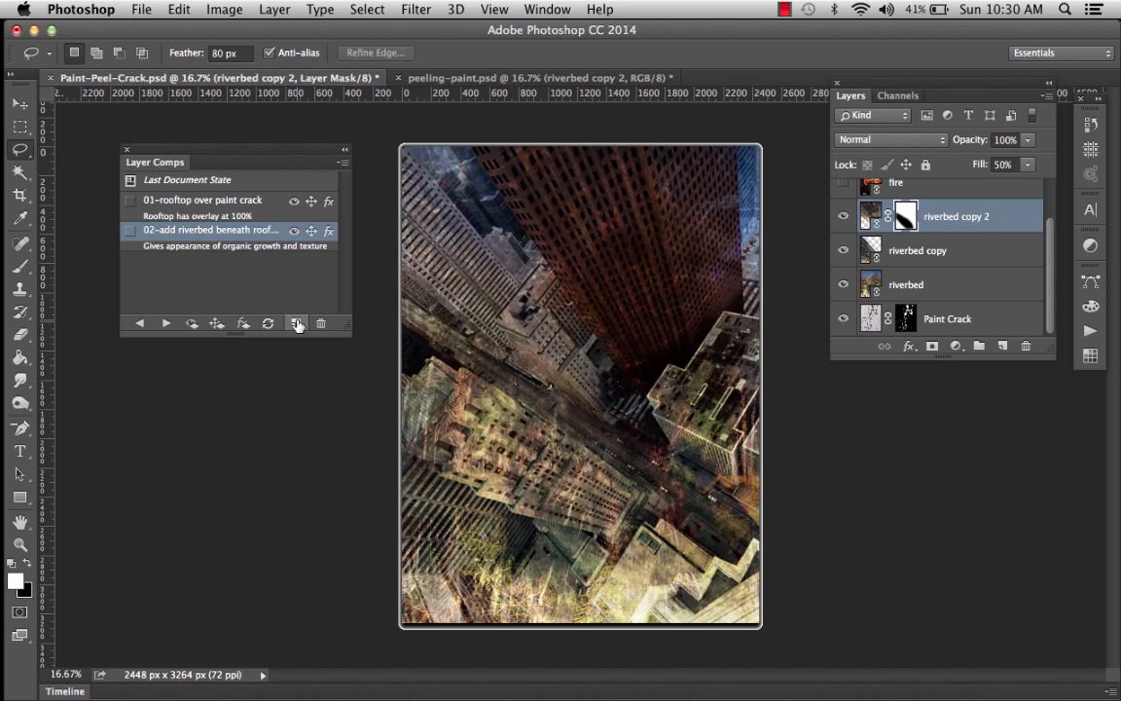
click(296, 323)
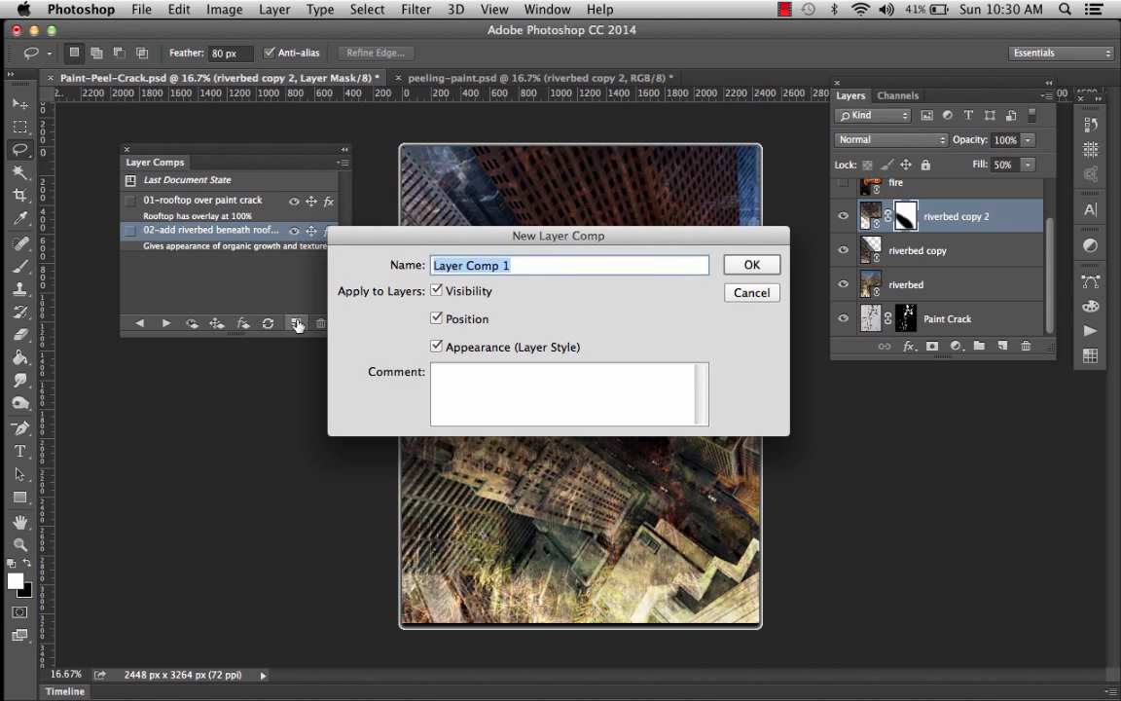
text(03)
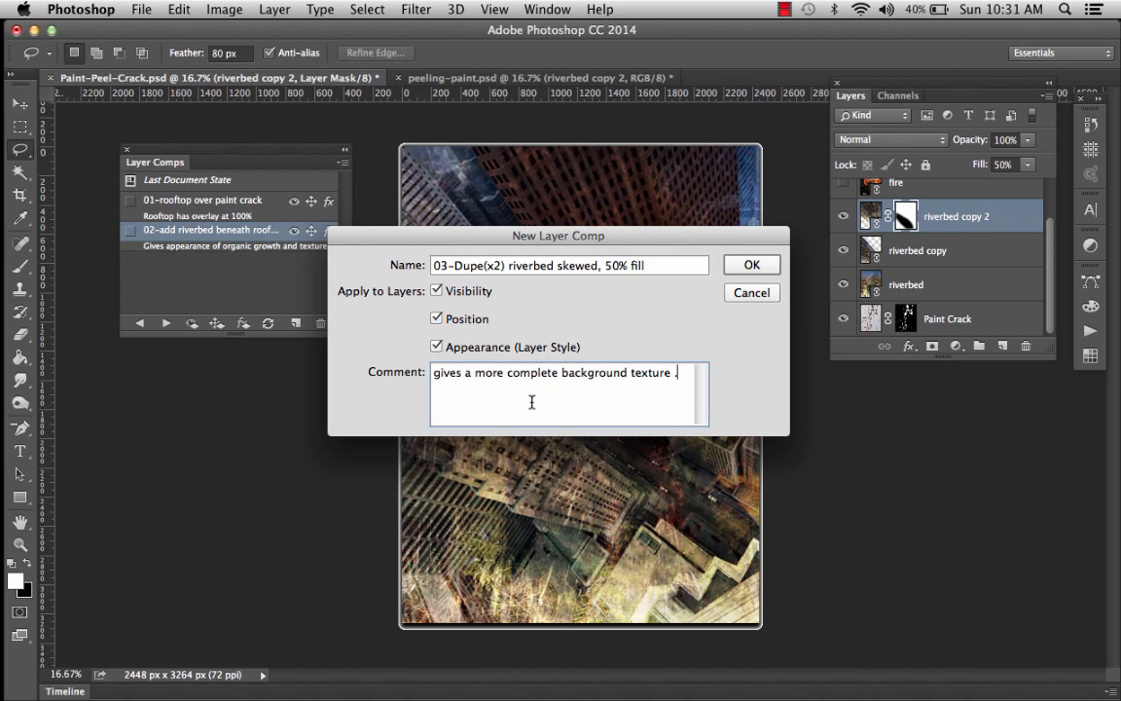
click(750, 263)
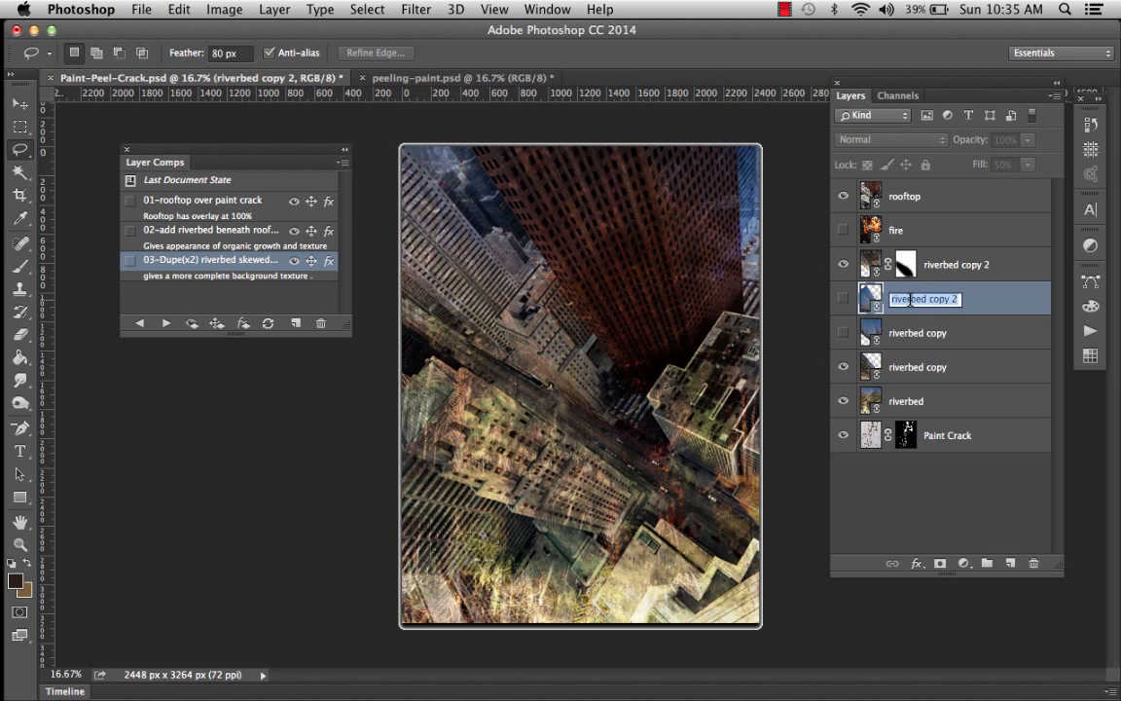
Rename the hidden, unmasked riverbed copy 2 layer as "riverbed blue fill"
key(Right)
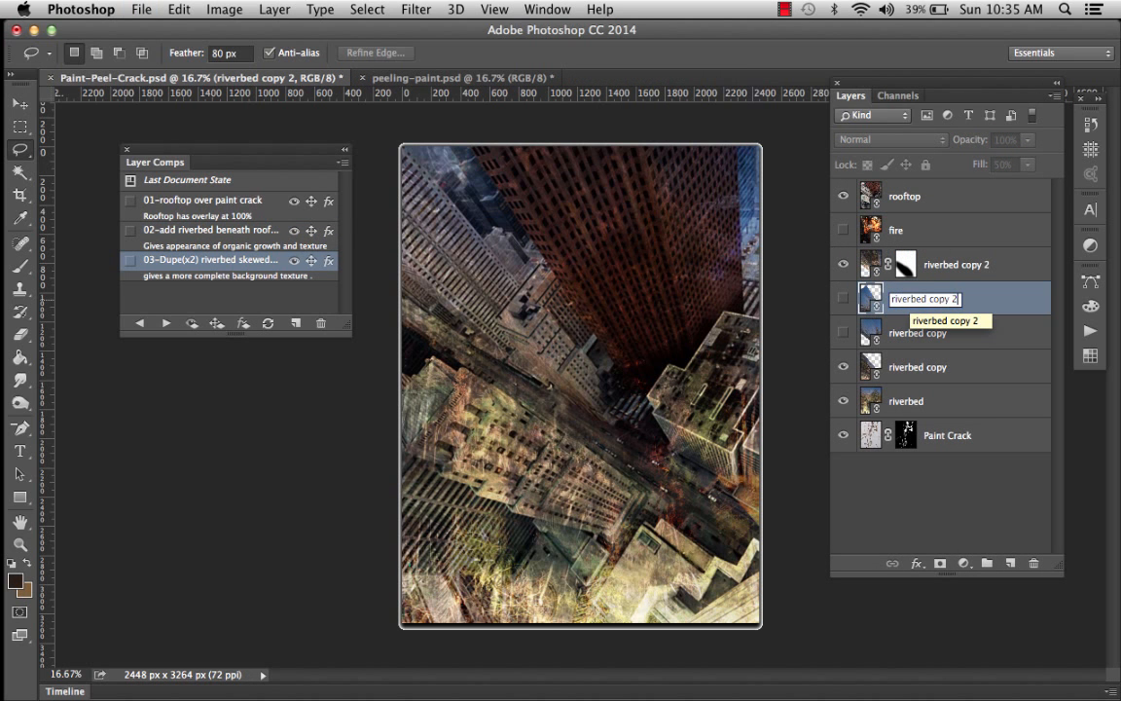
key(BackSpace)
key(BackSpace)
key(BackSpace)
key(BackSpace)
key(BackSpace)
key(BackSpace)
text(blue fill)
key(Return)
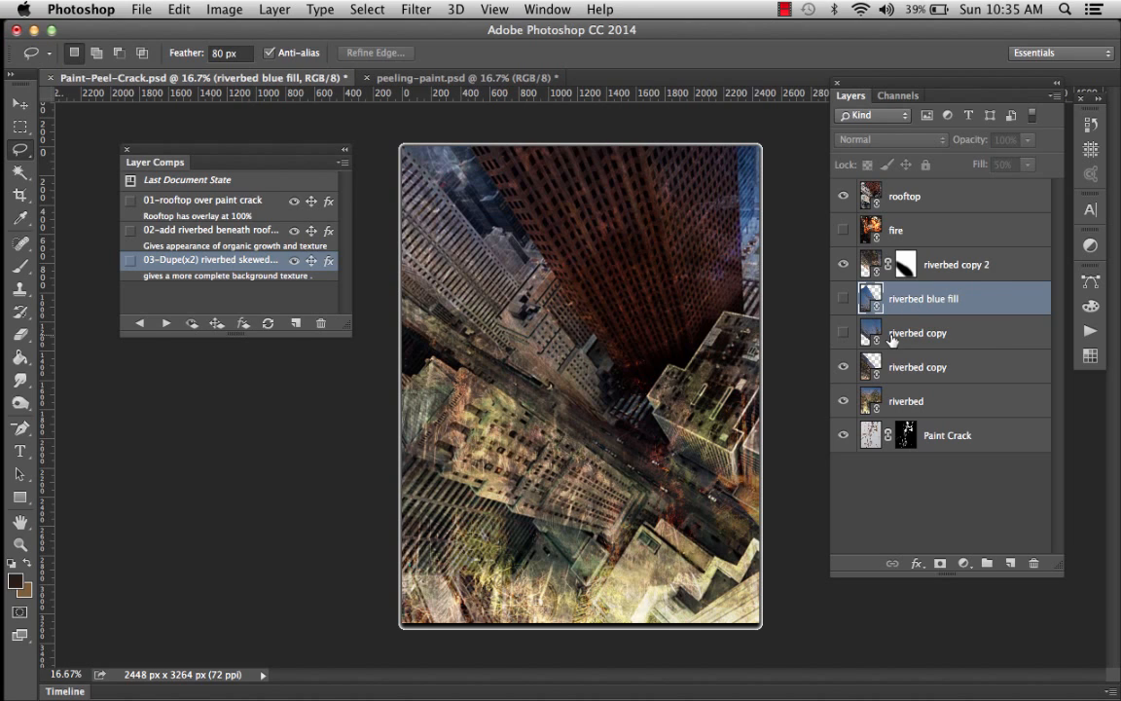
Give the hidden riverbed copy layer just below the first blue fill layer the same name, "riverbed blue fill"
click(915, 335)
double_click(908, 334)
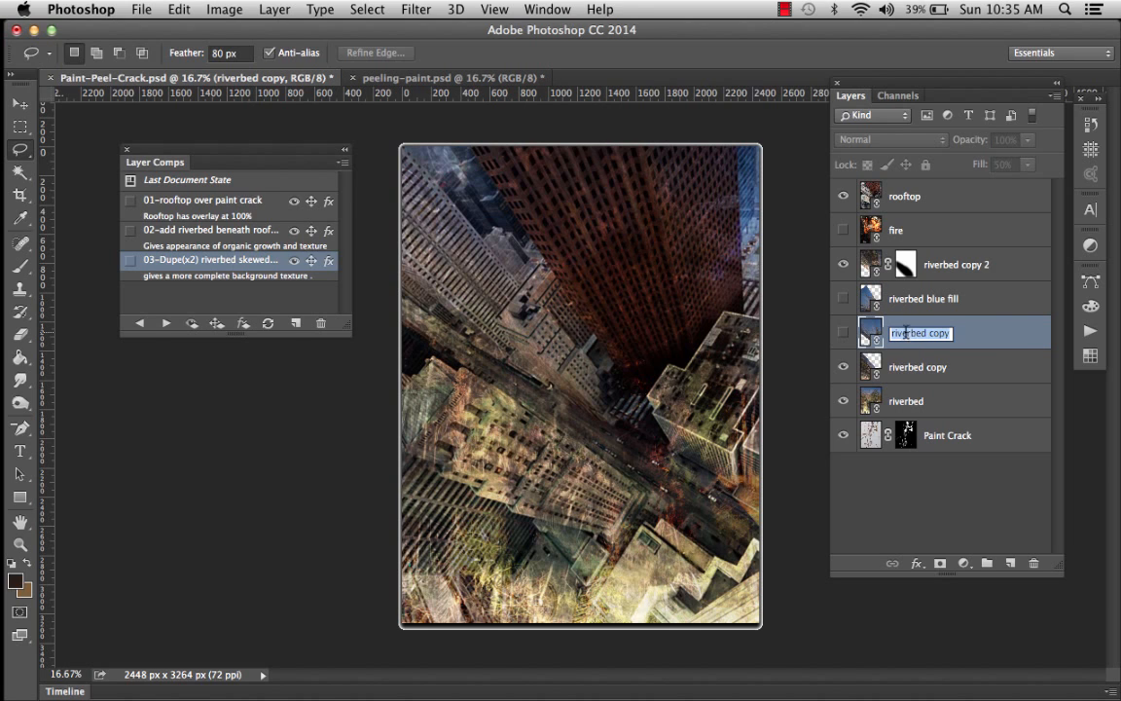
key(super+v)
key(Return)
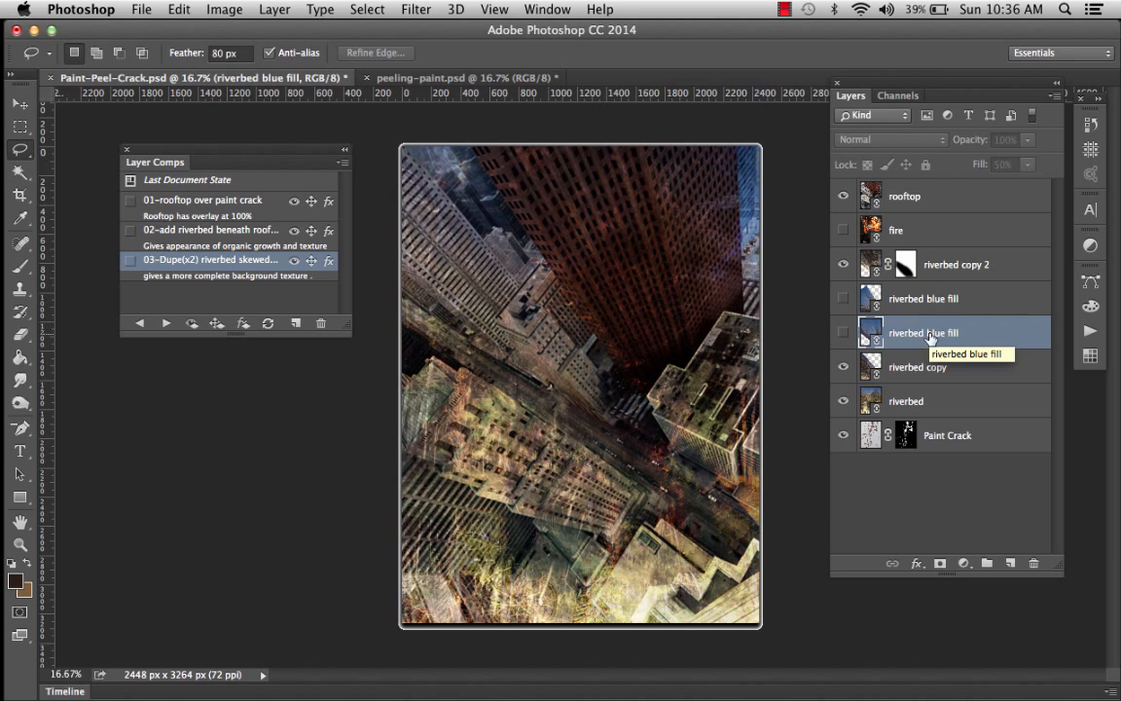
Show both blue fill layers and record layer comp "04-added additional blue sky riverbed distortions" commented "The previous state was a bit too grungy. This cleans it up."
click(844, 331)
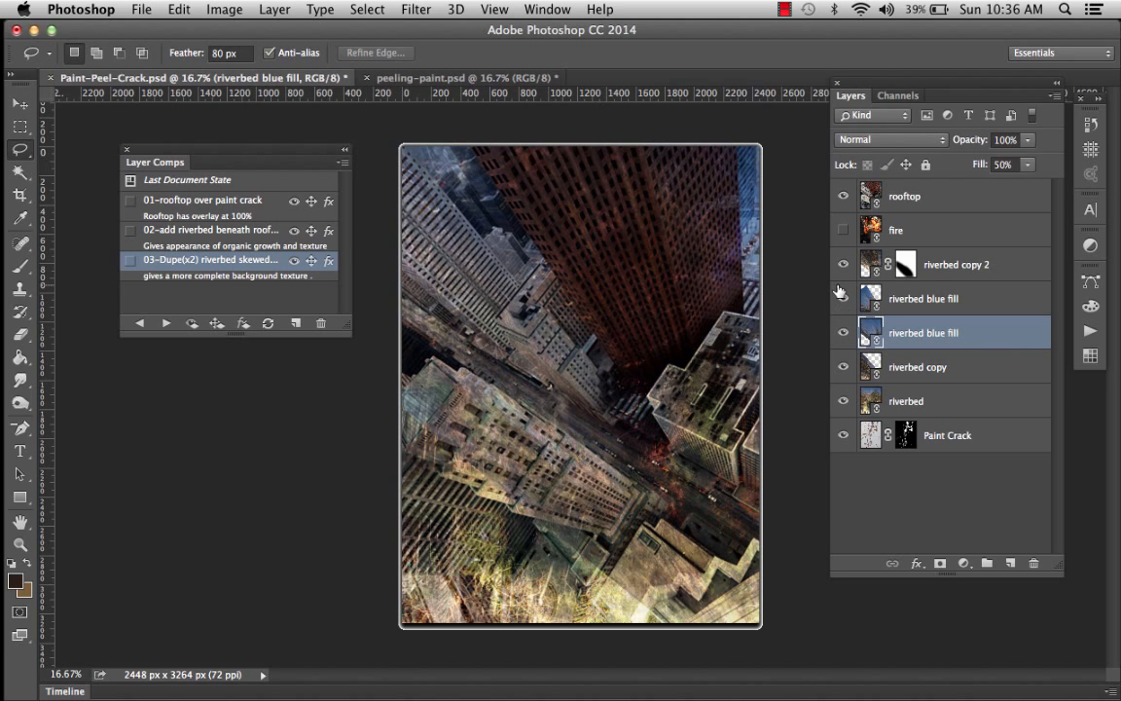
click(842, 295)
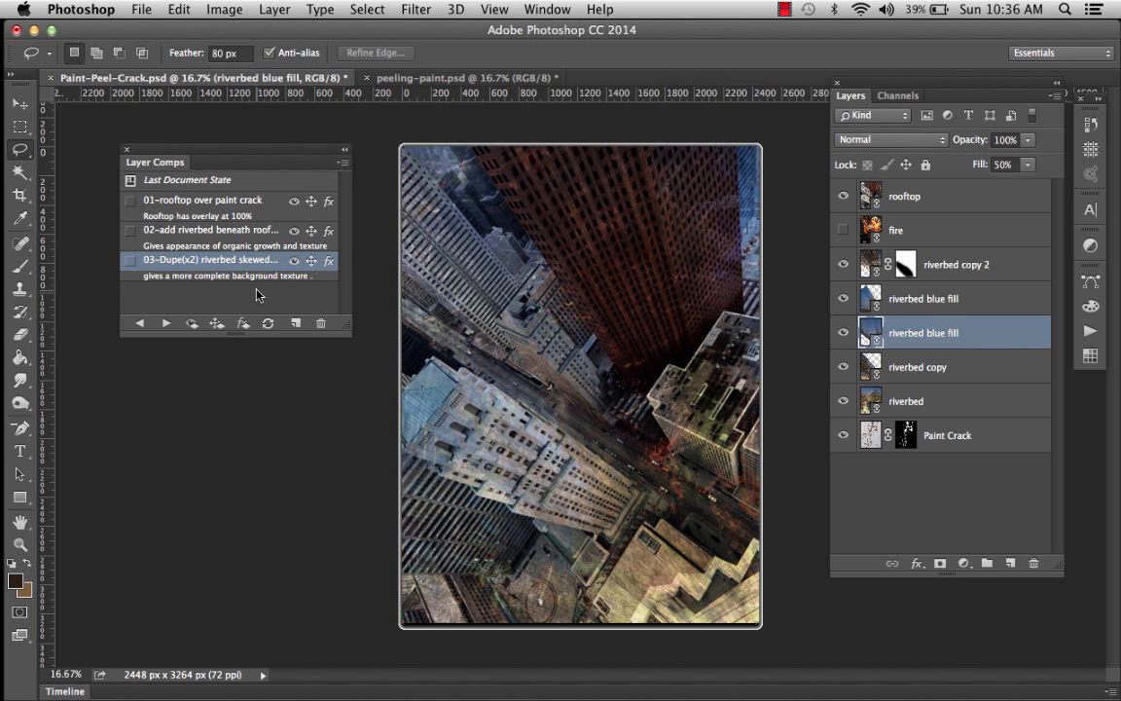
click(296, 323)
text(04-added additional blue sky riverbed distortions)
key(Tab)
text(The previous state was a bit too grungy.)
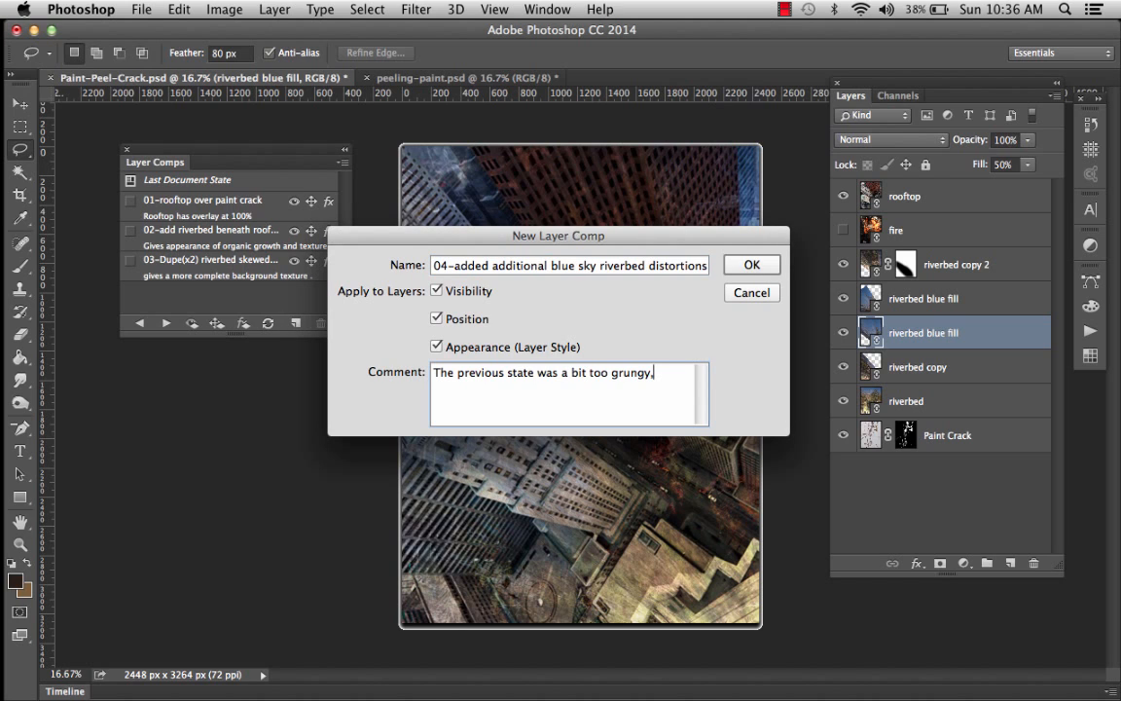
text( This cleans it up.)
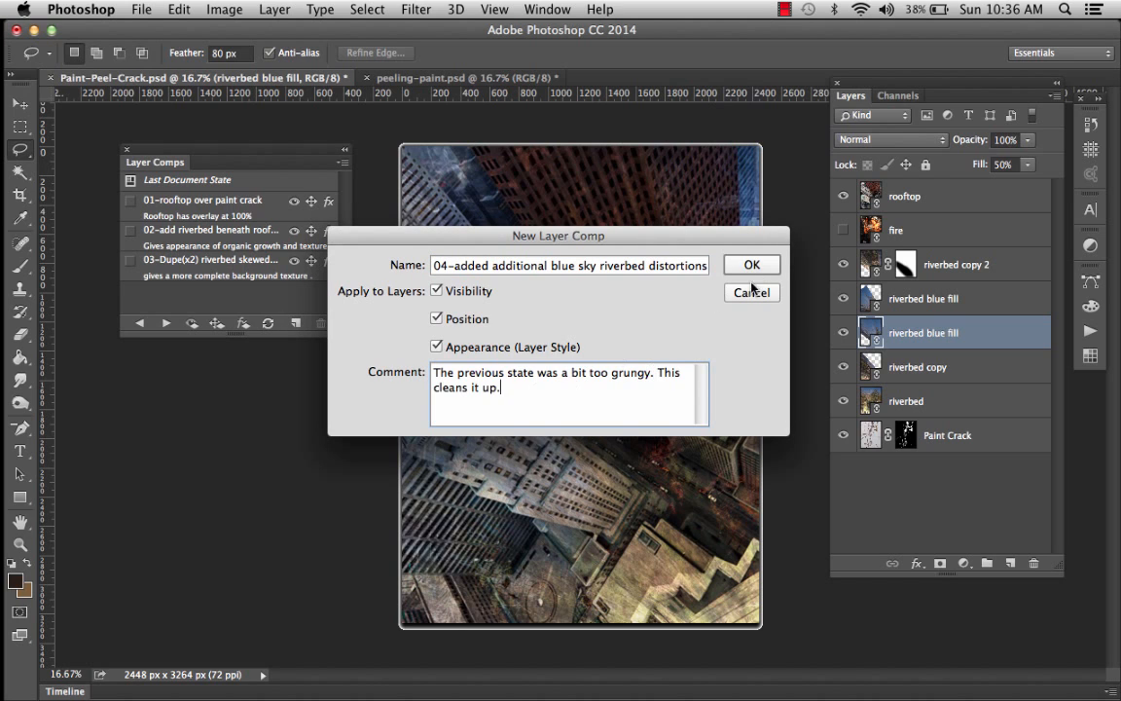
click(765, 270)
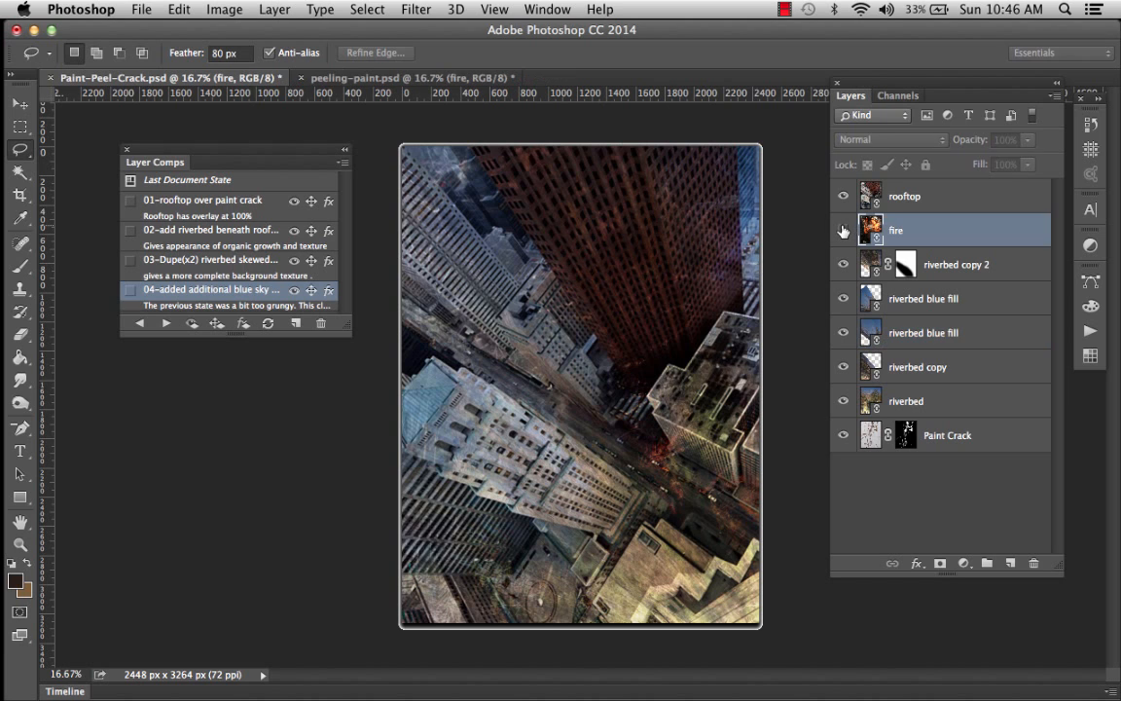
Duplicate the fire layer, keeping the original and its copy hidden
click(842, 231)
click(843, 230)
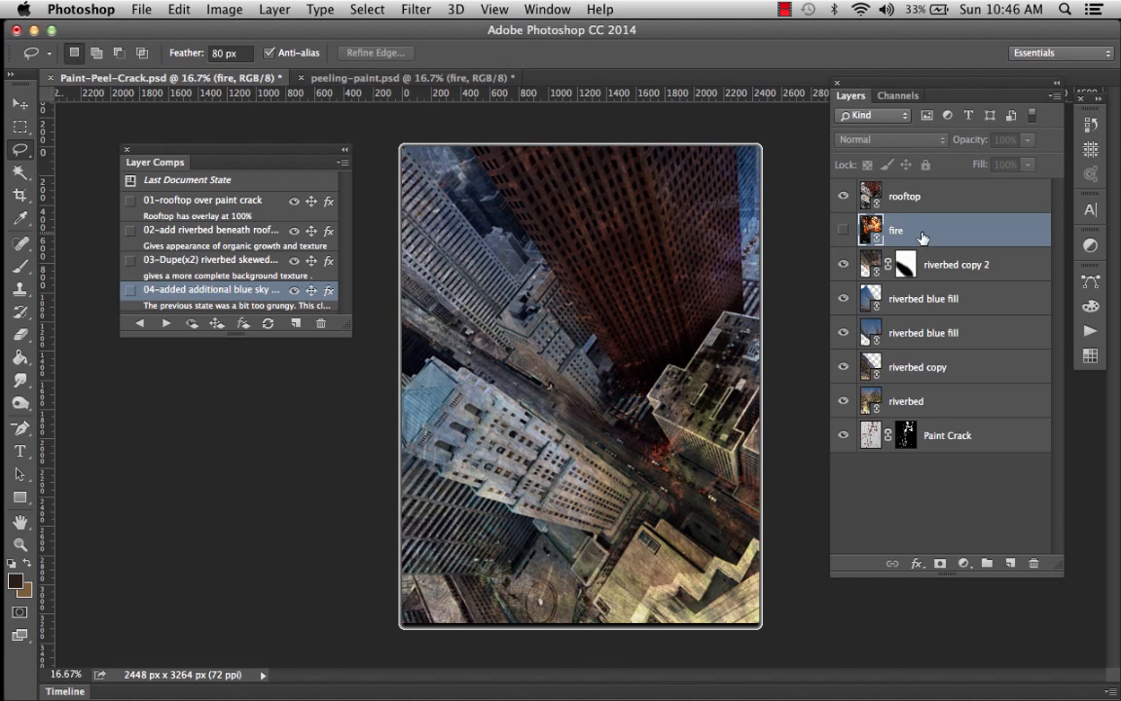
drag(853, 230, 1010, 552)
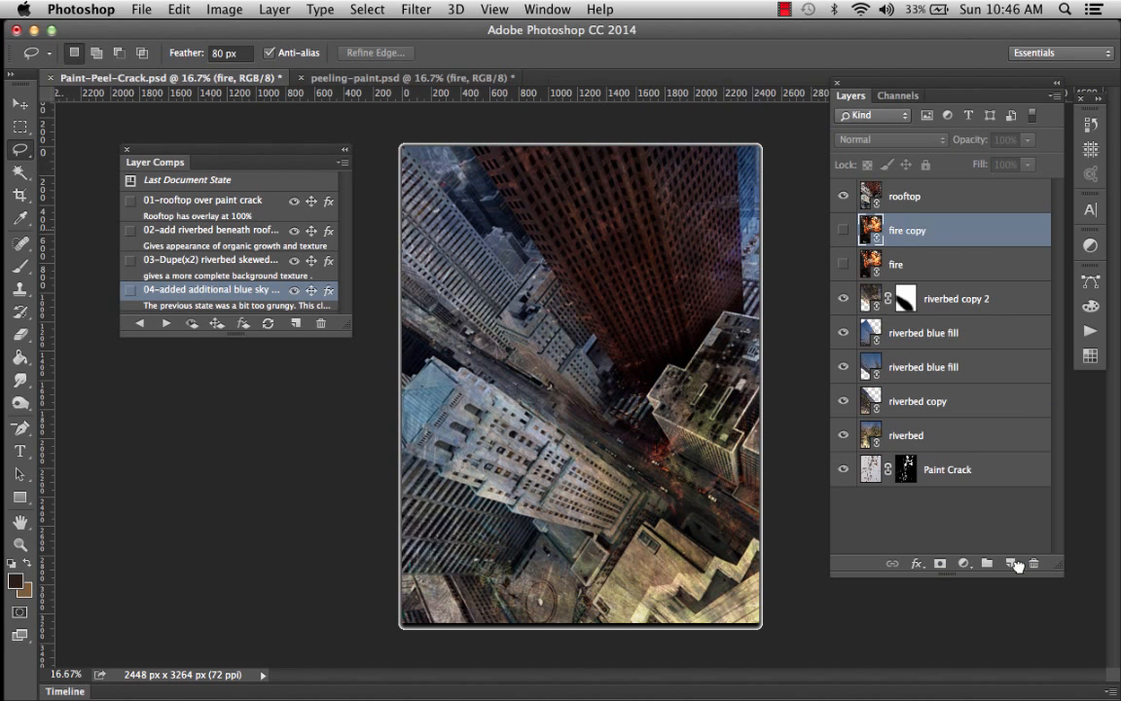
Show the original fire layer and set its opacity to 50% and its fill to 25%
click(844, 264)
click(901, 265)
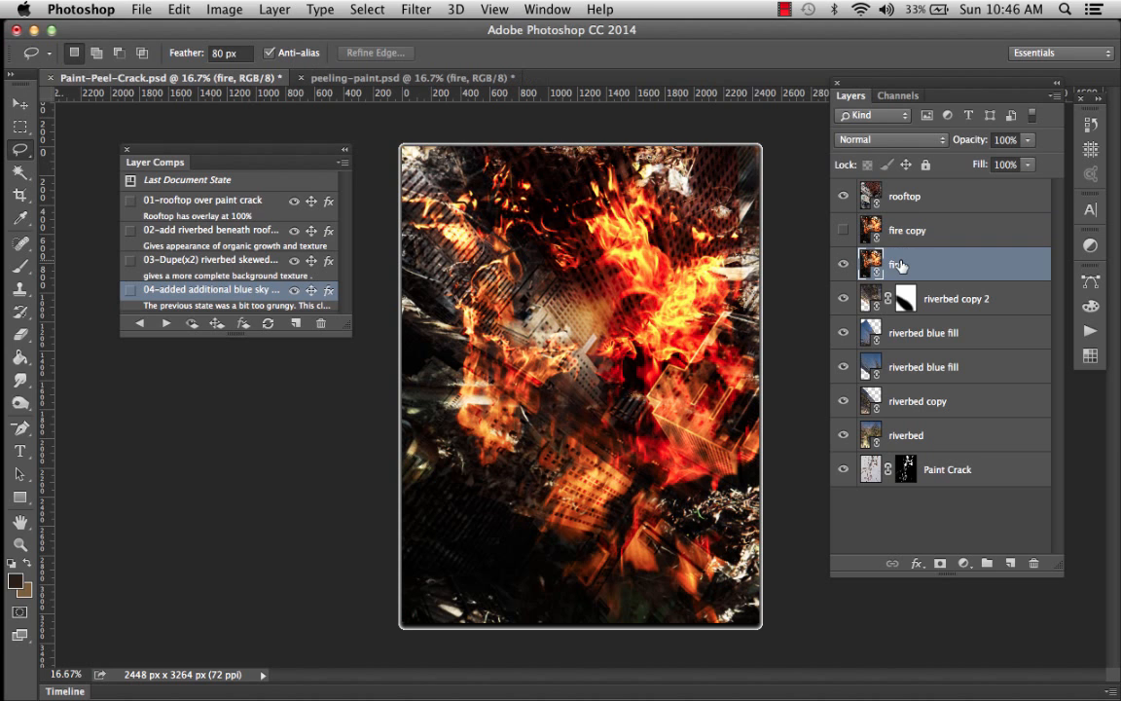
click(1002, 139)
text(50)
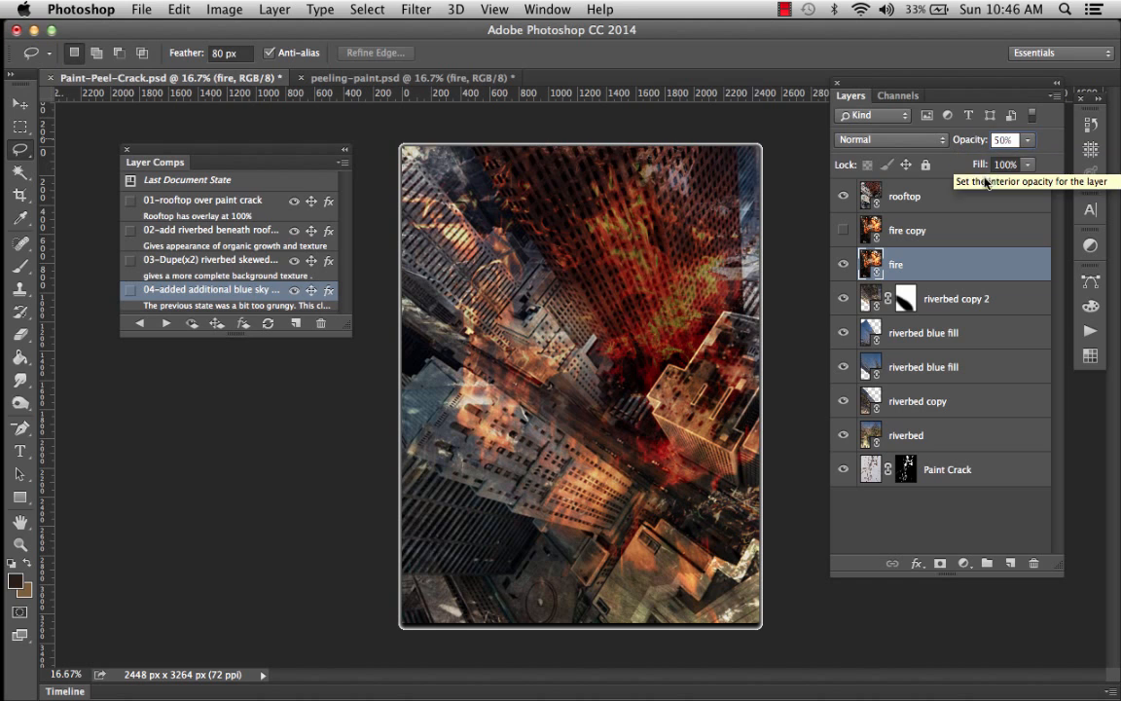
click(1000, 165)
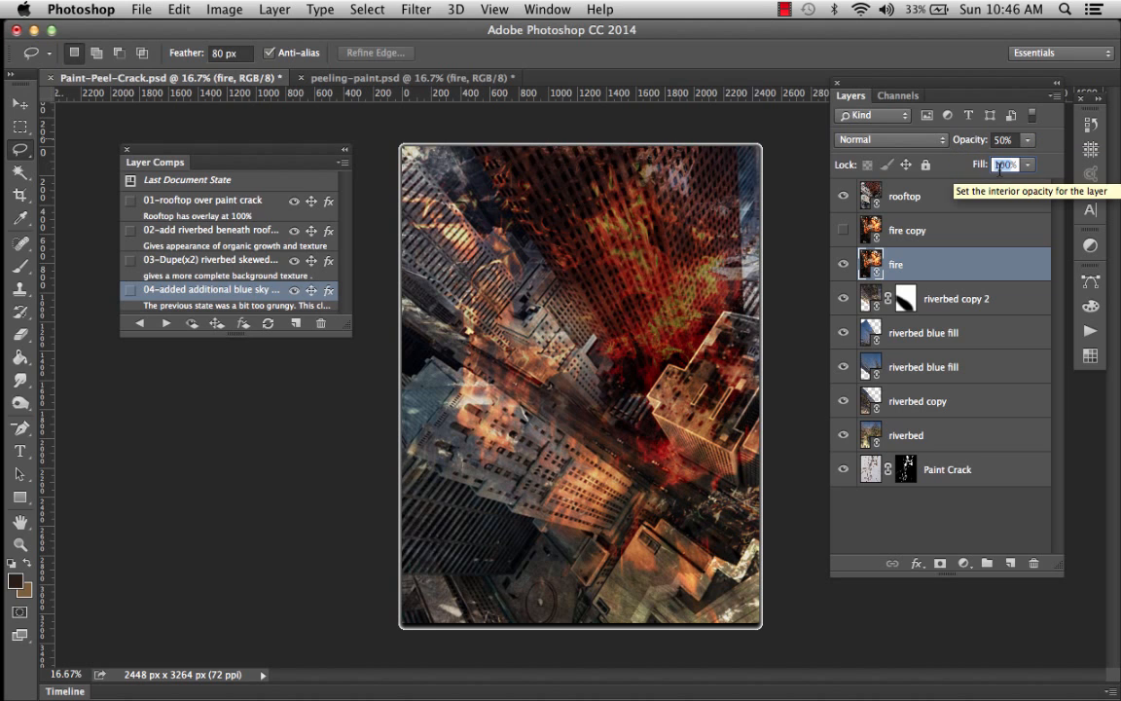
text(25)
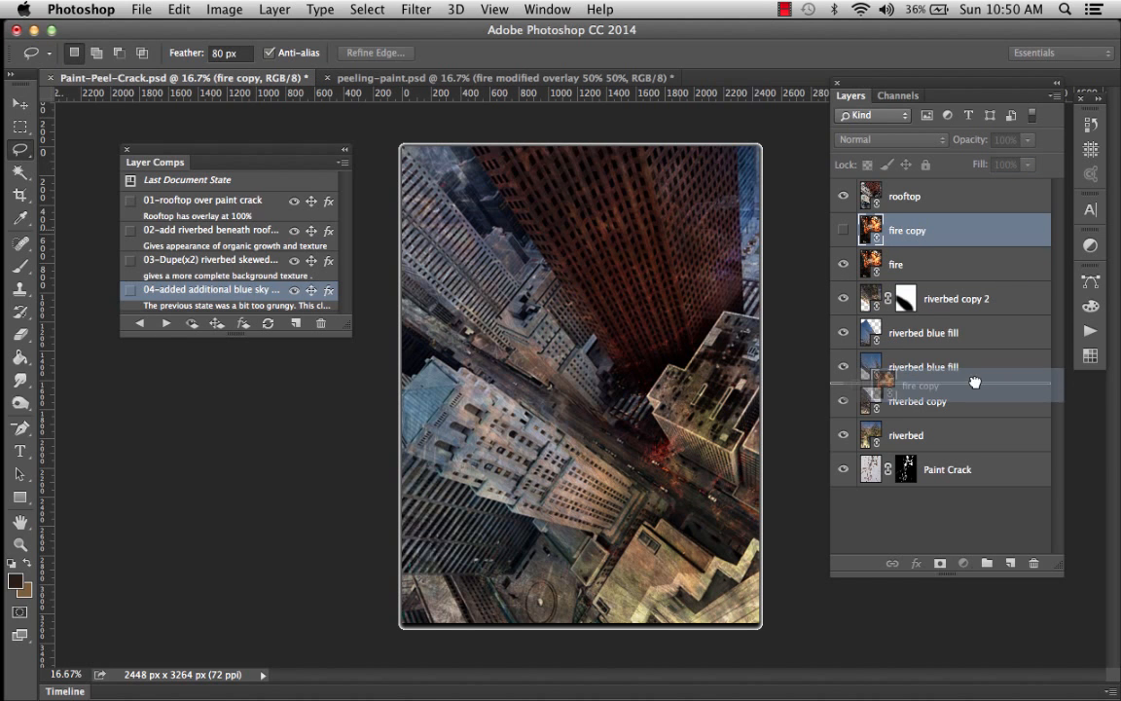
Duplicate the hidden fire copy layer, then show fire copy and set its blend mode to Overlay
drag(976, 381, 1011, 564)
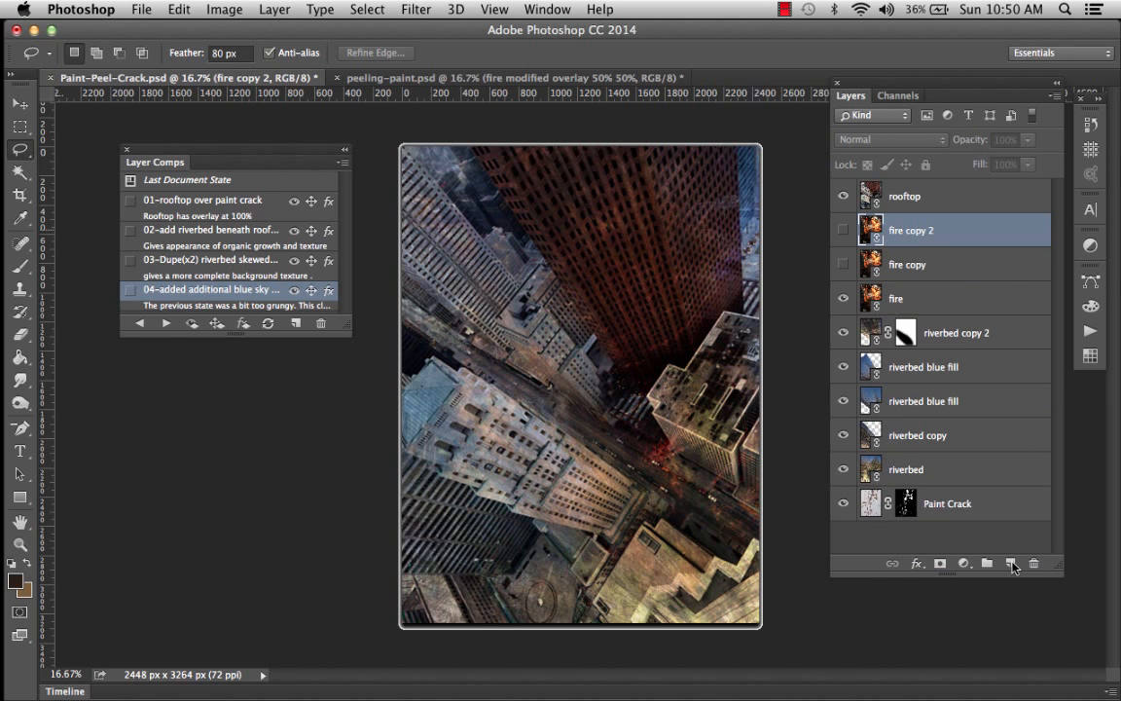
click(843, 264)
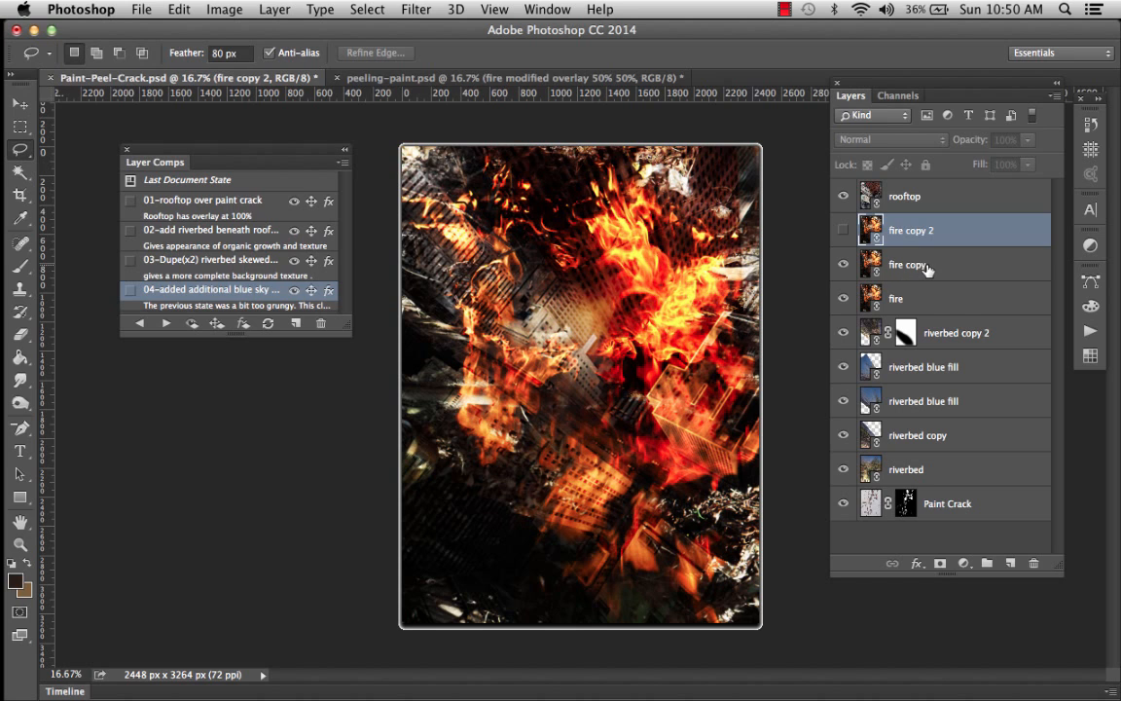
click(924, 264)
click(901, 138)
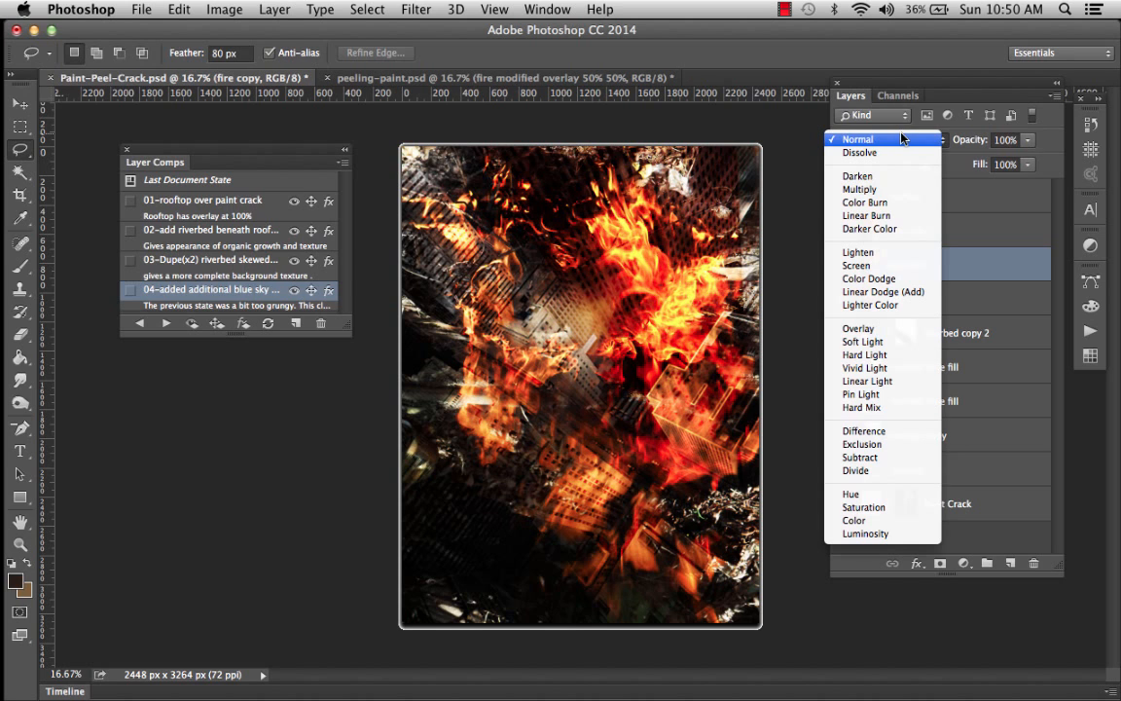
click(884, 329)
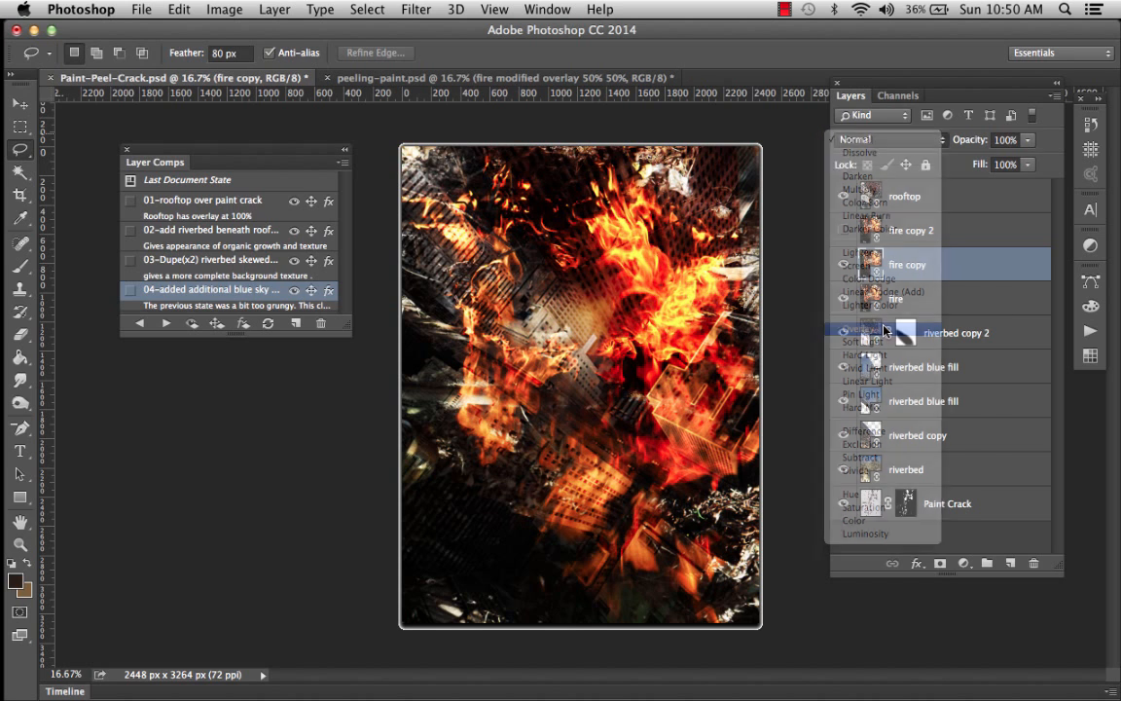
Set both the opacity and the fill of the fire copy layer to 50%
click(1007, 140)
text(50)
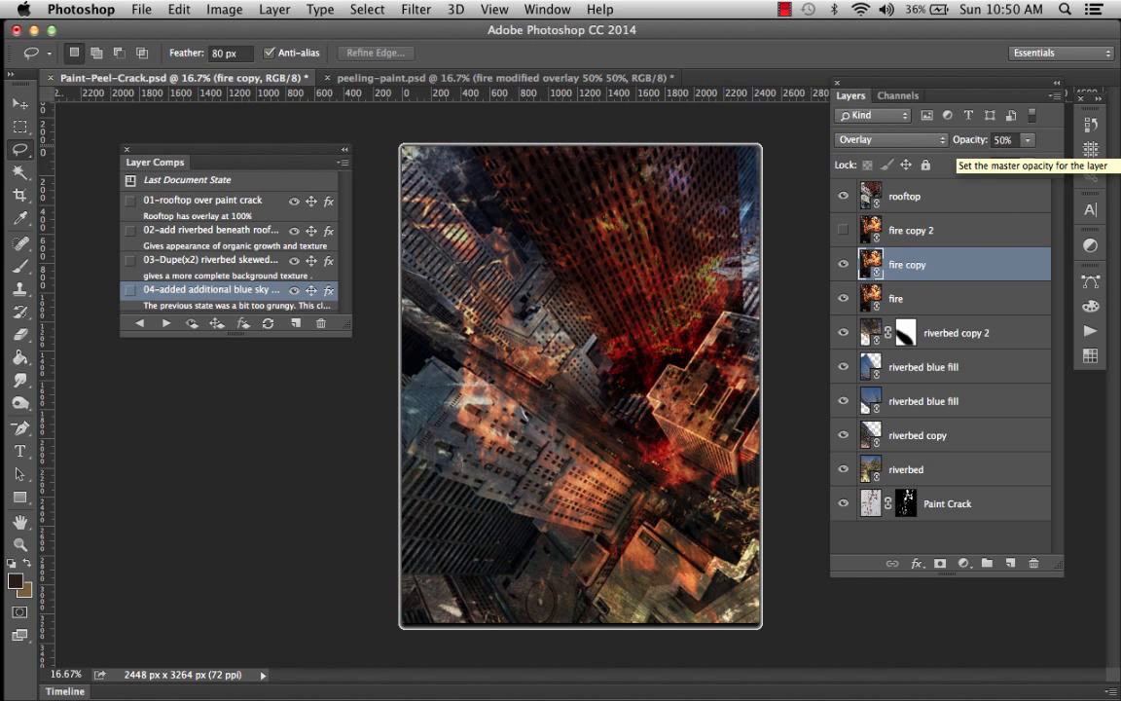
click(1005, 165)
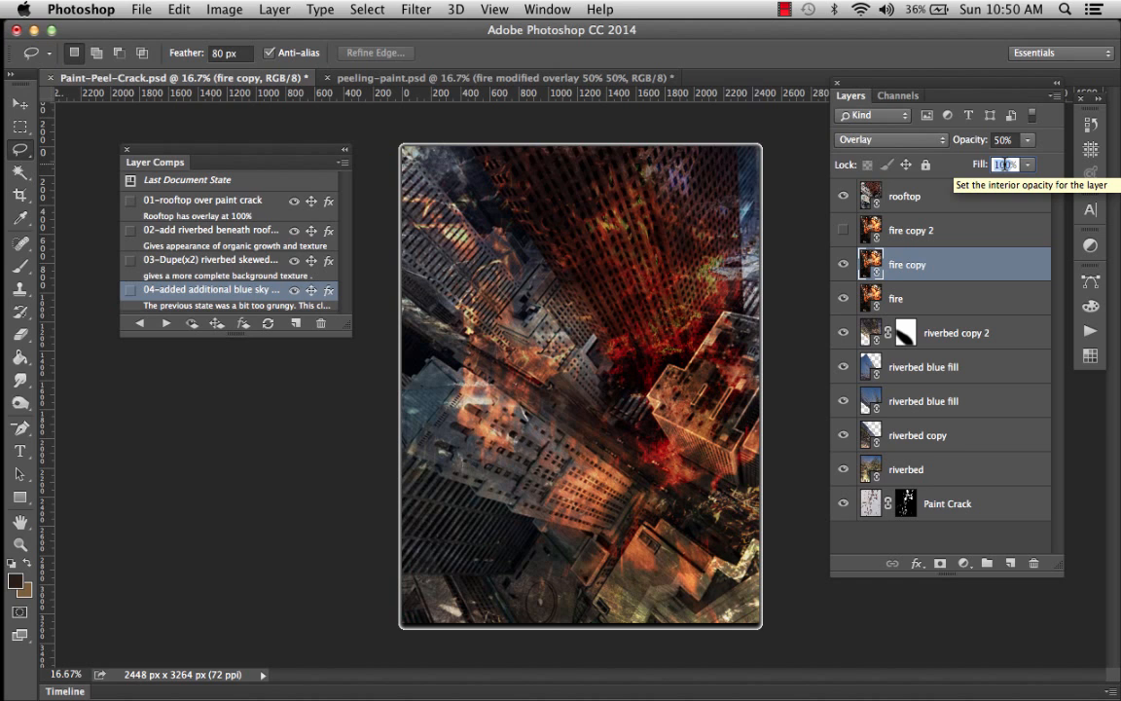
text(50)
key(Return)
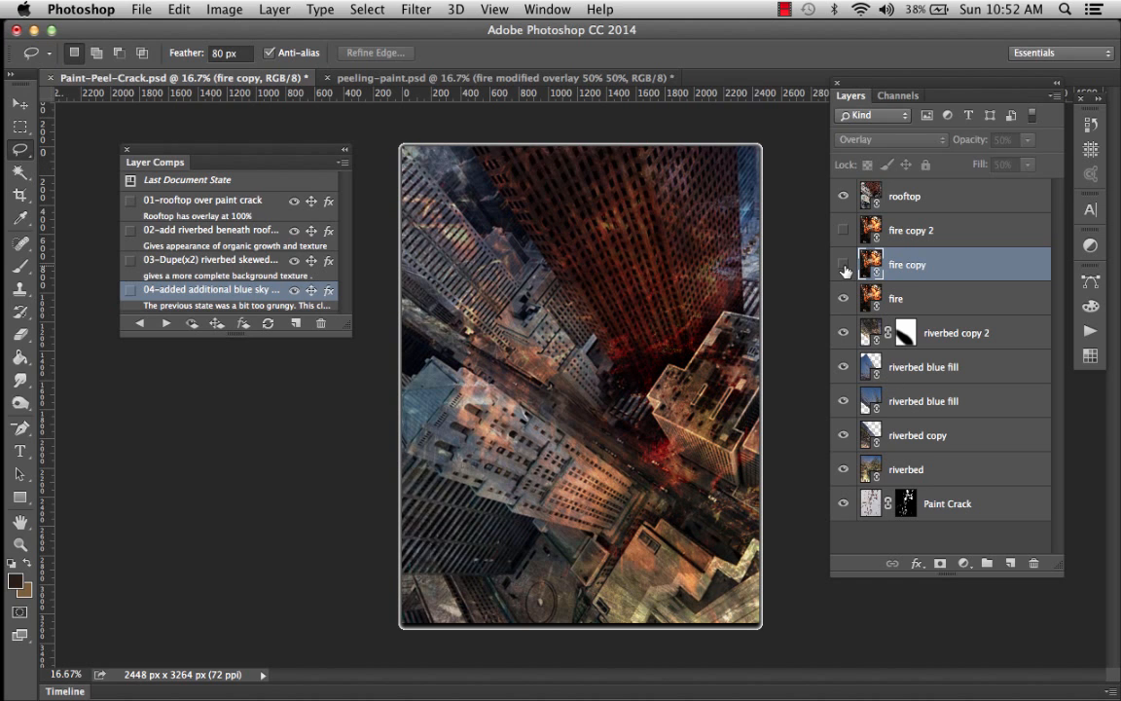
Leave the original fire layer as the only visible fire layer and record layer comp "05-Add Fire1 (55%, 21%)"
click(843, 263)
click(843, 297)
click(844, 299)
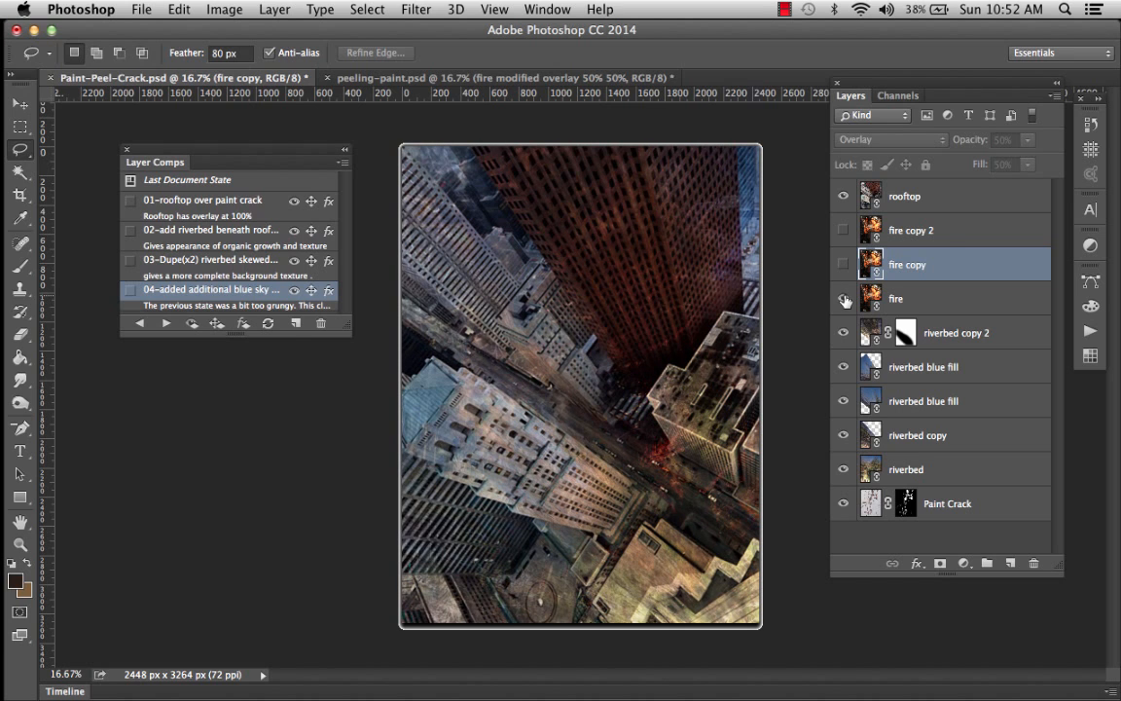
click(297, 322)
text(05)
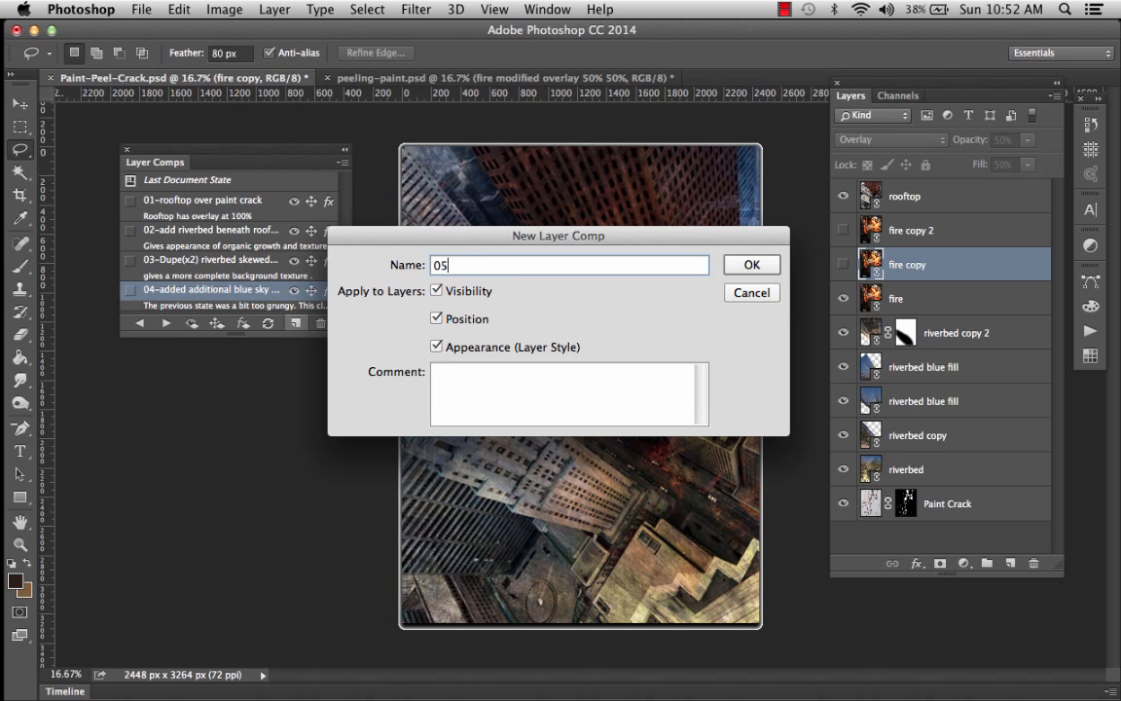
text(-Add Fire1 (55%, 21%)
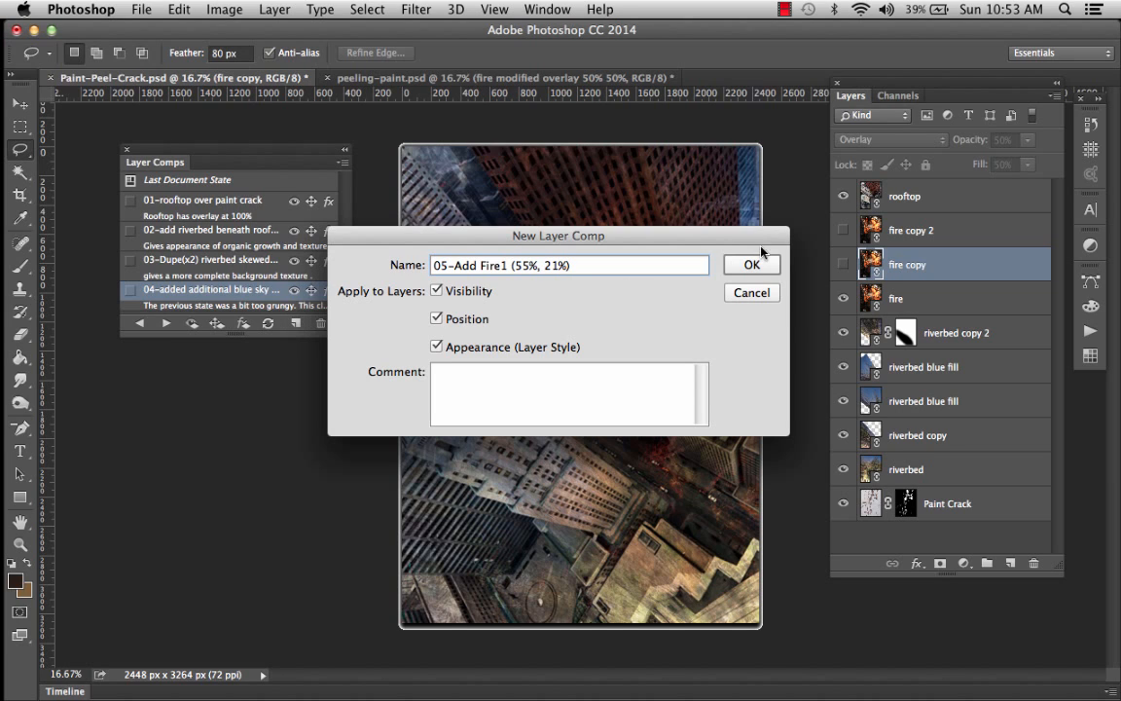
key(Return)
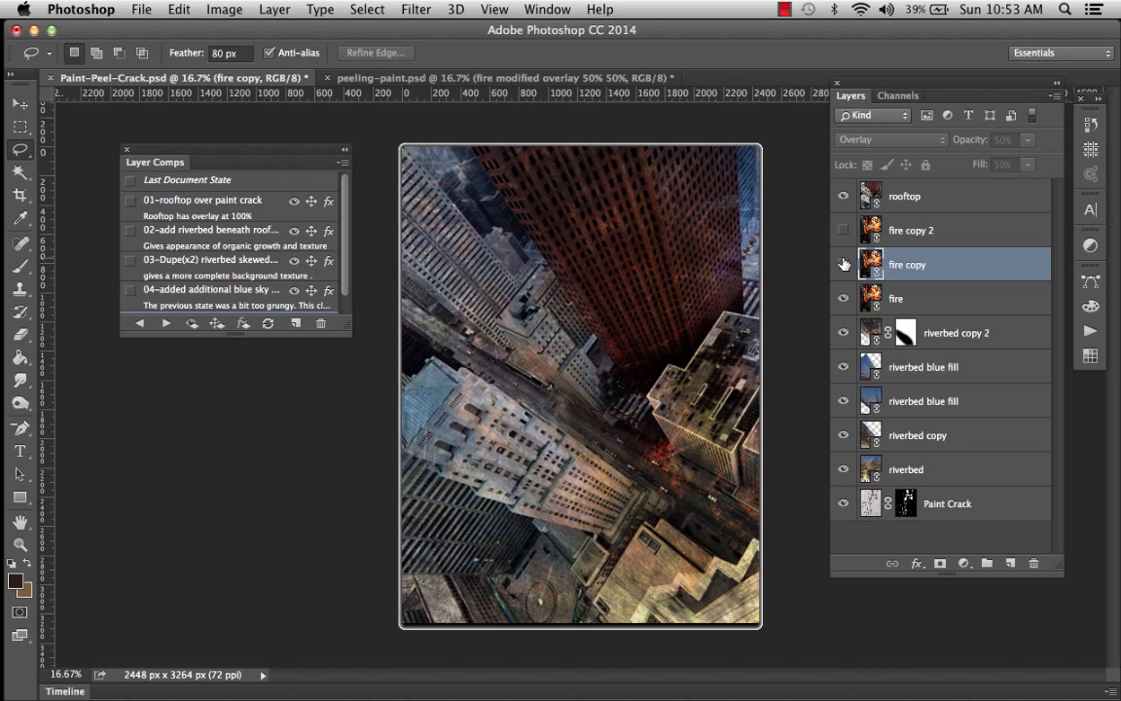
Show the fire copy layer and record layer comp "05-add Fire 2, overlay 50/50" with the comment "gives greater depth and energy"
click(843, 263)
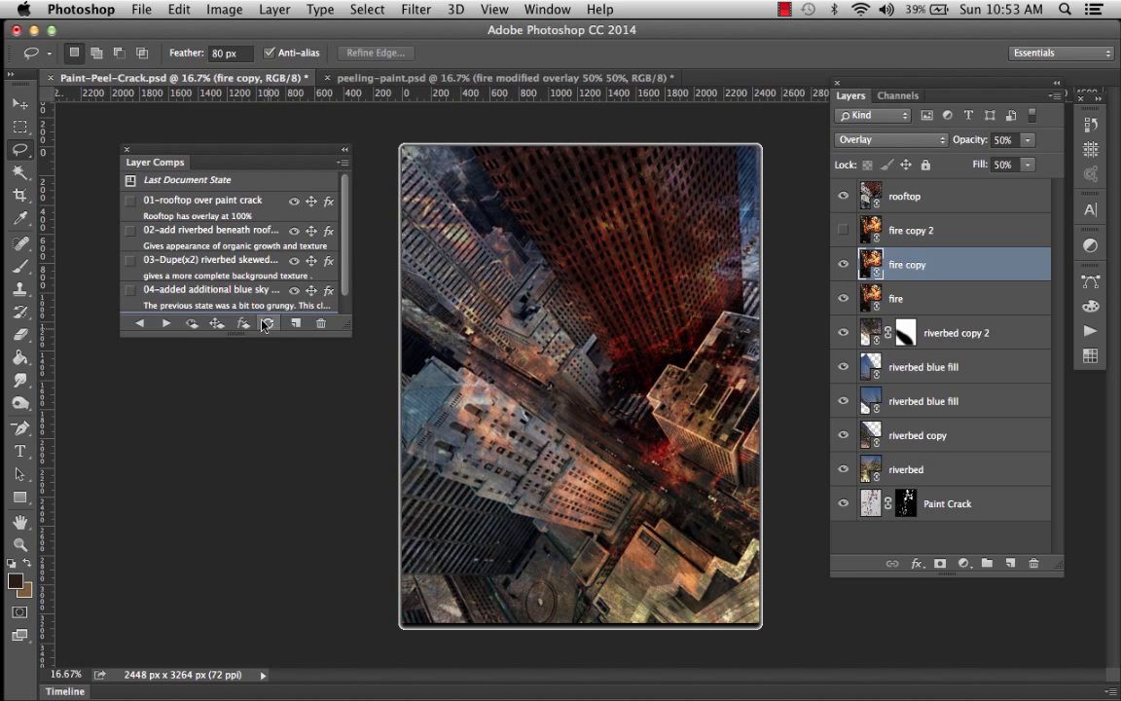
click(294, 323)
text(05-add Fire 2, overlay 50/50)
key(Tab)
text(gives greater depth and energy)
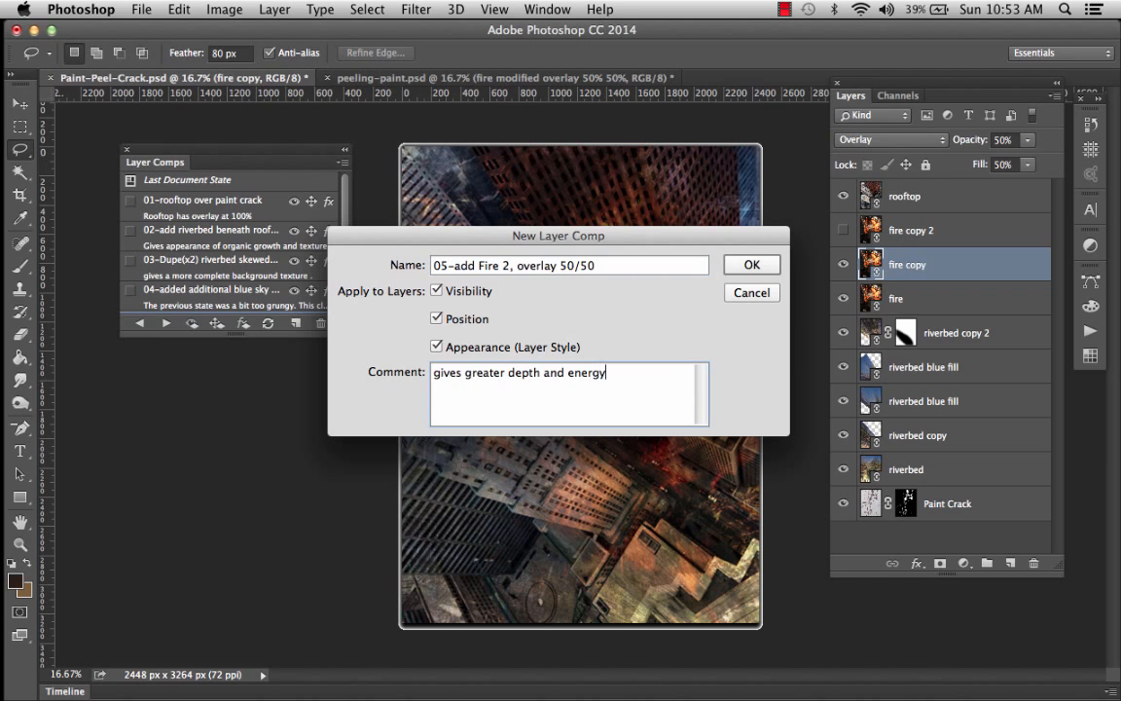
click(754, 266)
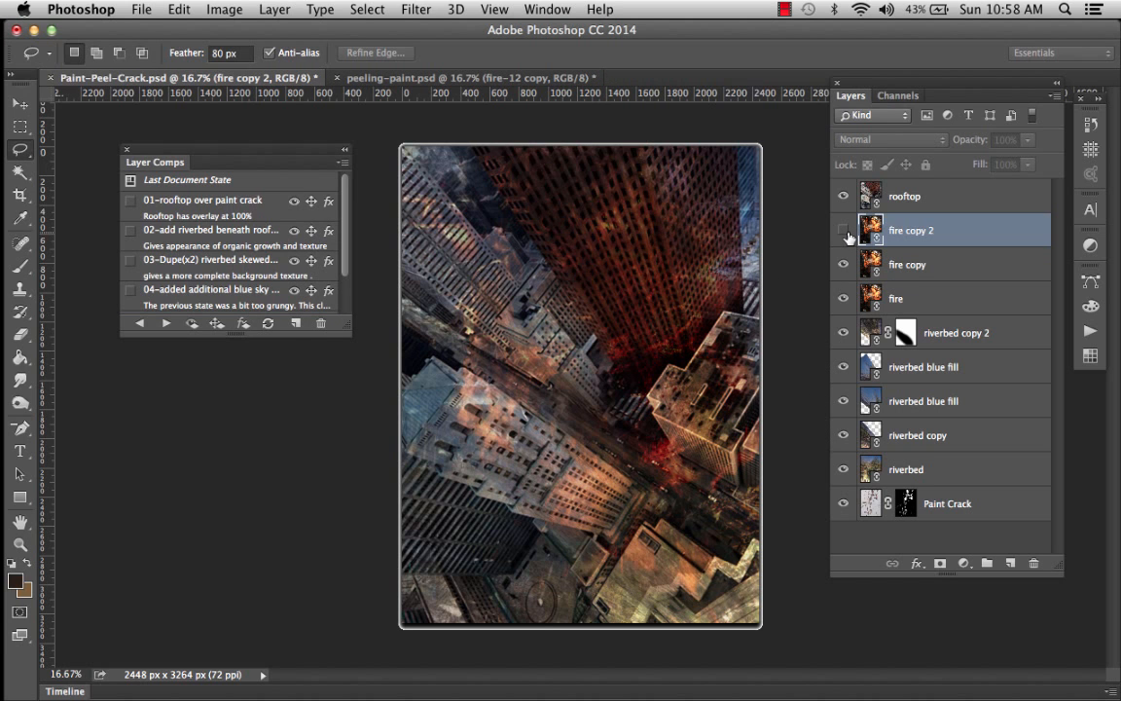
Show the fire copy 2 layer, set its blend mode to Screen and its opacity to 65%
click(843, 229)
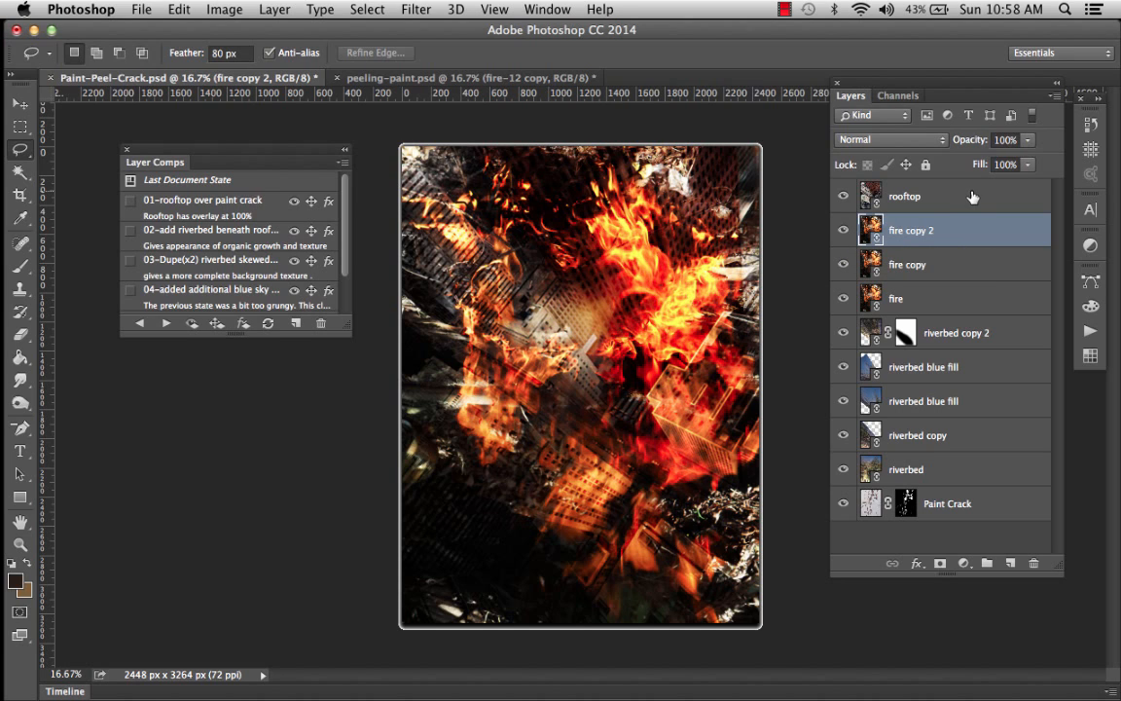
click(1026, 166)
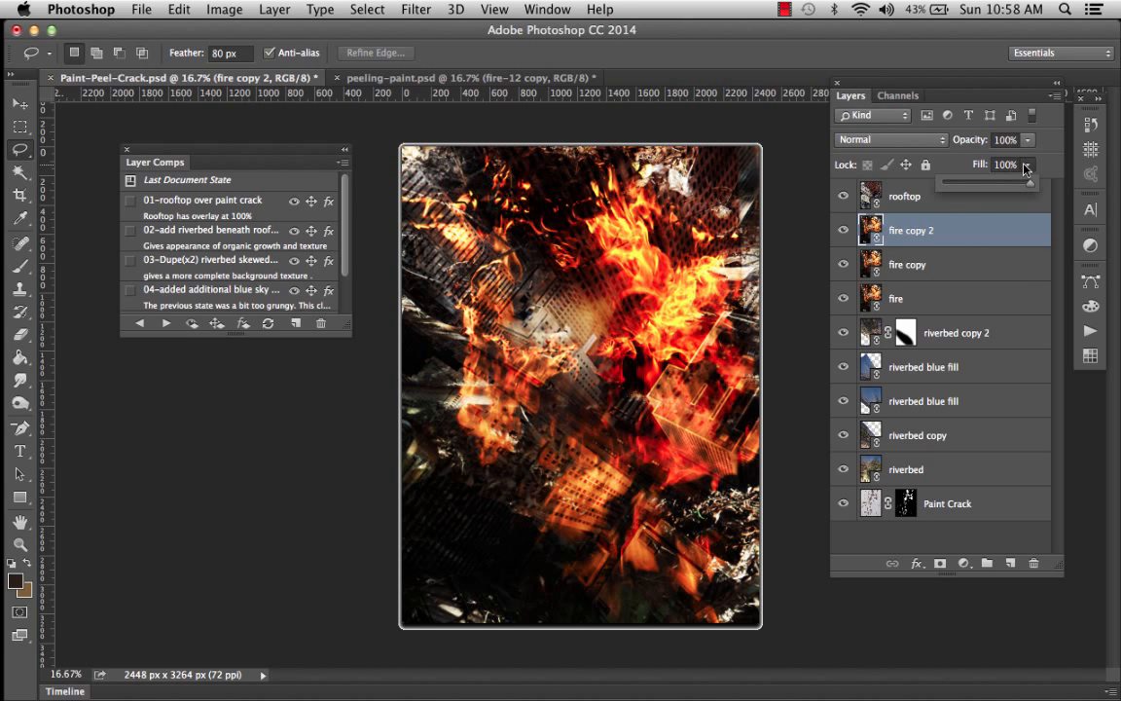
click(1025, 166)
click(888, 142)
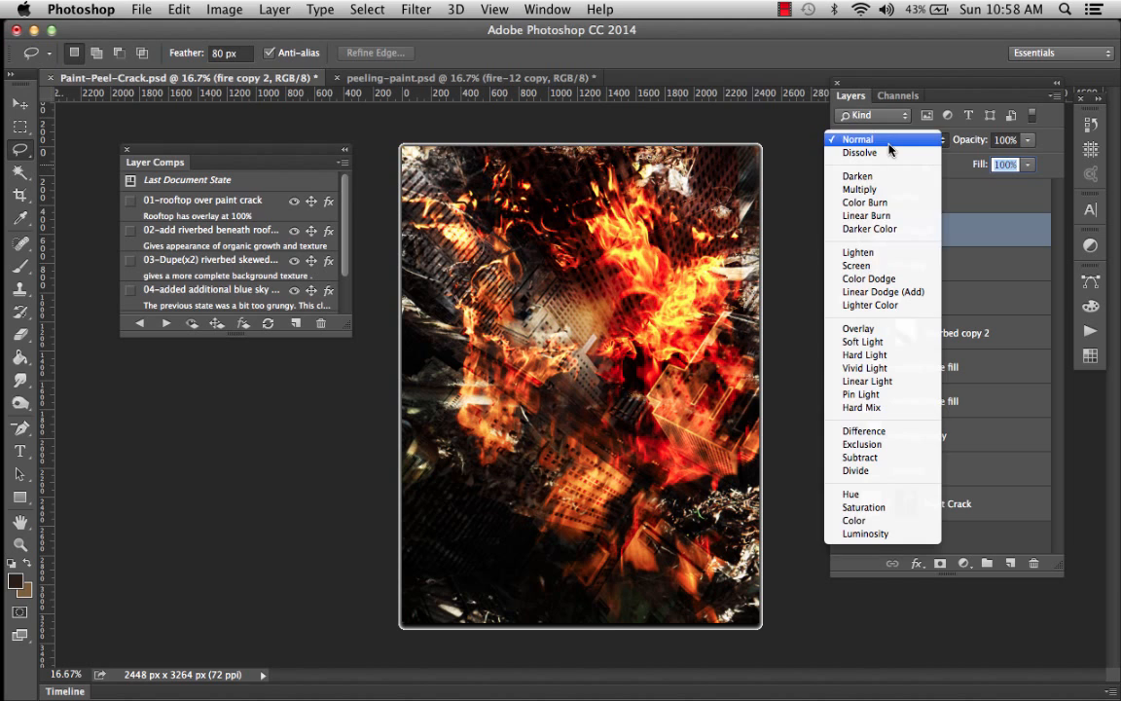
click(882, 269)
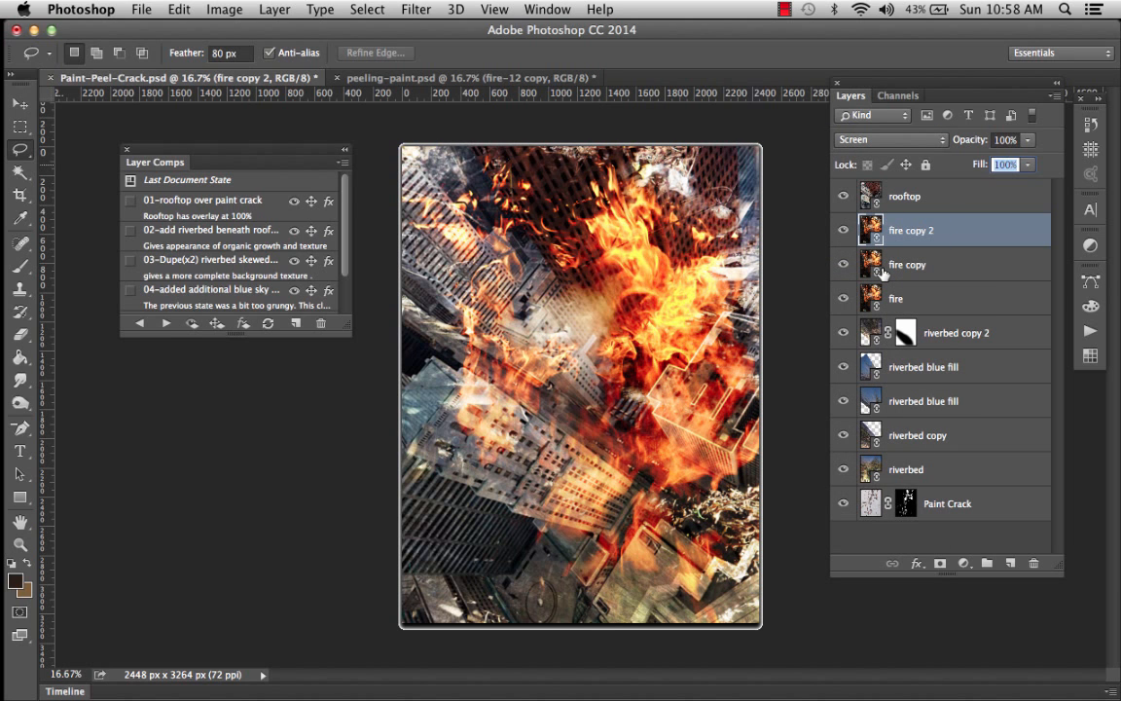
click(1003, 141)
text(65)
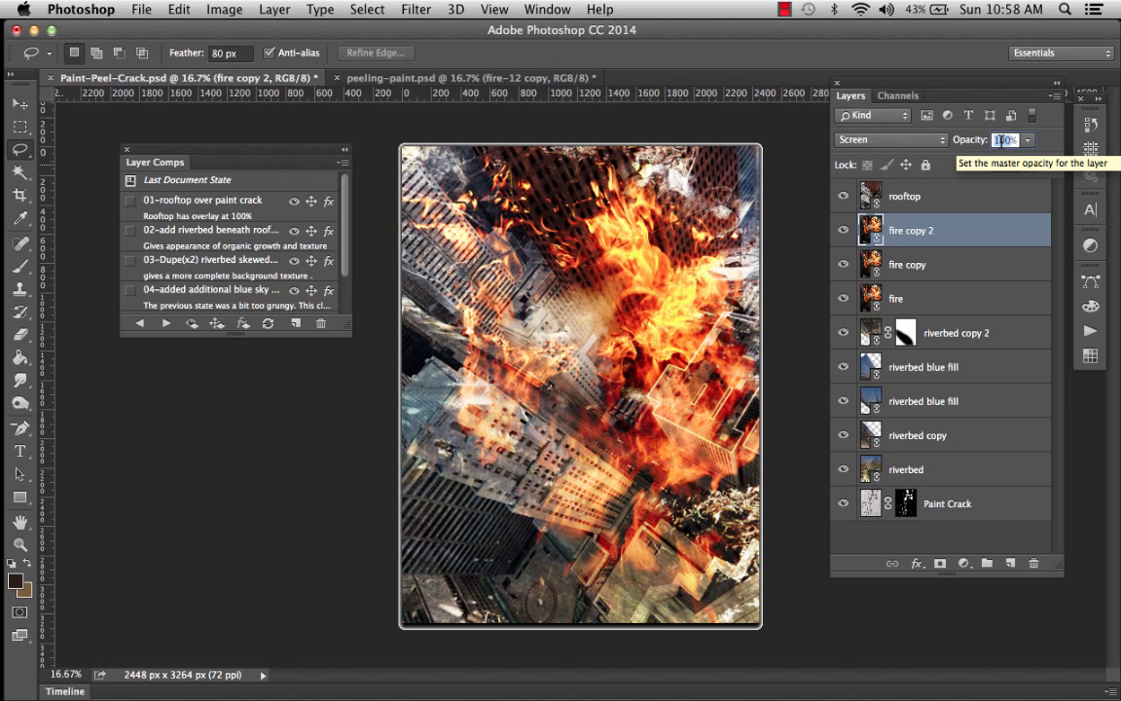
key(Return)
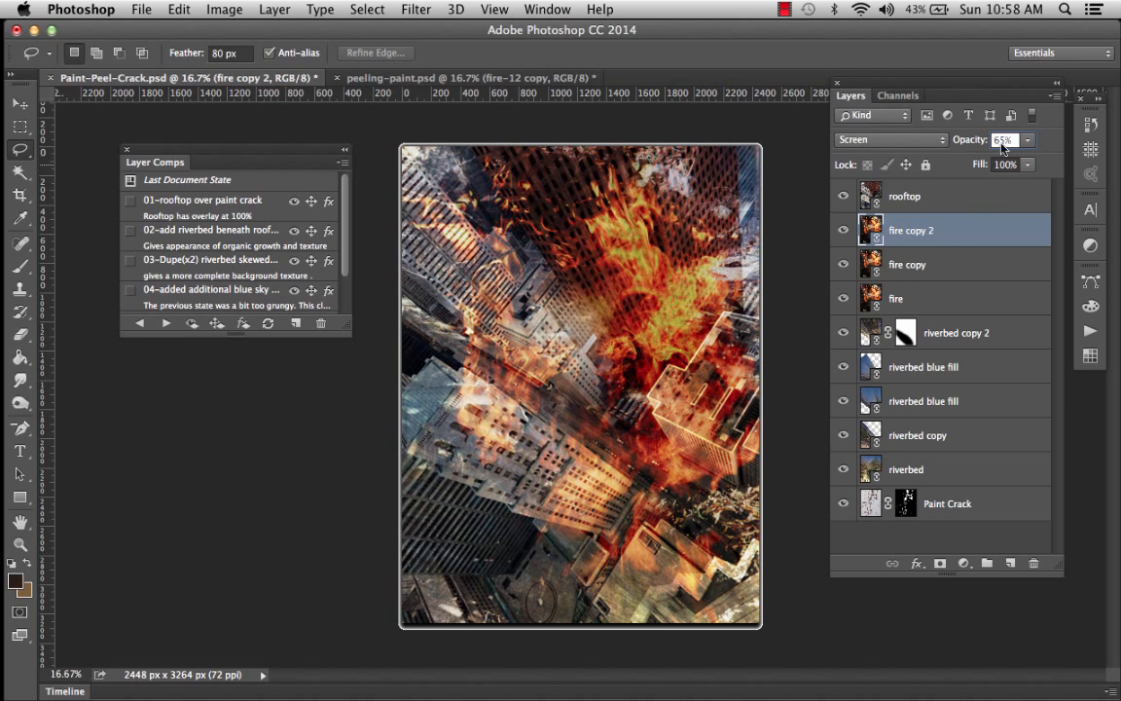
Rename the fire, fire copy and fire copy 2 layers as "fire1", "fire2" and "fire3"
click(892, 303)
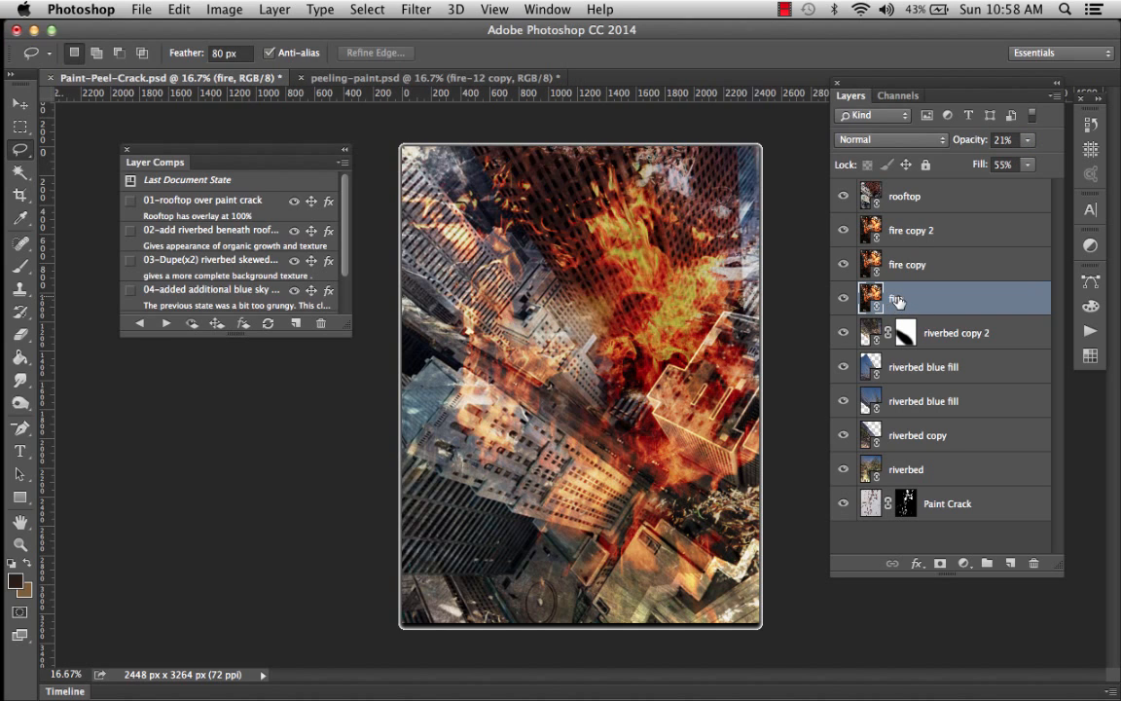
double_click(895, 300)
text(fire1)
double_click(908, 265)
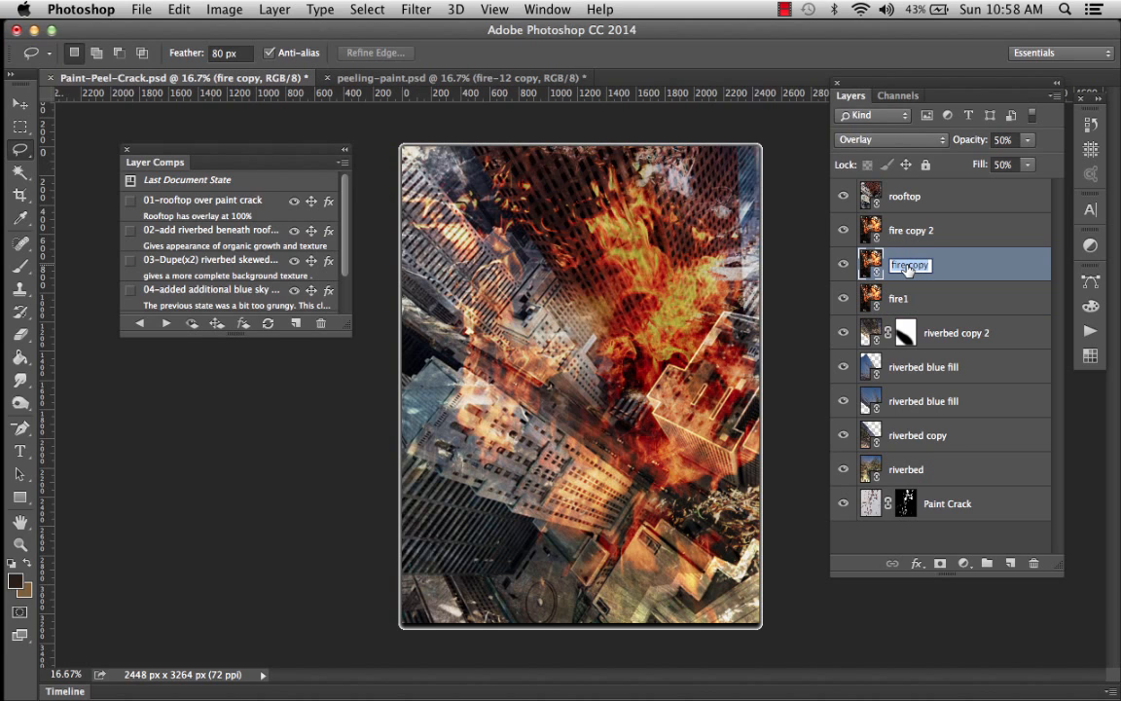
text(f)
double_click(909, 231)
text(fire)
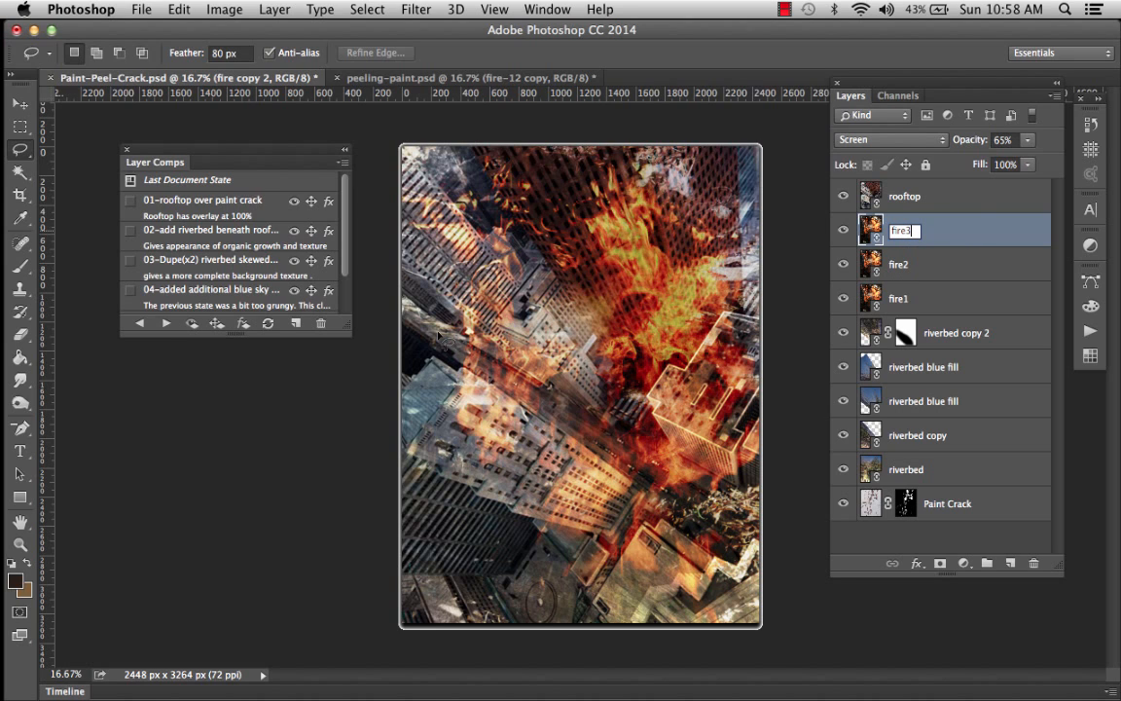
key(Return)
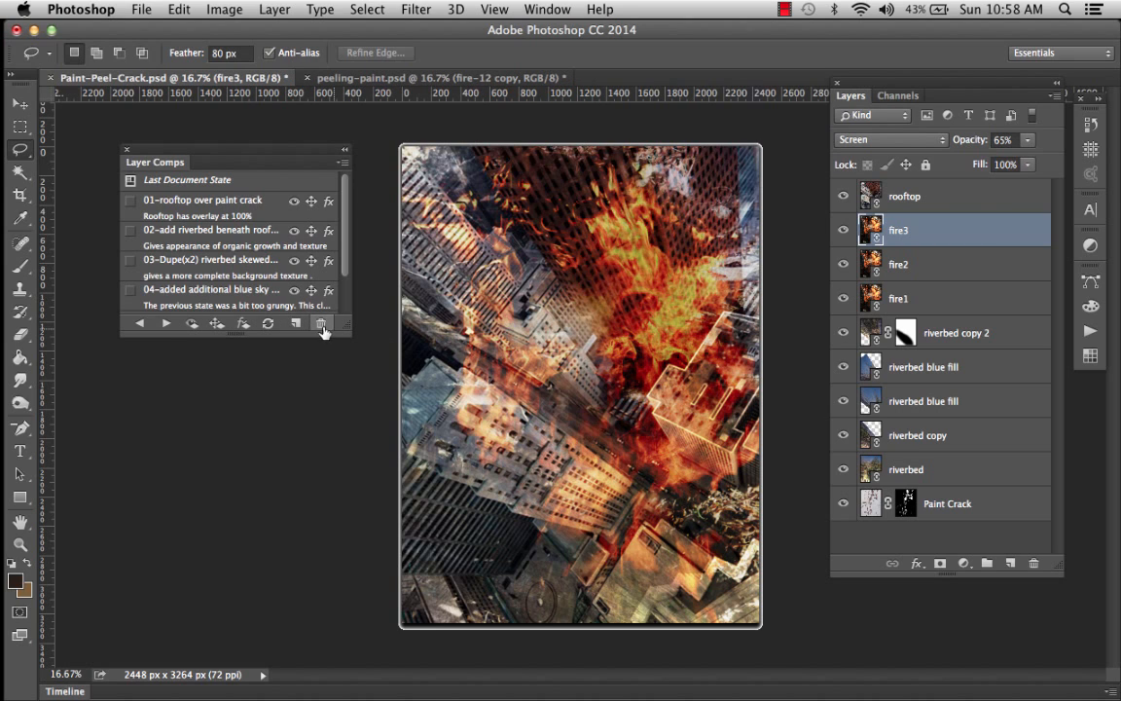
Enlarge the layer comps list and rename the second 05 comp as "06-add Fire 2, overlay 50/50"
drag(342, 324, 342, 526)
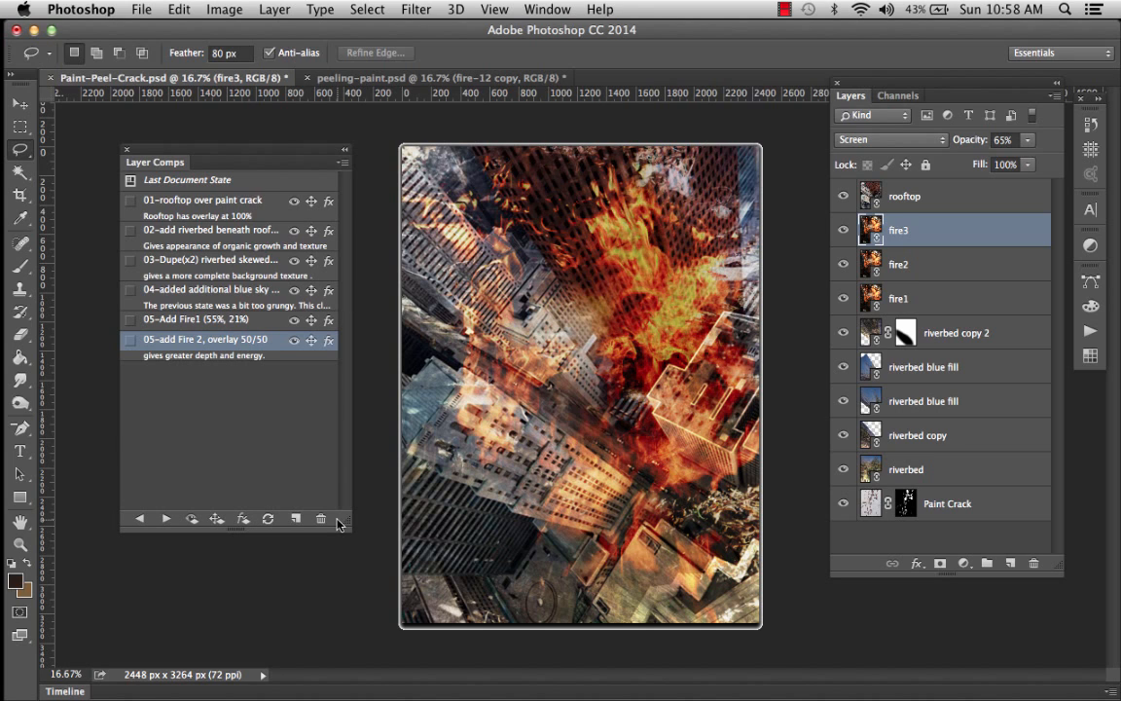
double_click(153, 341)
click(153, 341)
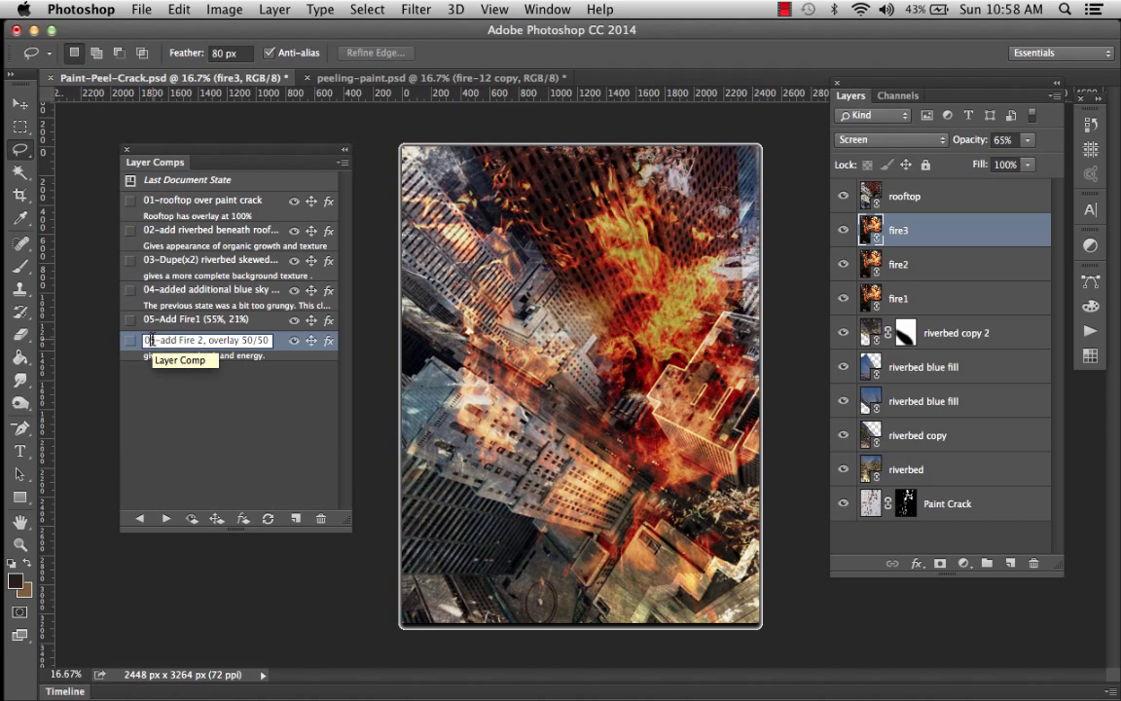
key(BackSpace)
text(6)
key(Return)
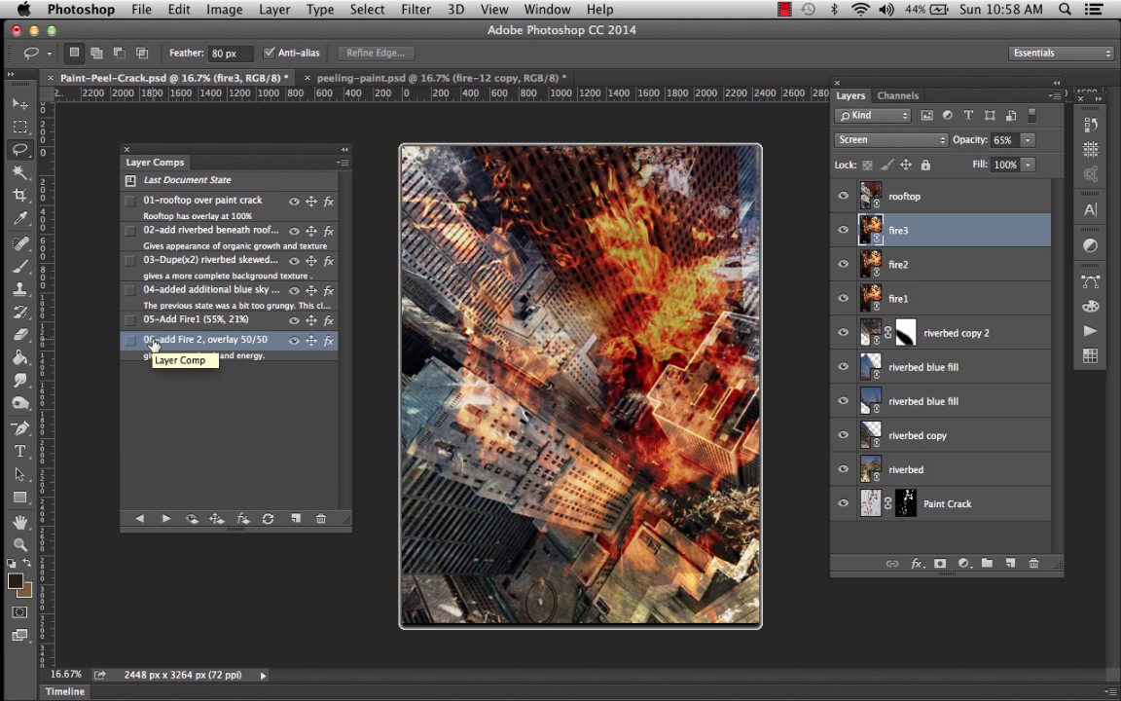
Record layer comp "07-add fire3 screen 65%" with the comment "Gives sense of destruction, explosion."
click(295, 517)
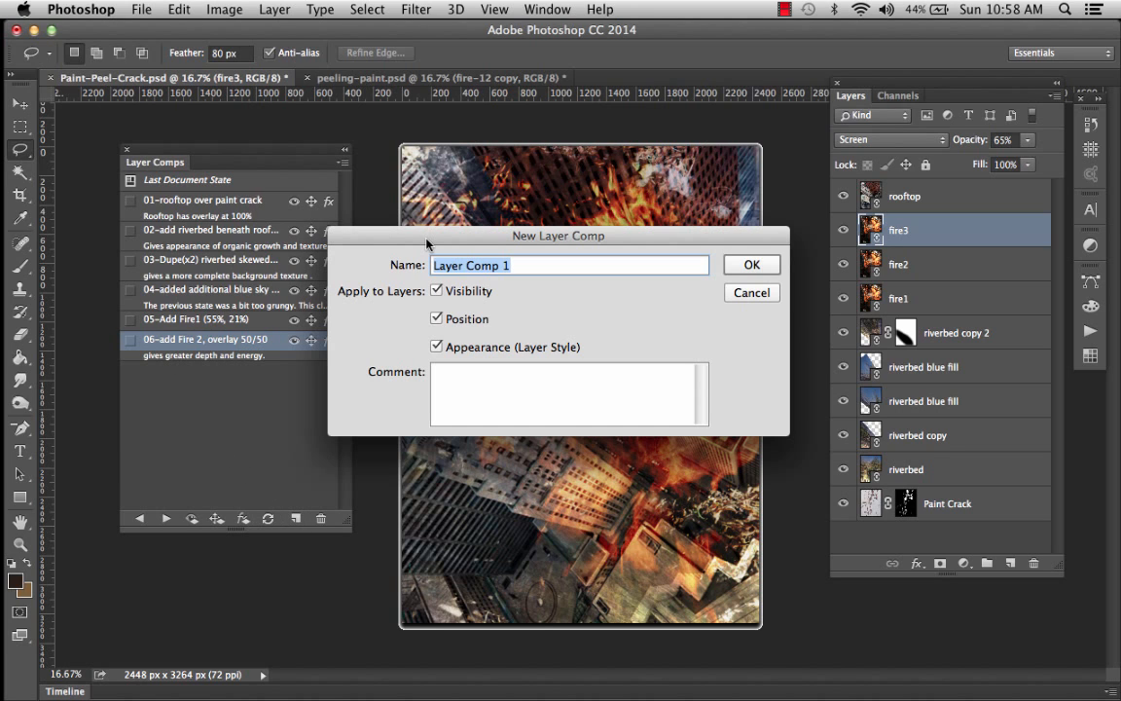
text(07-add fire3 screen 65%)
click(569, 393)
text(Gives sense of destruction, explosion.)
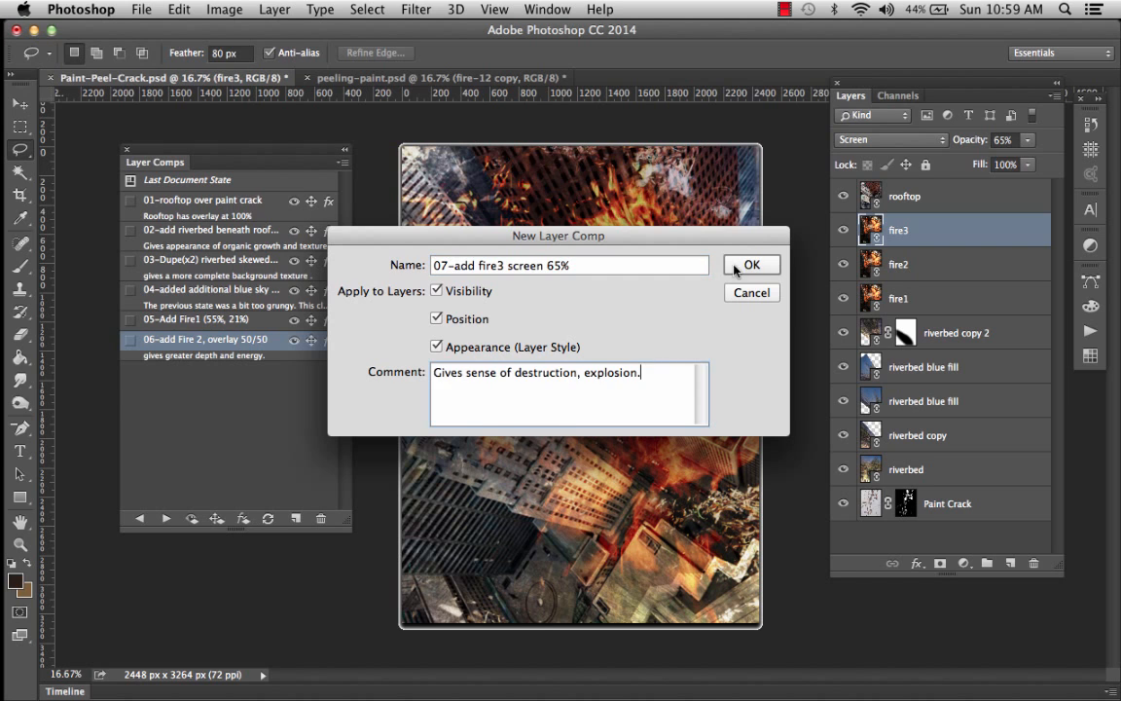
click(753, 265)
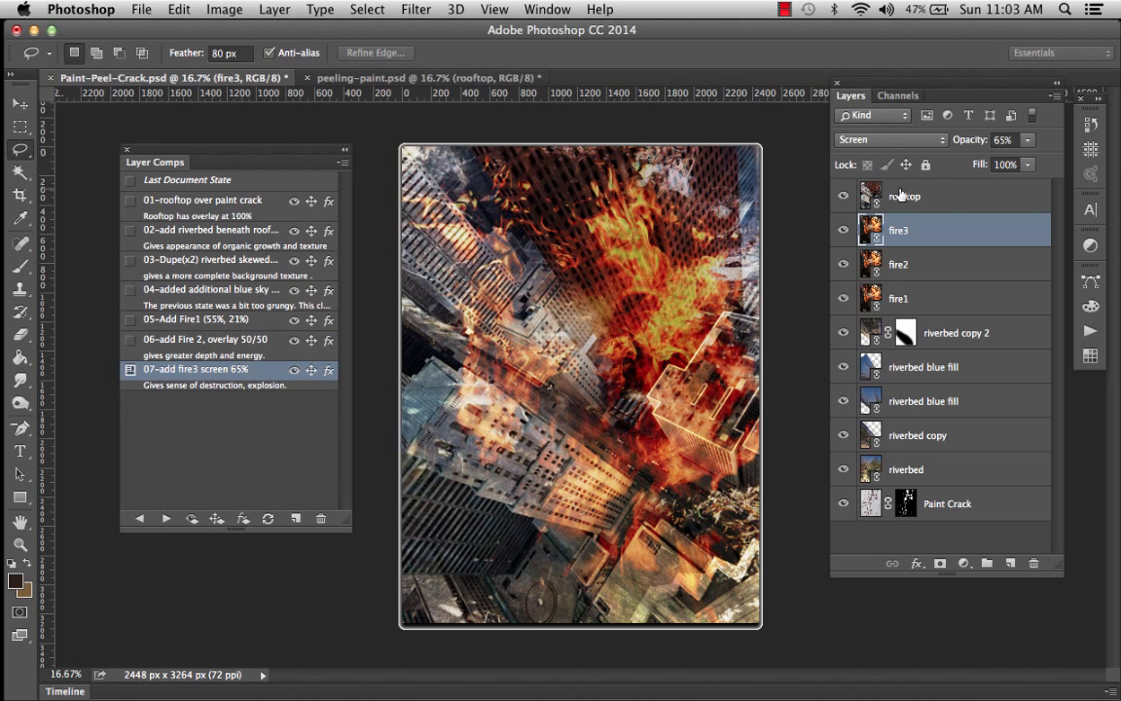
Duplicate the rooftop layer and set the fill of the original rooftop layer beneath the copy to 19%
click(901, 197)
mouse_move(901, 197)
mouse_down()
mouse_move(963, 358)
mouse_move(1010, 561)
mouse_up()
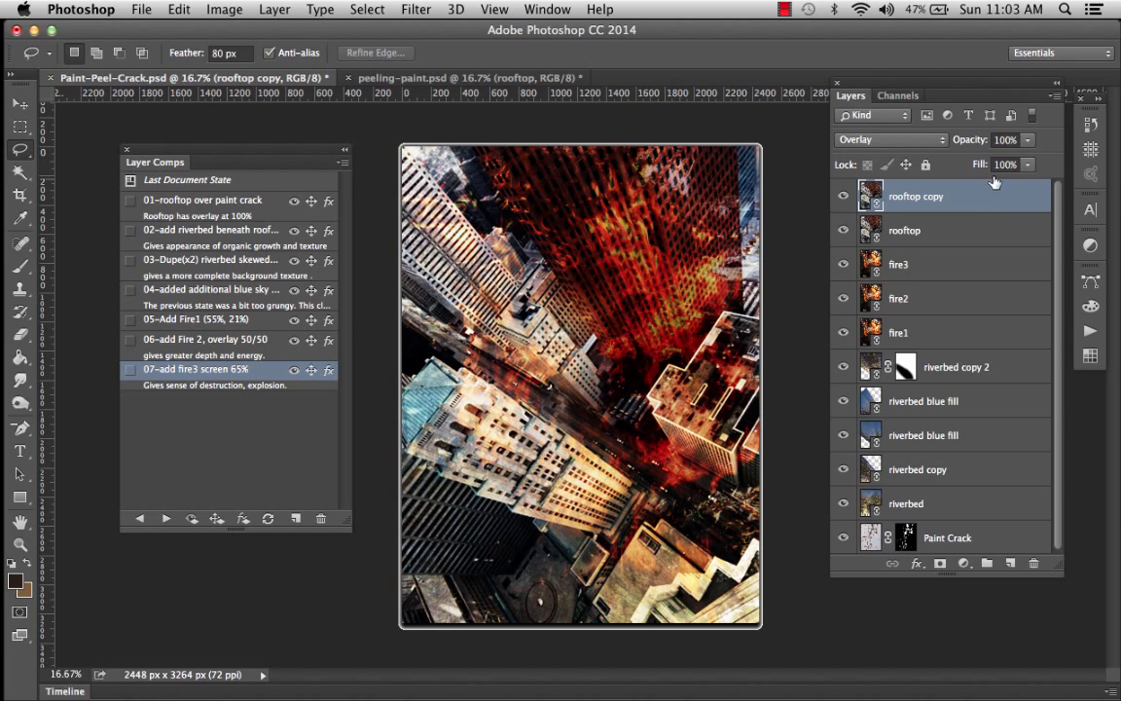
click(903, 227)
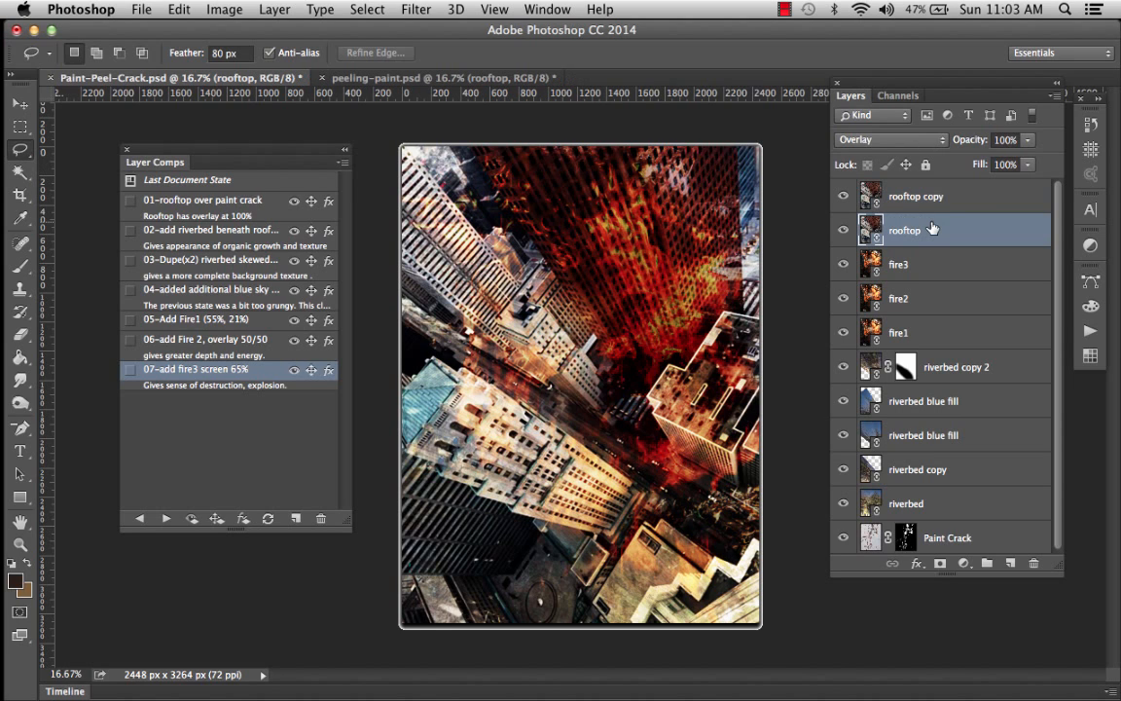
click(1026, 165)
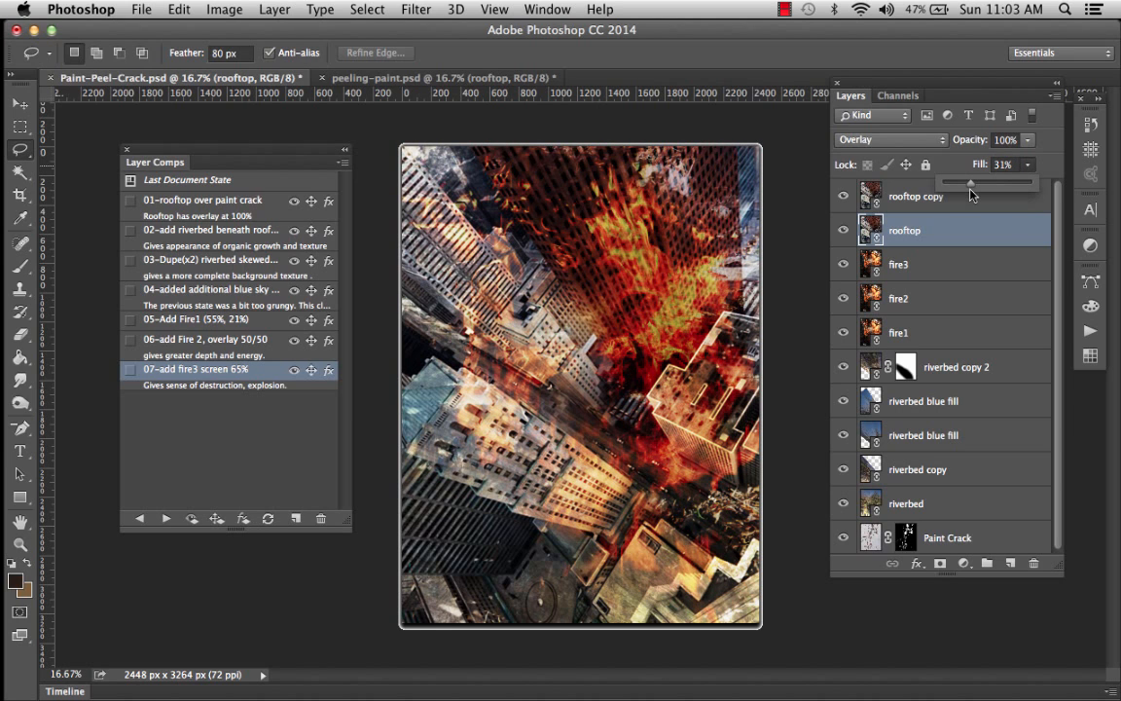
drag(969, 195, 960, 197)
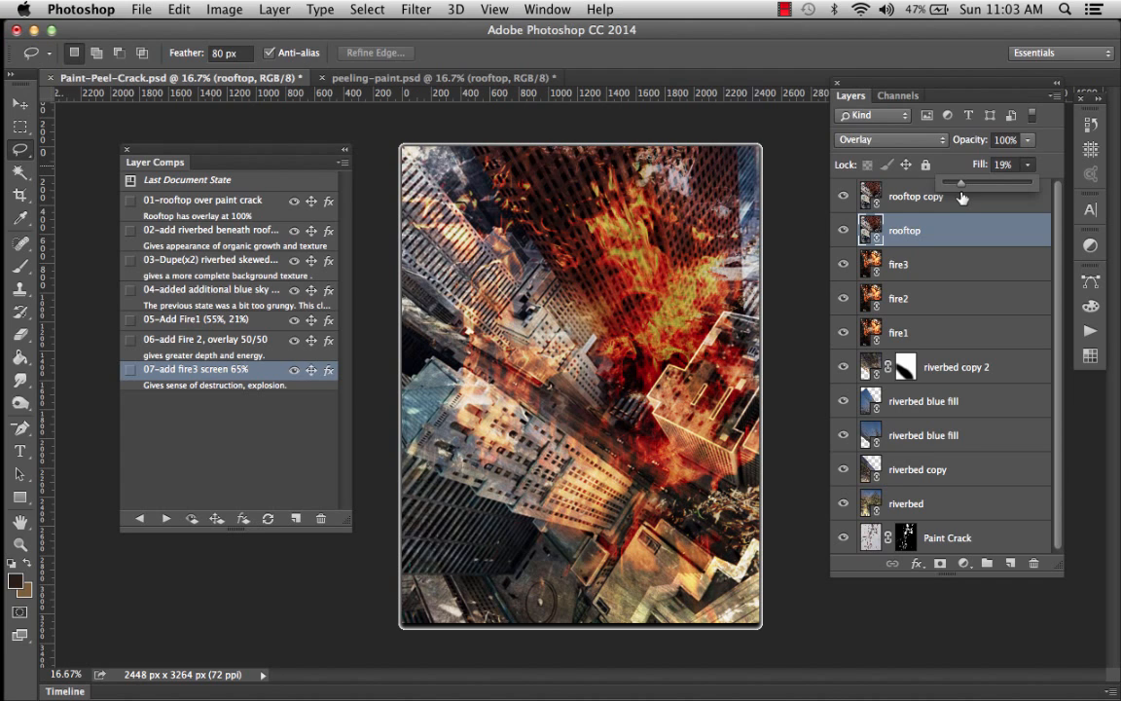
click(174, 445)
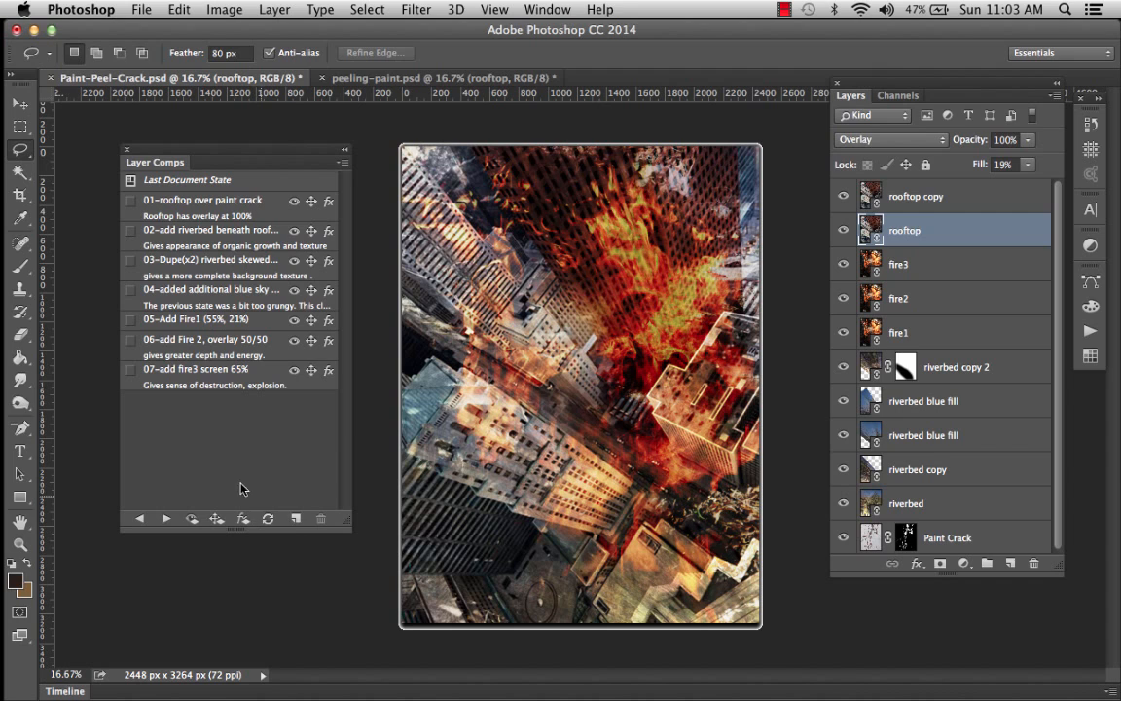
Record layer comp "08- dupe rooftop overlay, 19% fill" with the comment "add more depth to buildings"
click(293, 519)
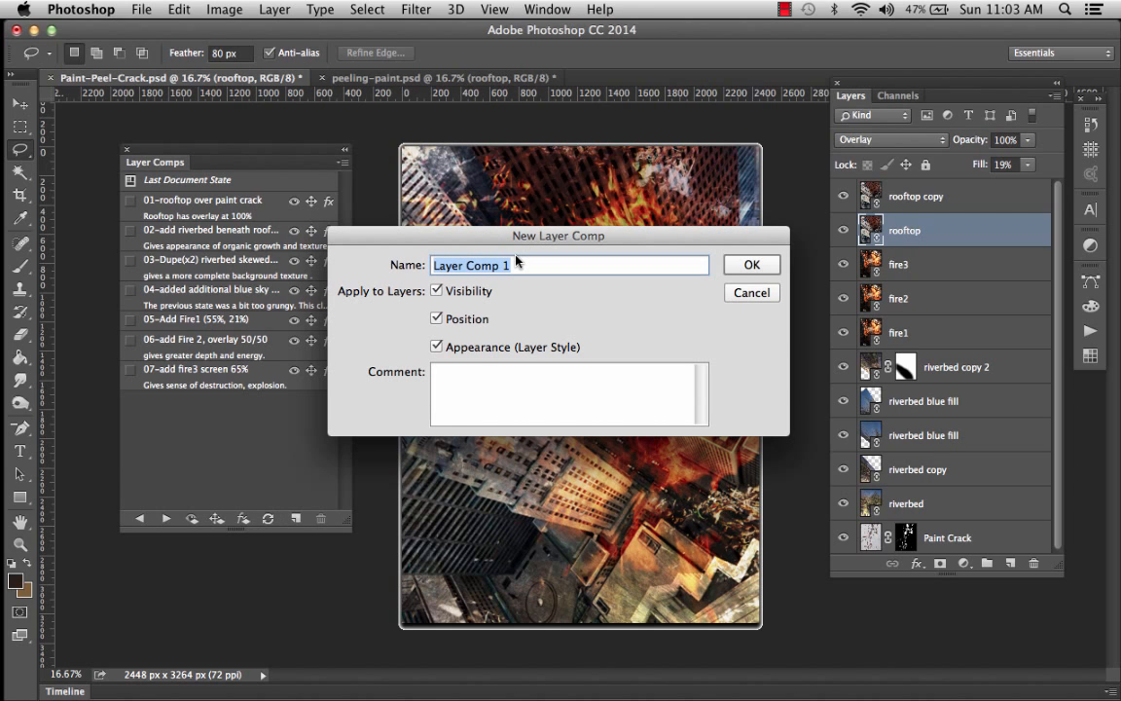
text(08)
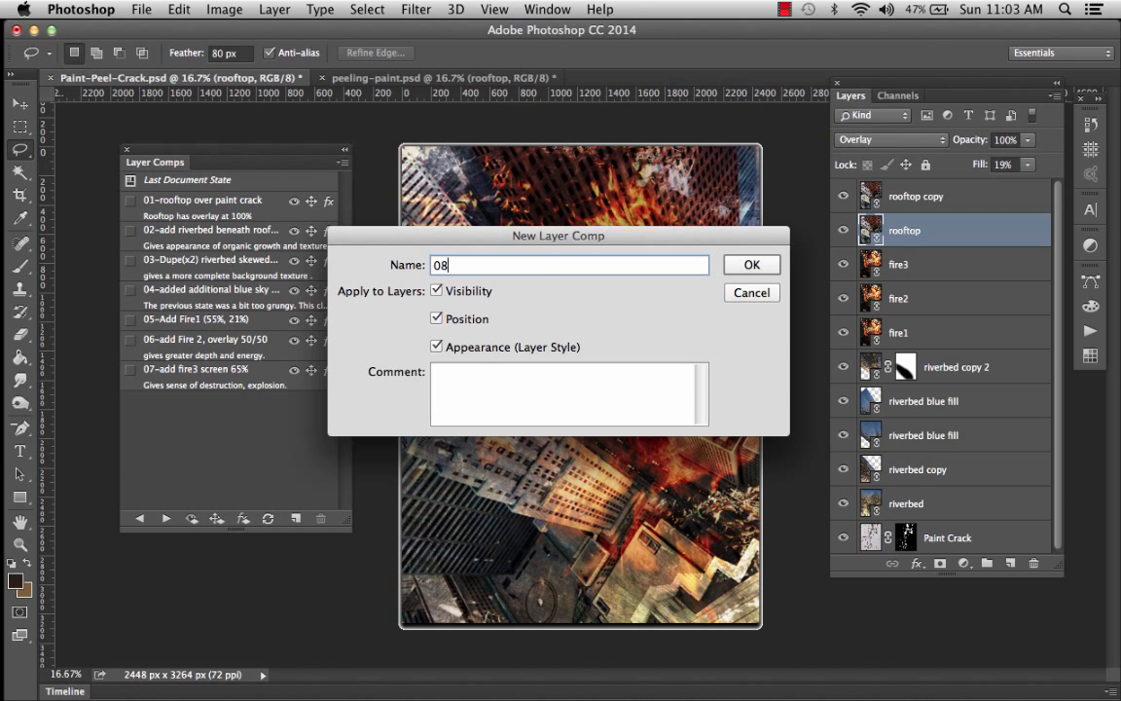
text(-)
text(dupe rooftop  overlay, 19% fill)
click(533, 381)
text(add more depth to buildings)
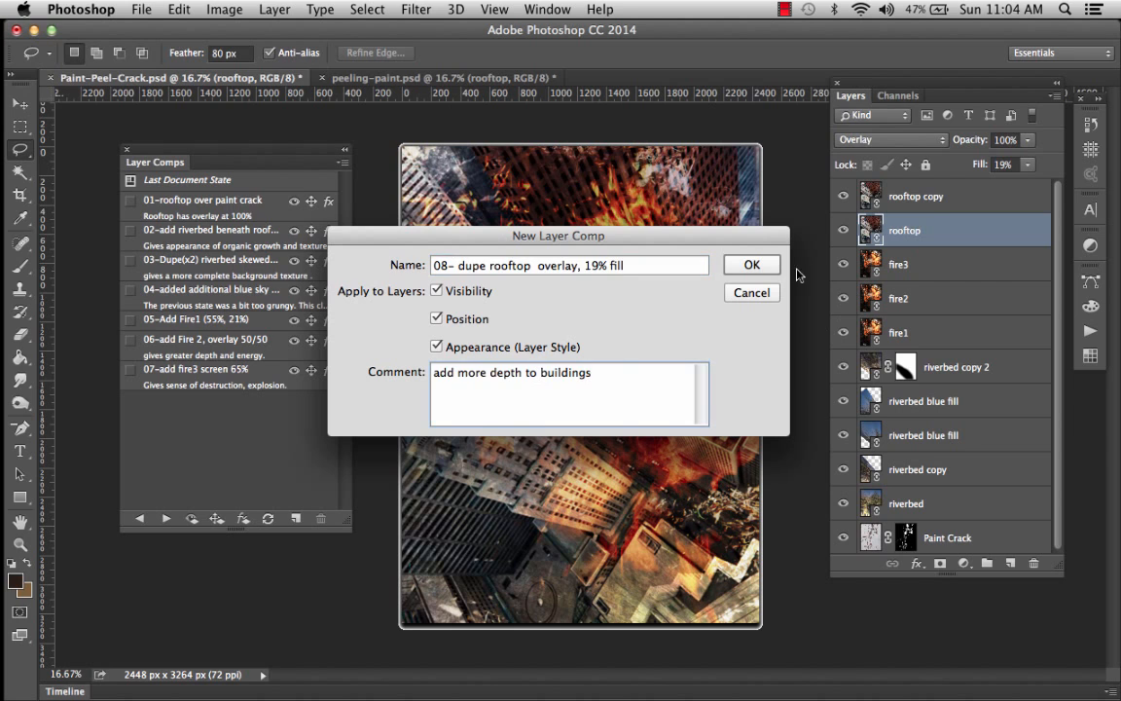
click(752, 265)
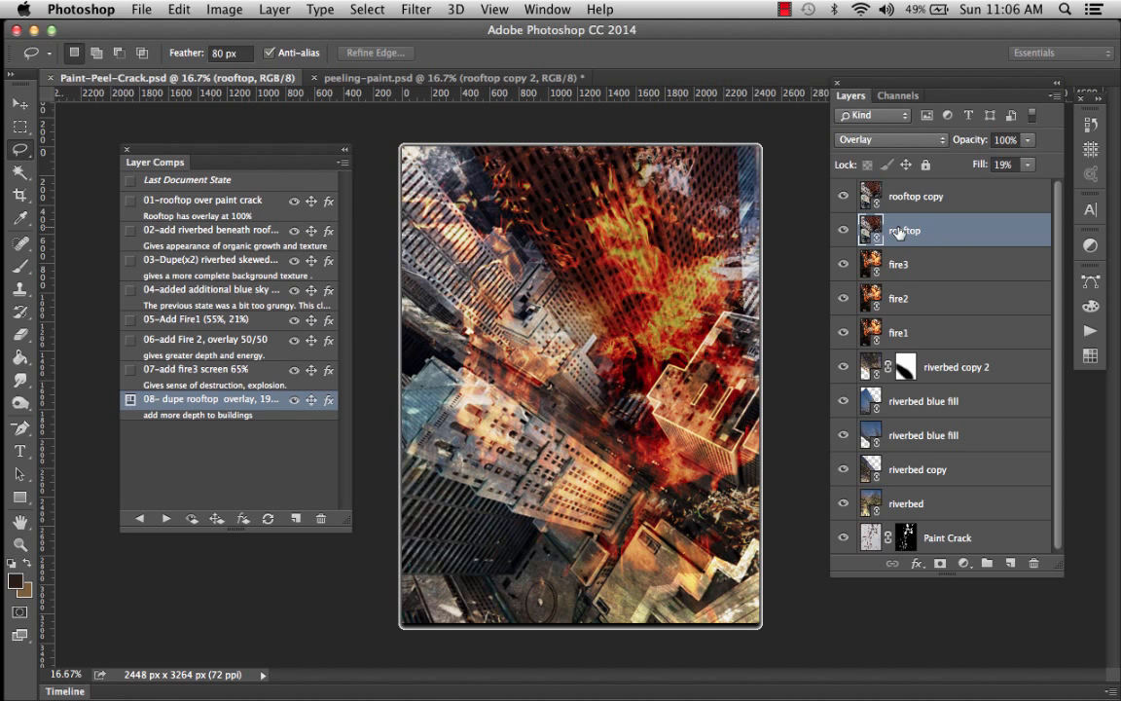
Rename the rooftop layer as "rooftop overlay 19% fill" and the rooftop copy layer as "rooftop overlay 100/100"
double_click(905, 230)
text(rooftop overlay 19% fill)
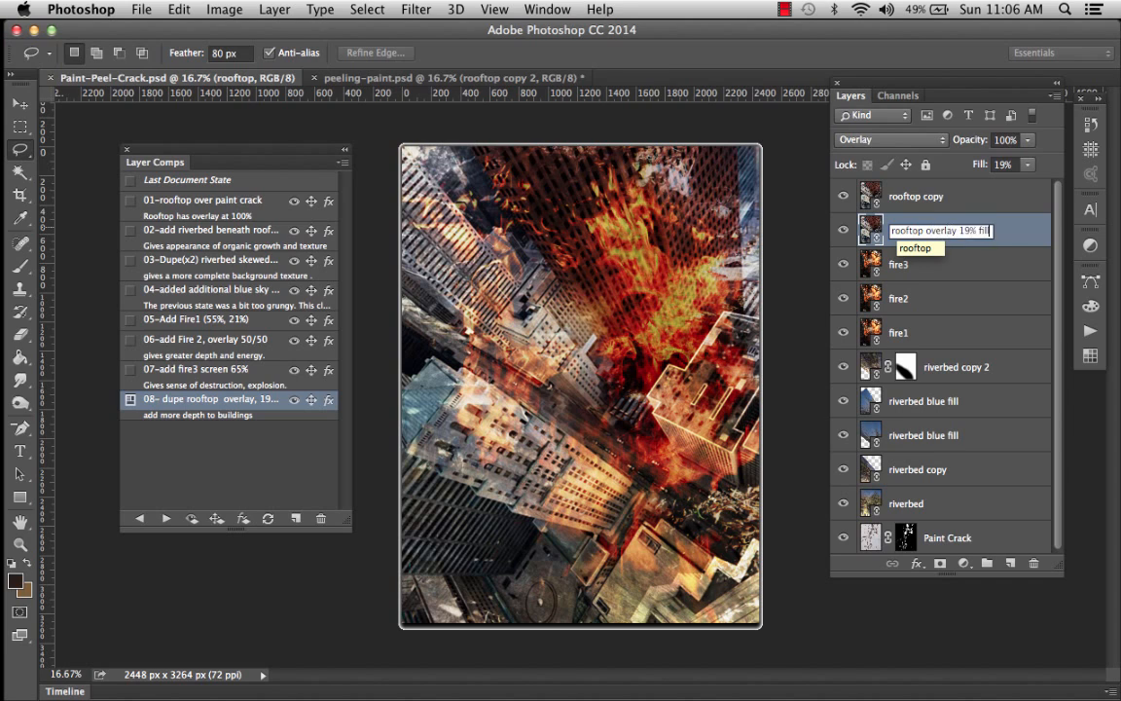
key(Return)
click(900, 201)
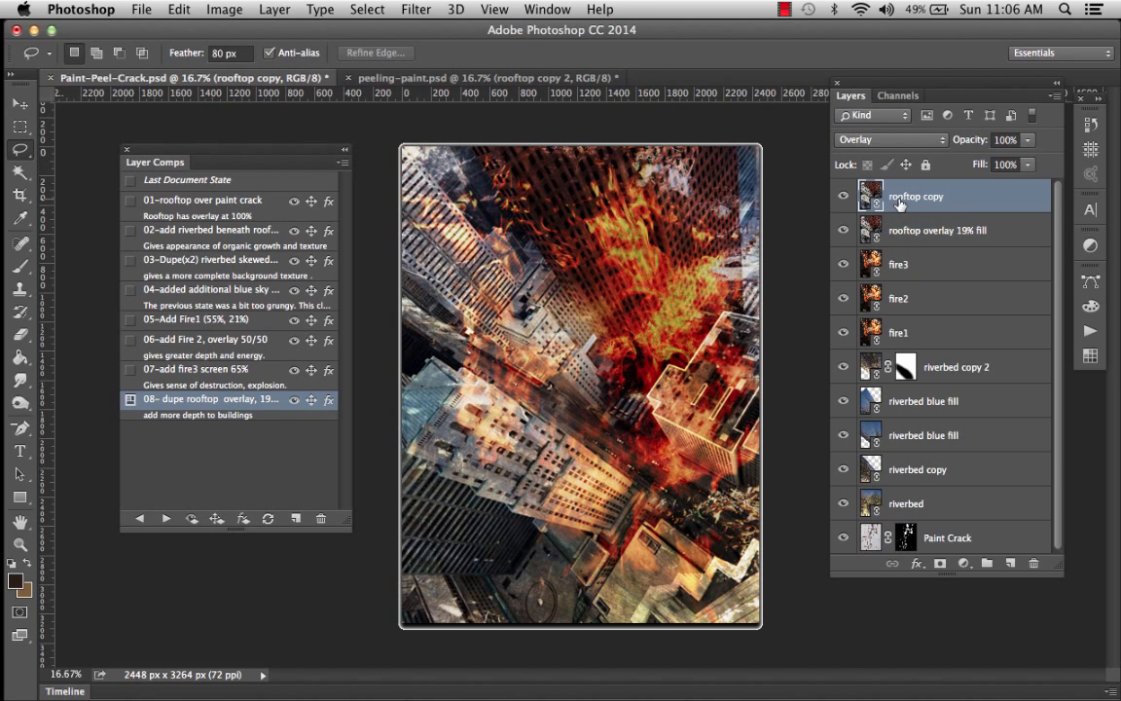
double_click(900, 200)
text(rooftop overlay 100/100)
key(Return)
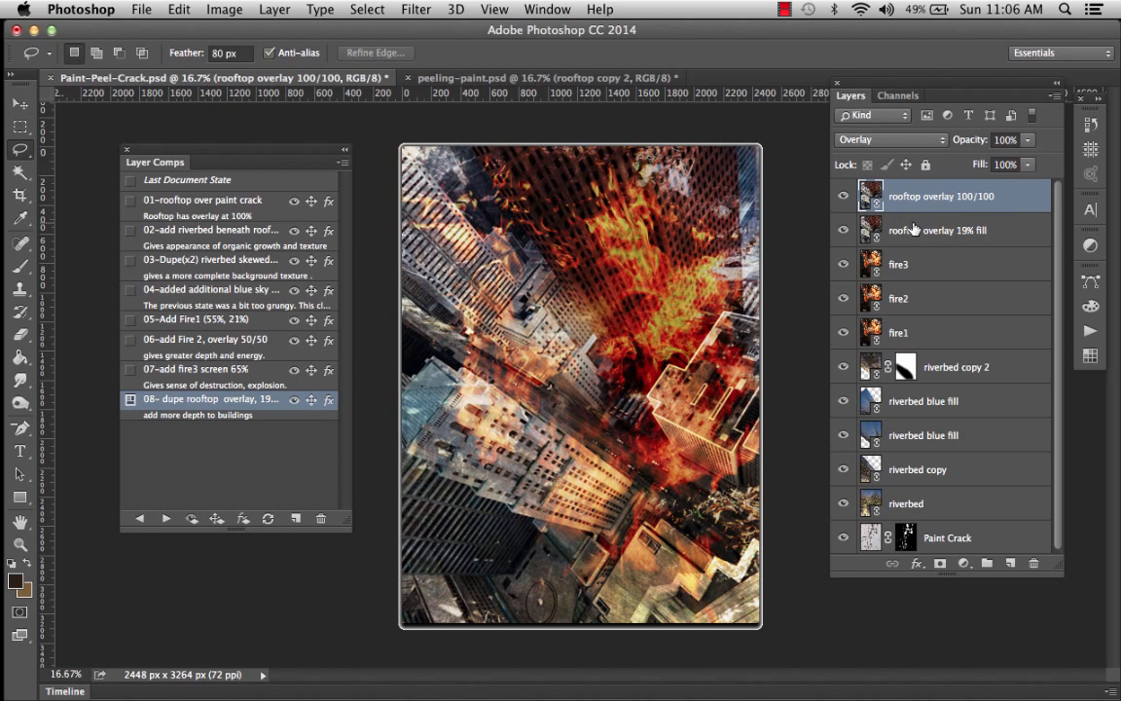
Duplicate the rooftop overlay 100/100 layer and rename the copy as "rooftop overlay 100/100 filters"
mouse_move(952, 195)
mouse_down()
mouse_move(988, 536)
mouse_move(1010, 563)
mouse_up()
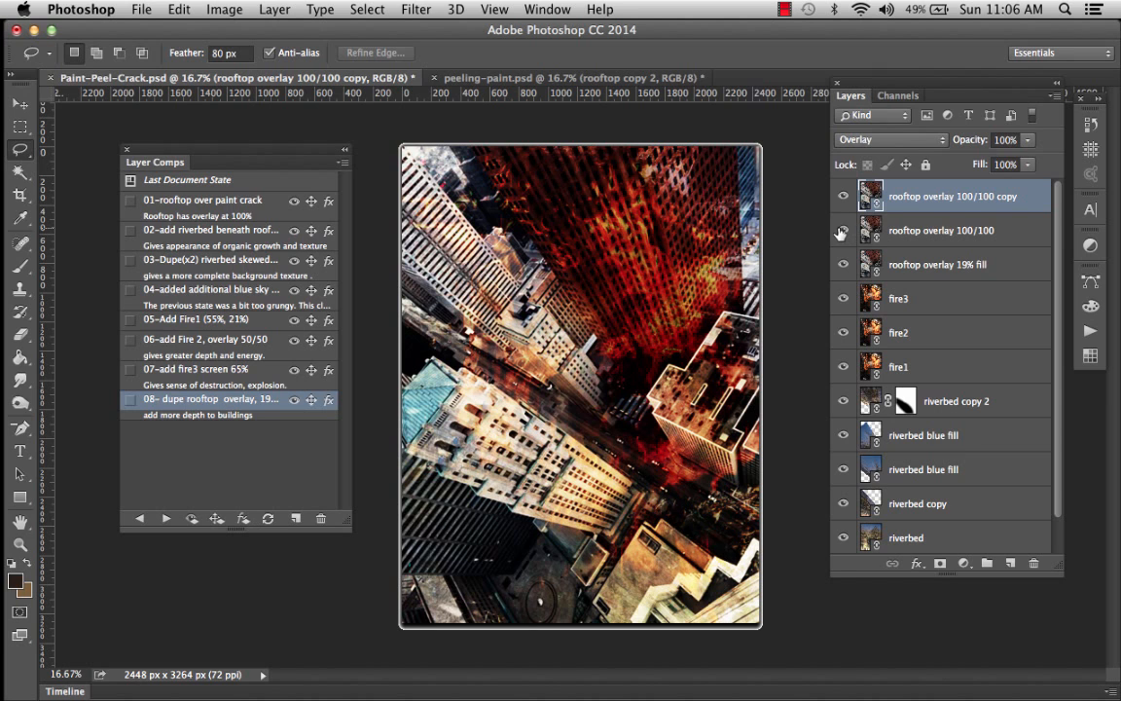
click(835, 196)
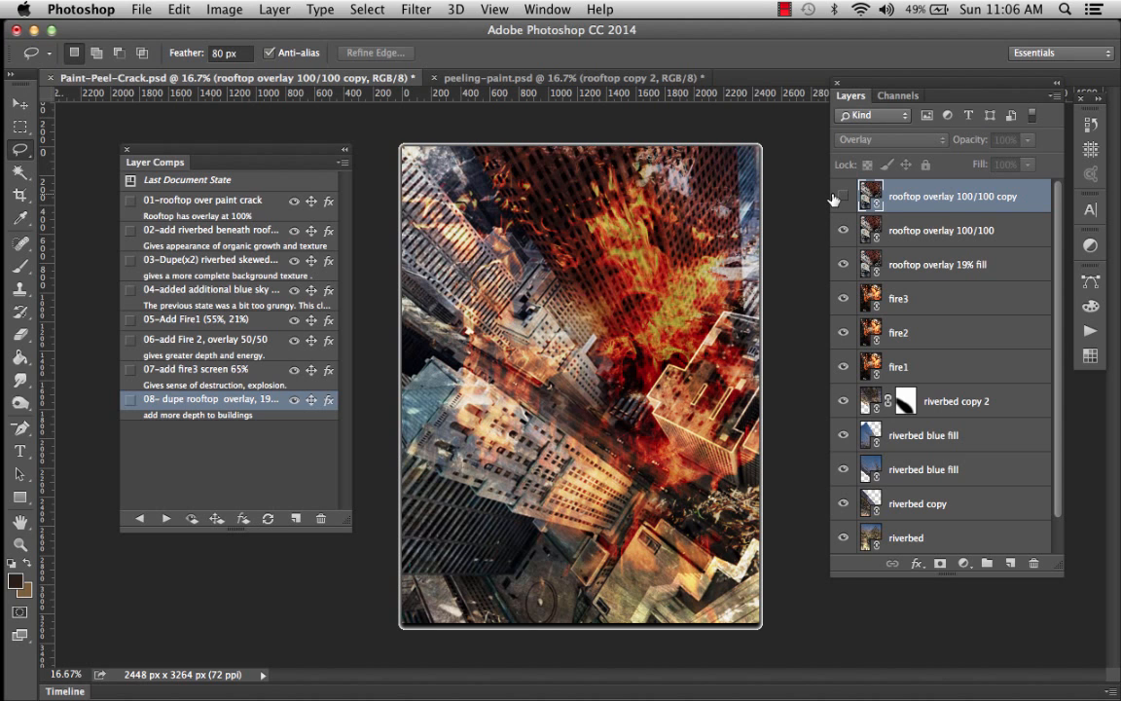
click(835, 197)
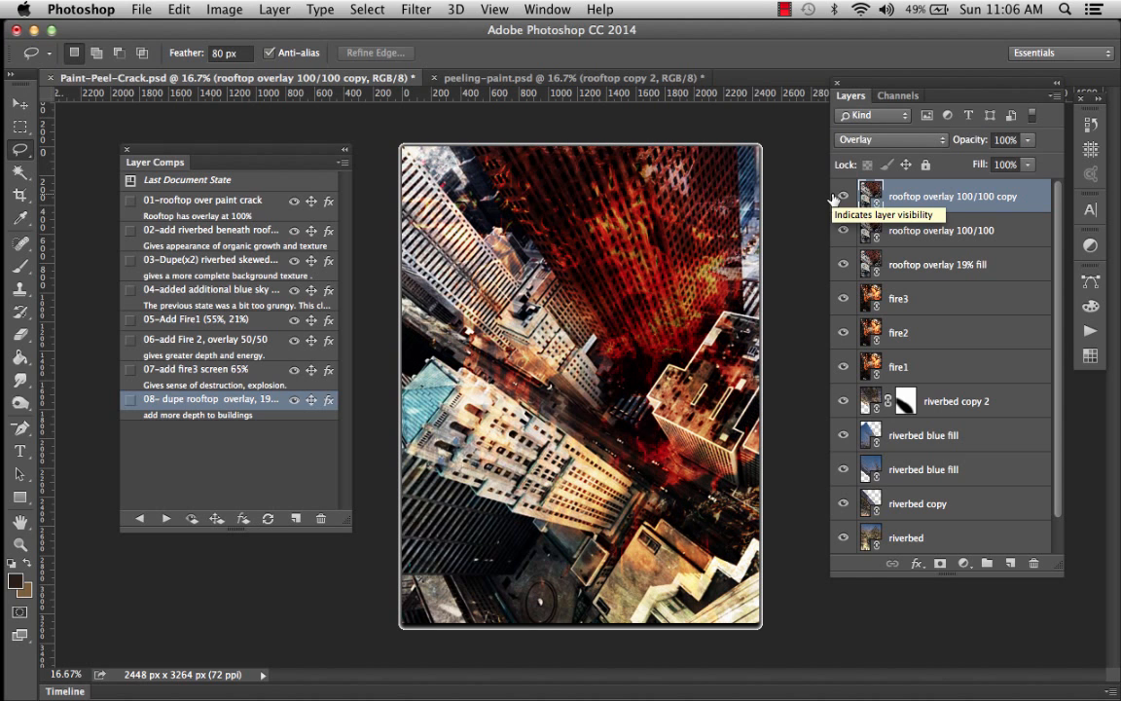
double_click(959, 196)
click(959, 196)
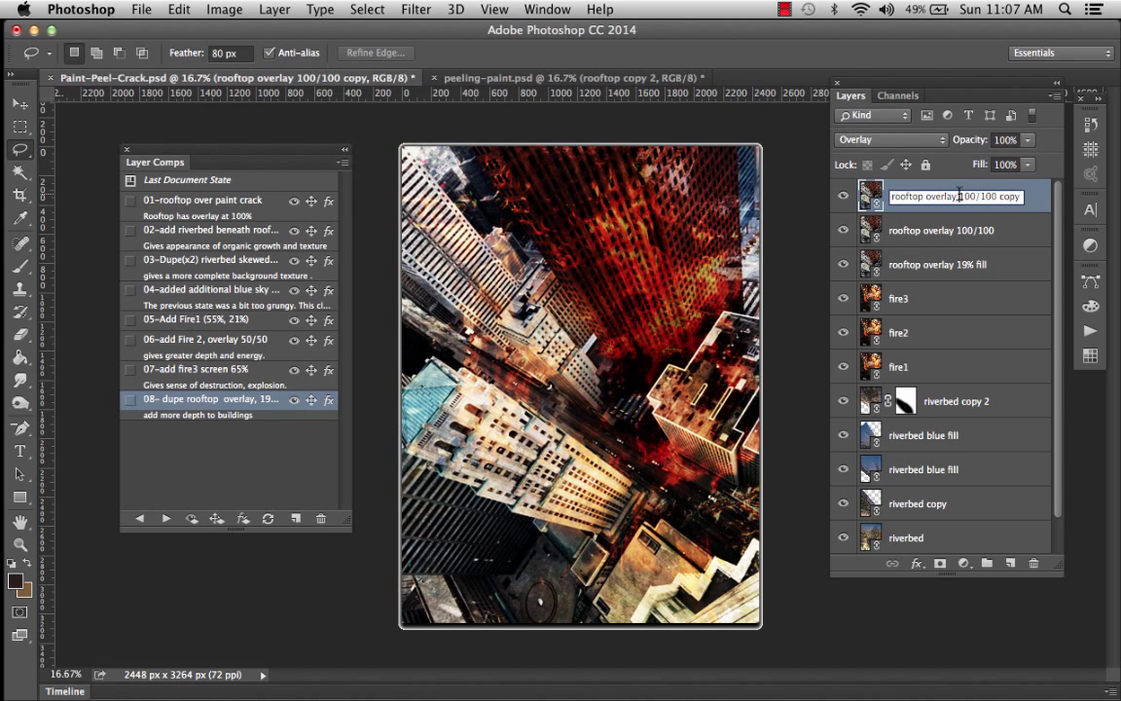
double_click(1002, 196)
text(filters)
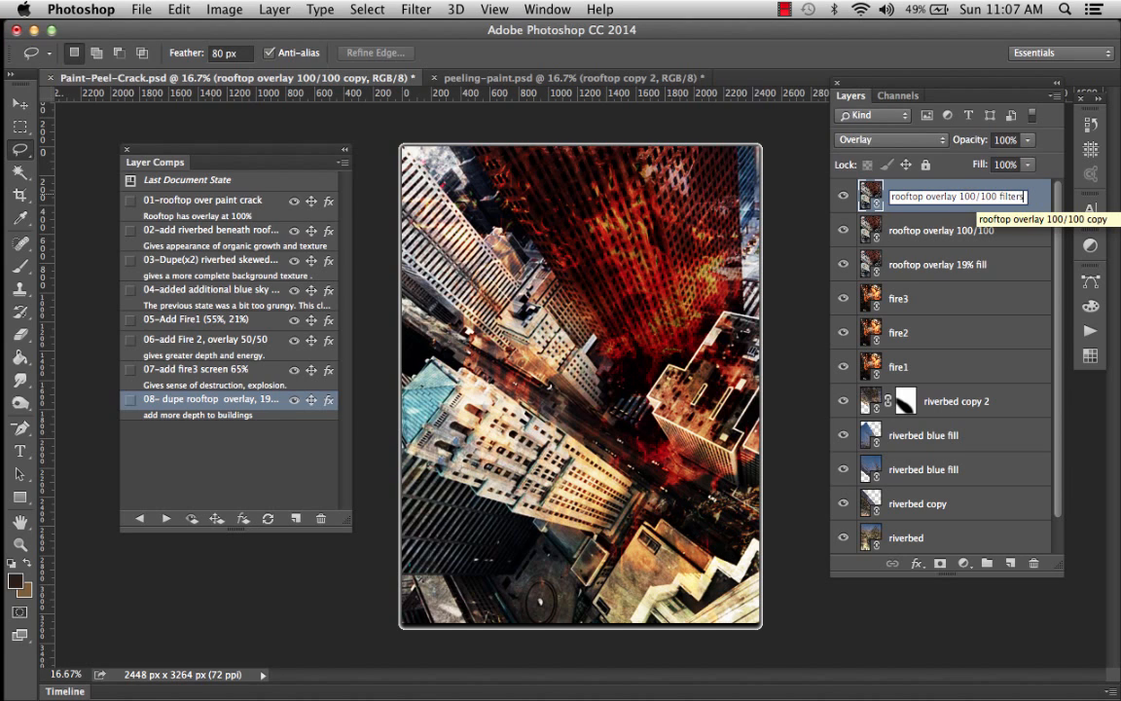
key(Return)
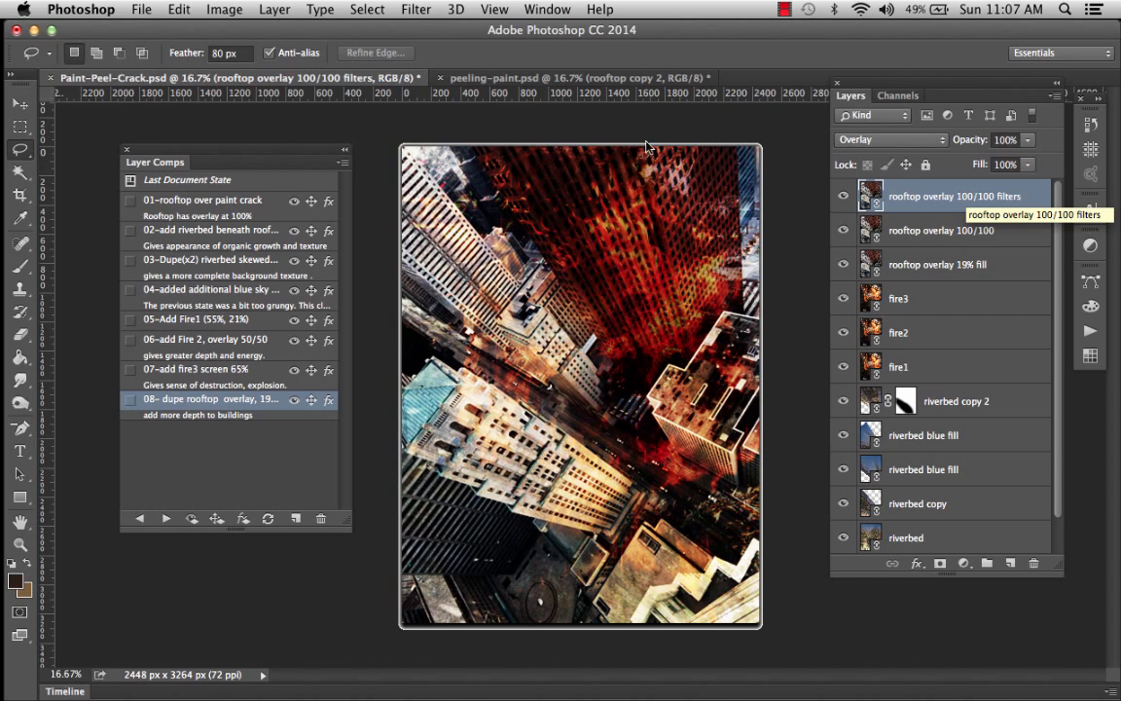
Open the Filter Gallery for the rooftop overlay 100/100 filters layer and enable its Water Paper and Dark Strokes effects
click(408, 9)
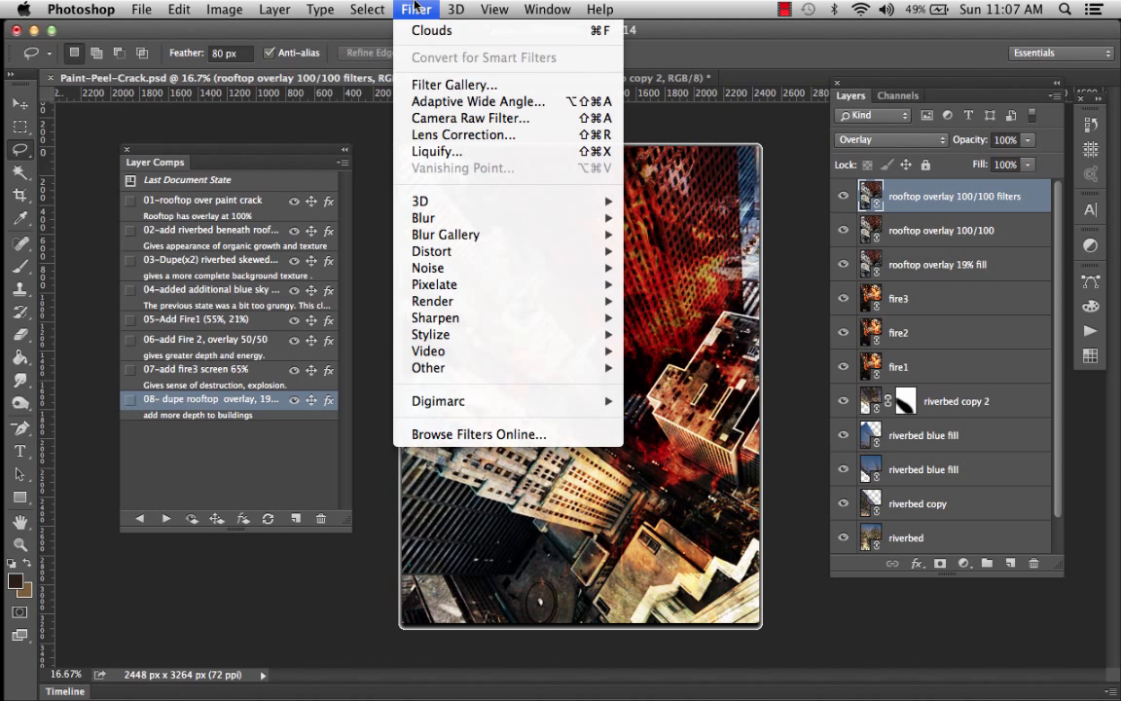
click(441, 86)
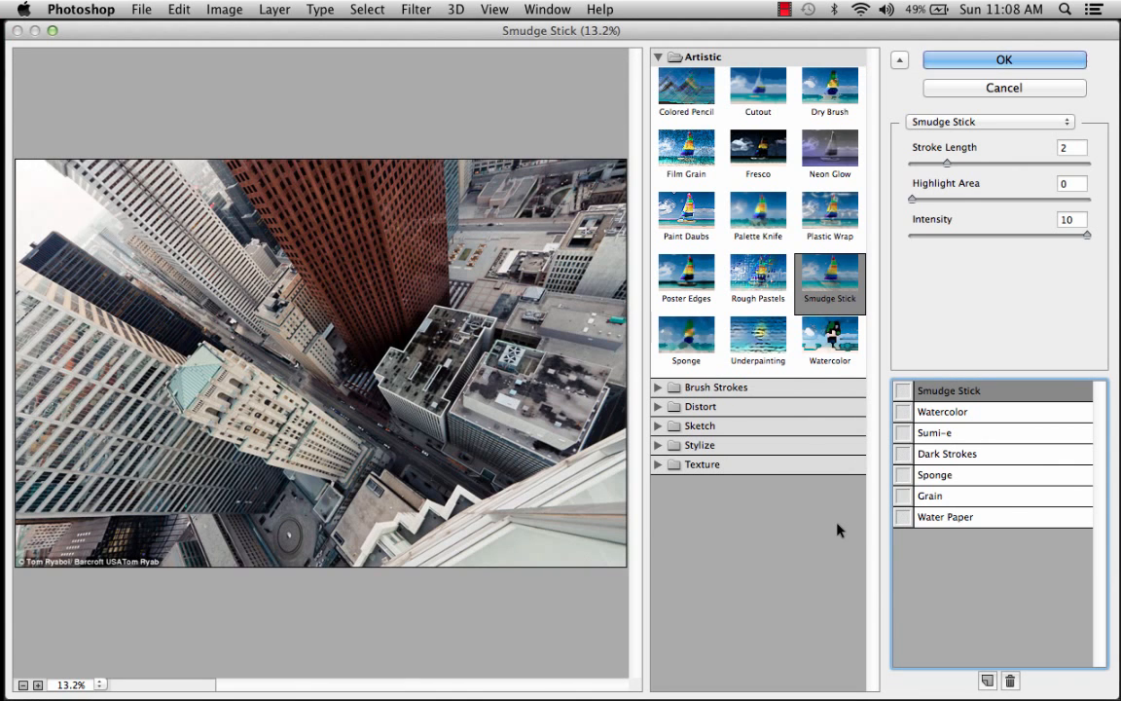
click(903, 517)
click(940, 520)
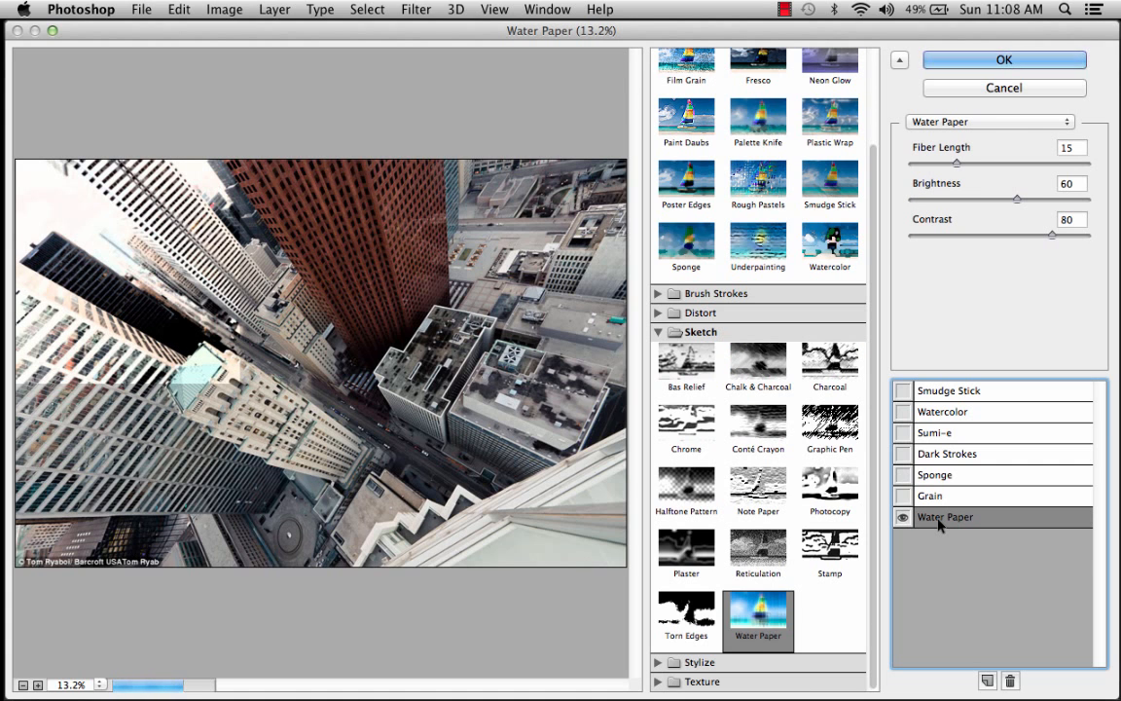
click(939, 458)
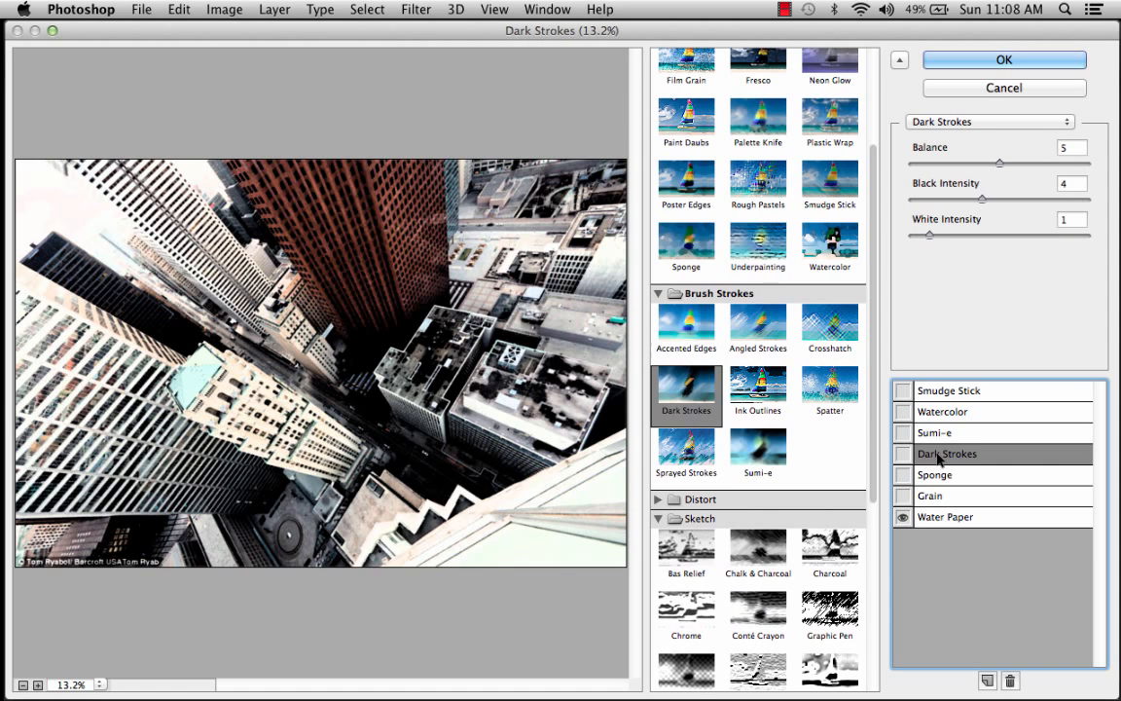
click(903, 453)
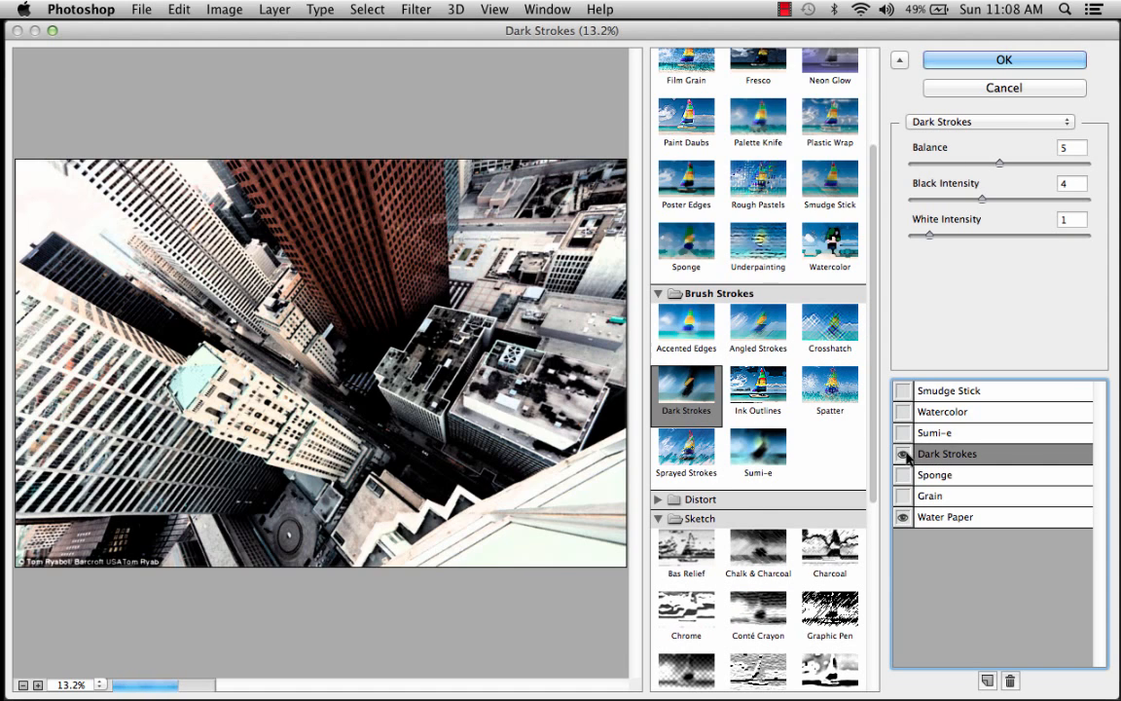
Examine the combined Dark Strokes and Water Paper effect on the building facades at 33.3% and 100% preview zoom
click(38, 684)
click(38, 684)
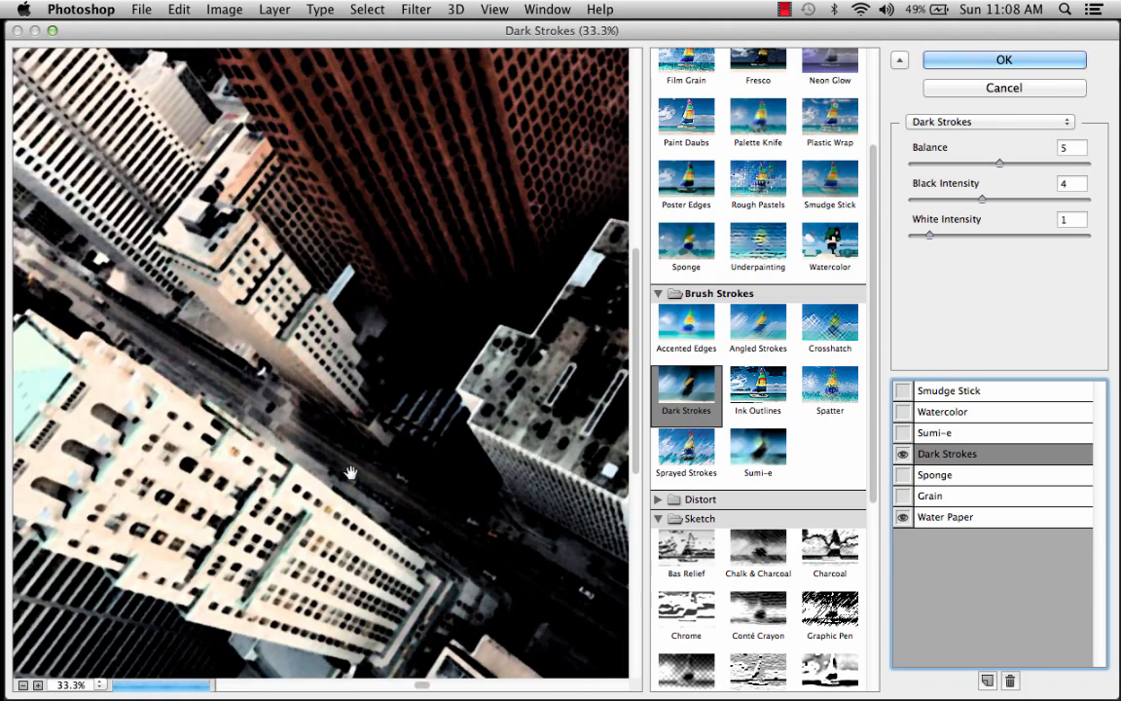
drag(349, 476, 389, 403)
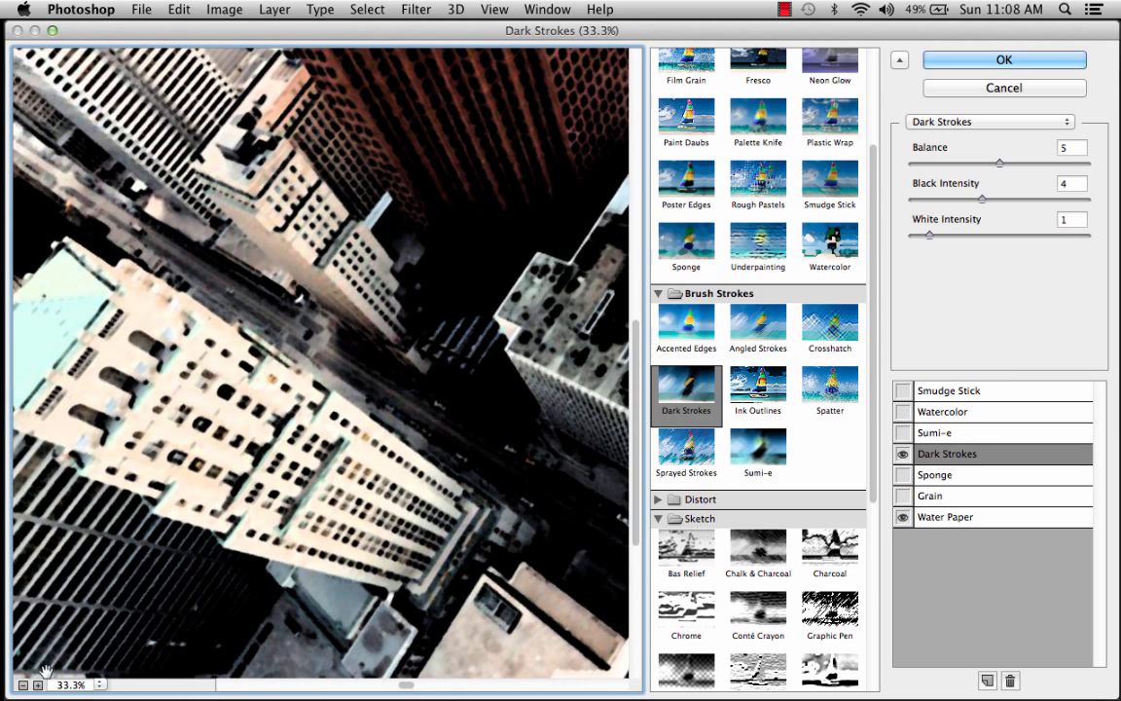
click(89, 688)
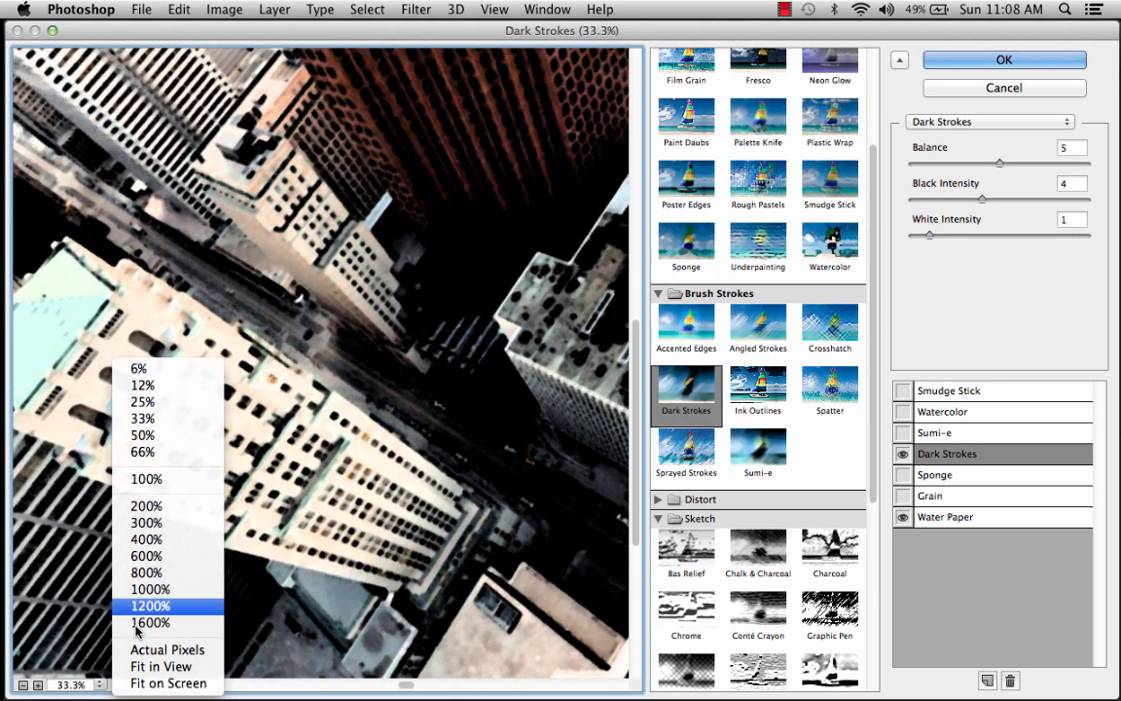
click(147, 473)
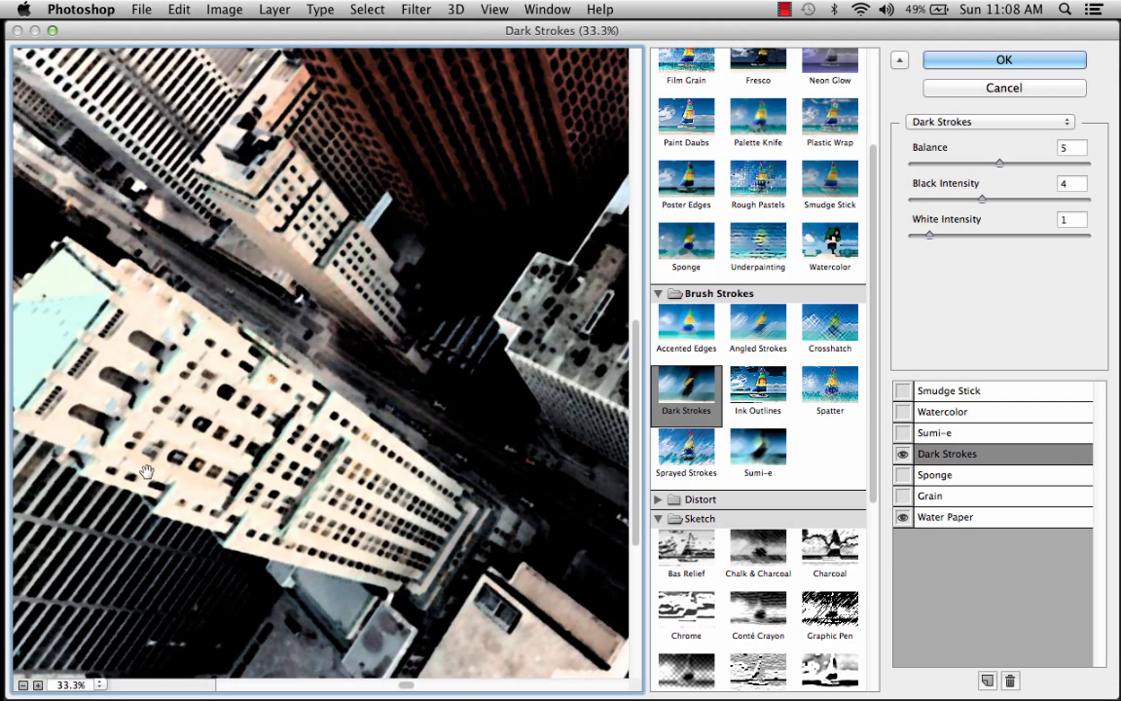
click(97, 685)
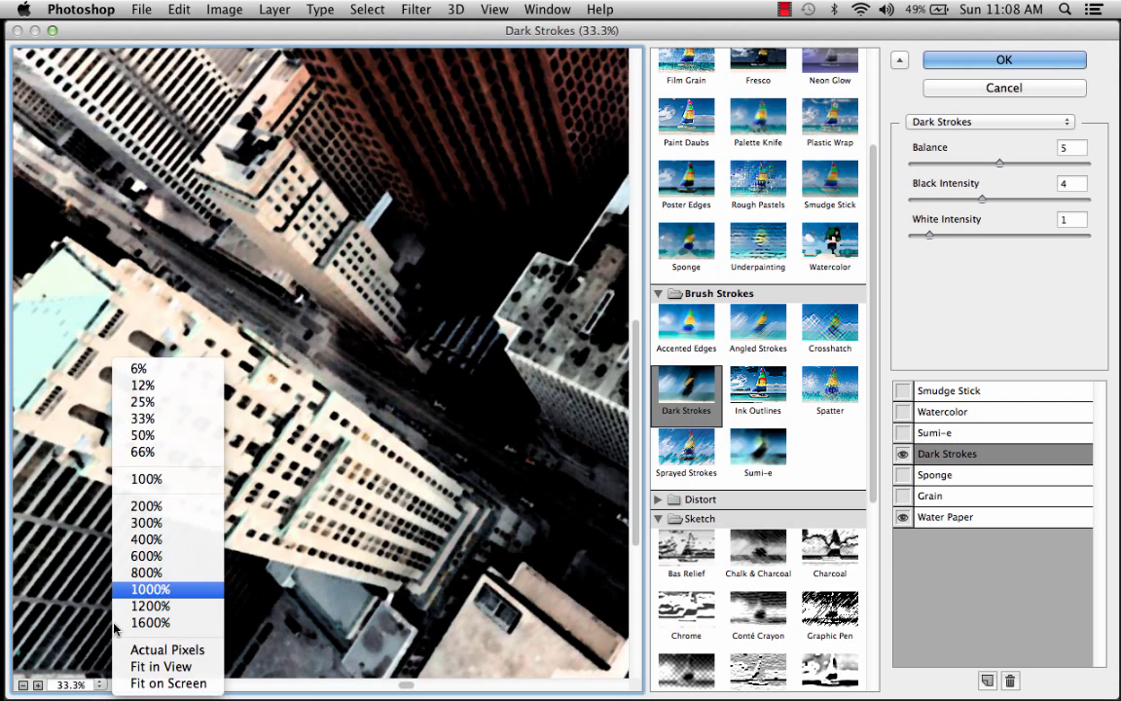
click(136, 476)
drag(217, 473, 256, 349)
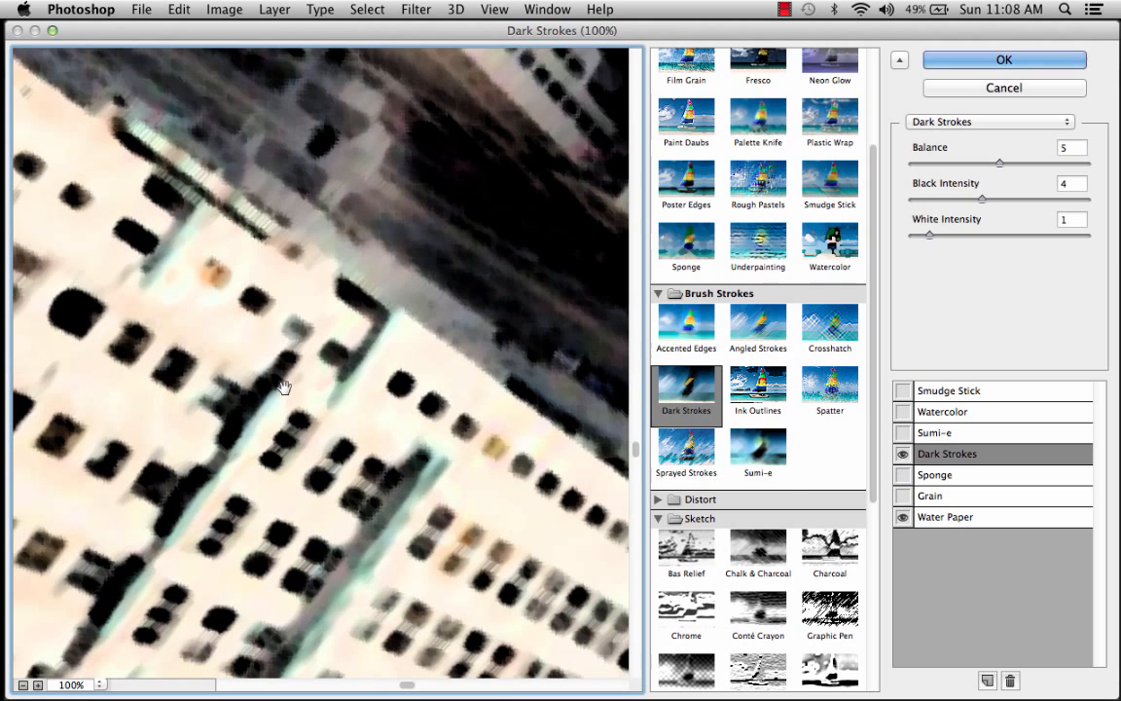
Enable the Watercolor and Smudge Stick effects too, check them on the buildings, and apply the combined gallery filters
click(934, 415)
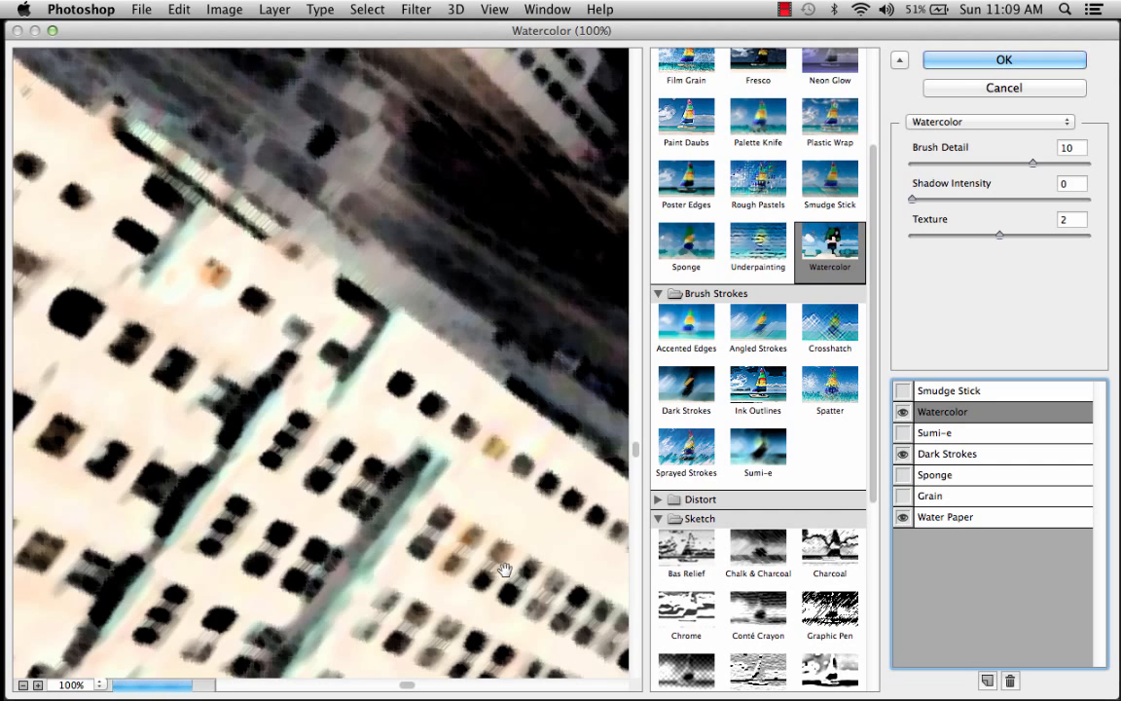
drag(504, 569, 271, 276)
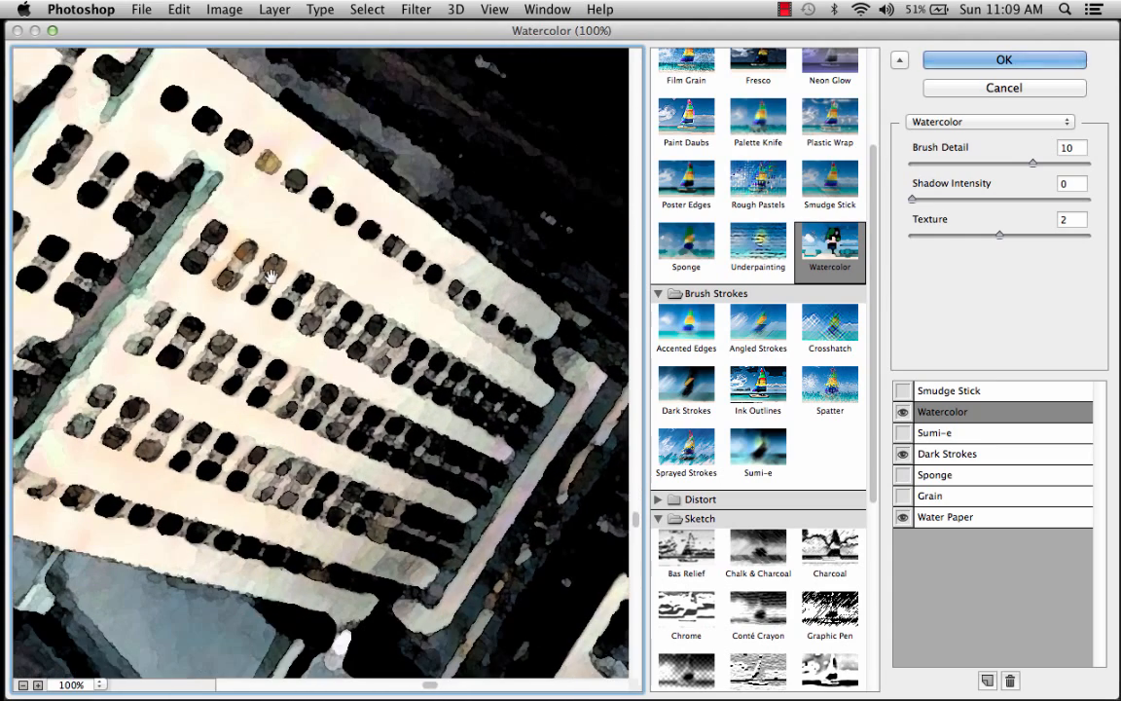
drag(190, 574, 325, 102)
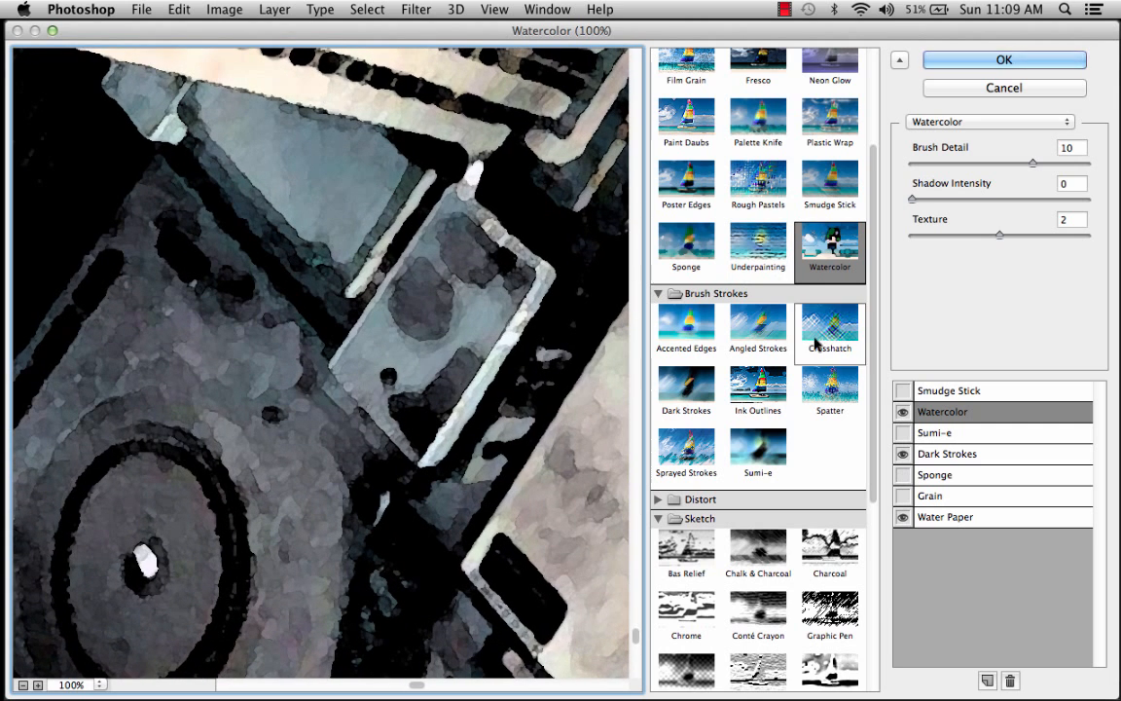
click(903, 390)
click(925, 391)
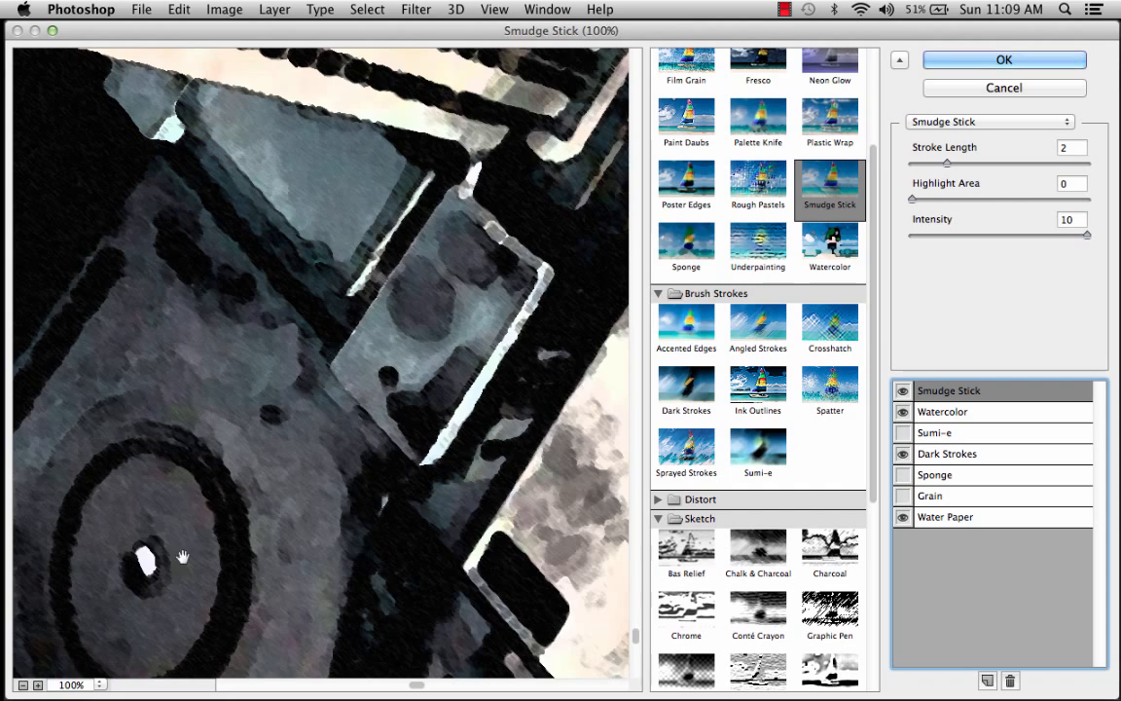
drag(319, 125, 274, 486)
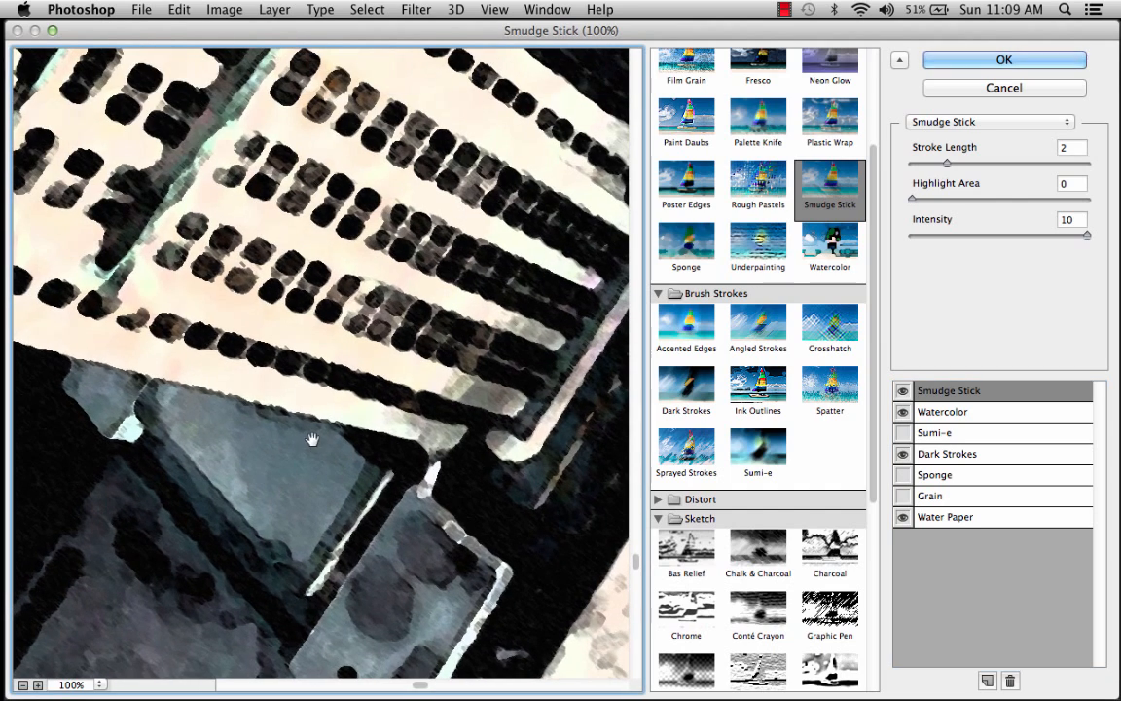
click(23, 685)
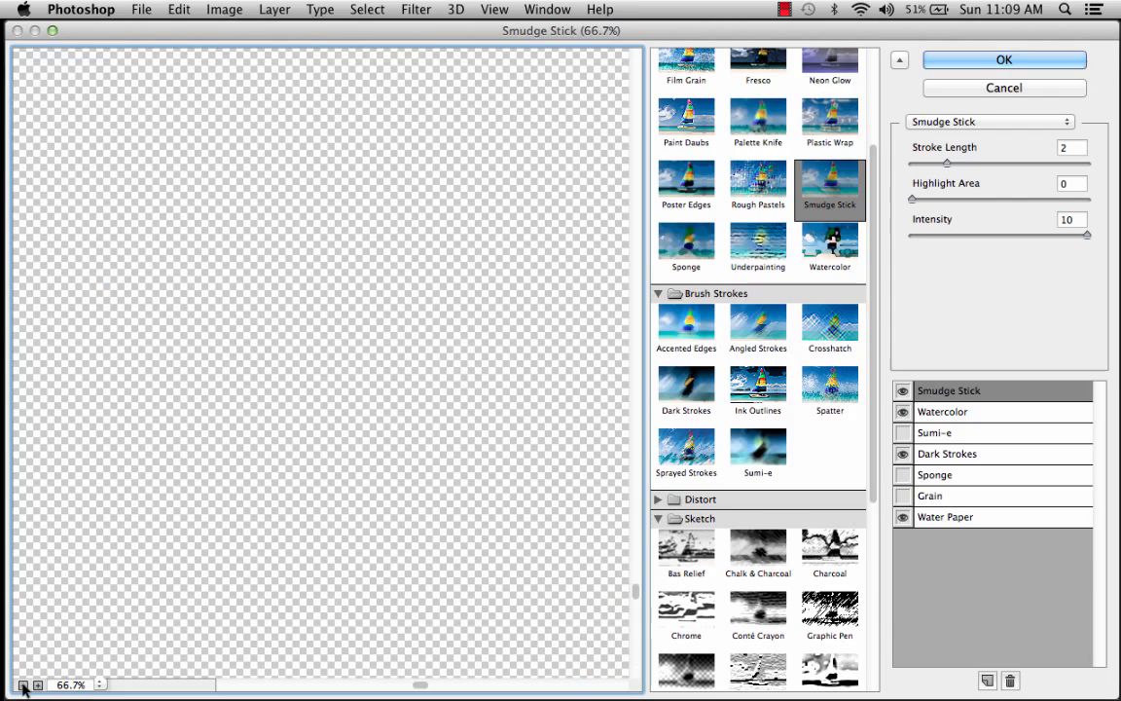
click(24, 685)
click(23, 685)
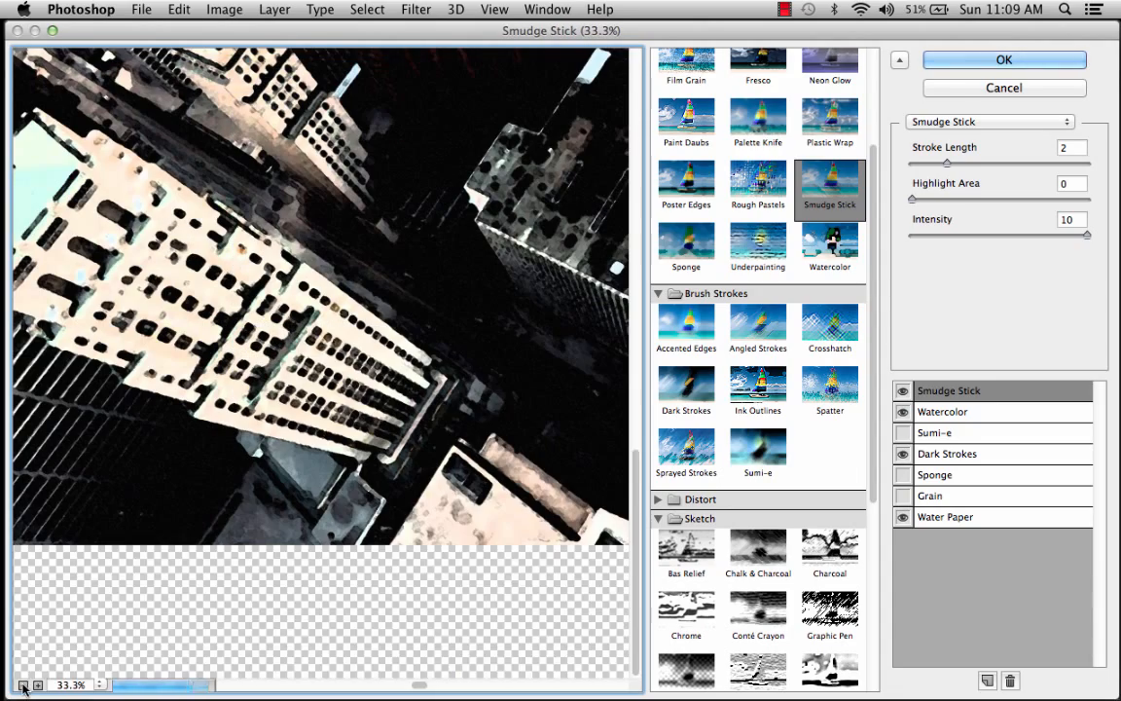
mouse_move(396, 187)
mouse_down()
mouse_move(230, 513)
mouse_move(231, 374)
mouse_up()
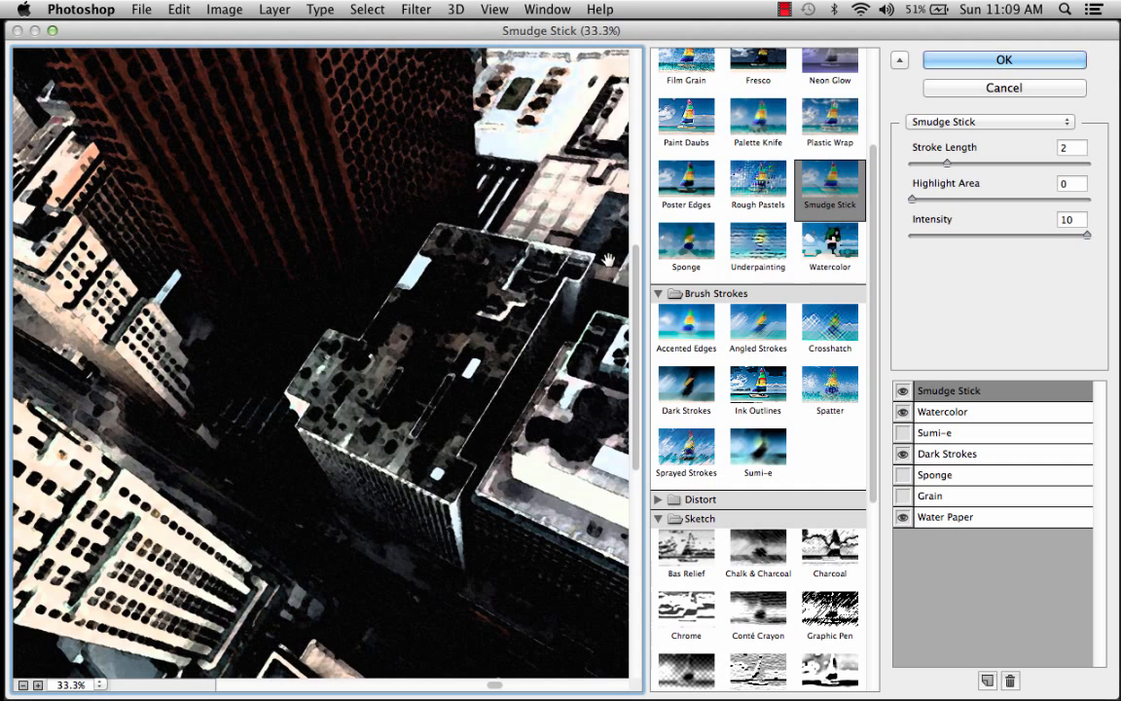
click(960, 60)
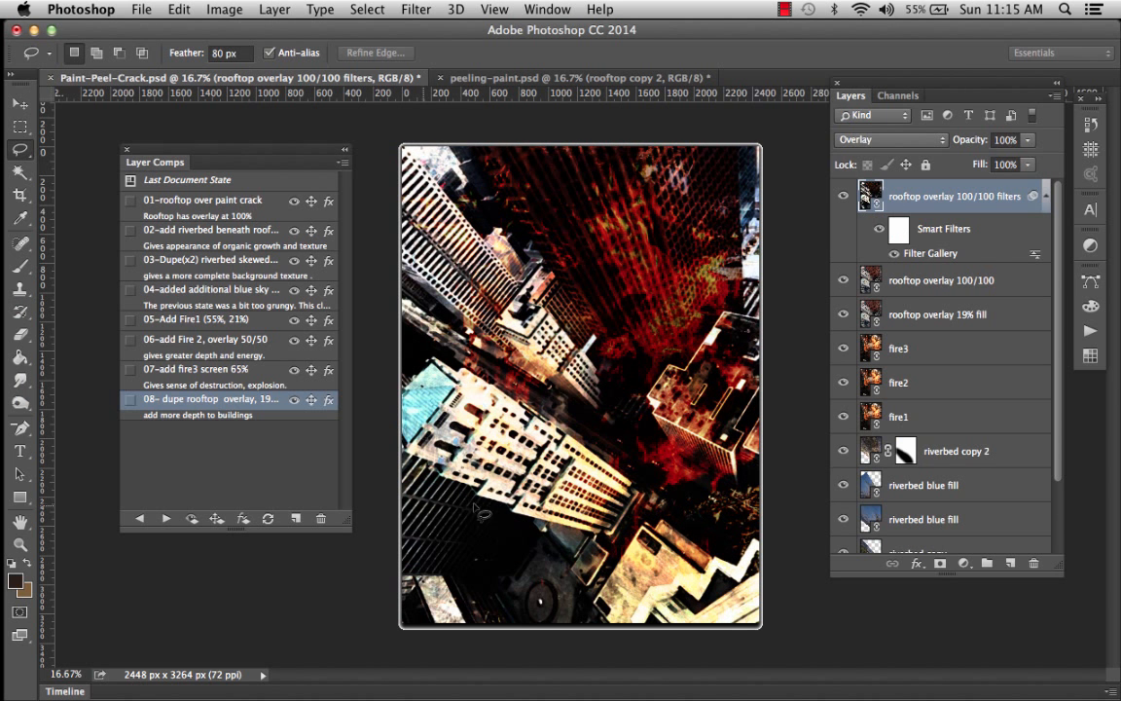
Record layer comp "09-added filters to new rooftop overlay" with the comment "Makes the fire less literal and more 'felt'."
click(270, 476)
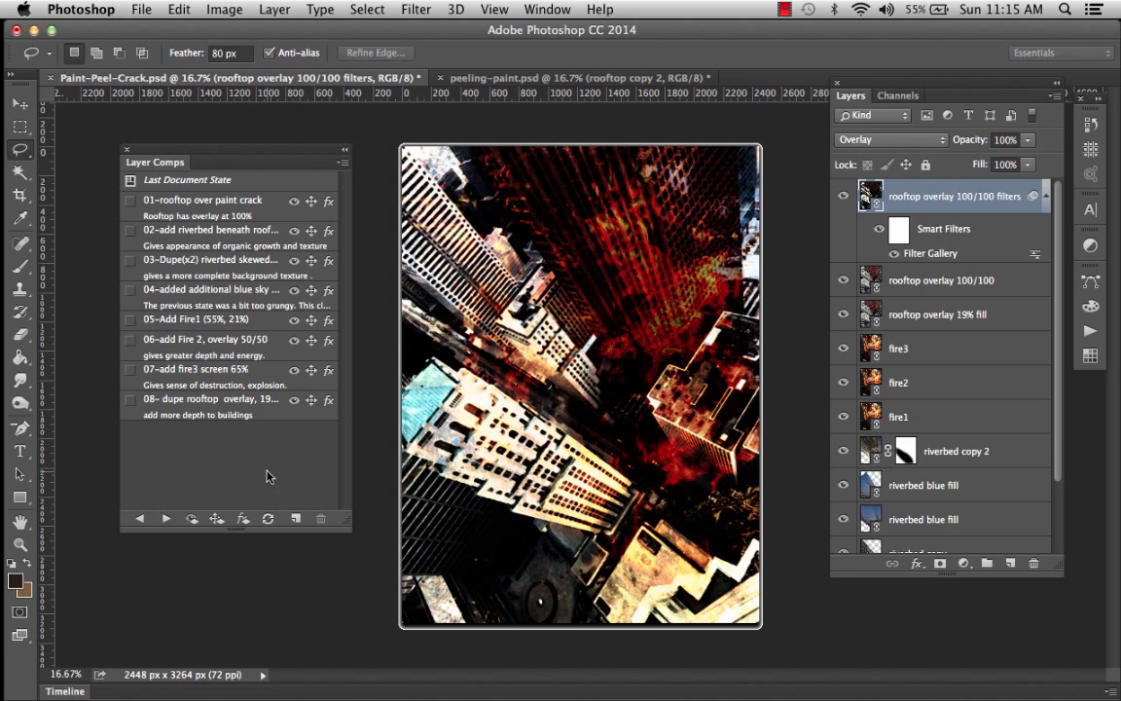
click(296, 518)
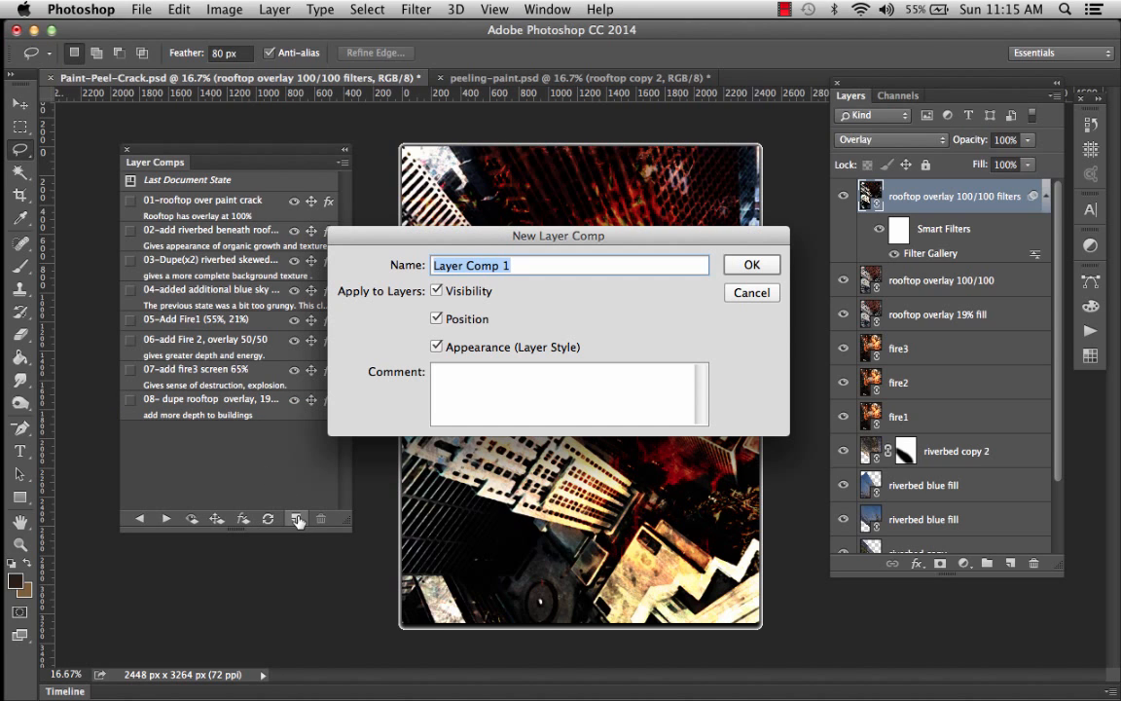
text(09)
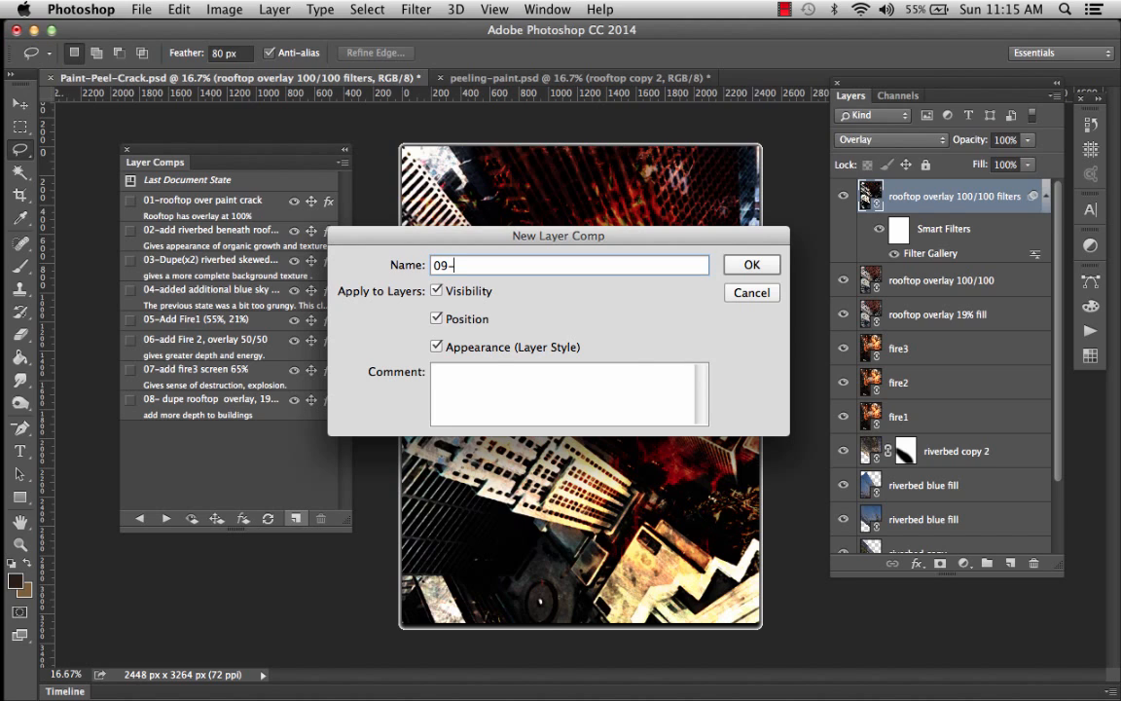
text(-a)
text(dded filters to new rooftop overlay)
key(Tab)
text(Makes the fire less literal and more 'felt)
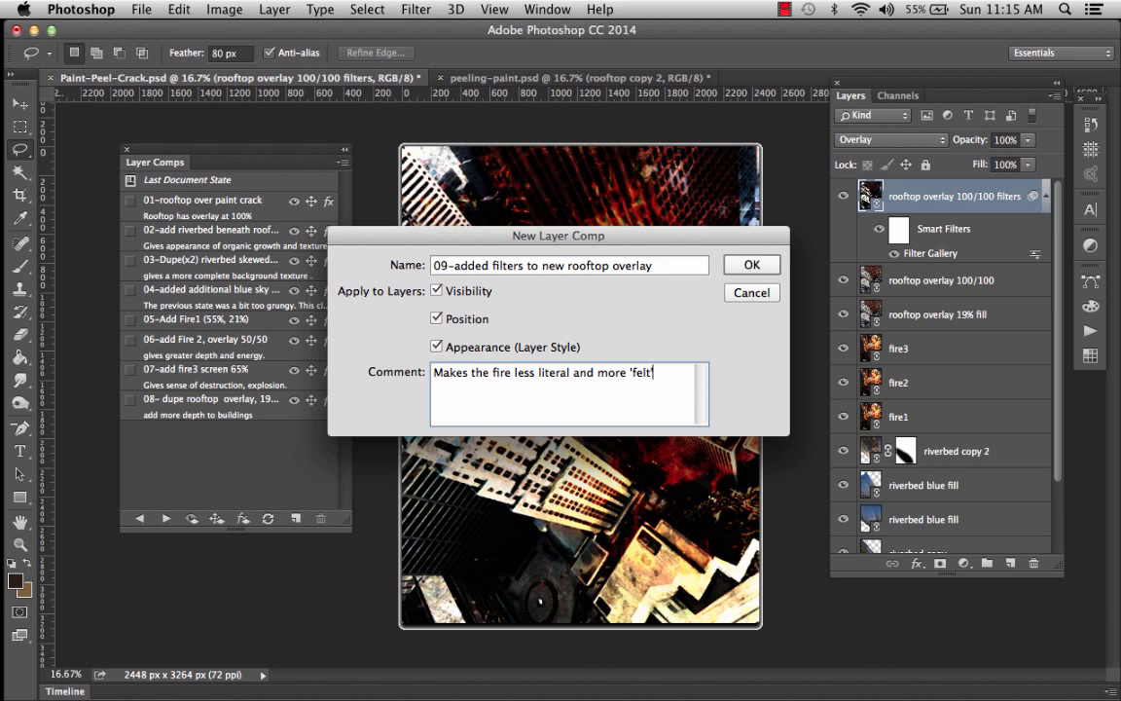
text('.)
click(751, 263)
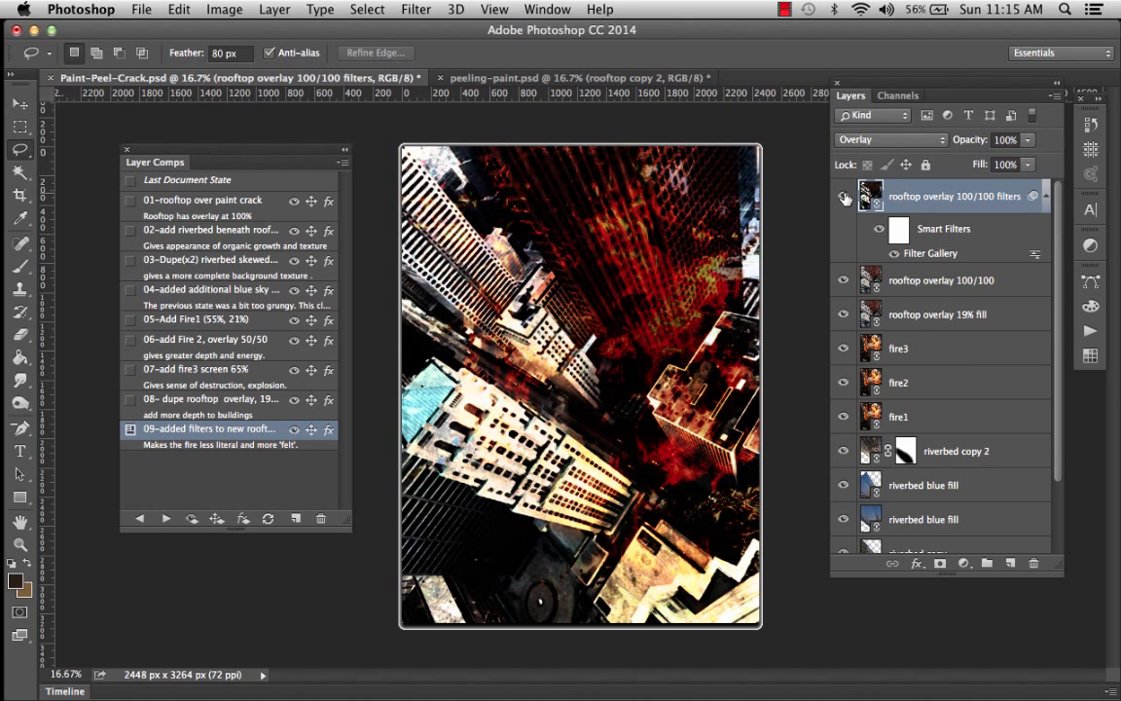
Lasso the red tower area with an 80 px feather, invert the selection, and add it as a layer mask on fire1
click(893, 418)
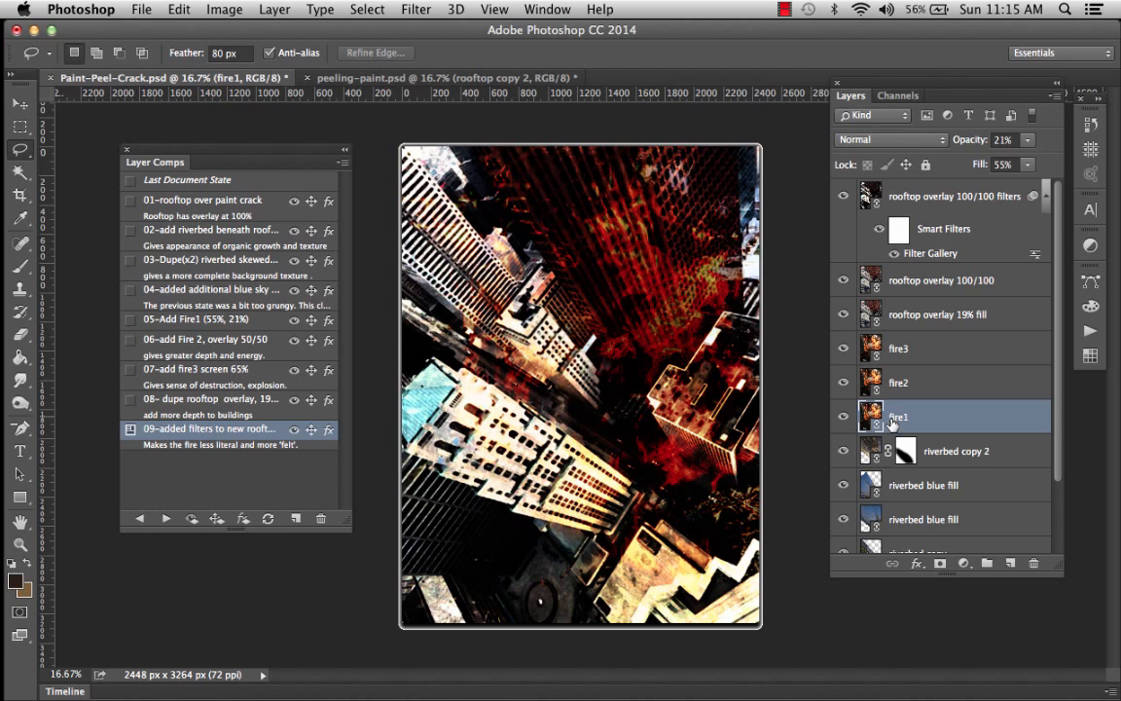
click(843, 416)
click(843, 416)
mouse_move(611, 145)
mouse_down()
mouse_move(551, 202)
mouse_move(550, 261)
mouse_move(632, 338)
mouse_move(709, 330)
mouse_move(718, 284)
mouse_move(705, 209)
mouse_move(690, 174)
mouse_move(623, 146)
mouse_up()
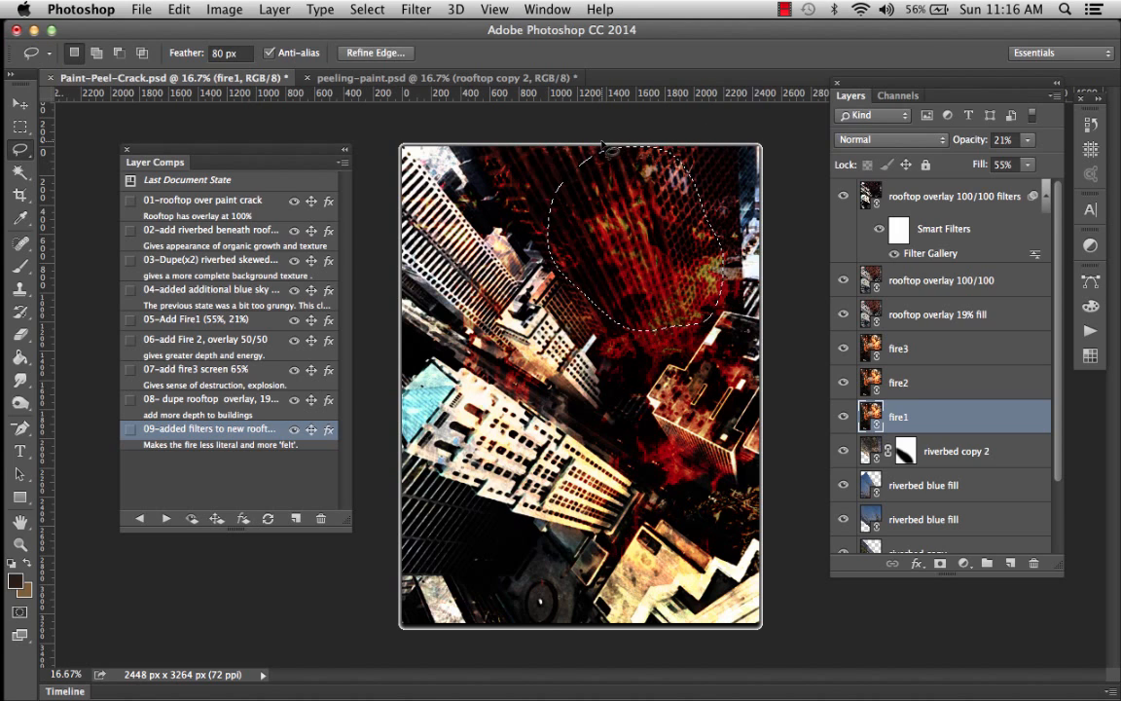
click(367, 9)
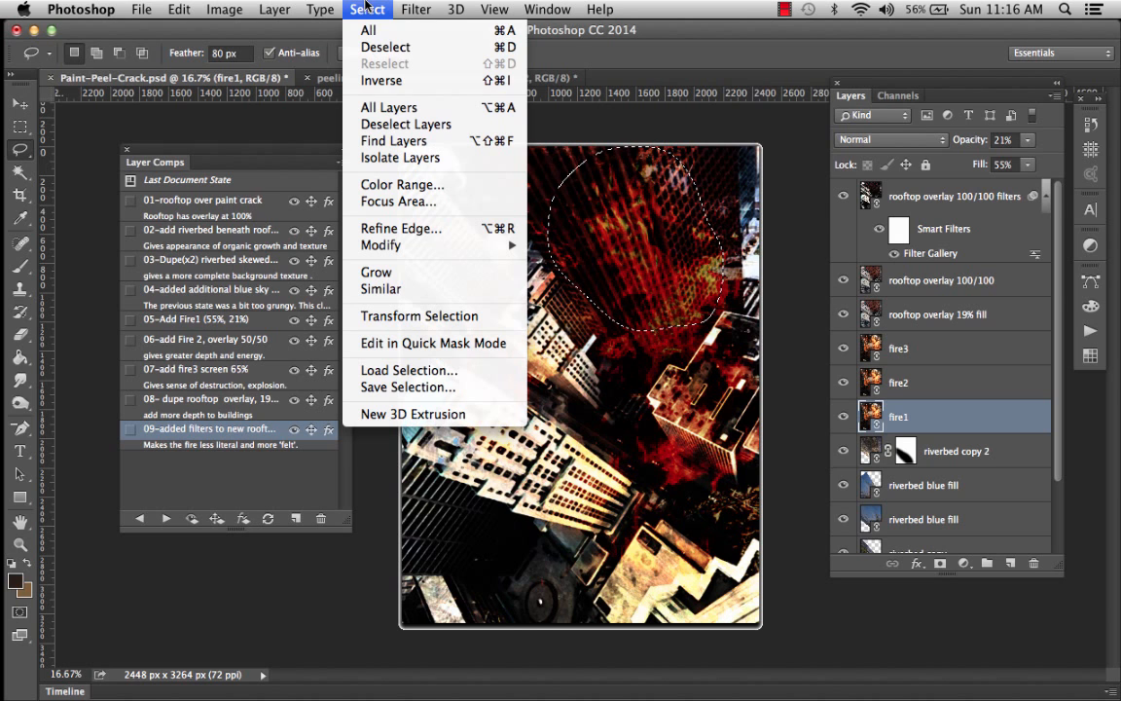
click(381, 80)
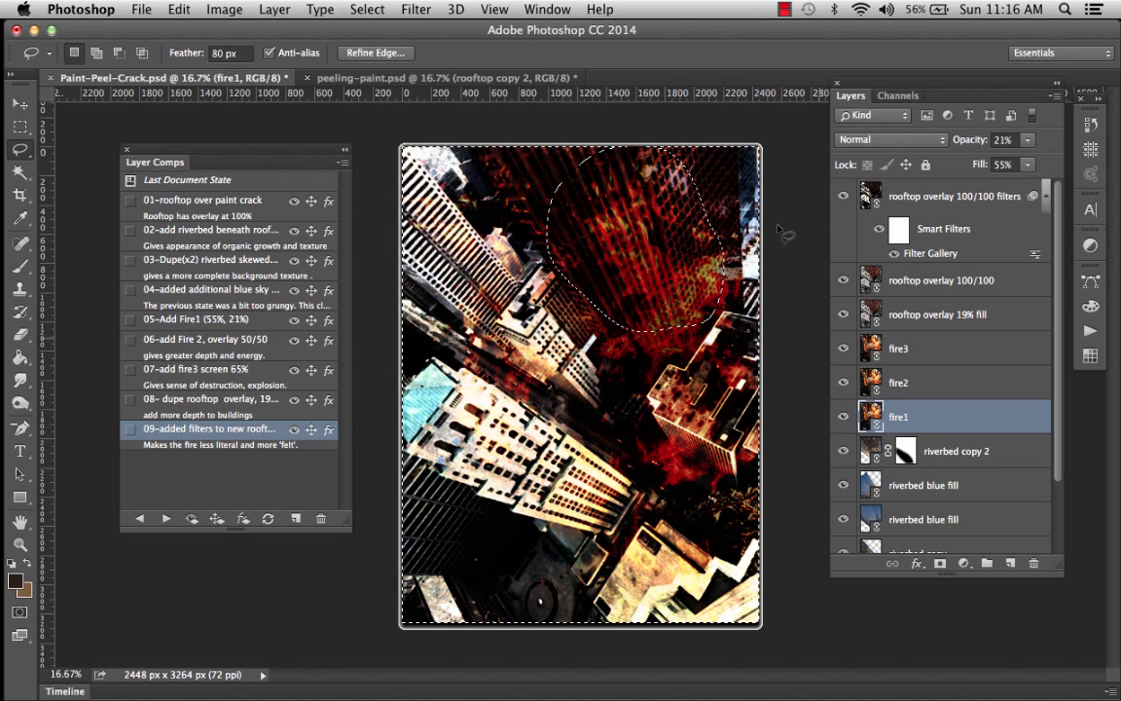
click(940, 563)
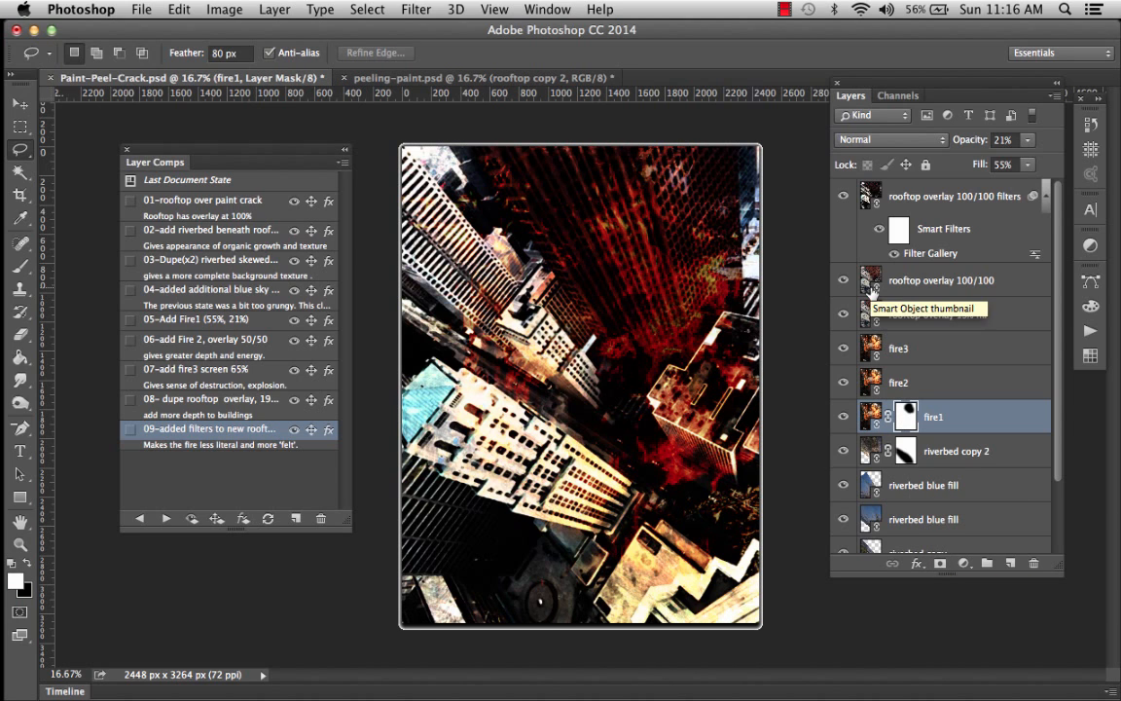
Record layer comp "10-added partial mask to fire 1" with the comment "makes right building less messy and red but keeps brightness of other buildings"
click(296, 519)
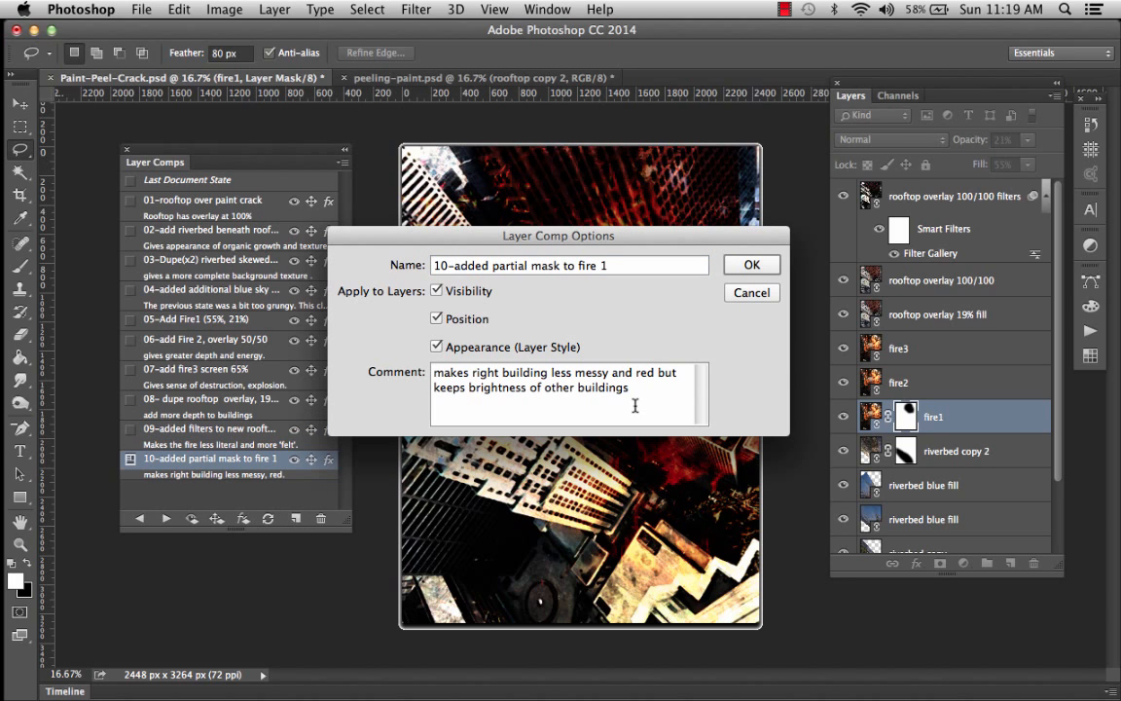
click(752, 265)
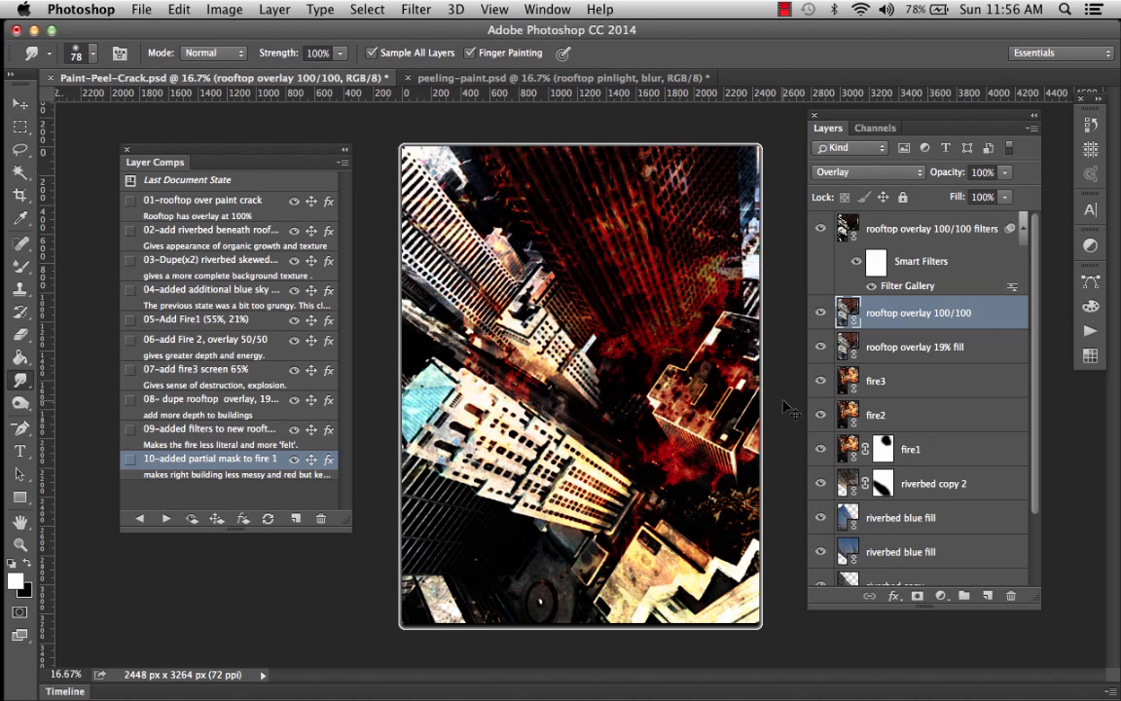
Duplicate the filtered rooftop overlay layer and give the copy a Field Blur of 211 px
key(super+j)
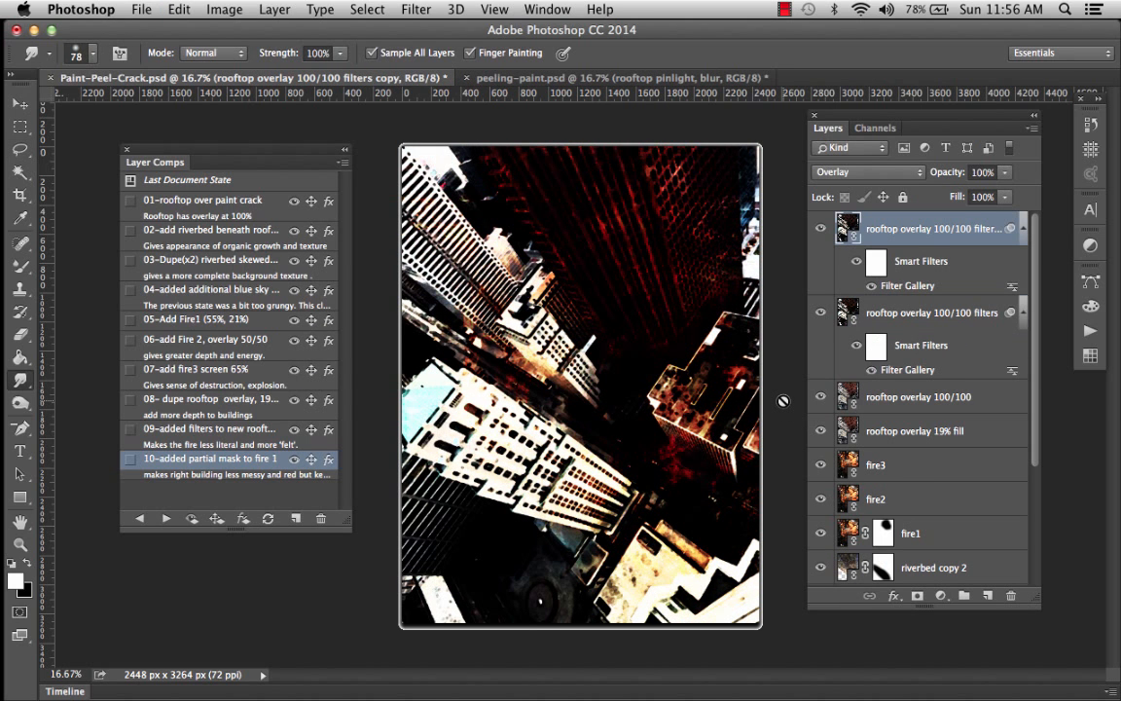
click(414, 8)
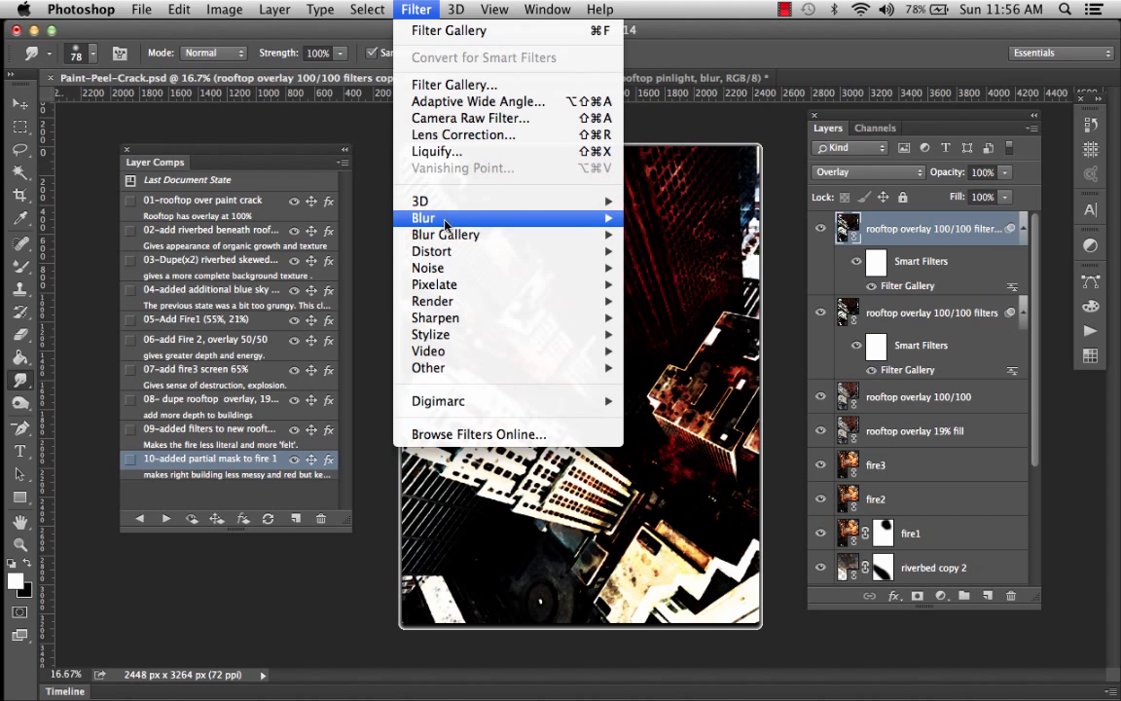
mouse_move(447, 220)
mouse_move(472, 235)
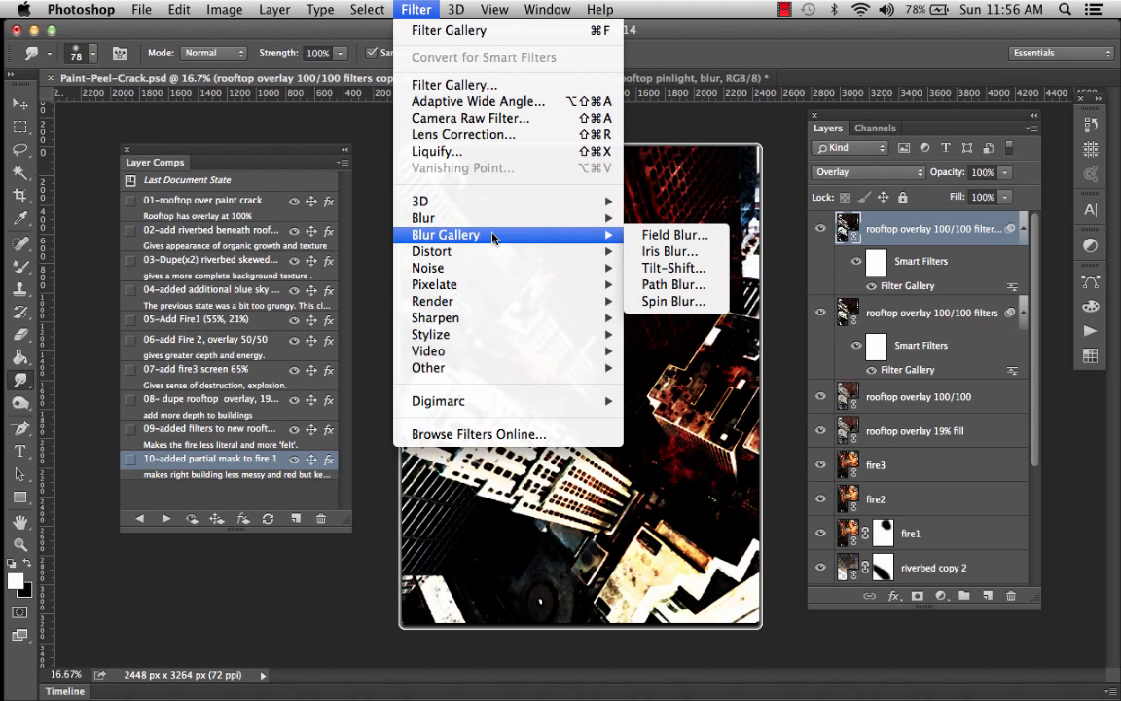
click(658, 238)
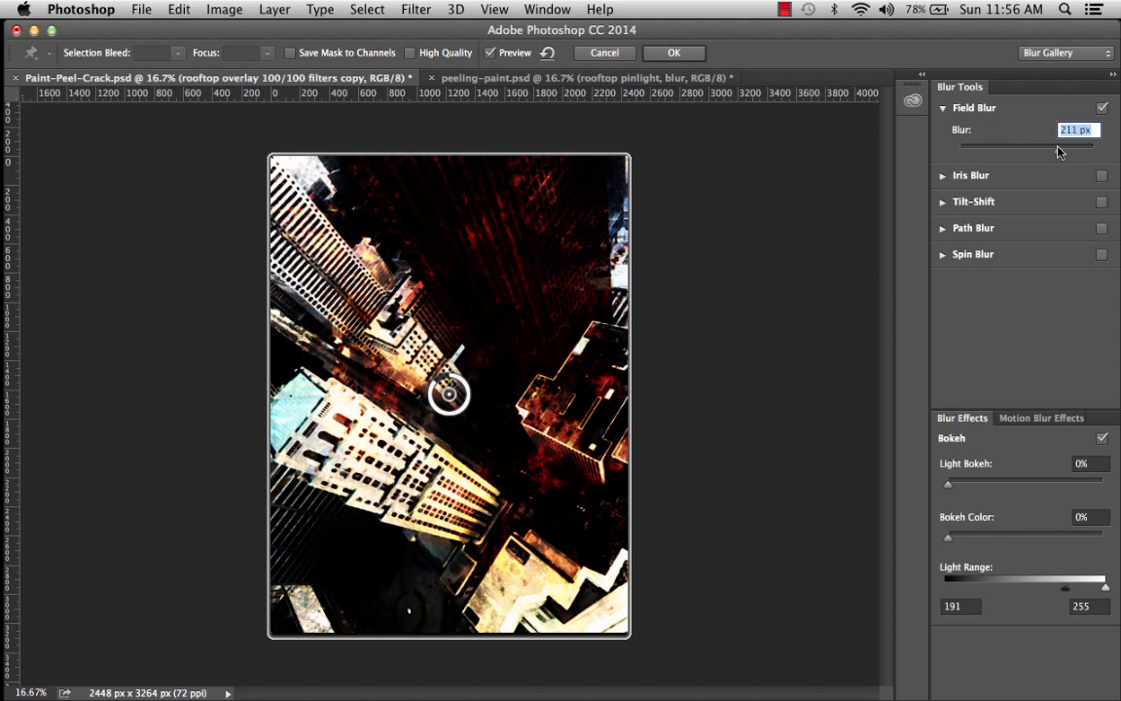
Add an Iris Blur of 208 px around the centre of the image
click(941, 175)
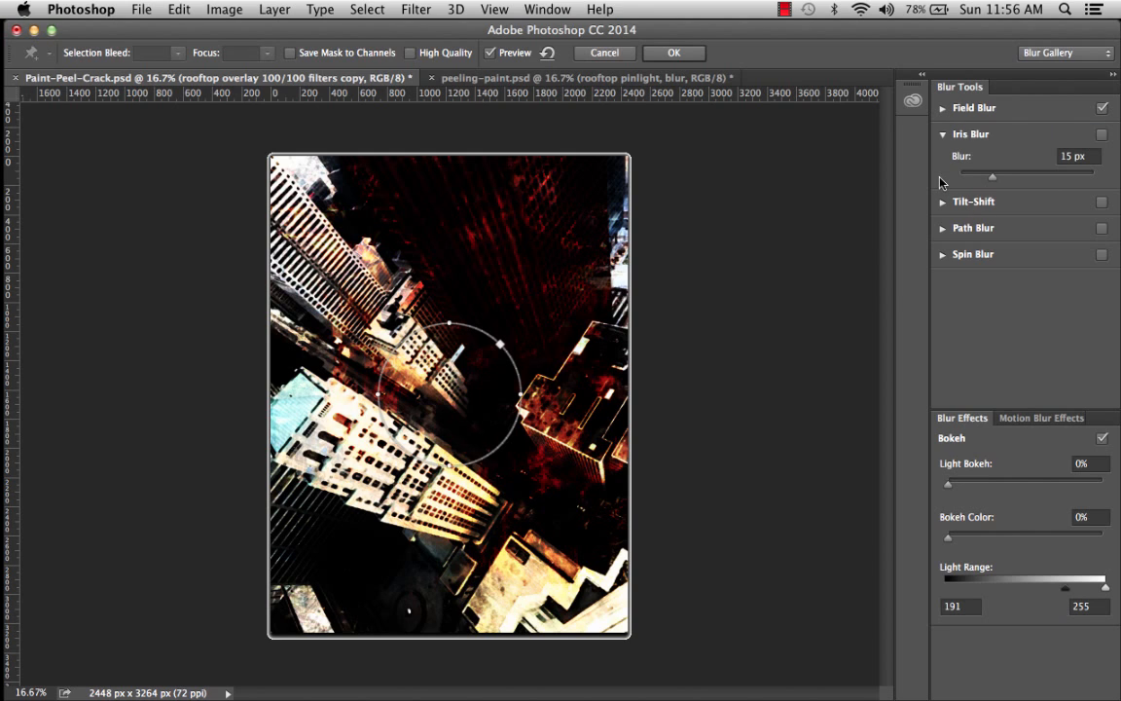
click(1058, 175)
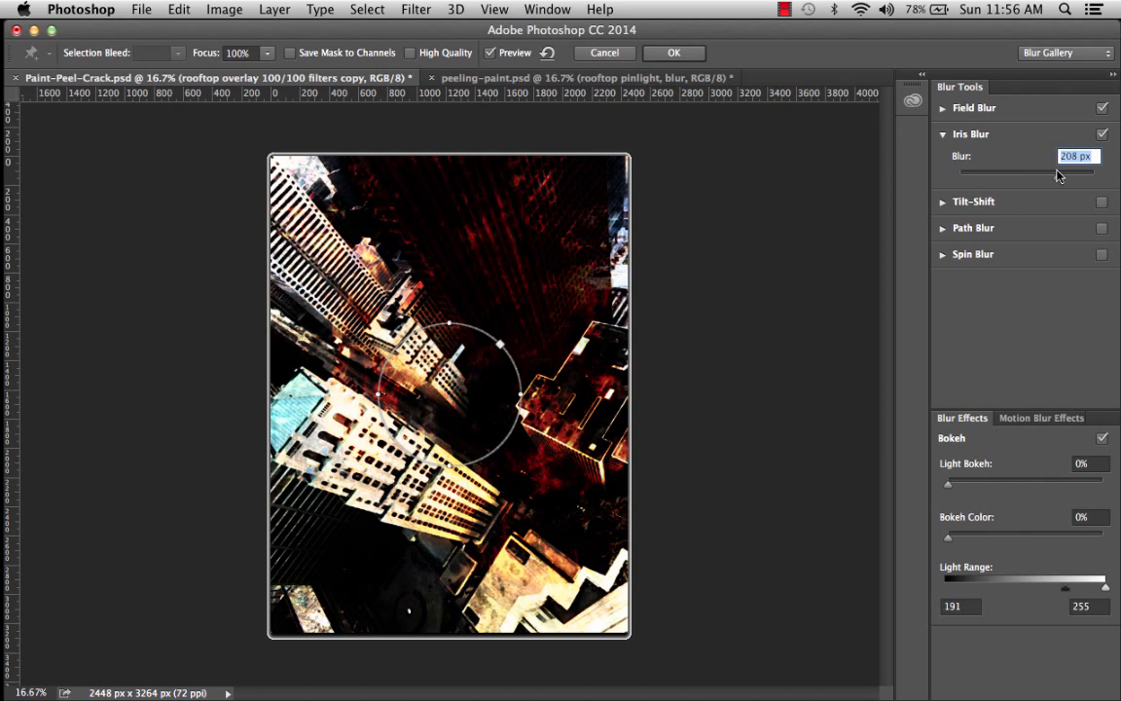
drag(1059, 175, 1047, 176)
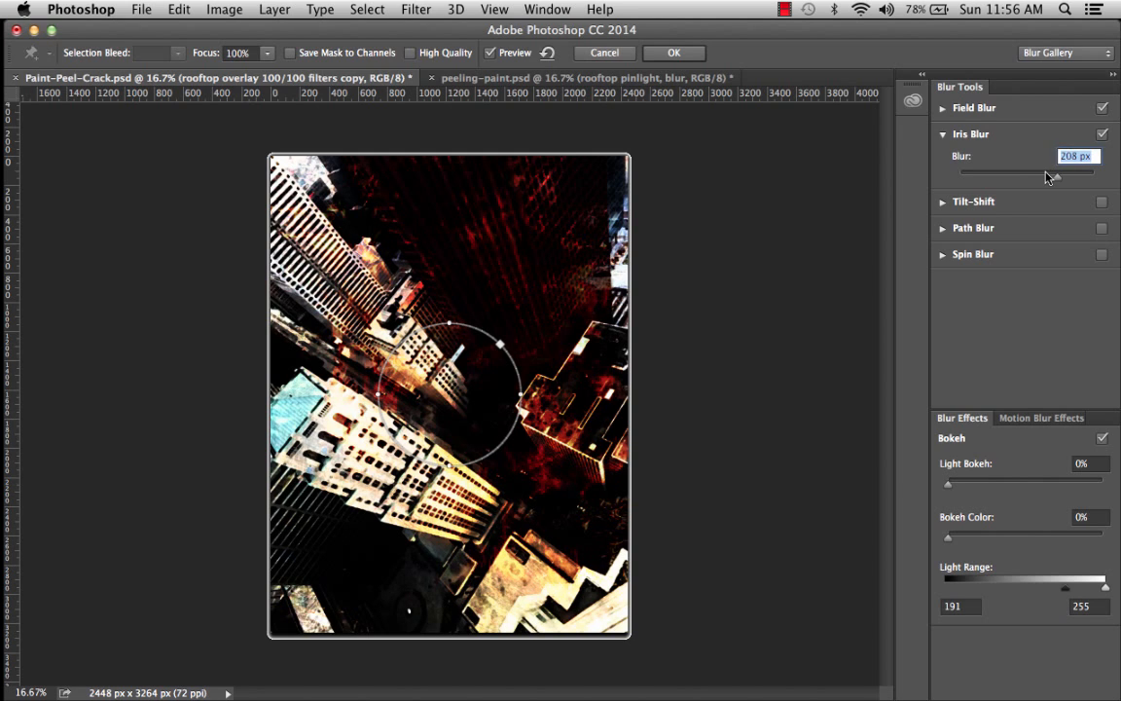
Add a Tilt-Shift blur of 74 px with 33% distortion and rotate its band to about -31.4° along the street
click(942, 203)
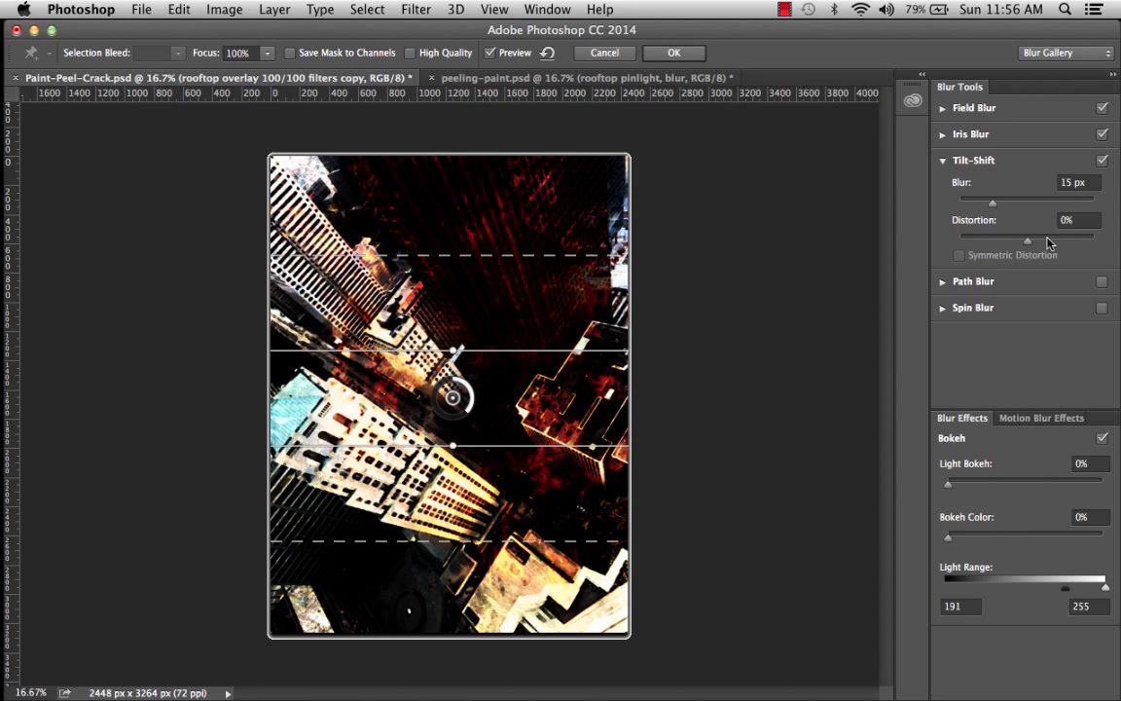
click(1049, 237)
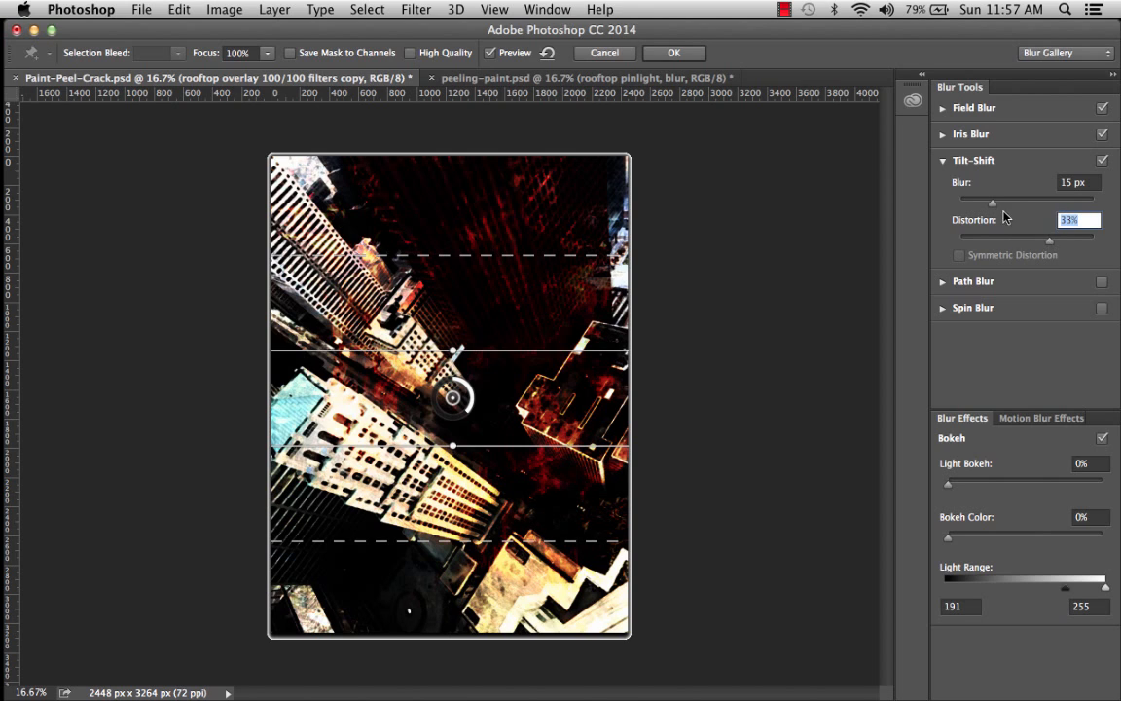
click(1021, 199)
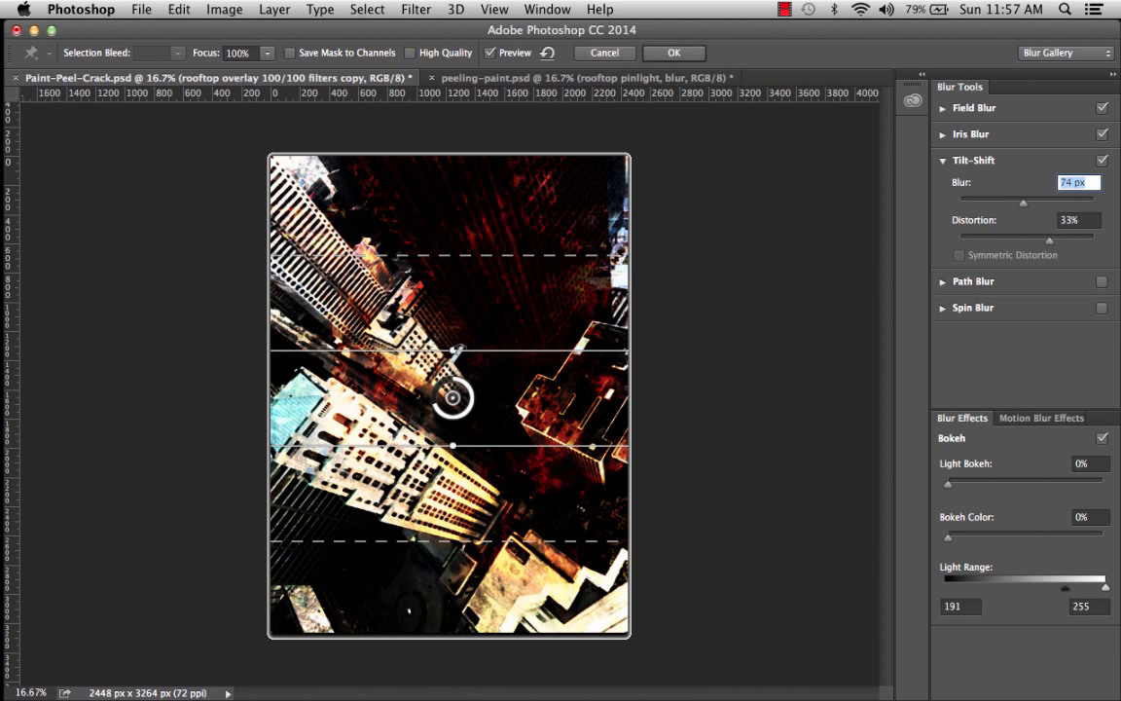
drag(457, 350, 462, 352)
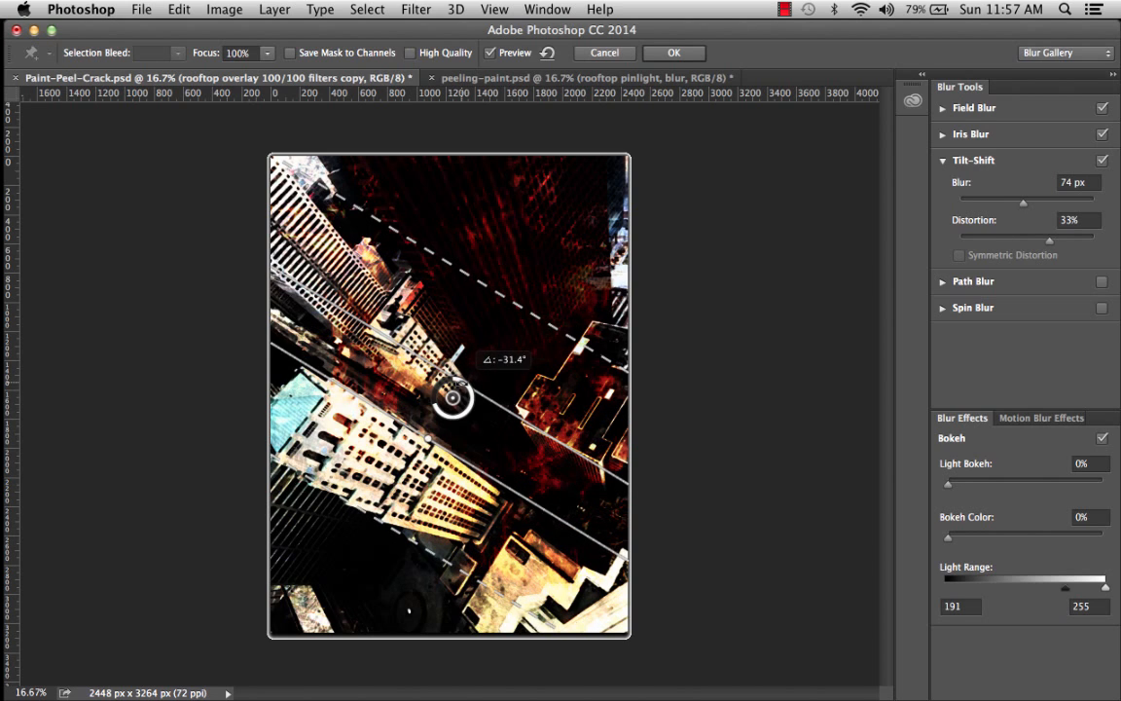
Add a Path Blur with 24% taper and 97 px end point speed diagonally along the upper-left tower, and apply the combined gallery blurs
click(943, 281)
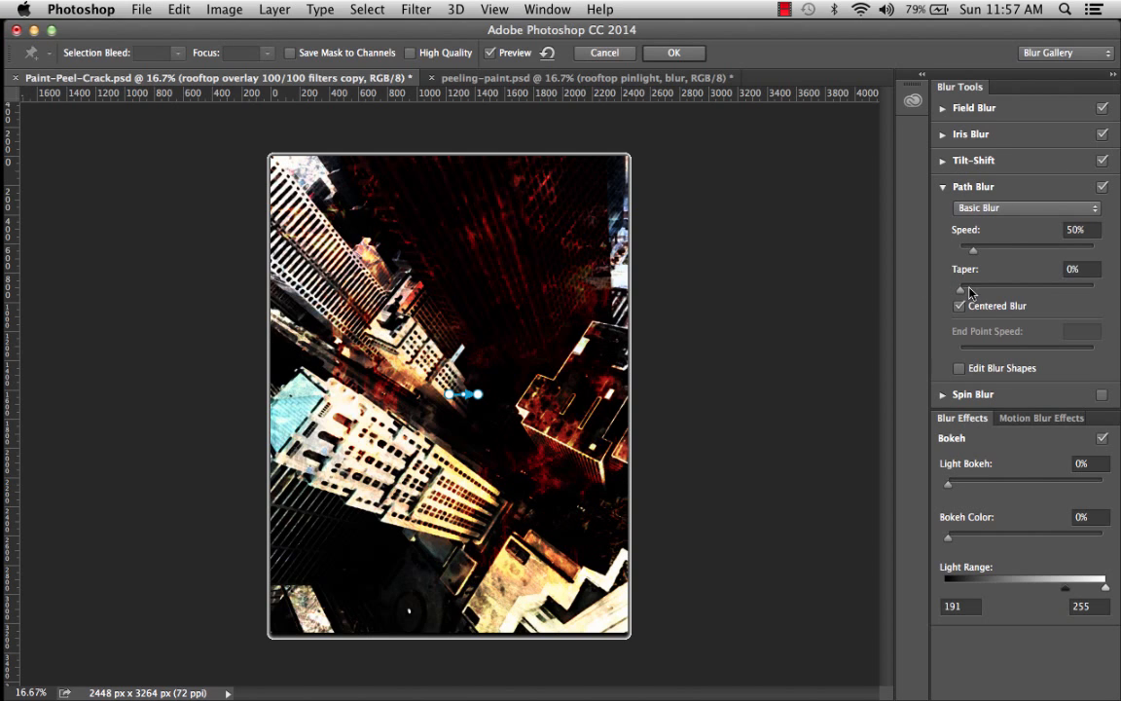
click(1015, 286)
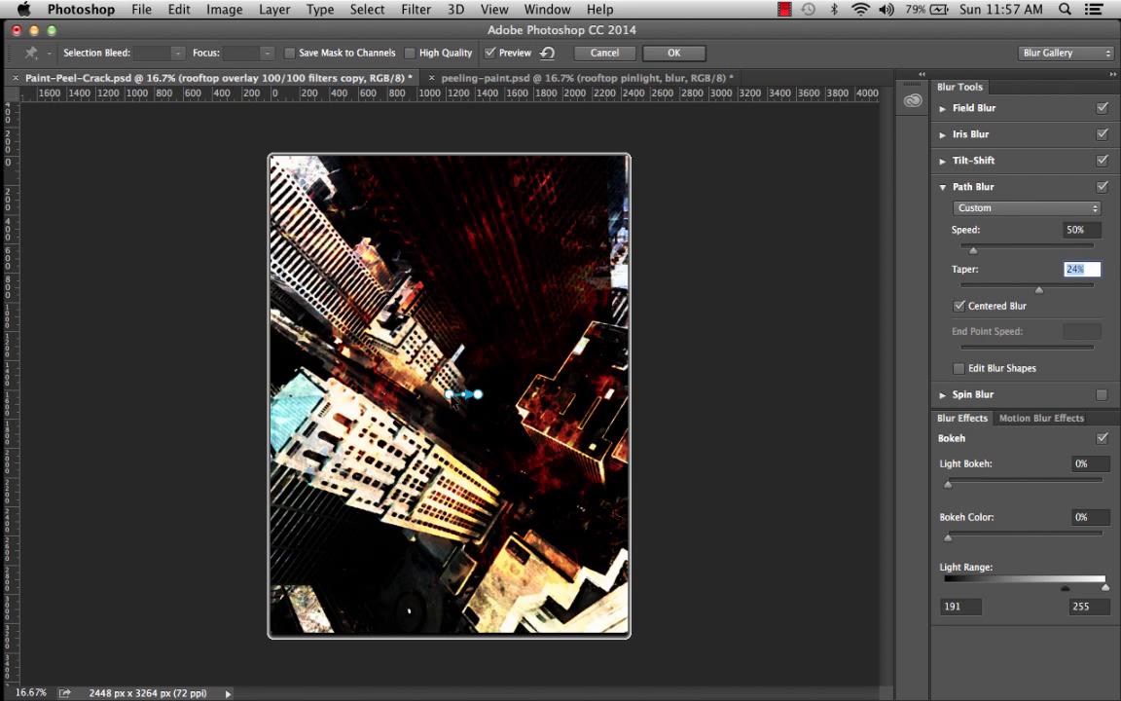
drag(447, 393, 235, 204)
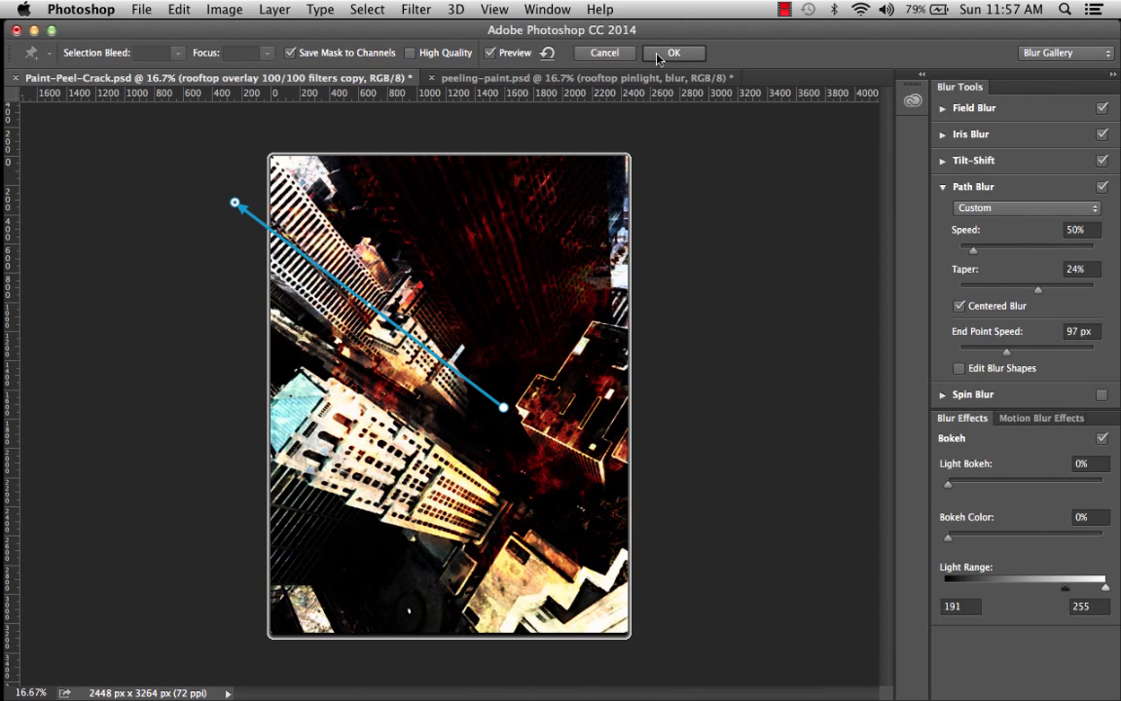
click(412, 55)
click(664, 54)
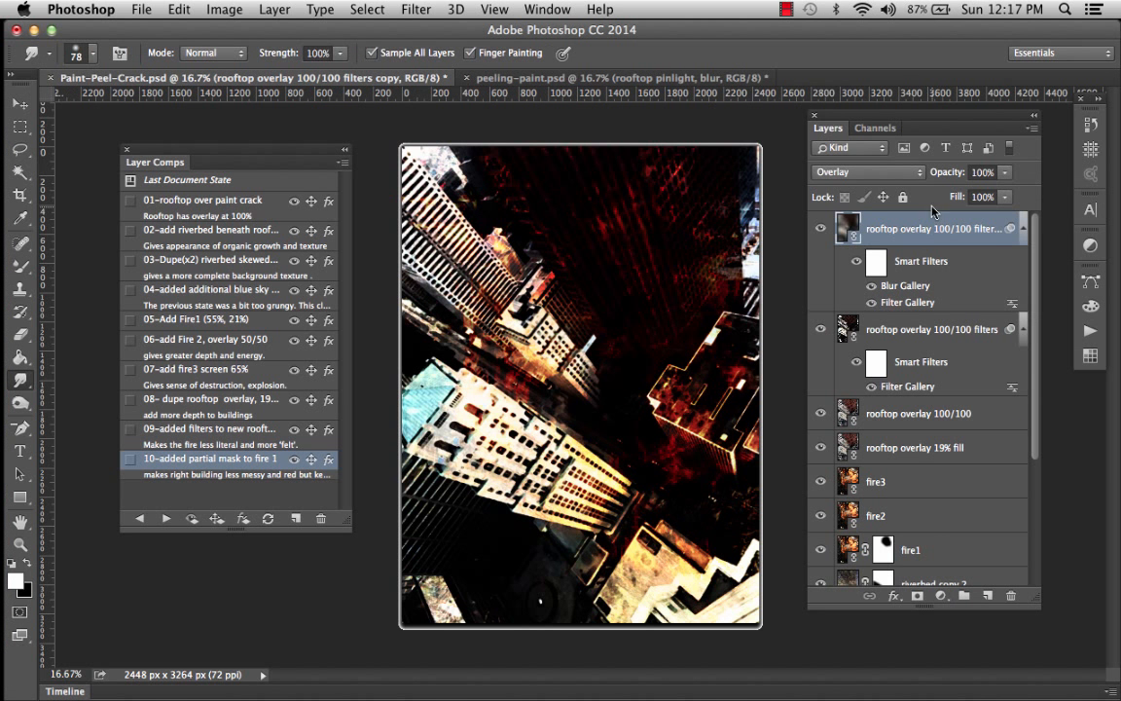
Rename the blurred layer copy as "rooftop blur"
double_click(929, 229)
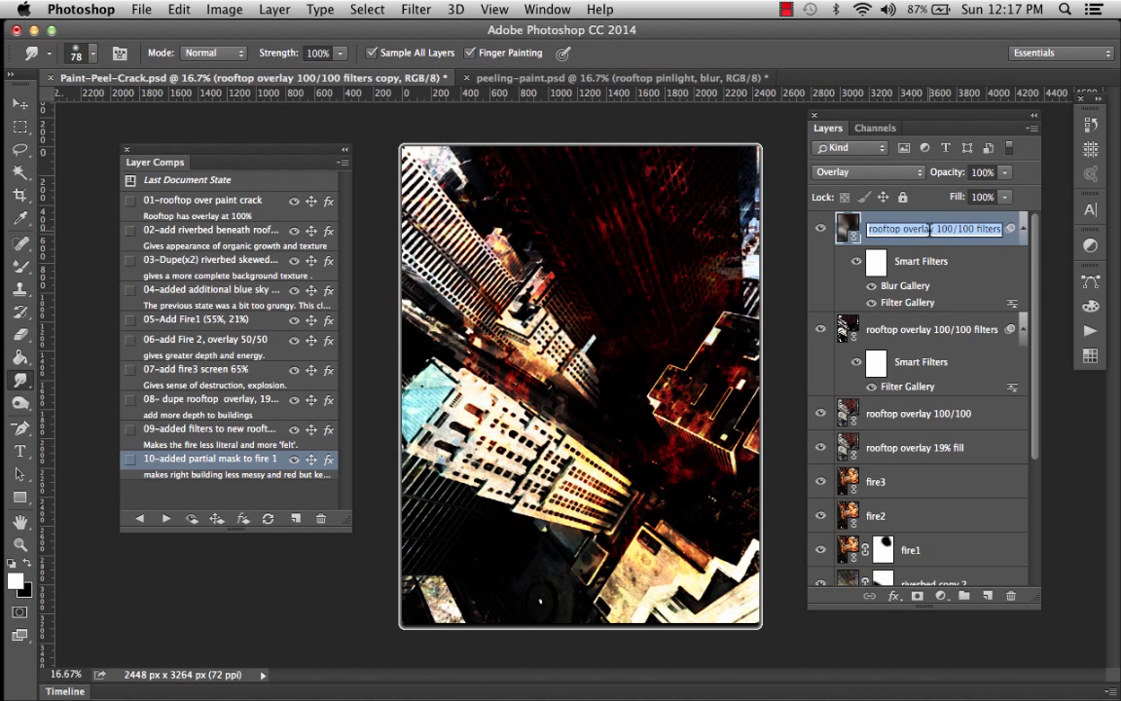
text(rooftop blur)
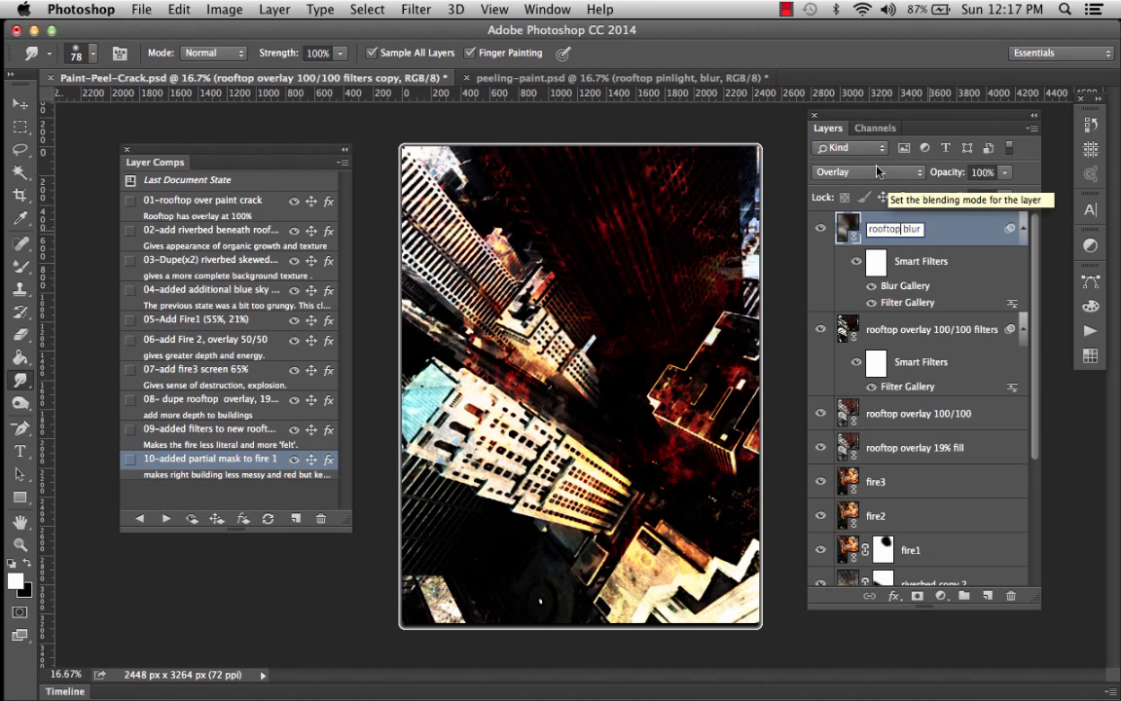
key(Return)
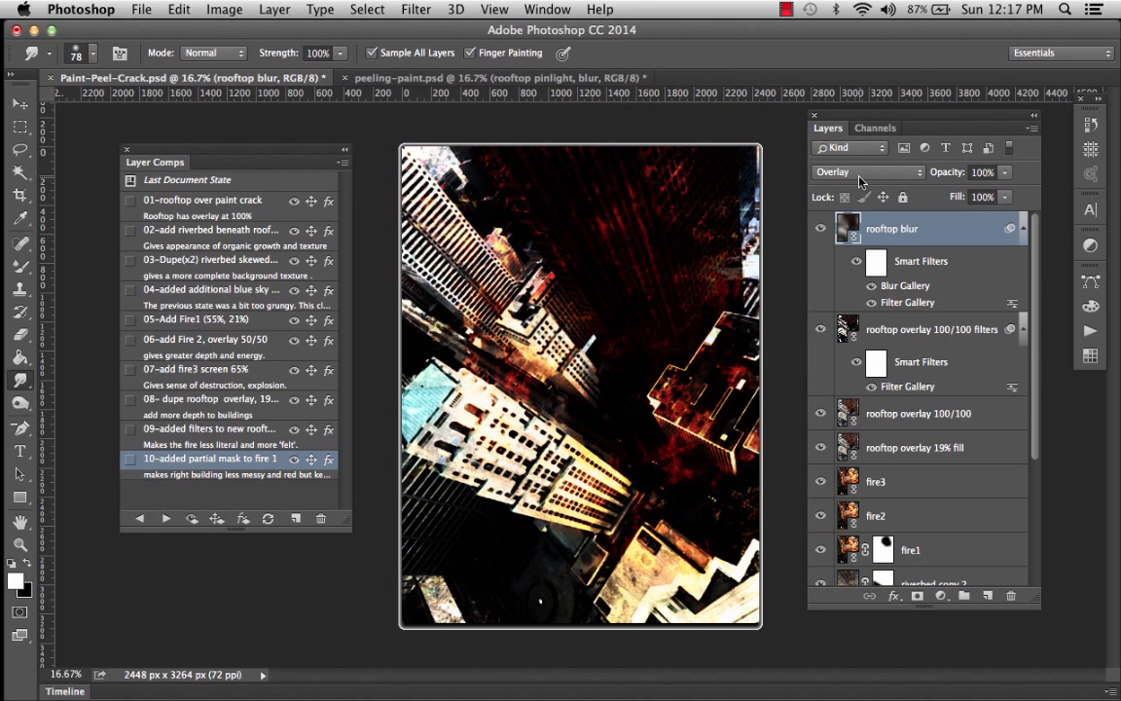
Set the rooftop blur layer's blending mode to Pin Light and its opacity to 71%
click(860, 181)
mouse_move(860, 8)
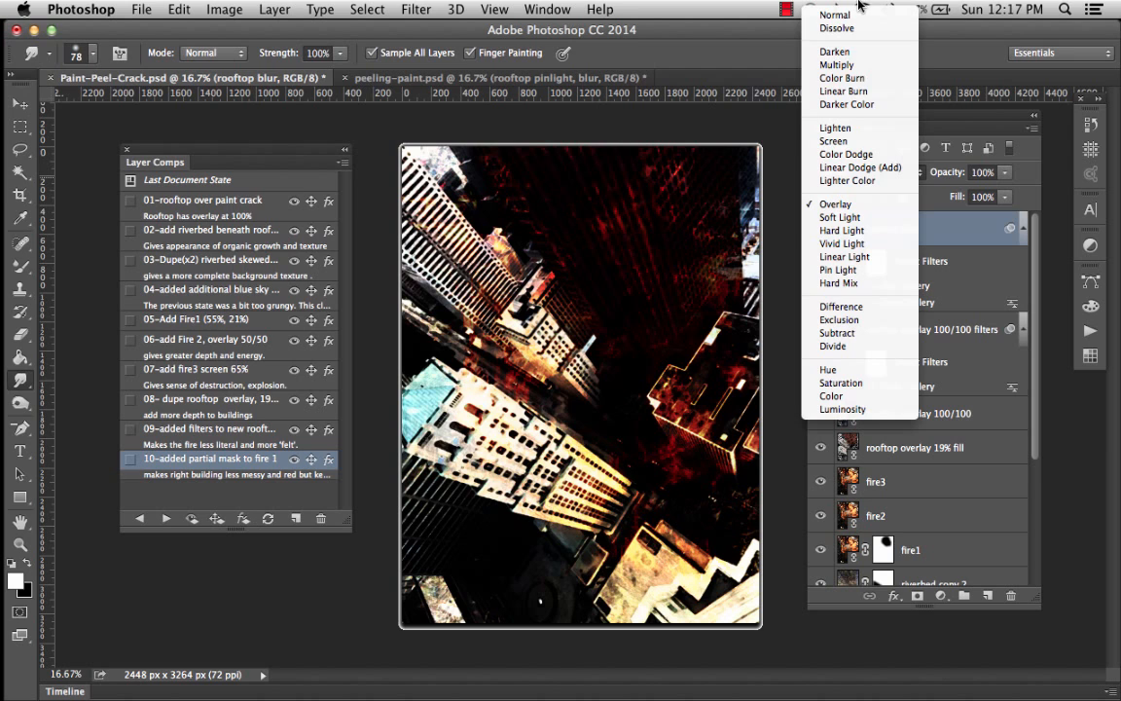
click(881, 280)
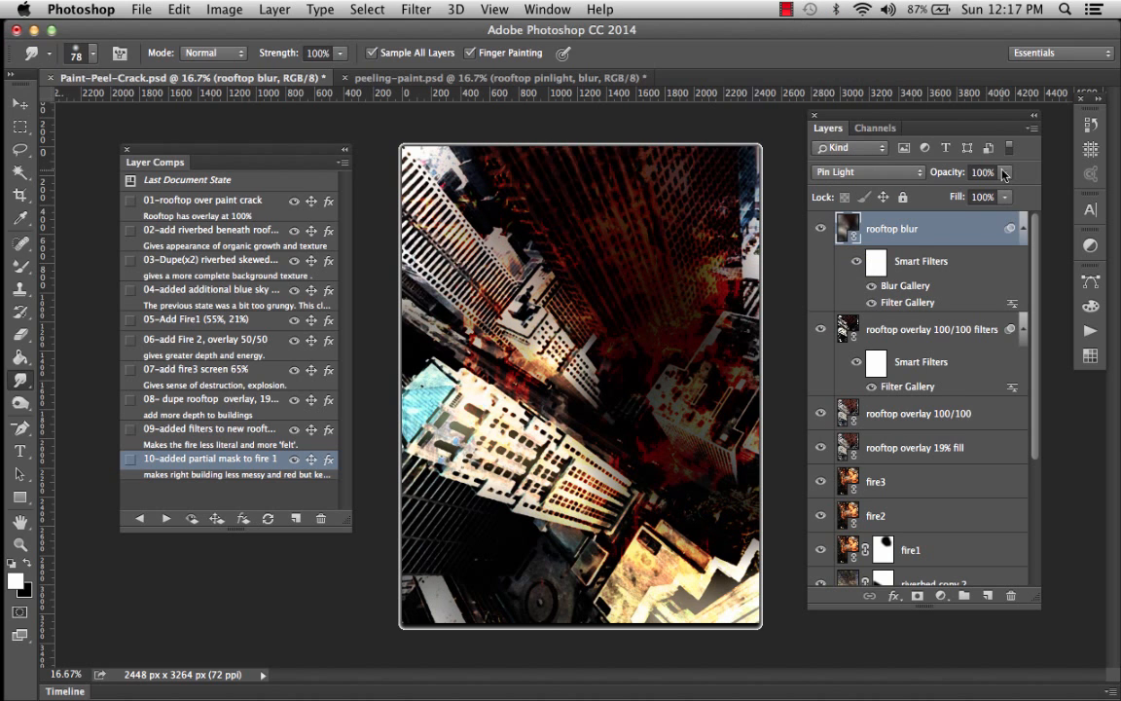
click(1007, 198)
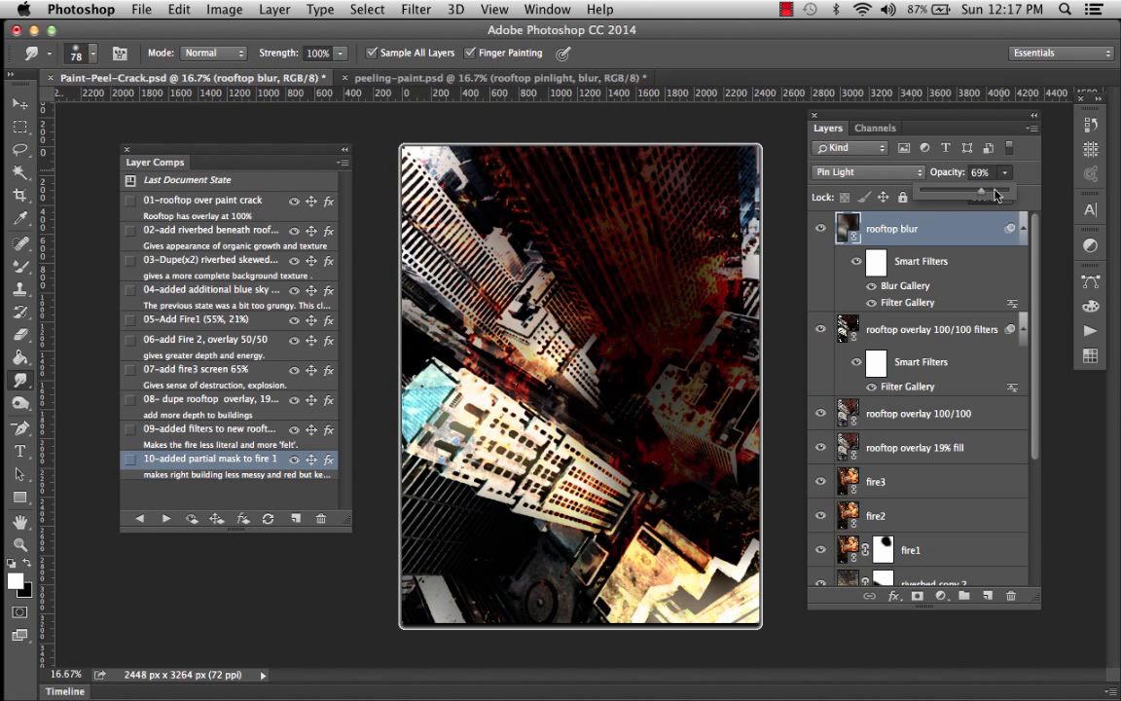
mouse_move(996, 196)
mouse_down()
mouse_move(971, 195)
mouse_move(985, 193)
mouse_up()
click(981, 182)
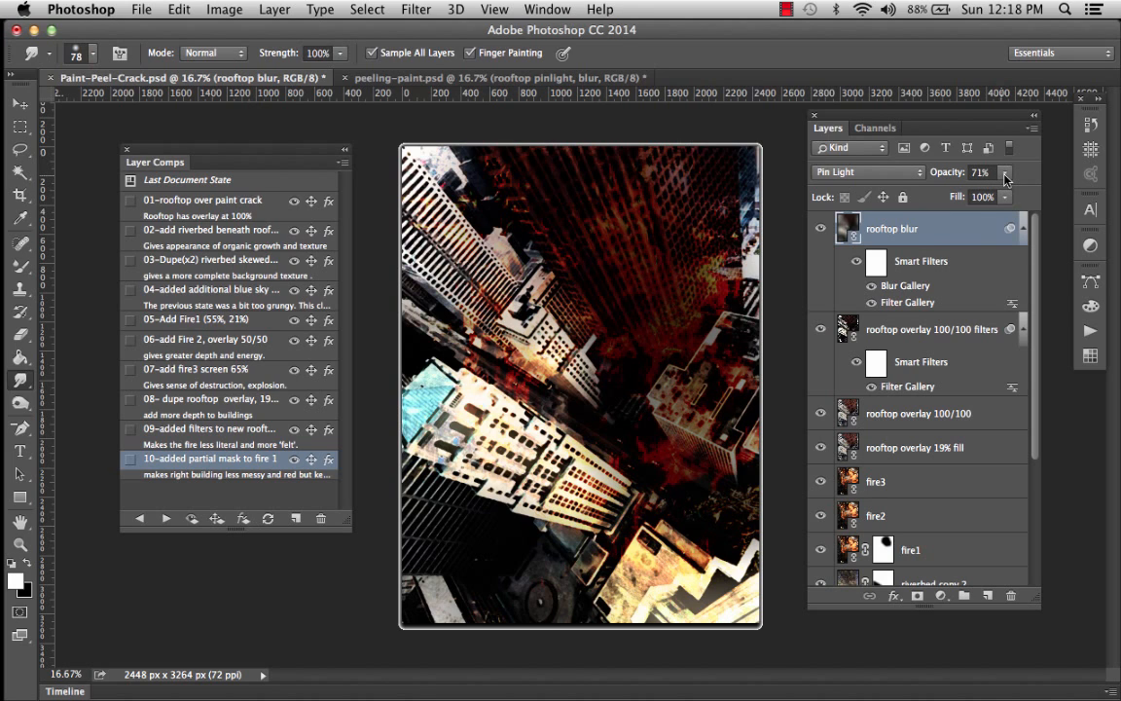
Extend the rooftop blur layer's name to "rooftop blur 70%"
click(1025, 231)
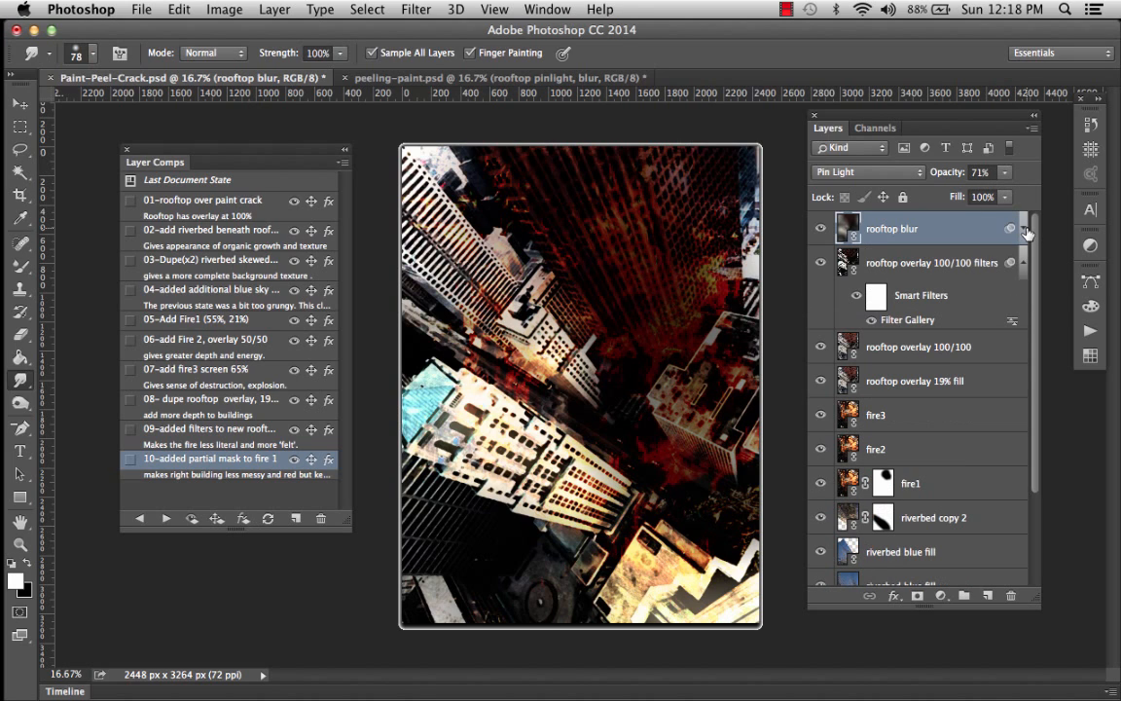
click(1027, 232)
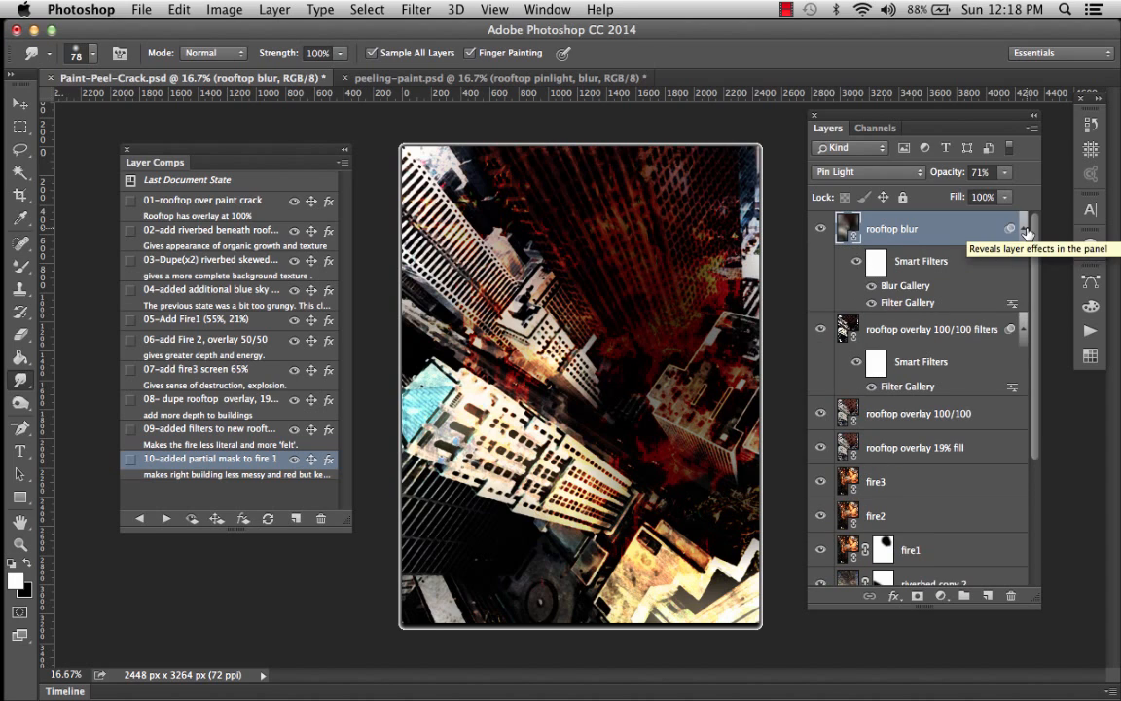
double_click(904, 231)
key(Right)
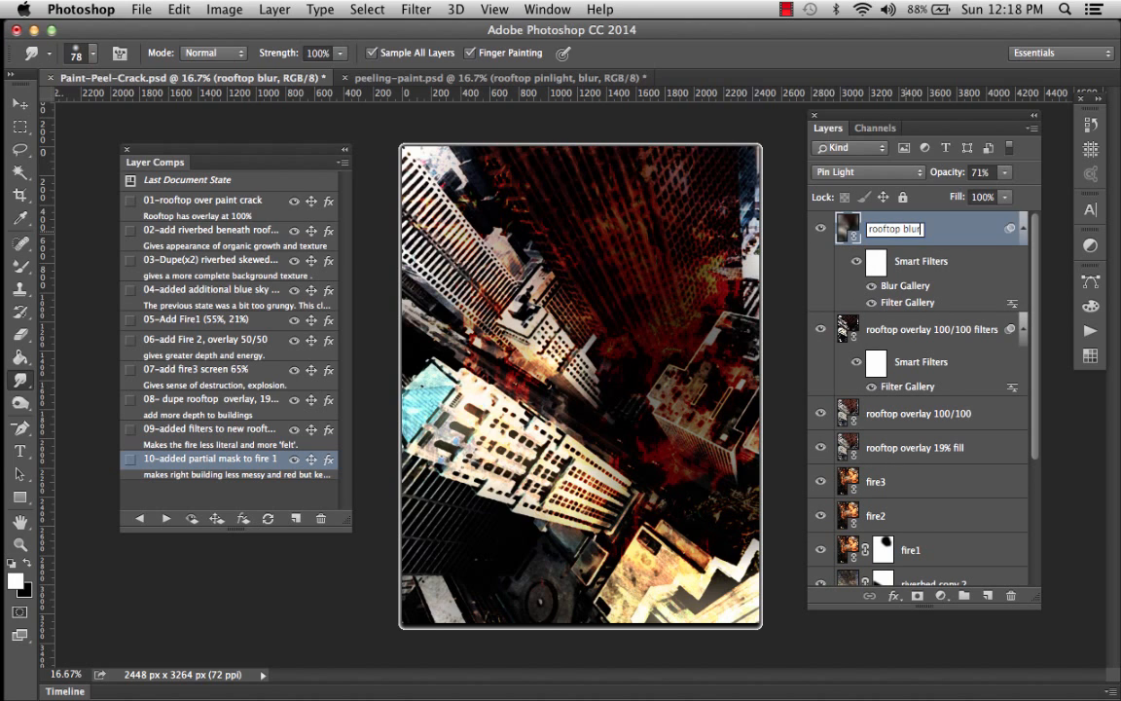
text(70)
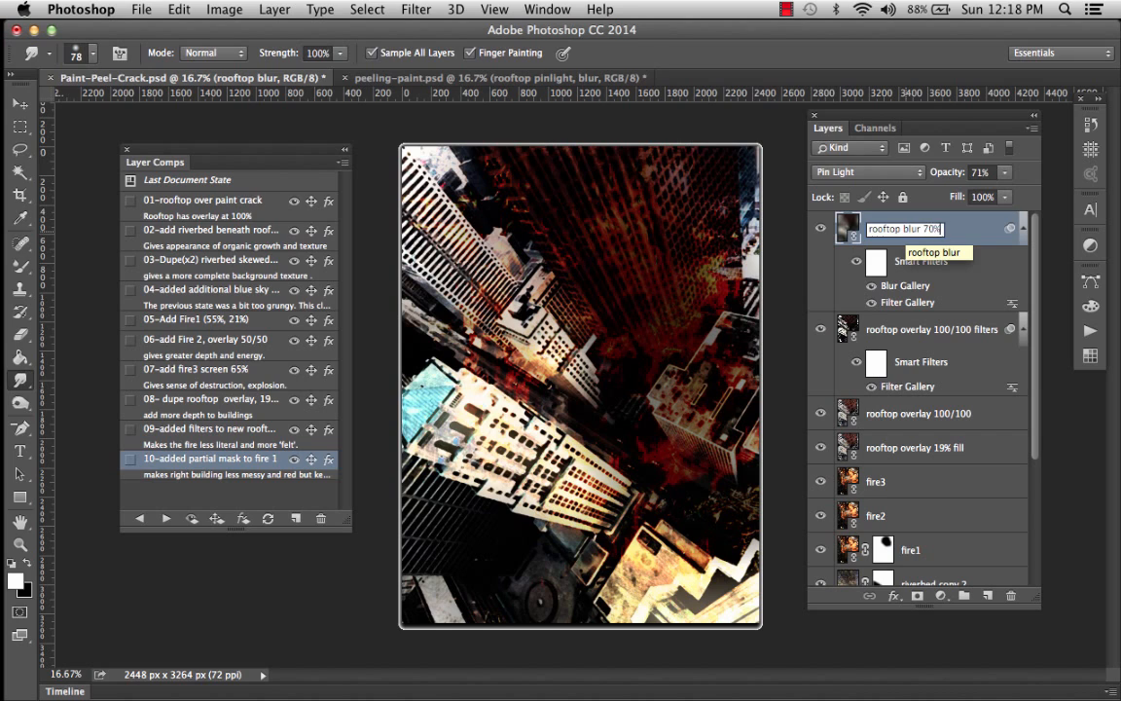
text(%)
key(Return)
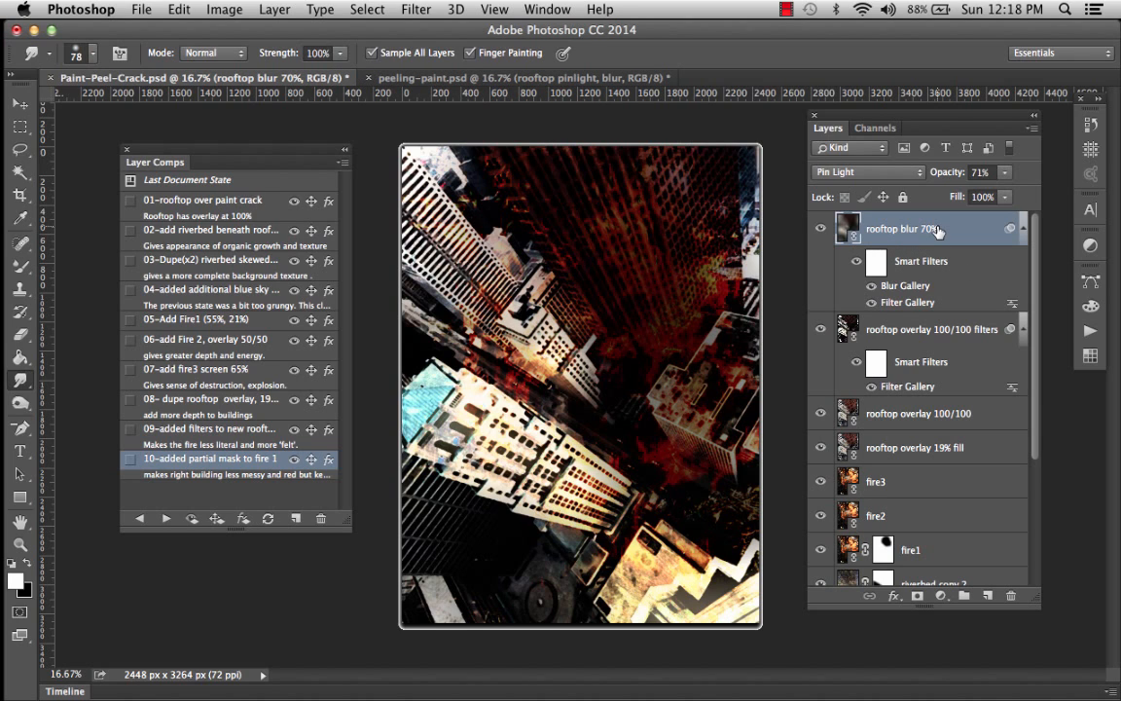
Duplicate the rooftop blur 70% layer and set the copy to Darker Color blending at 22% opacity
drag(937, 229, 989, 596)
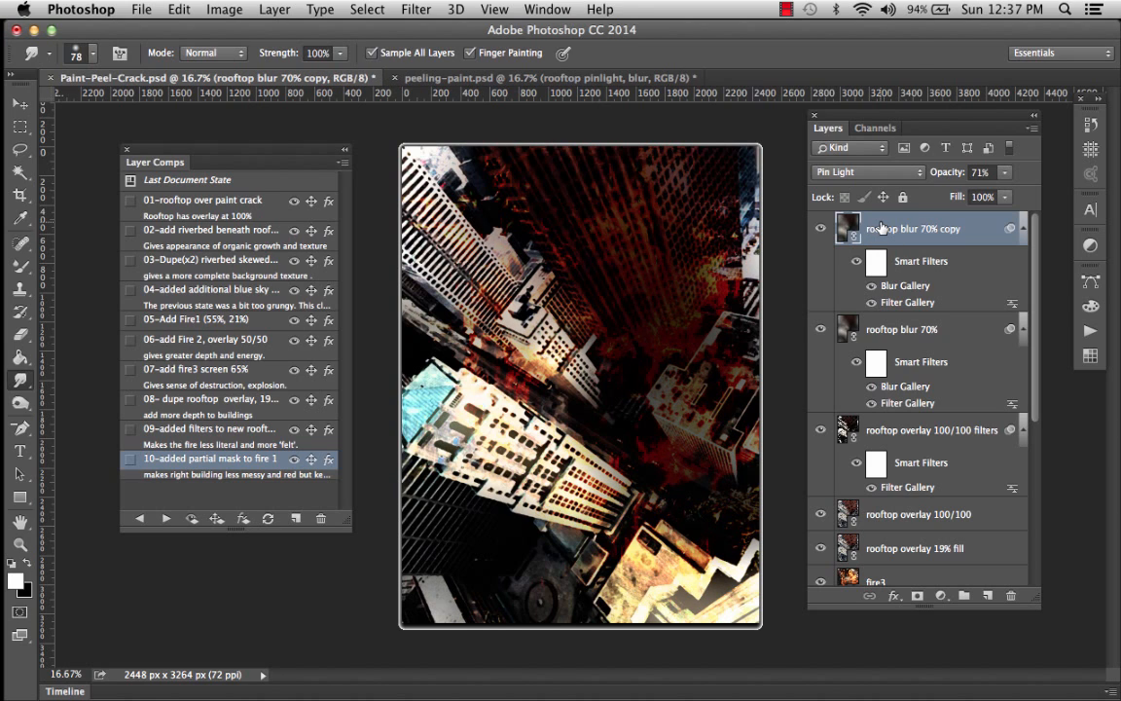
click(899, 174)
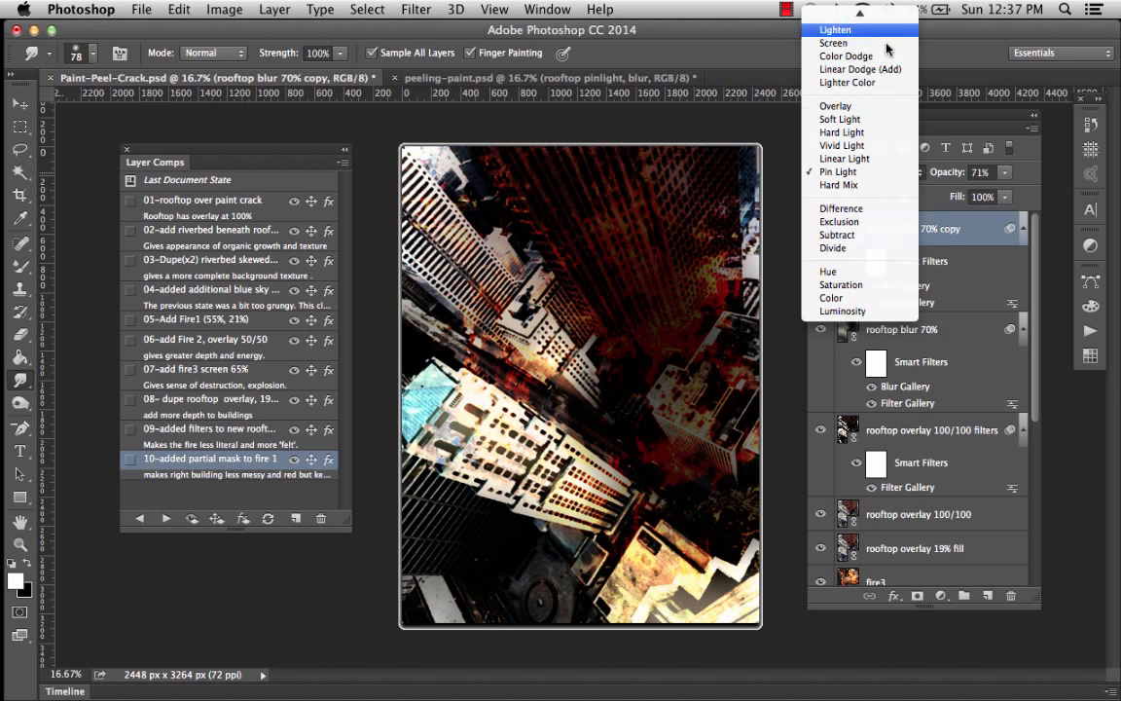
mouse_move(885, 8)
click(846, 104)
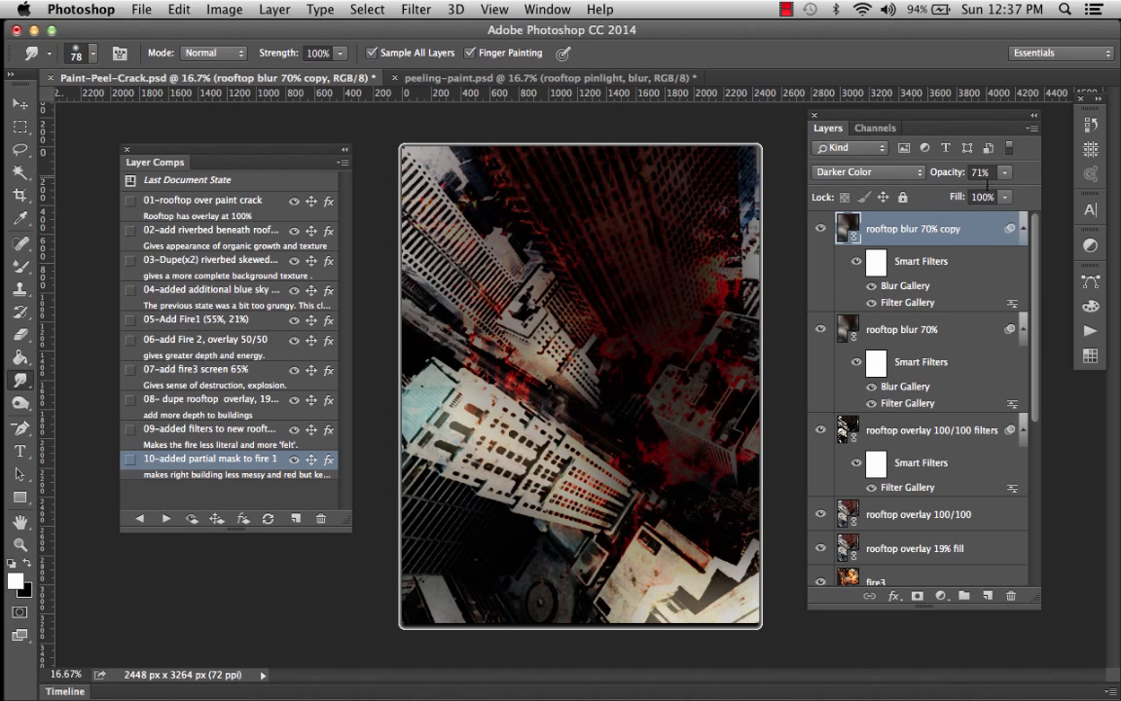
click(1006, 173)
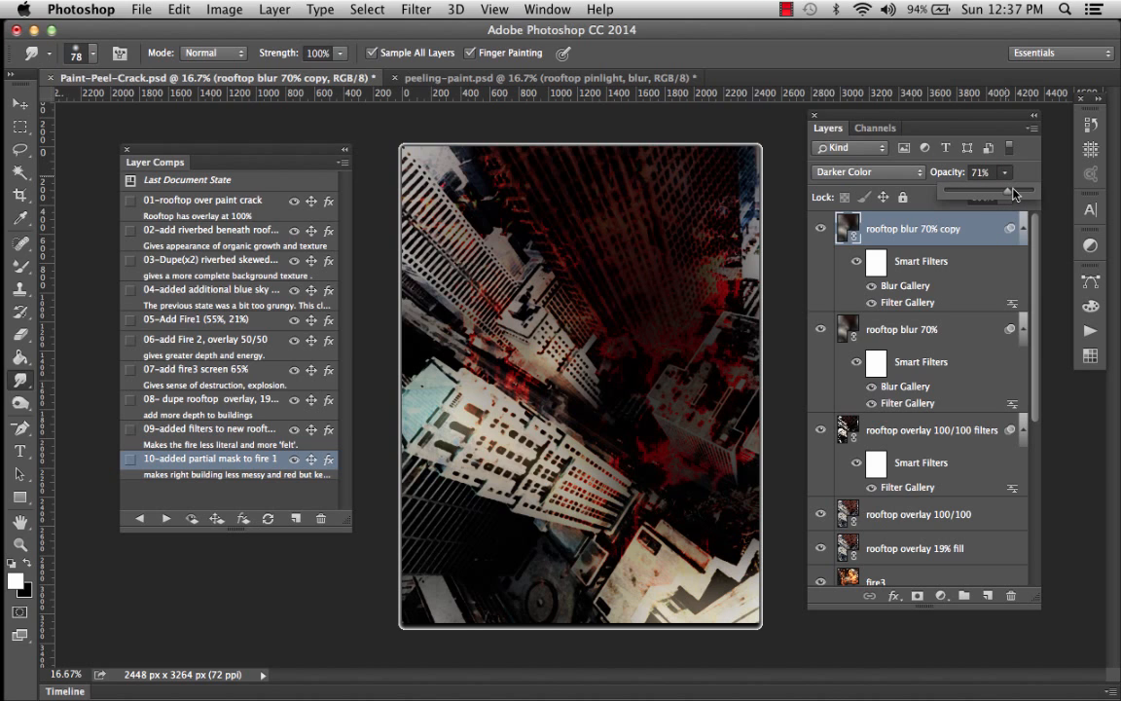
drag(1014, 194, 1009, 194)
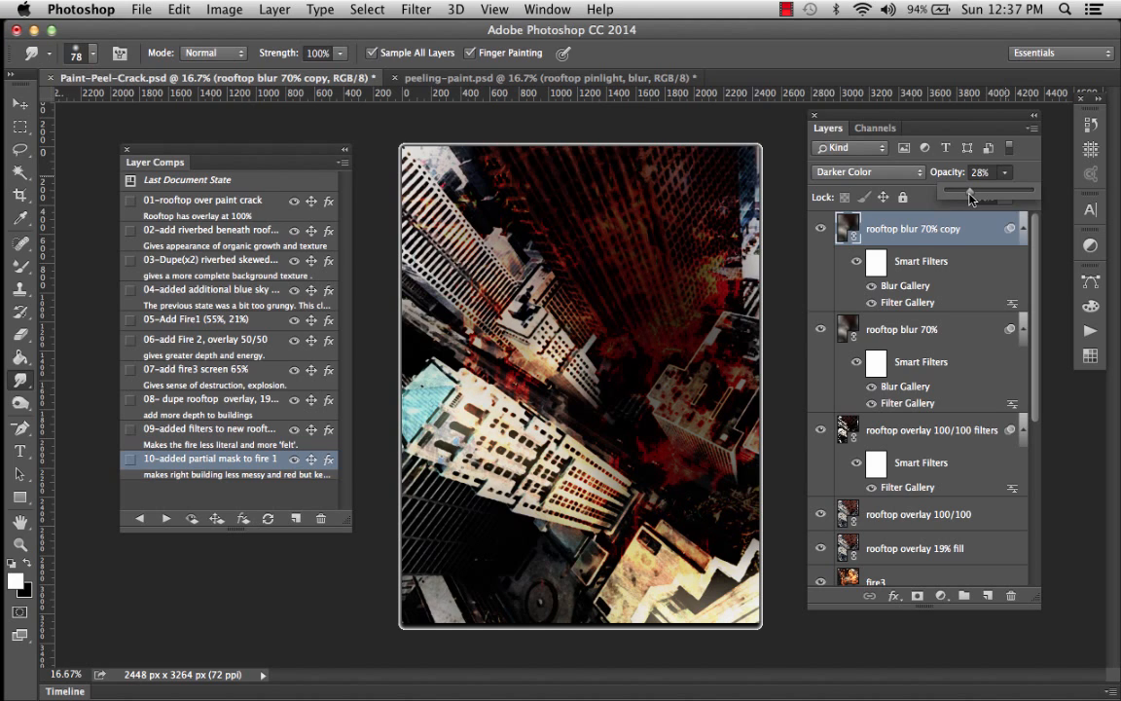
drag(972, 193, 964, 193)
Rename the duplicated blur layer as "rooftop blur 22% Darker Color"
click(916, 236)
double_click(907, 231)
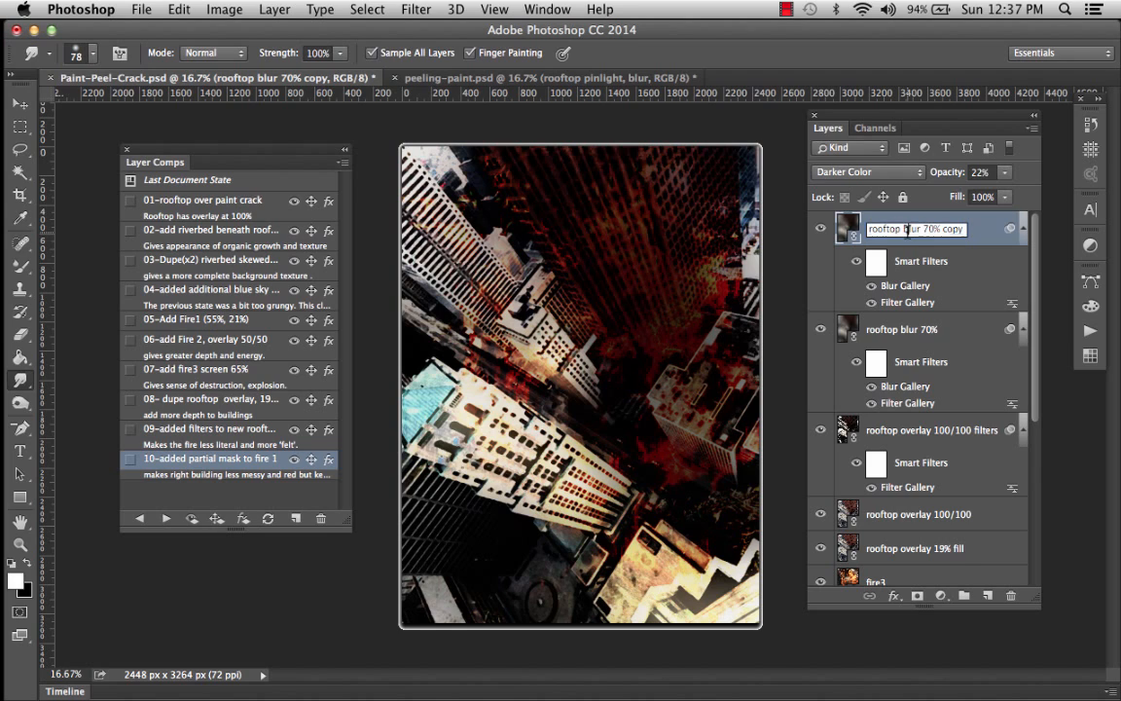
drag(923, 230, 982, 232)
key(BackSpace)
text(22% Darker Color)
key(Return)
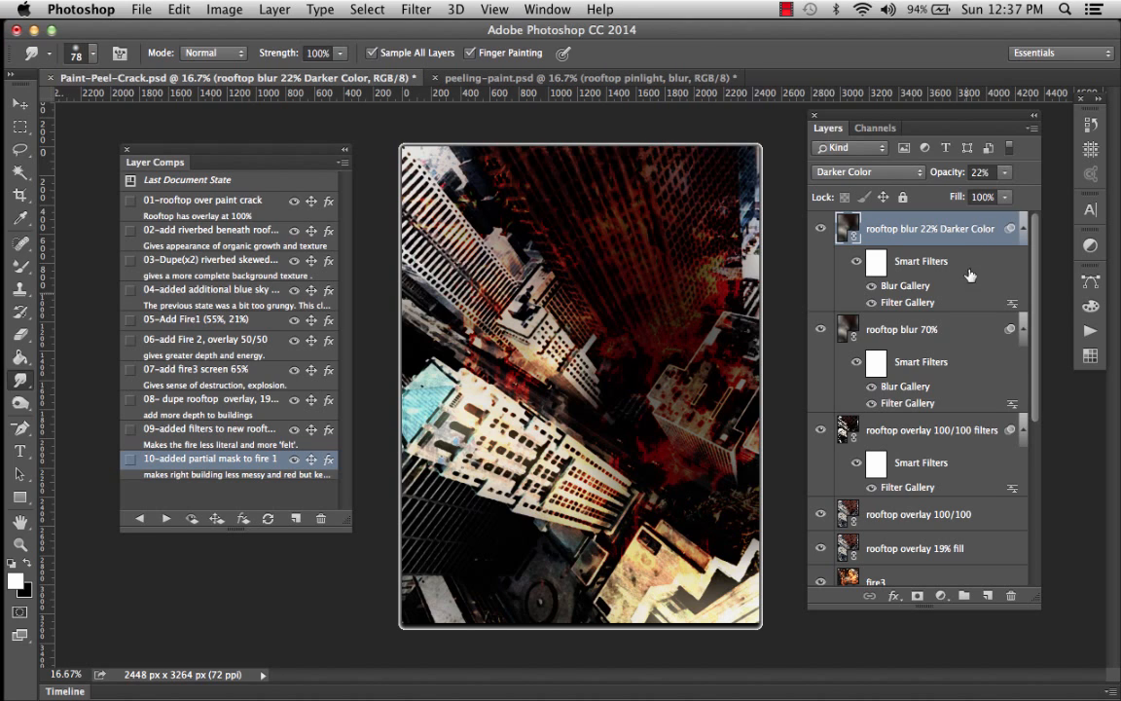
Compare the composite with the rooftop blur 70% and rooftop blur 22% Darker Color layers hidden and shown
click(922, 331)
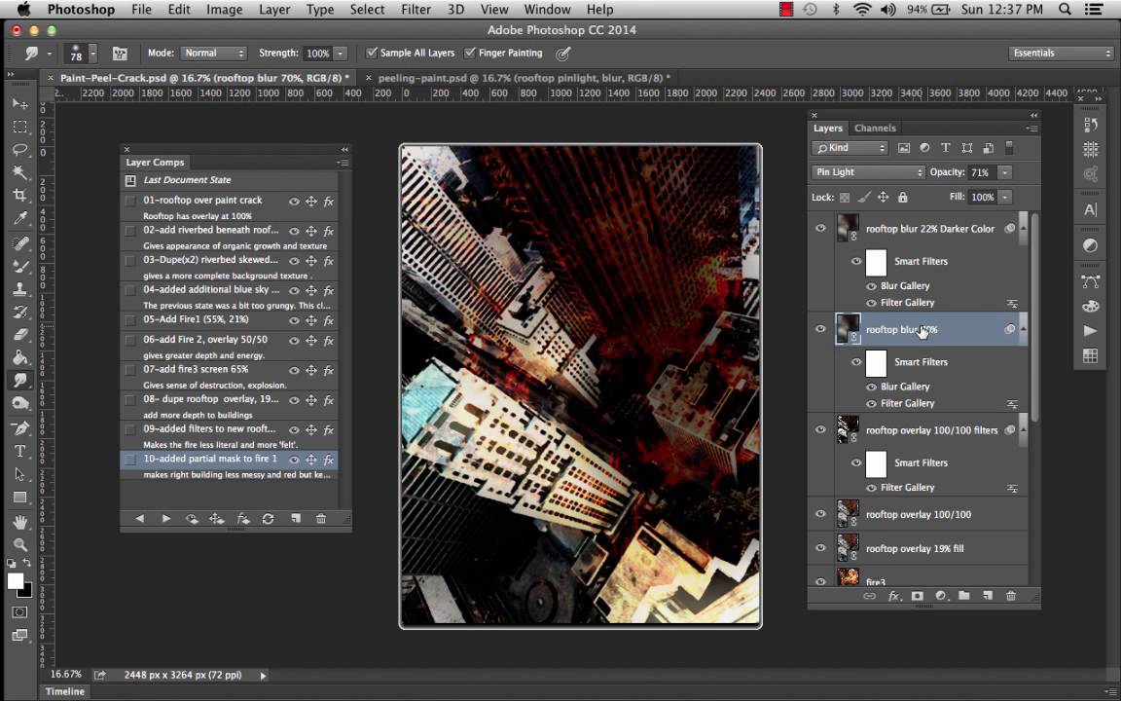
click(820, 228)
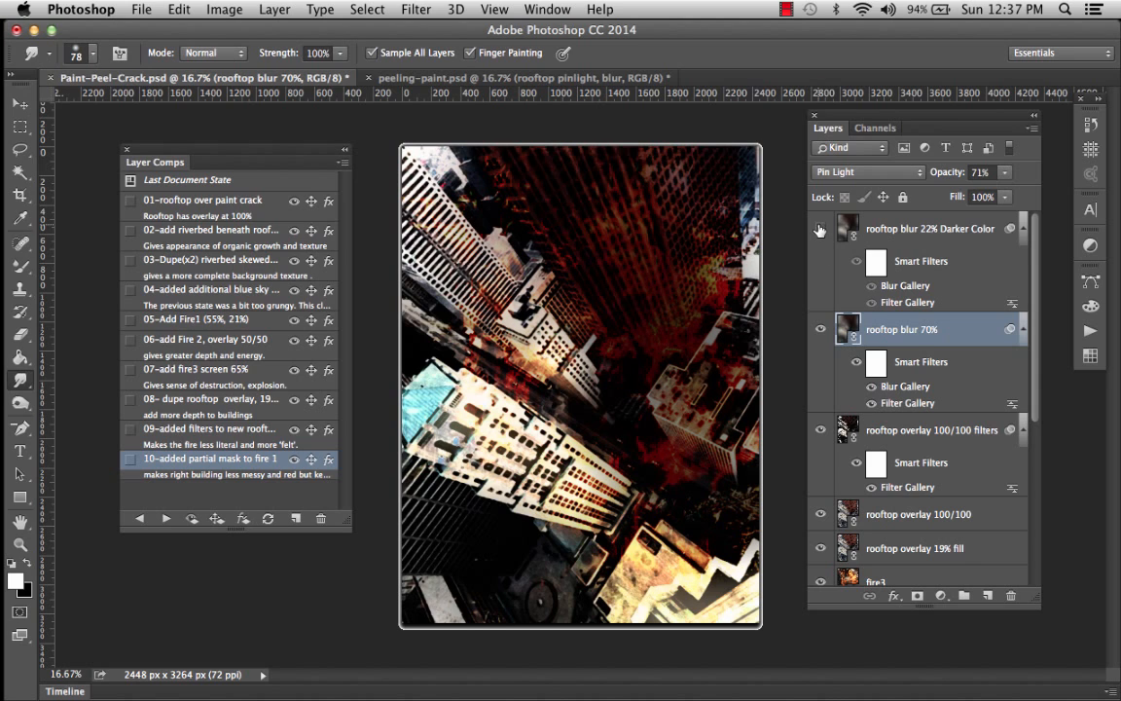
click(820, 328)
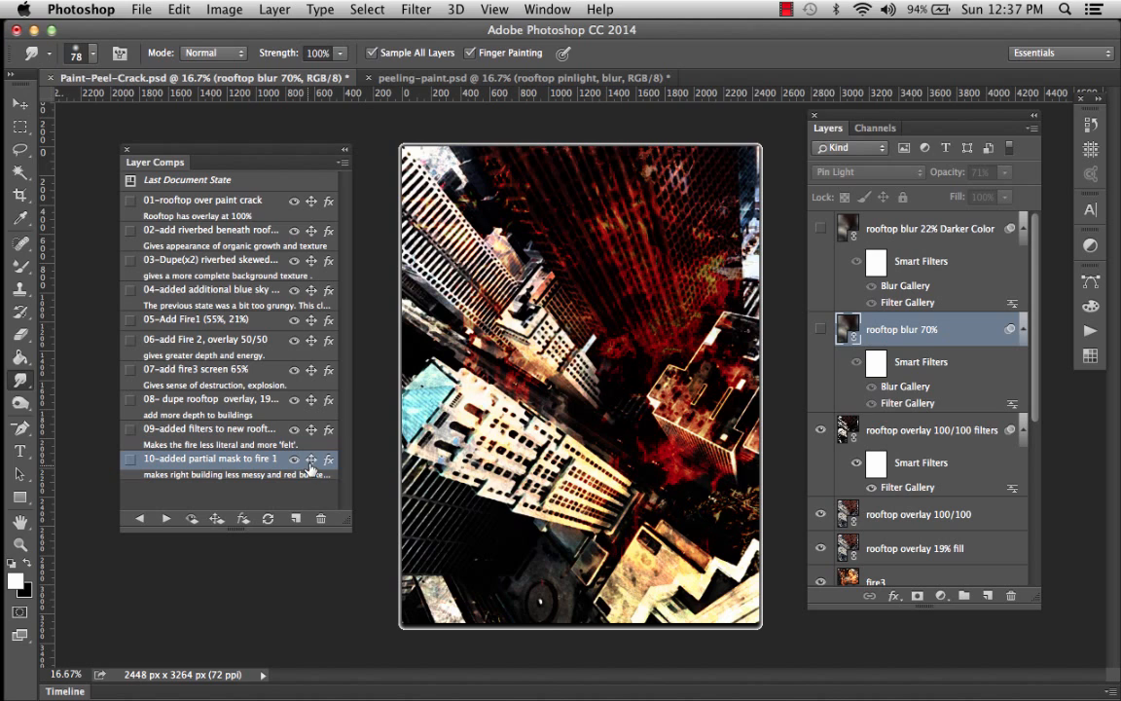
click(820, 329)
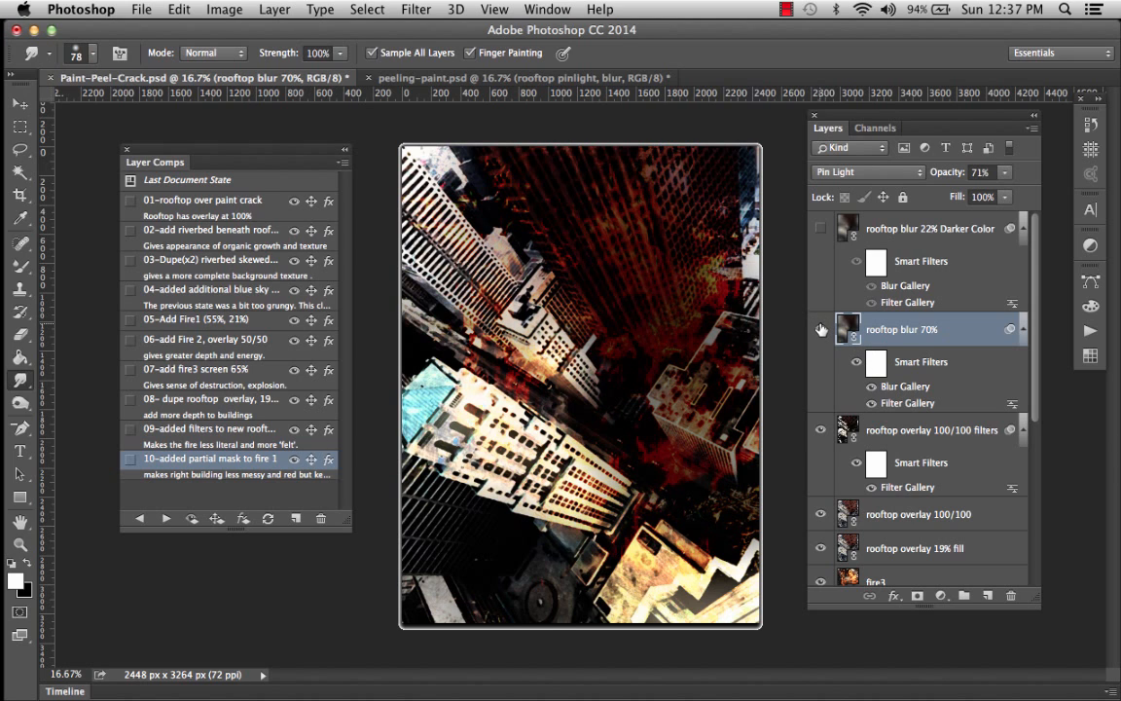
click(820, 228)
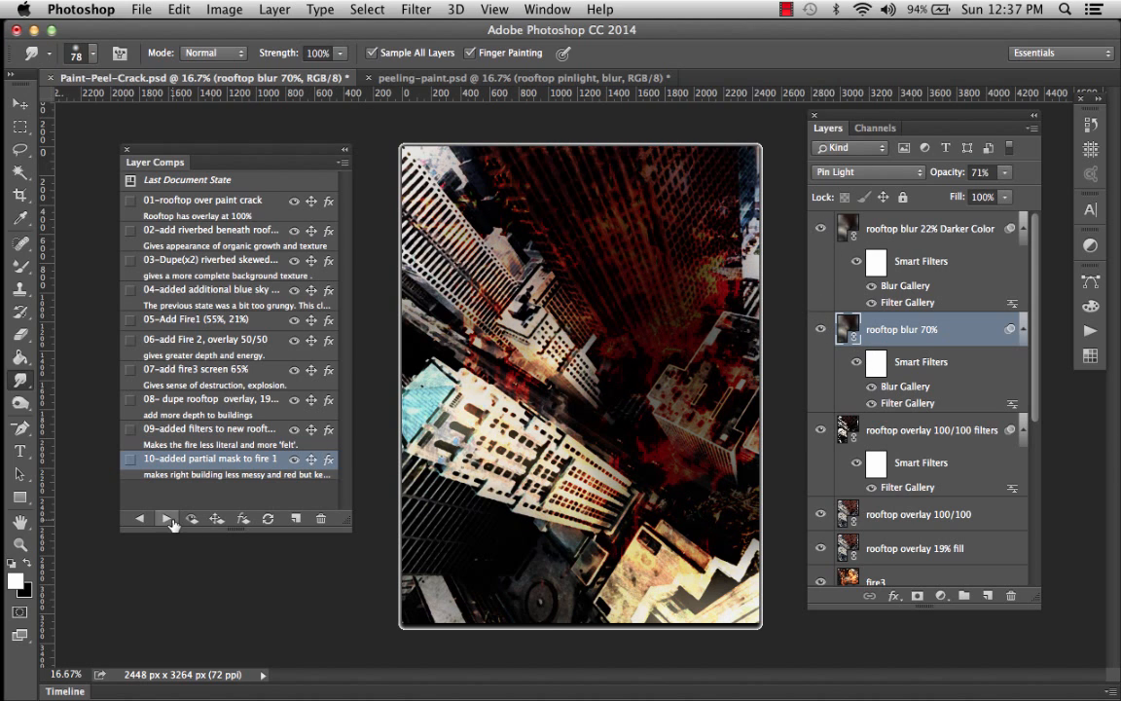
Record the current state as a layer comp named "11-Smart Blur laters added" and save the document
click(296, 518)
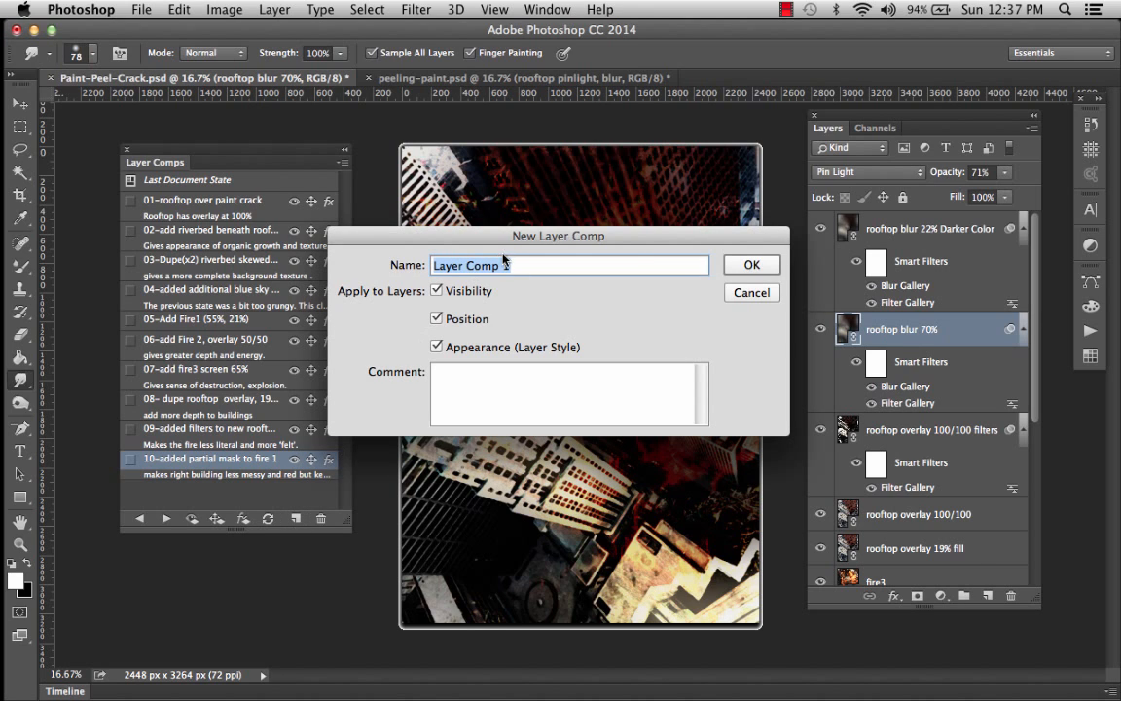
text(11)
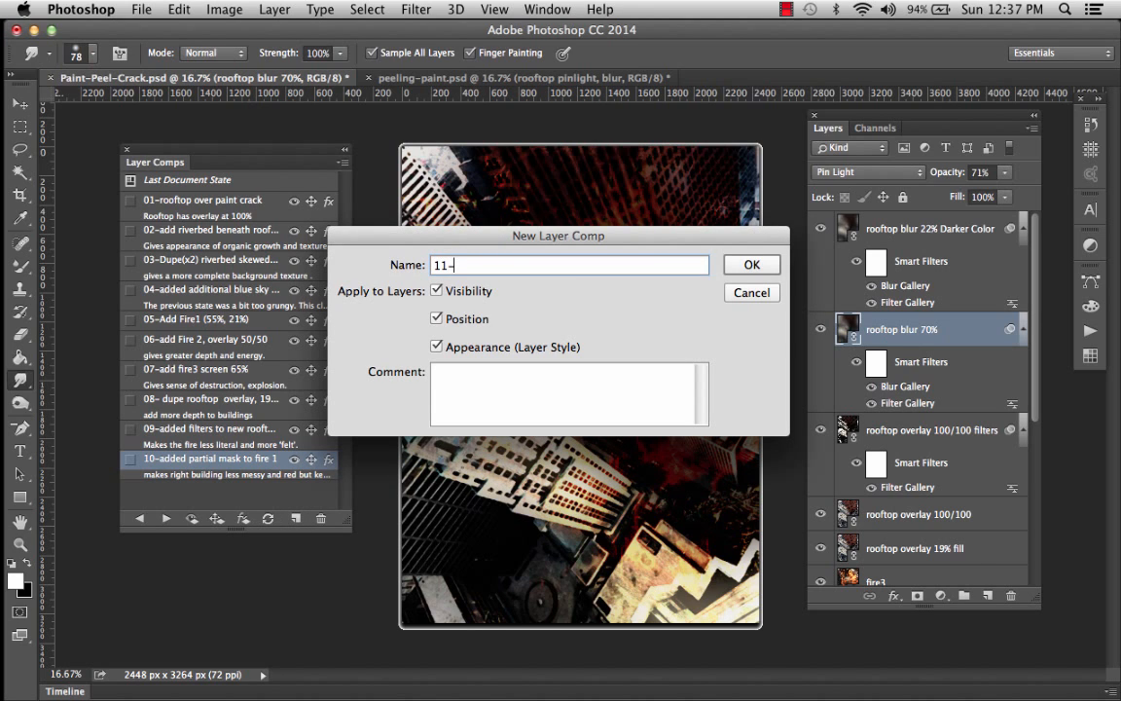
text(-Blur laters added)
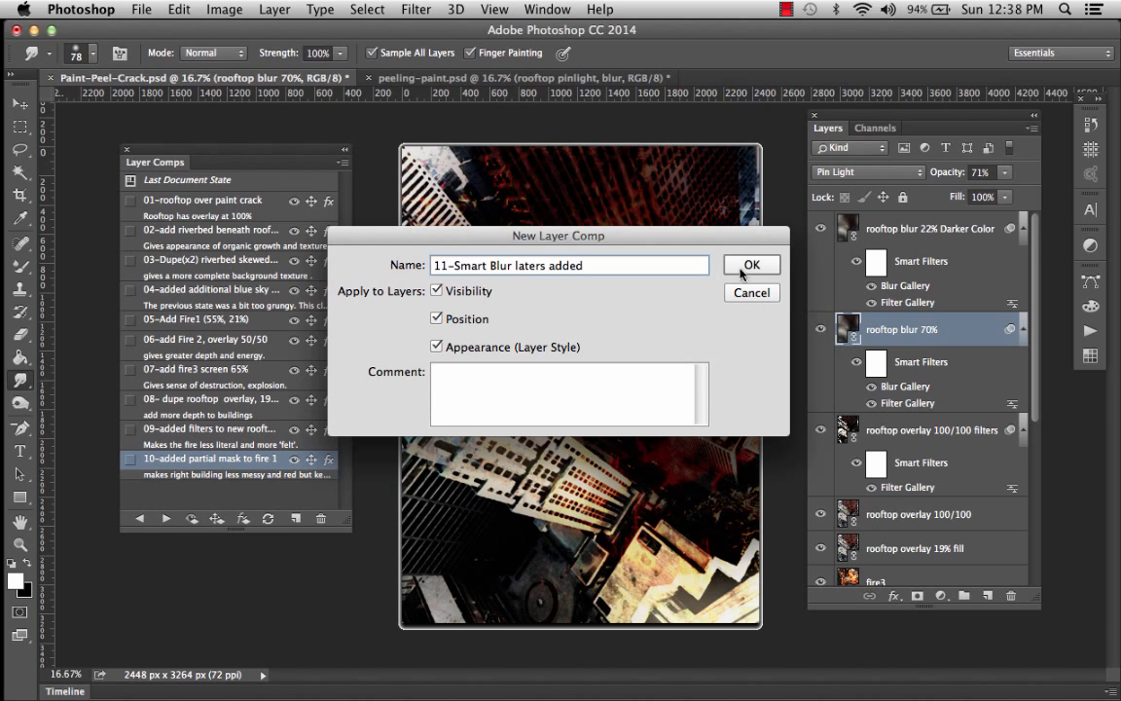
click(750, 264)
key(super+s)
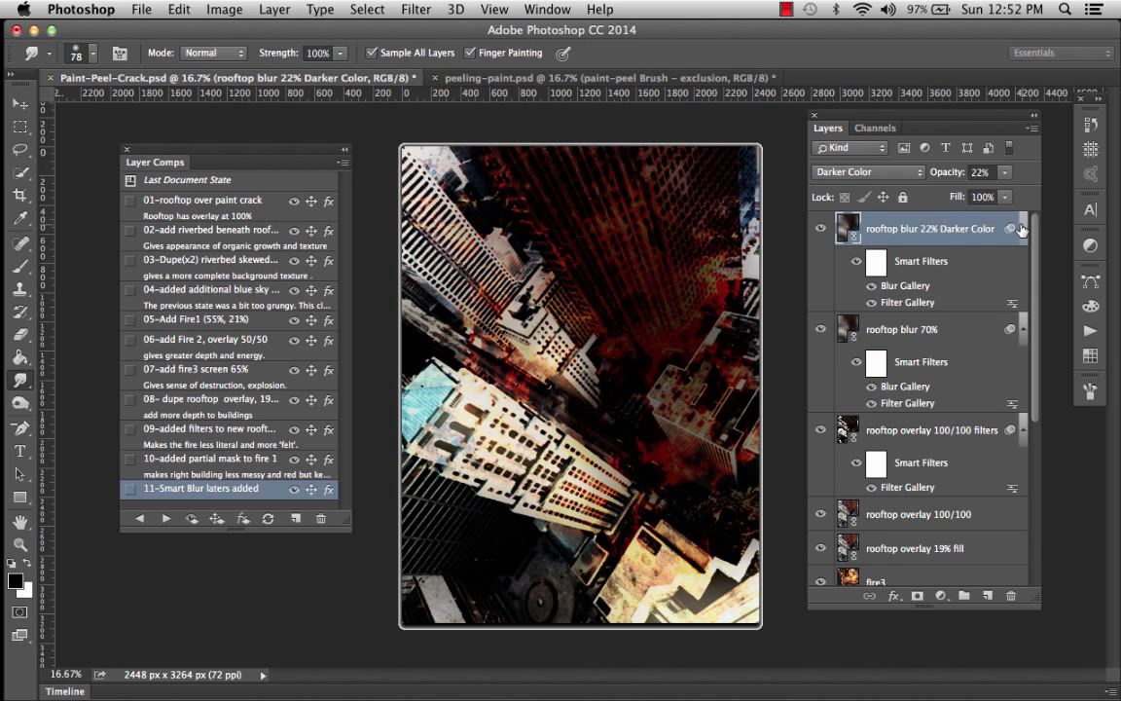
Collapse the smart filter lists of the two rooftop blur layers and the rooftop overlay 100/100 filters layer
click(1023, 229)
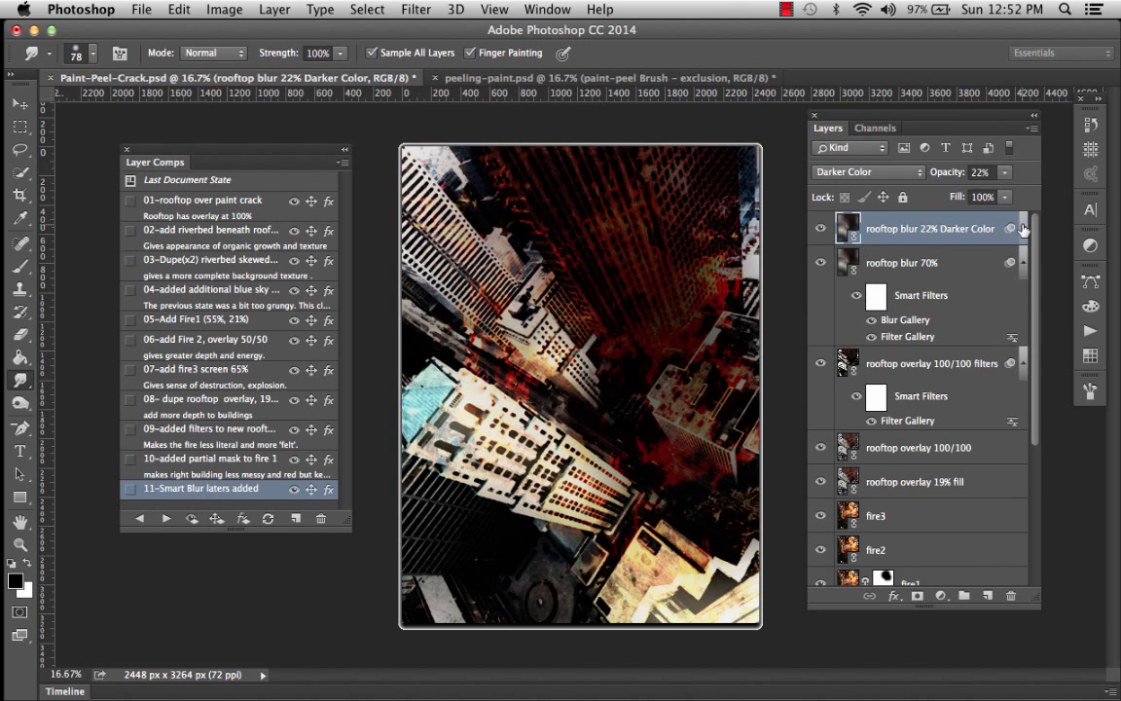
click(1023, 263)
click(1023, 297)
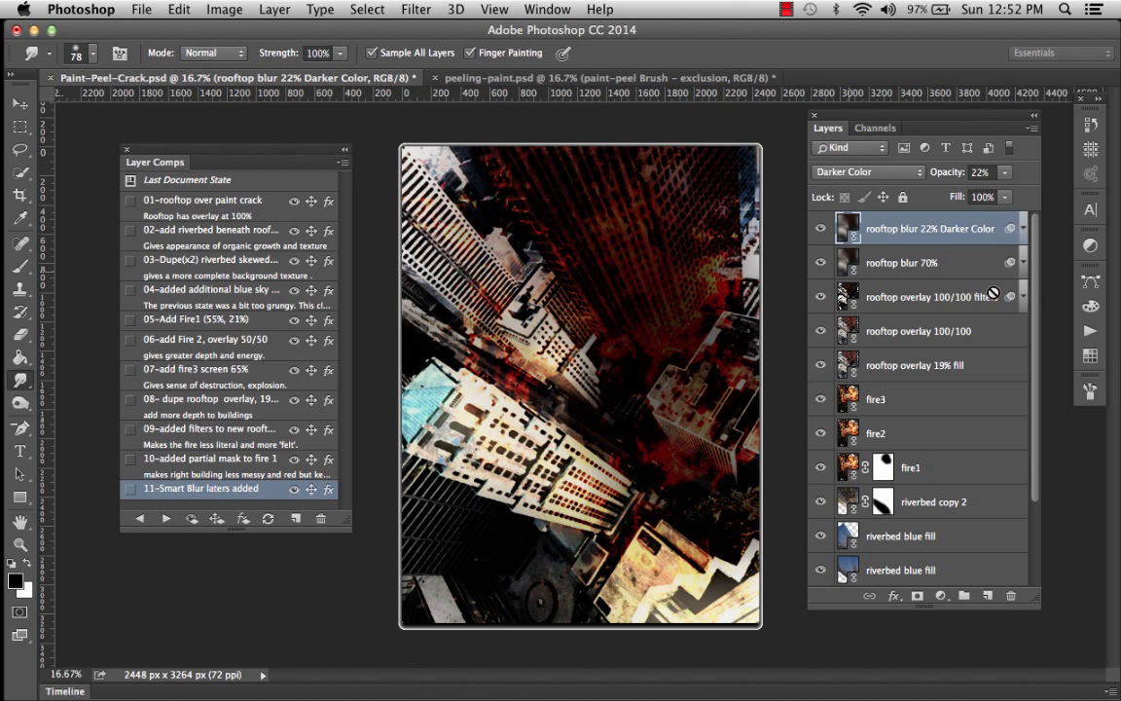
Add a new empty layer above all the others and name it "decay brush"
click(987, 595)
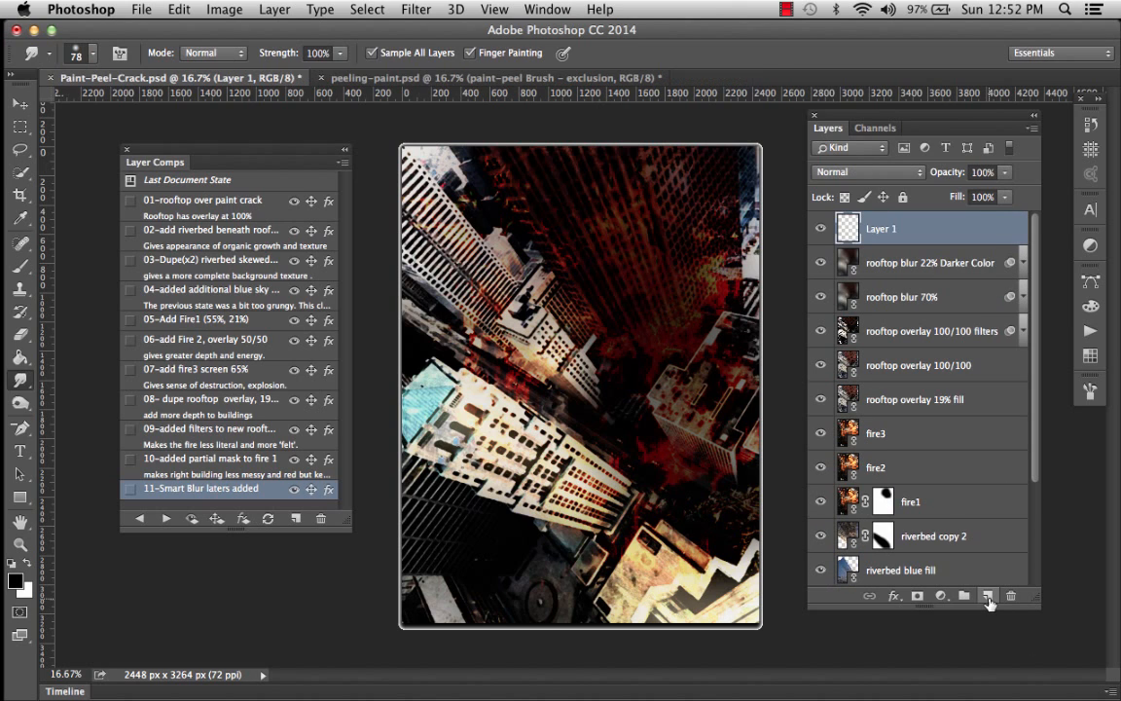
double_click(881, 229)
text(decay brush)
key(Return)
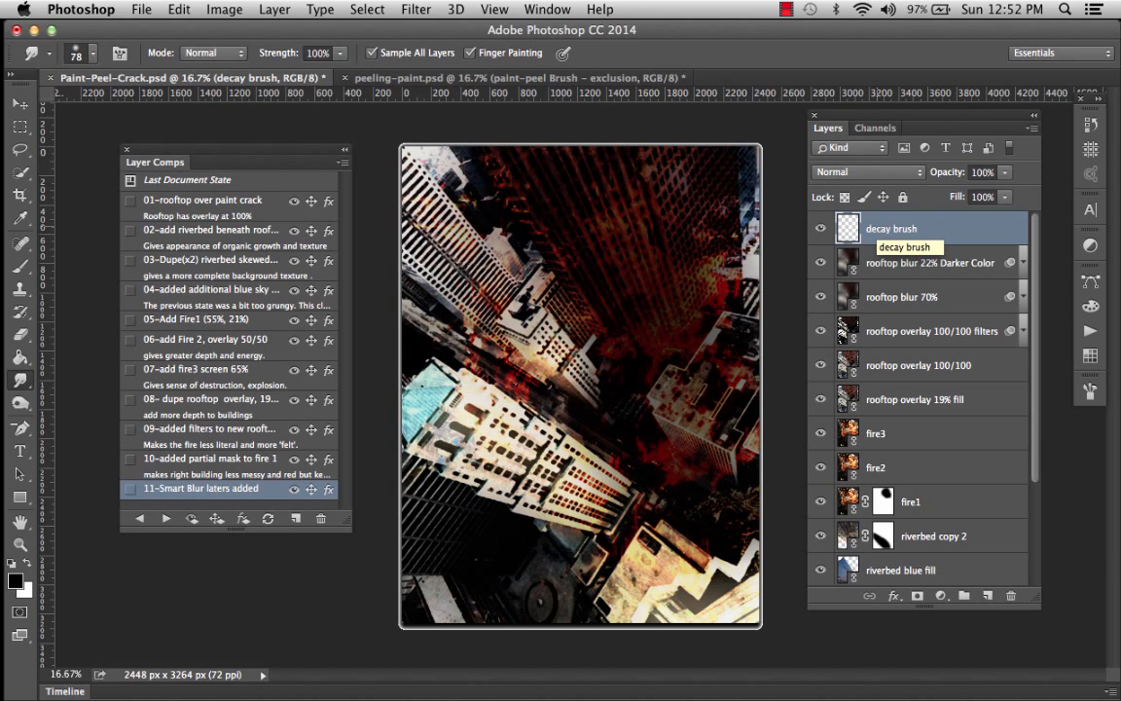
Set up the 2840 px crack brush for painting with Shape Dynamics off and Scattering on
click(20, 266)
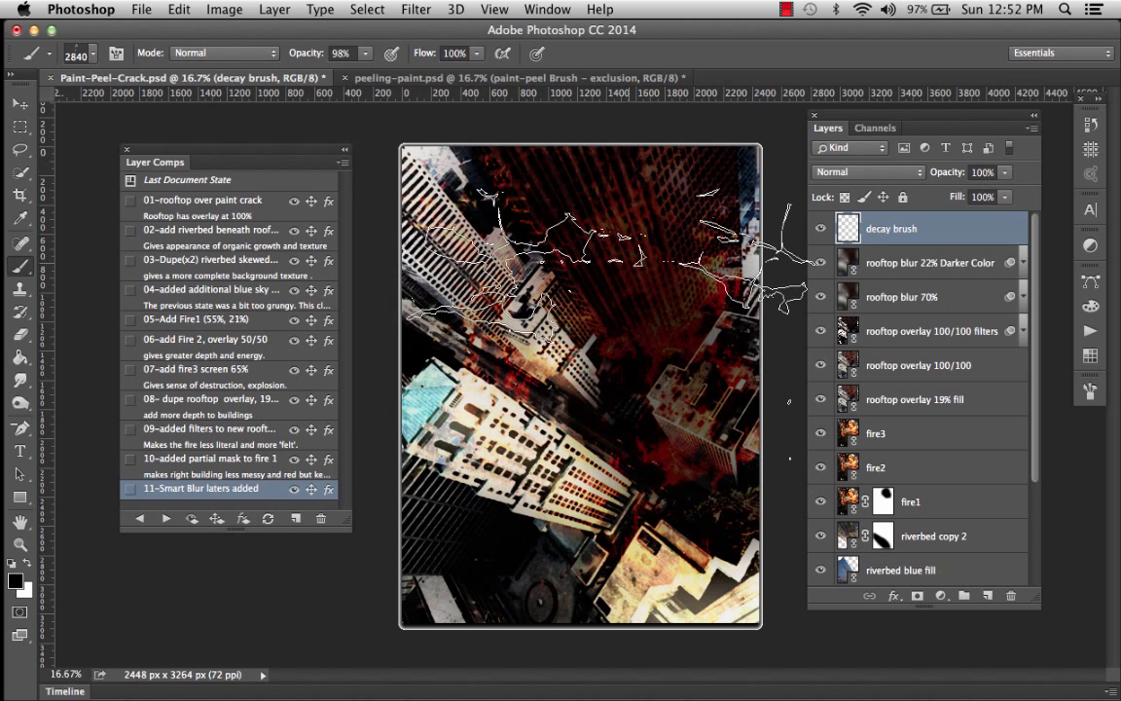
click(1090, 391)
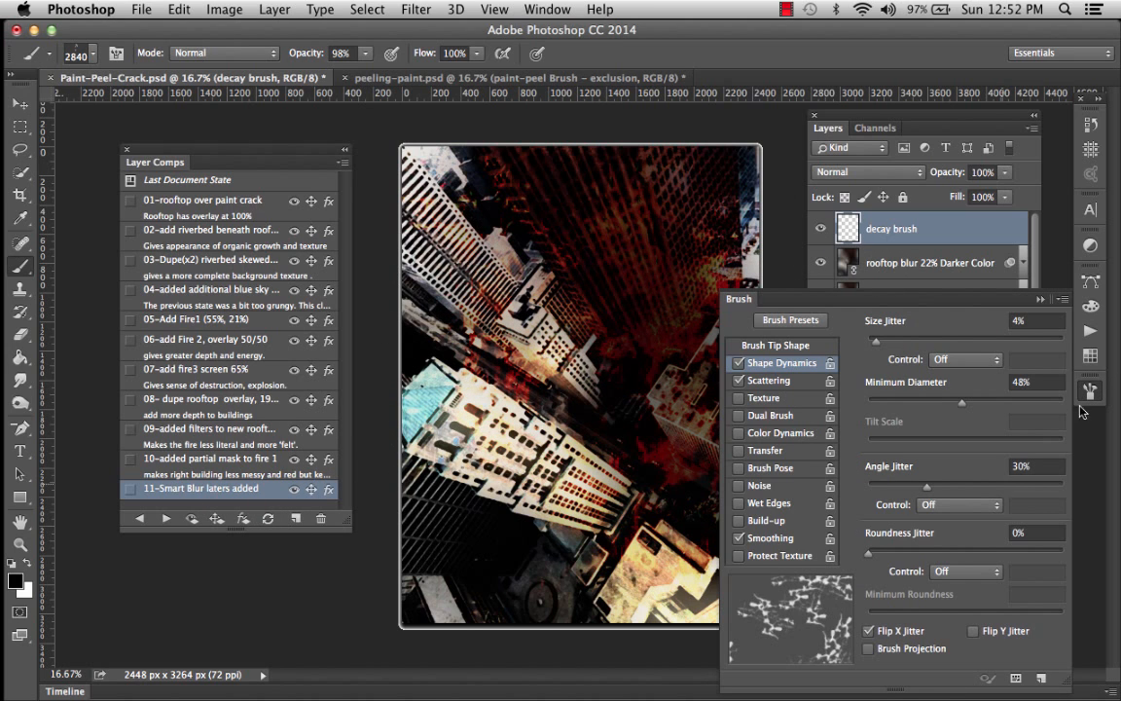
click(738, 433)
click(738, 433)
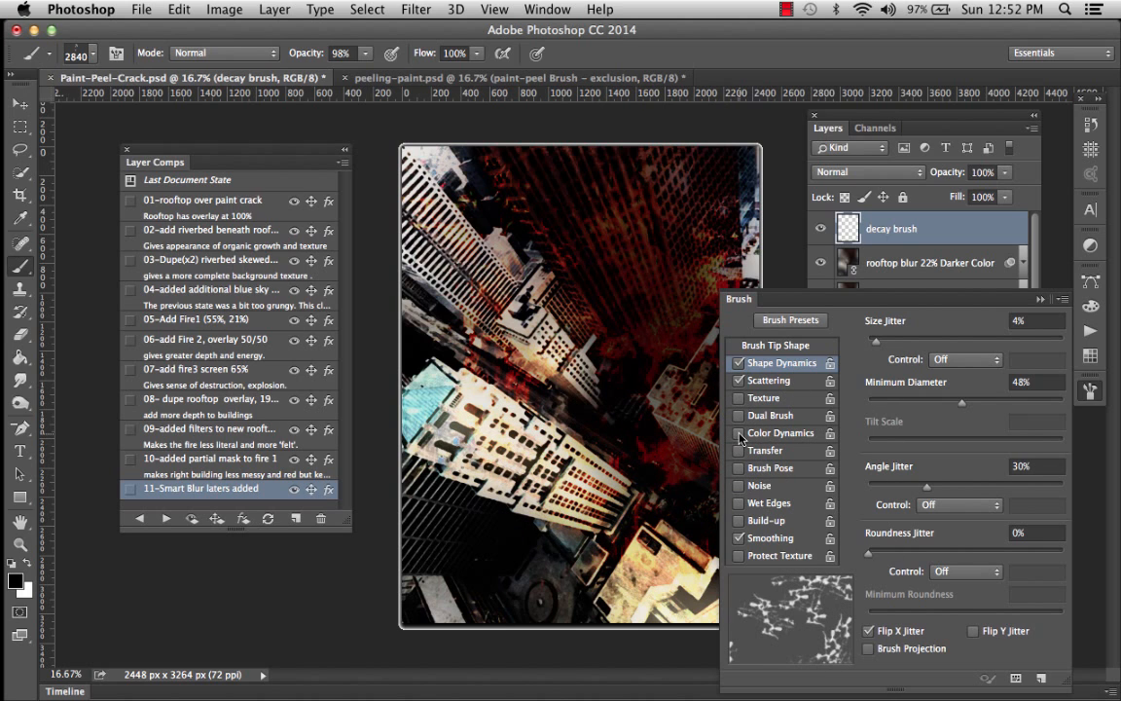
click(738, 379)
click(739, 363)
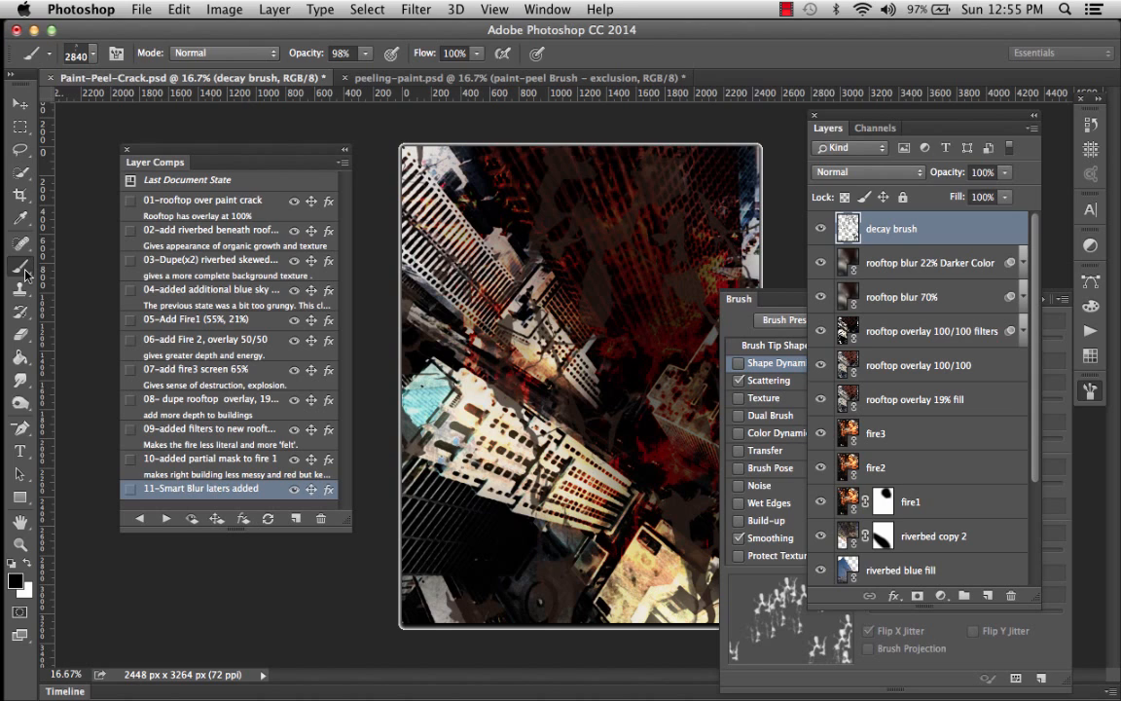
Put away the brush settings and set the decay brush layer's blending mode to Exclusion
click(20, 126)
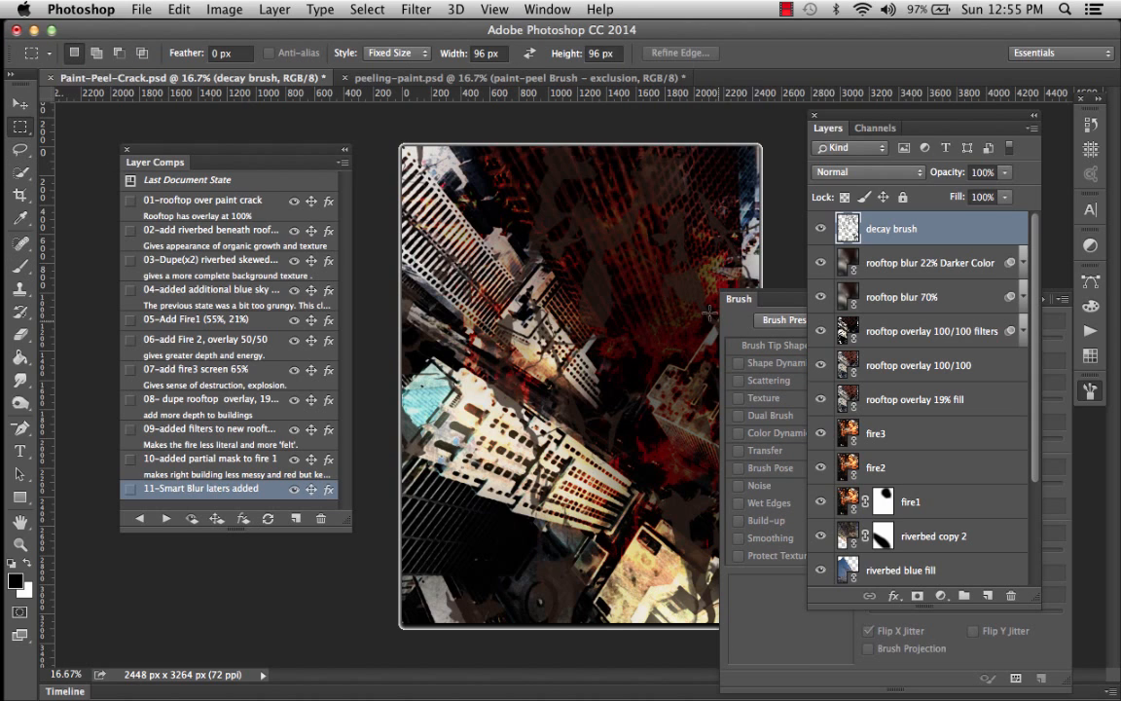
click(748, 300)
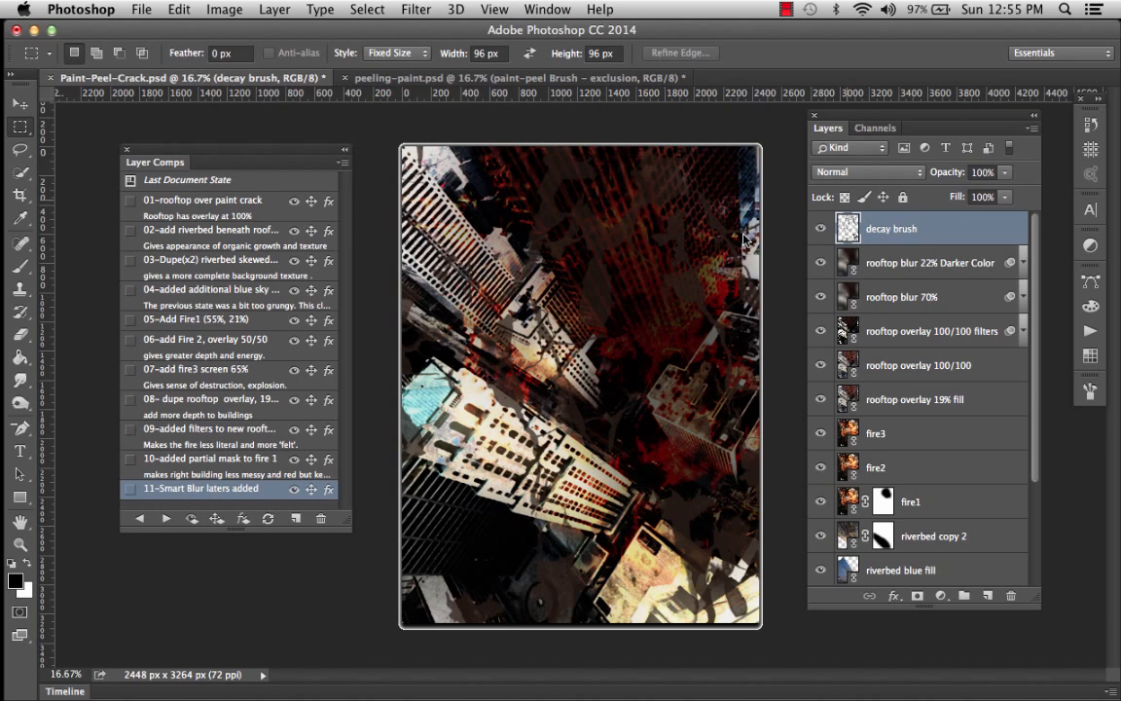
click(827, 171)
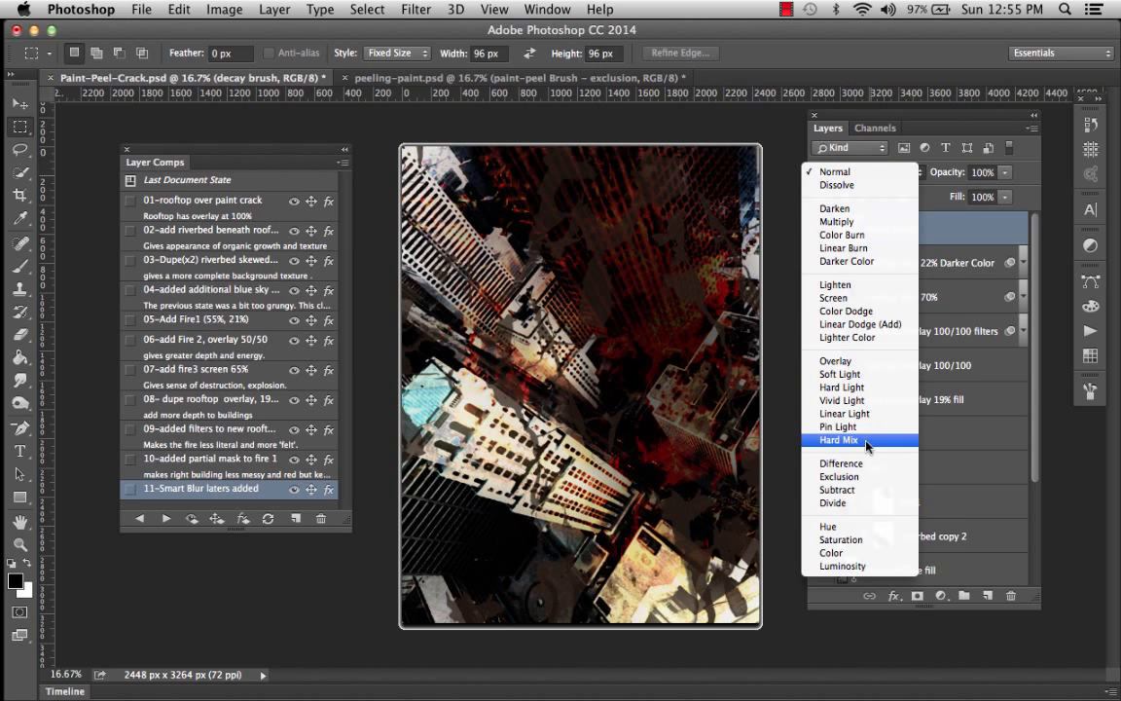
click(865, 476)
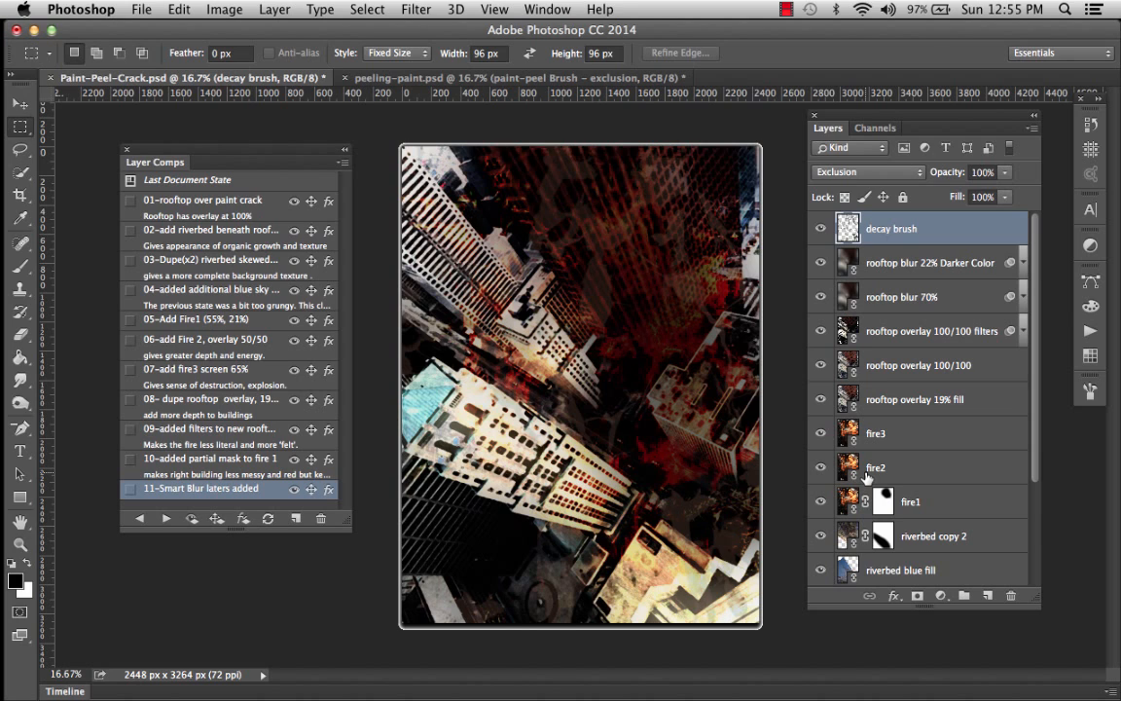
Check the decay brush layer's effect and record layer comp "12- add exclusion decay brush" with the comment "lightens/blotches"
click(819, 228)
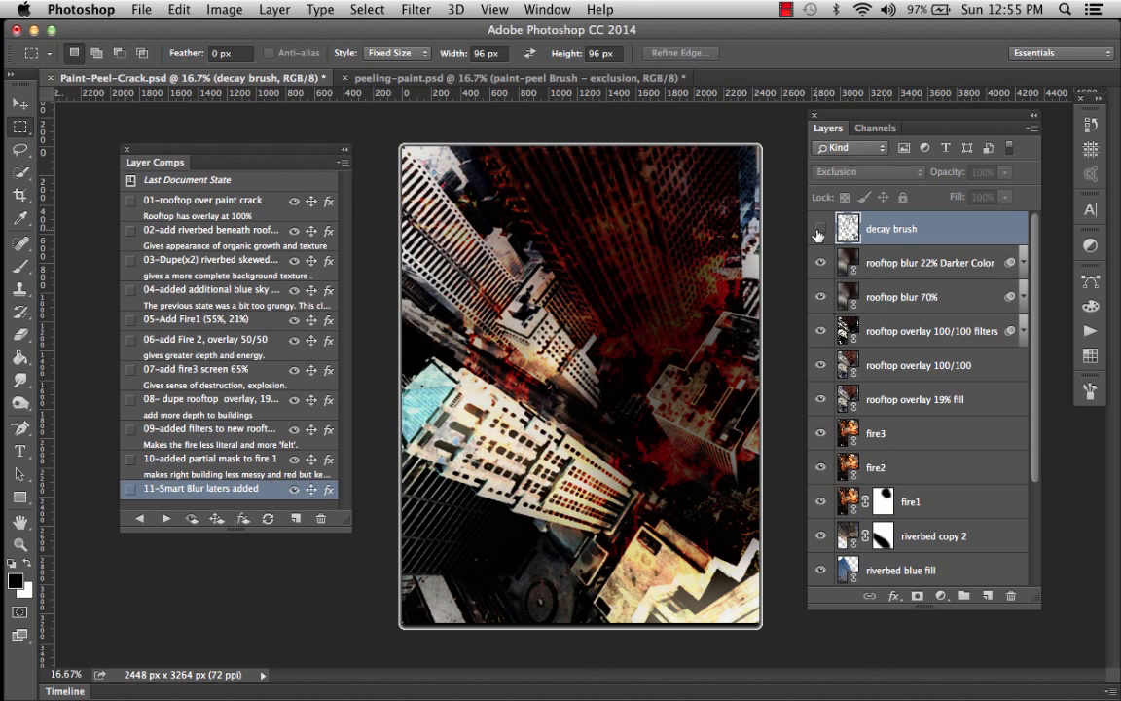
click(819, 230)
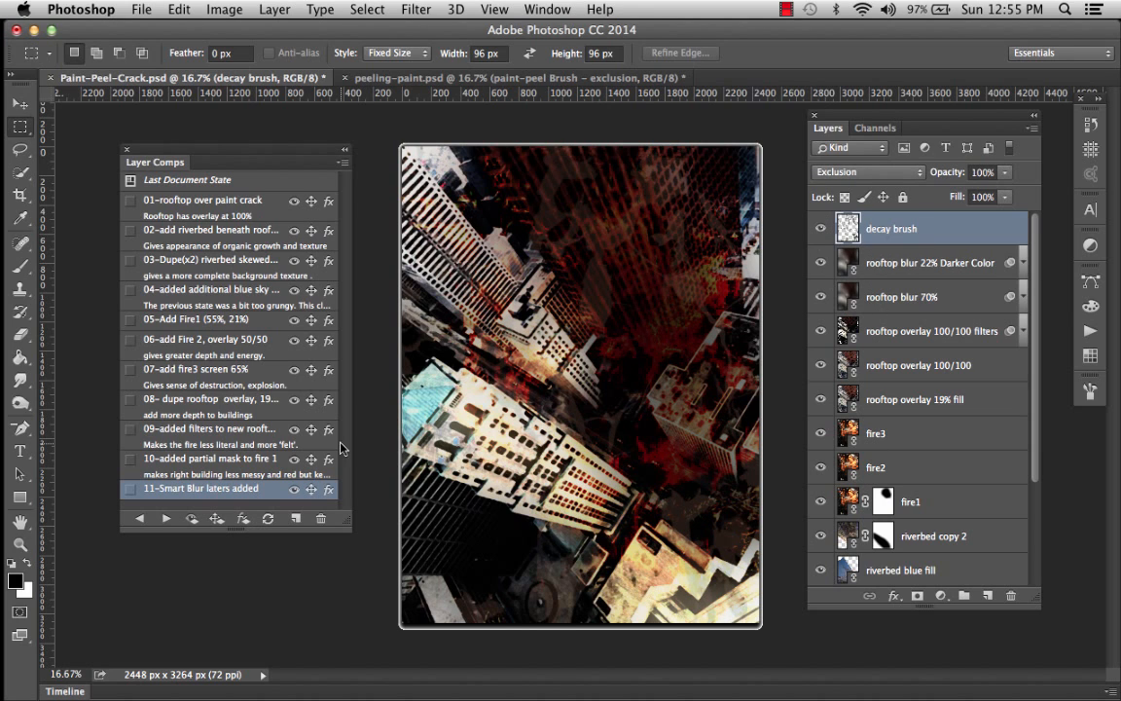
click(296, 518)
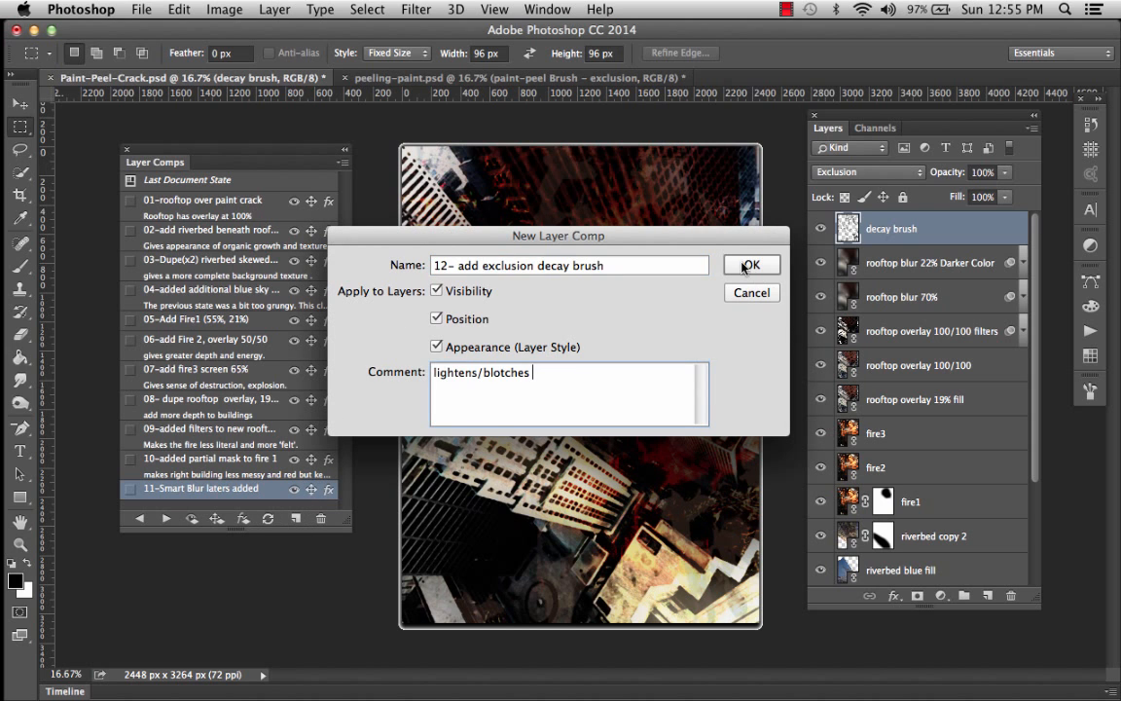
click(747, 265)
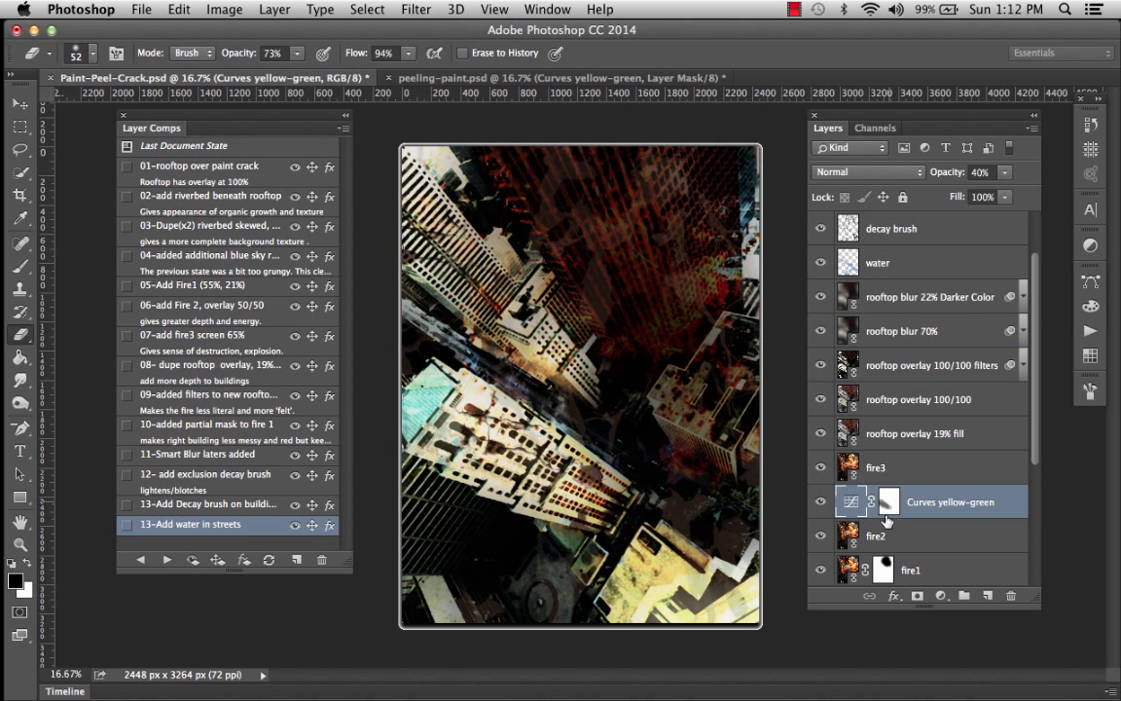
Check the Curves yellow-green adjustment layer's effect on the image and examine its Red, Green and Blue channel curves
click(822, 503)
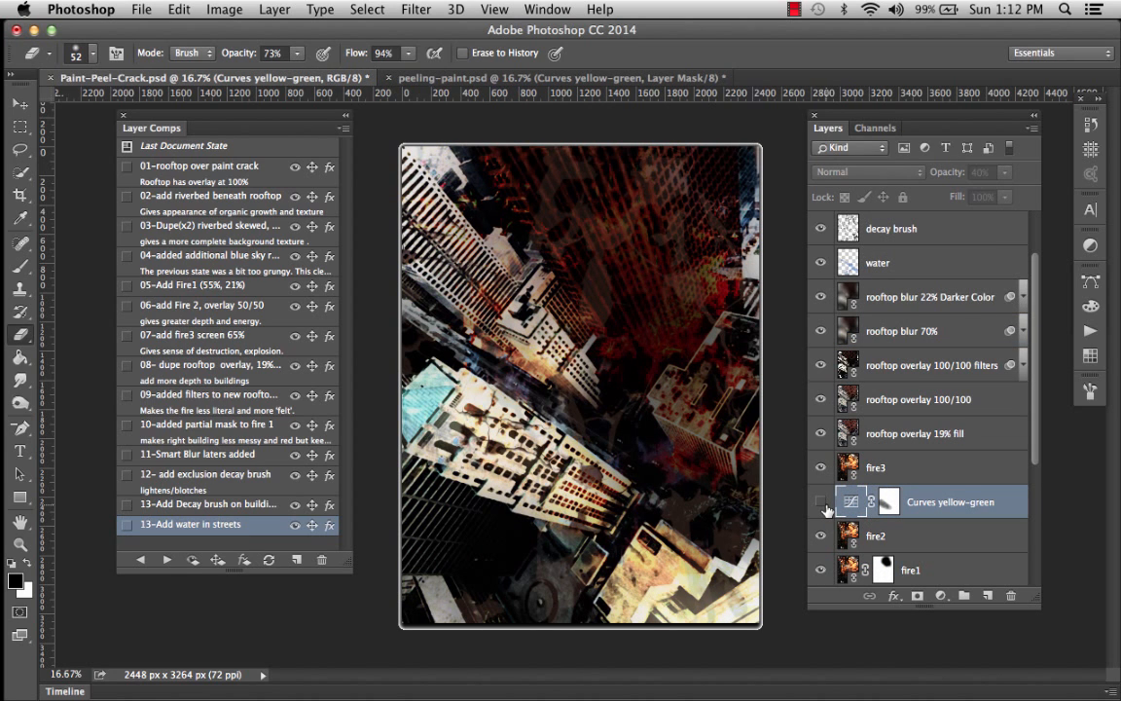
click(822, 503)
double_click(850, 502)
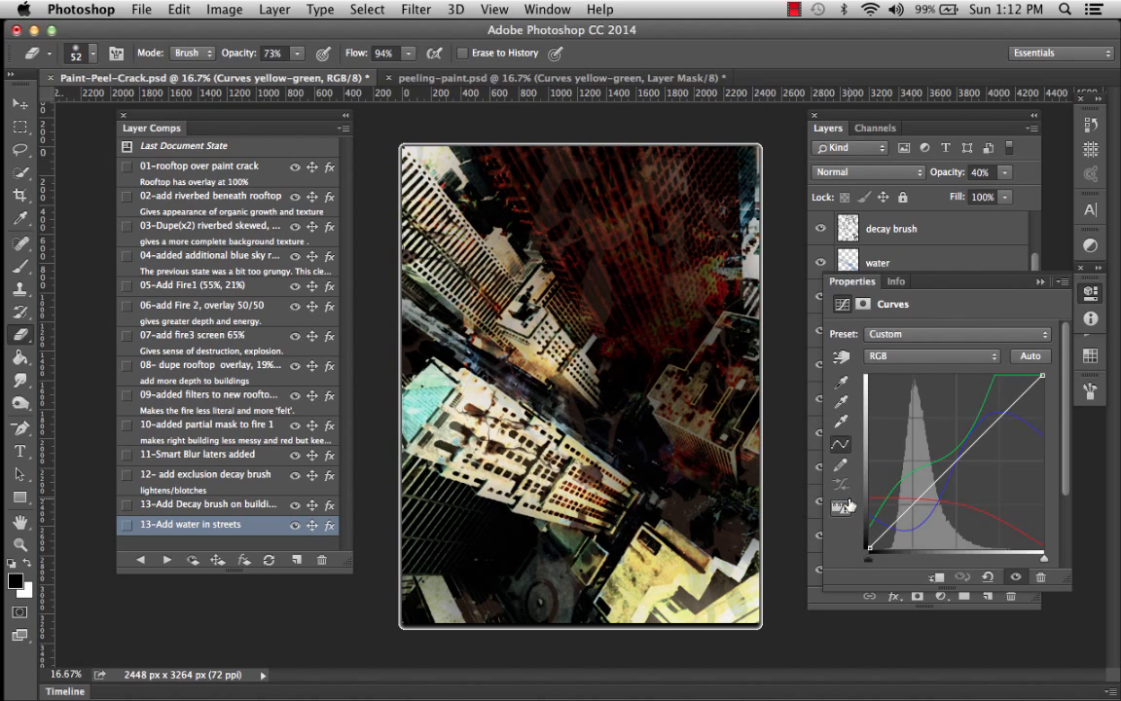
click(907, 356)
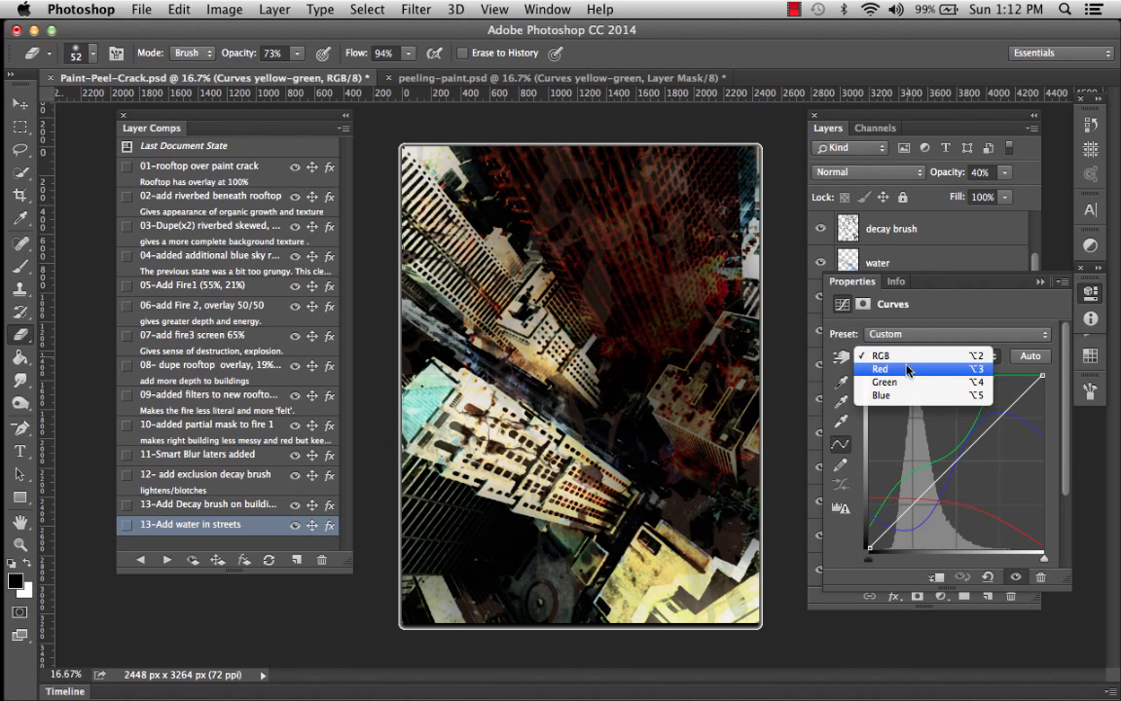
click(907, 371)
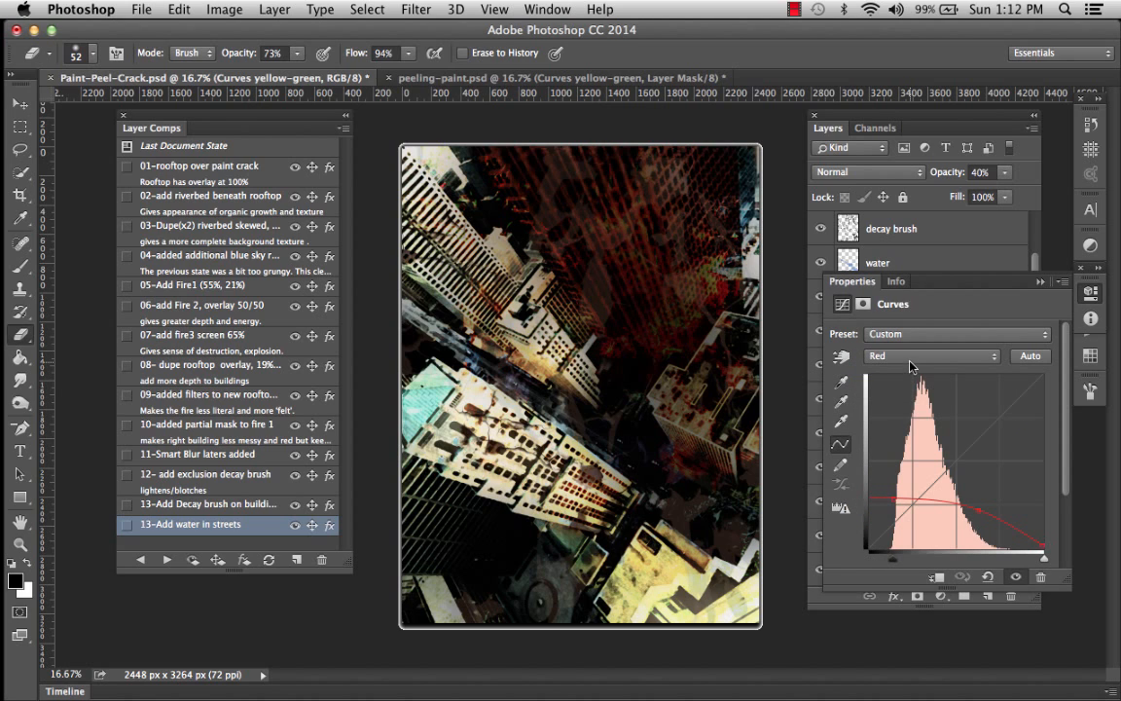
click(910, 360)
click(910, 369)
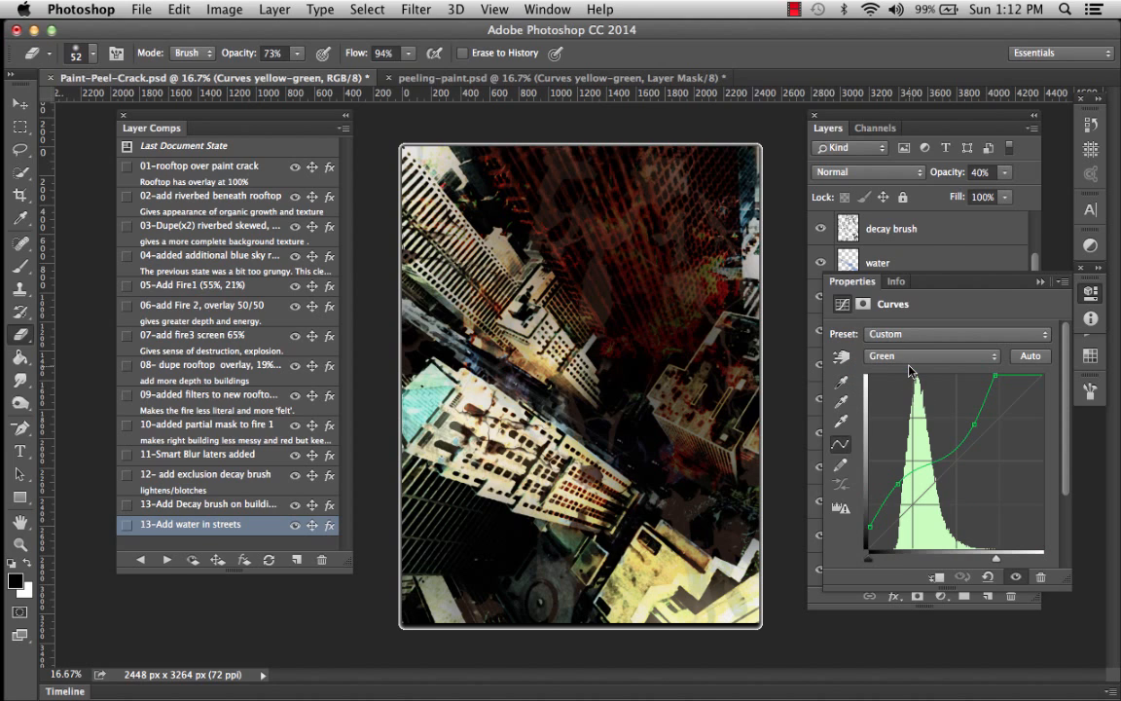
click(909, 362)
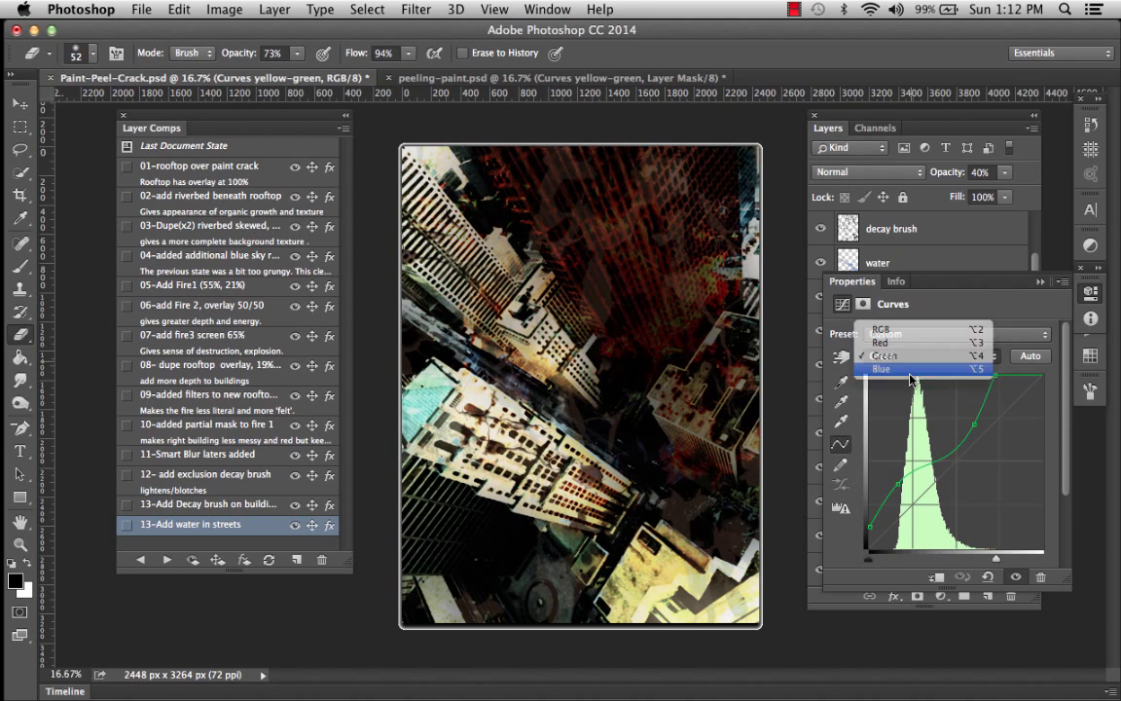
click(911, 374)
click(1039, 282)
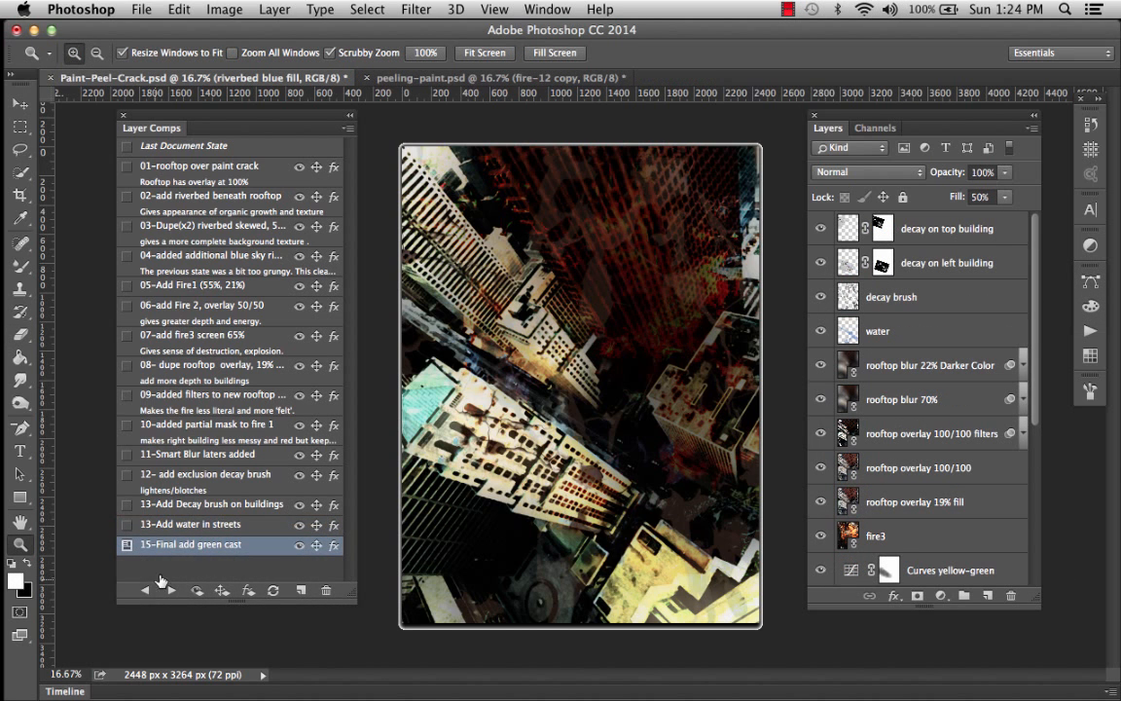
Review the composite's development by stepping backward through the layer comps from "15-Final add green cast" to the earliest stages
click(145, 590)
click(145, 590)
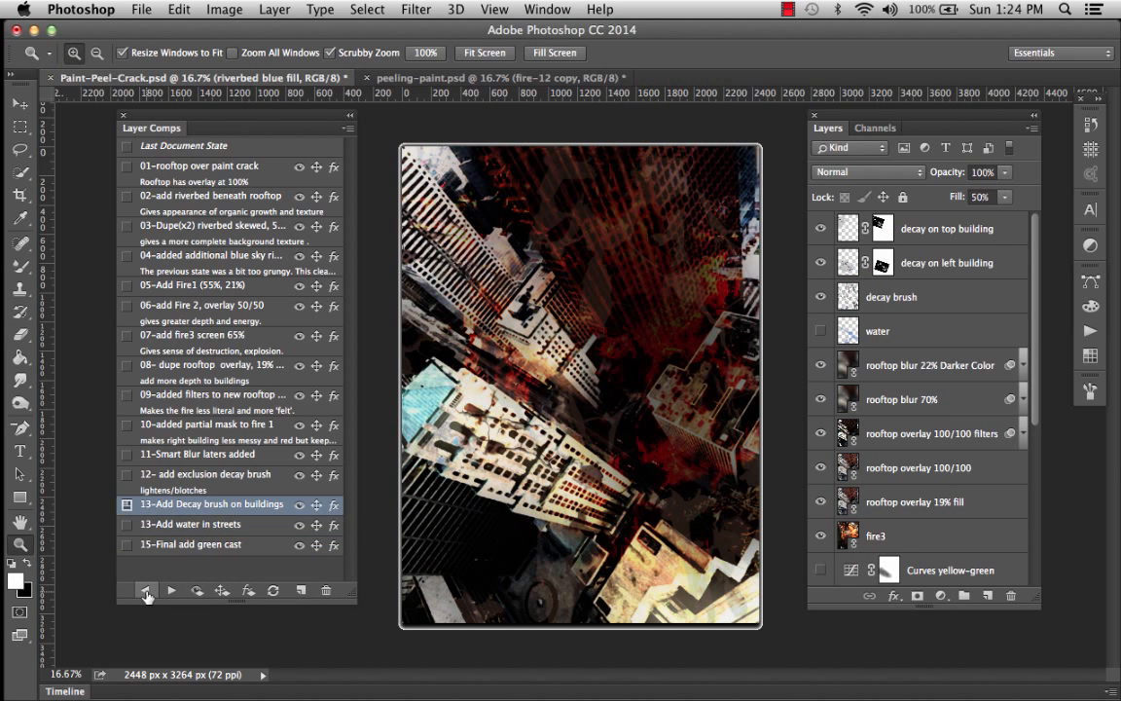
click(145, 591)
click(145, 591)
click(145, 590)
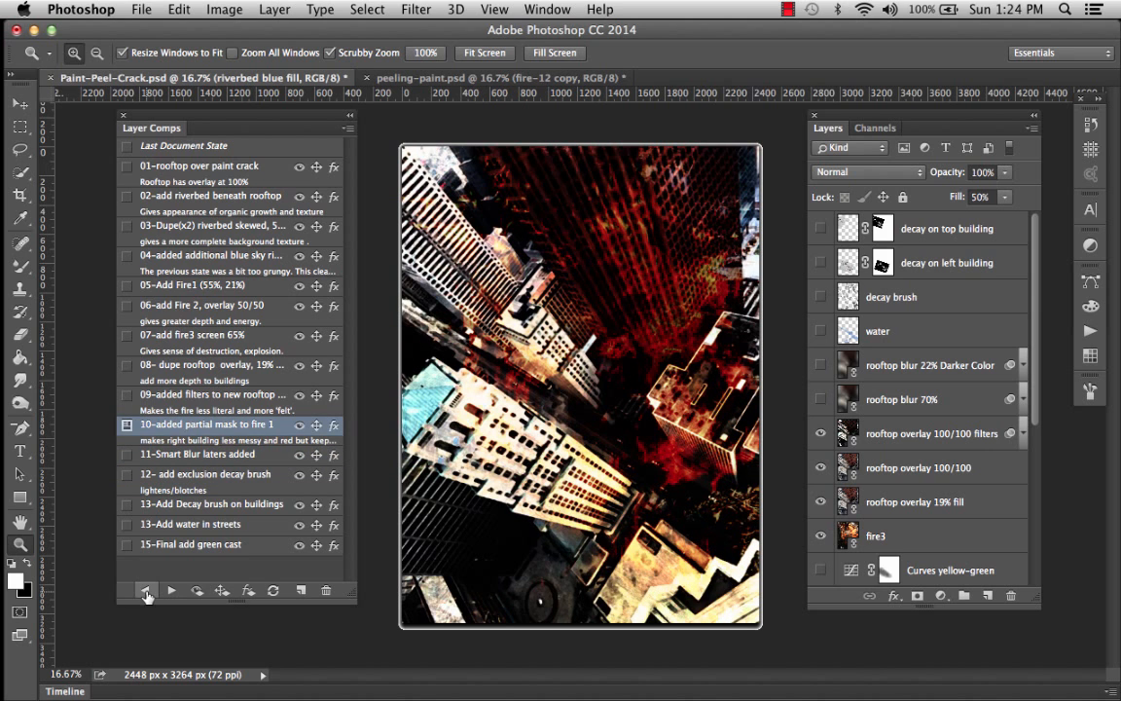
click(145, 590)
click(145, 591)
click(145, 590)
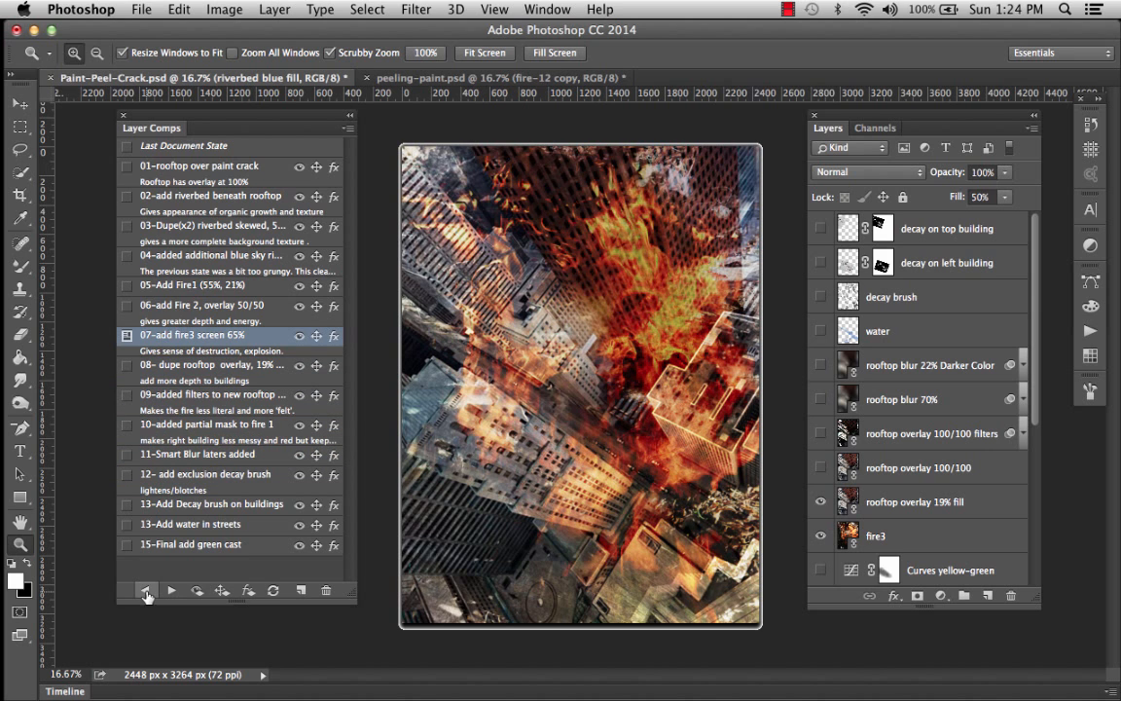
click(145, 590)
click(145, 591)
click(145, 591)
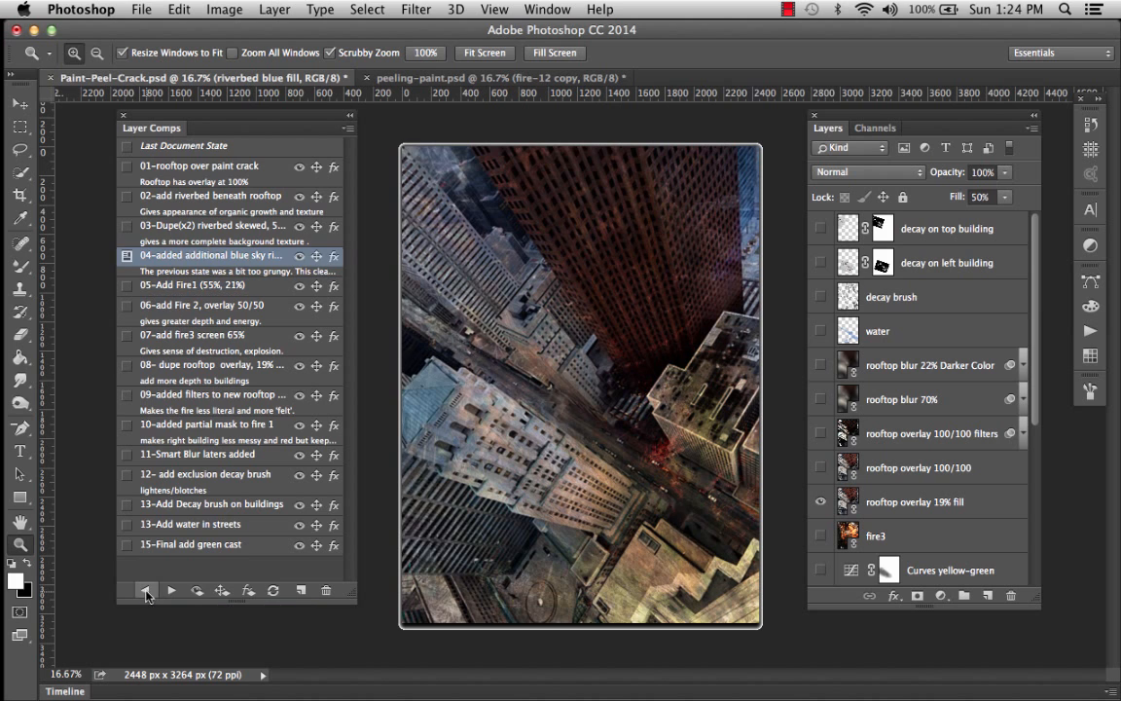
click(145, 591)
click(145, 590)
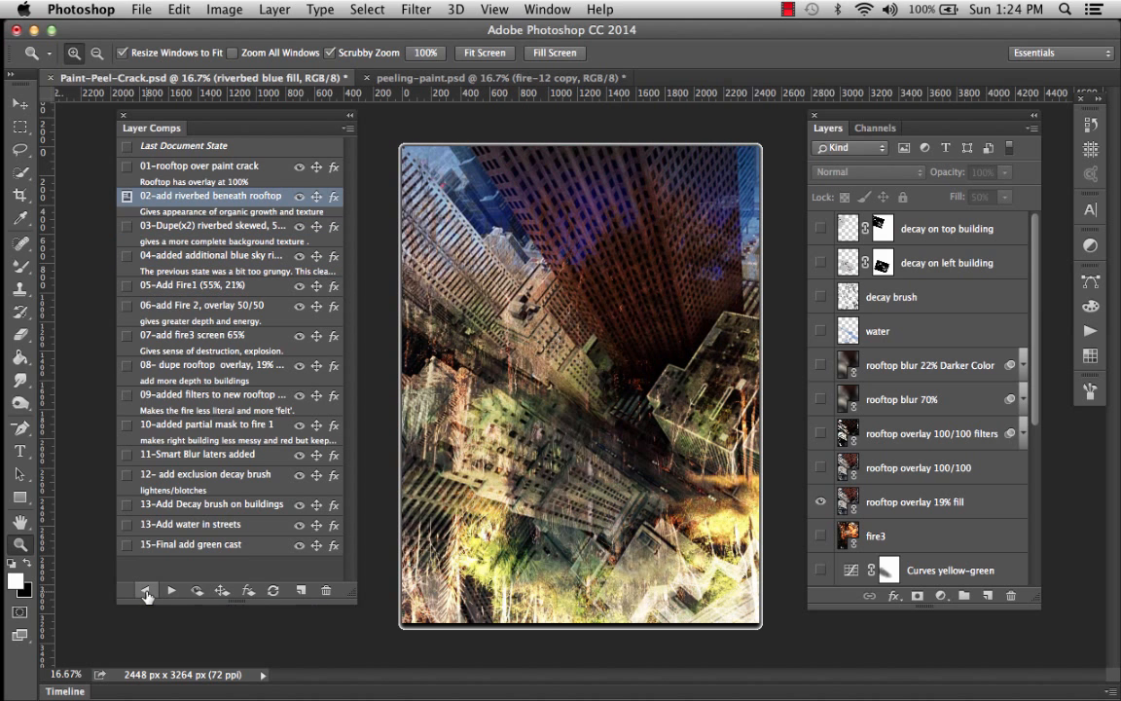
click(145, 591)
click(145, 590)
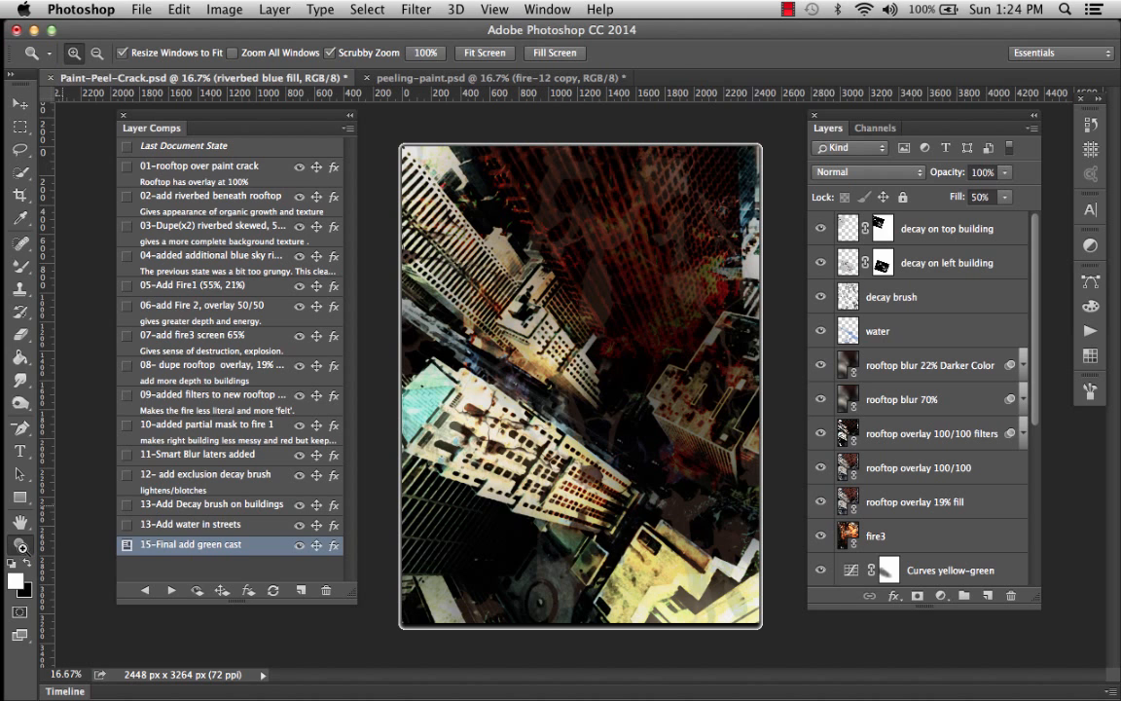
Enlarge the final composite to 33.3% and put away the Layer Comps and Layers panels for an unobstructed view
click(670, 464)
click(671, 463)
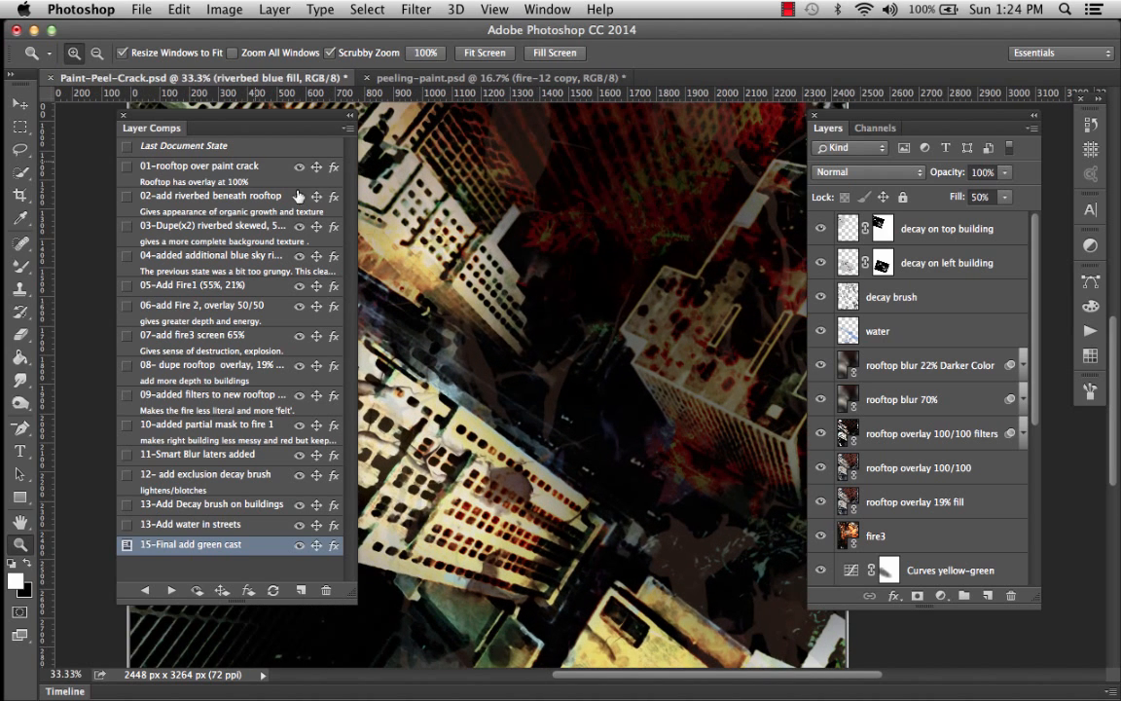
click(122, 115)
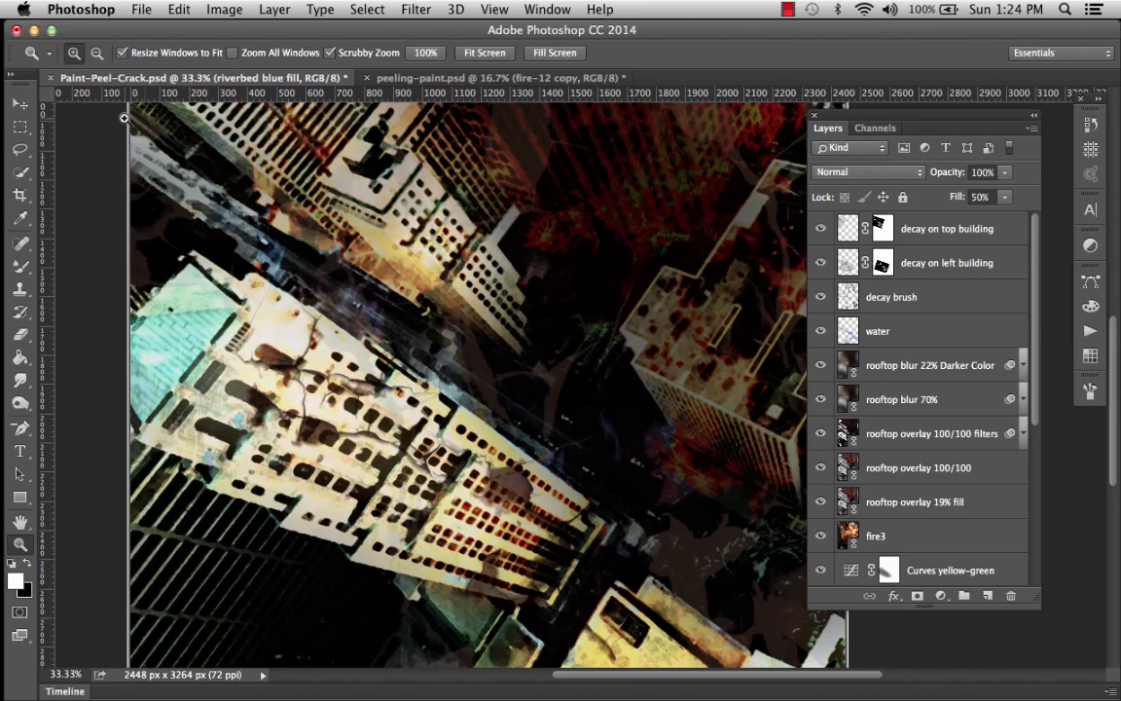
click(814, 116)
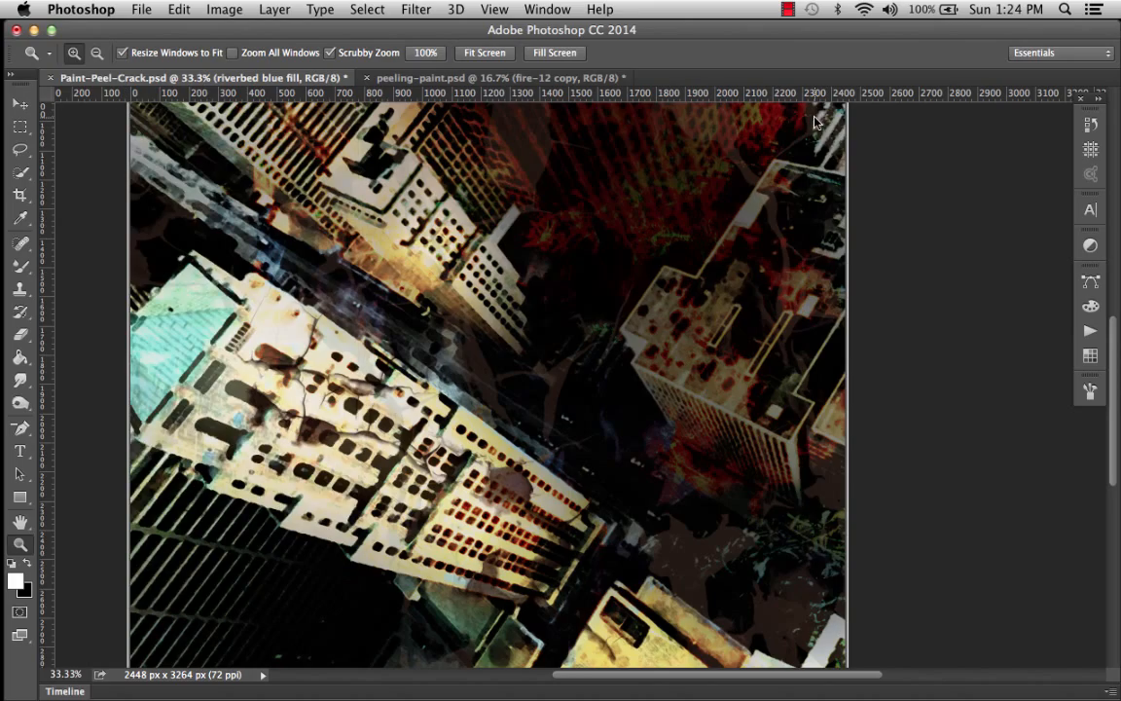
Examine the decay, crack and fire textures across the final composite at 100%, from the upper buildings down to the lower rooftops
click(505, 507)
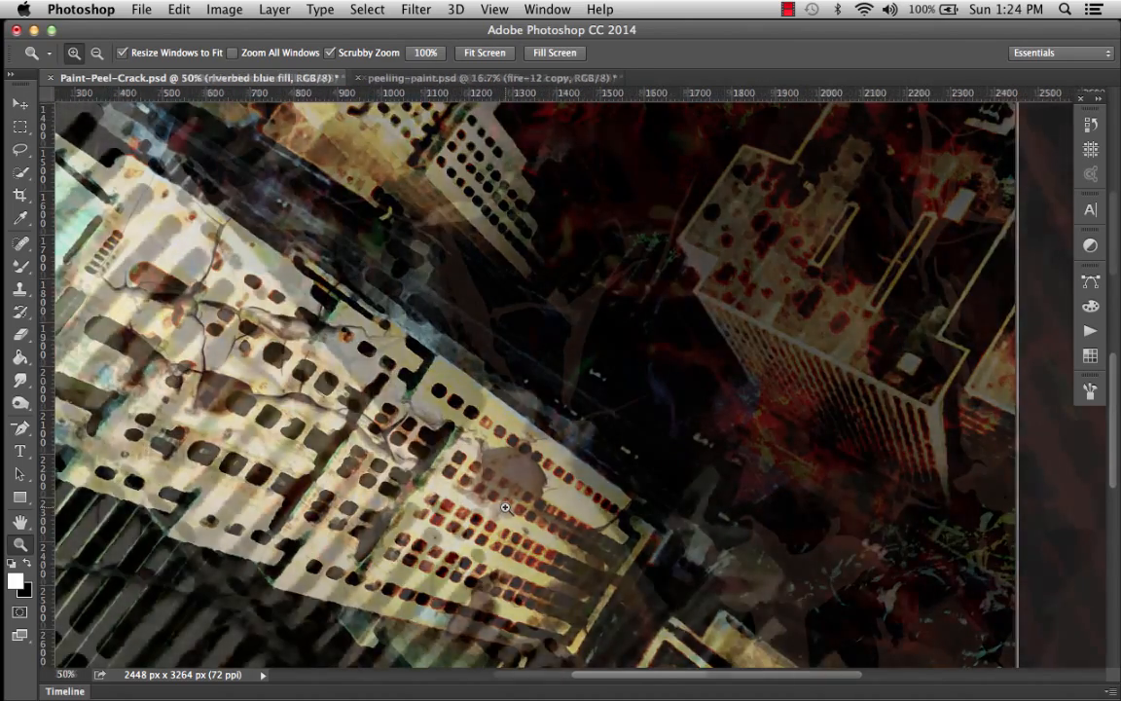
scroll(427, 340, up, 5)
scroll(427, 339, left, 4)
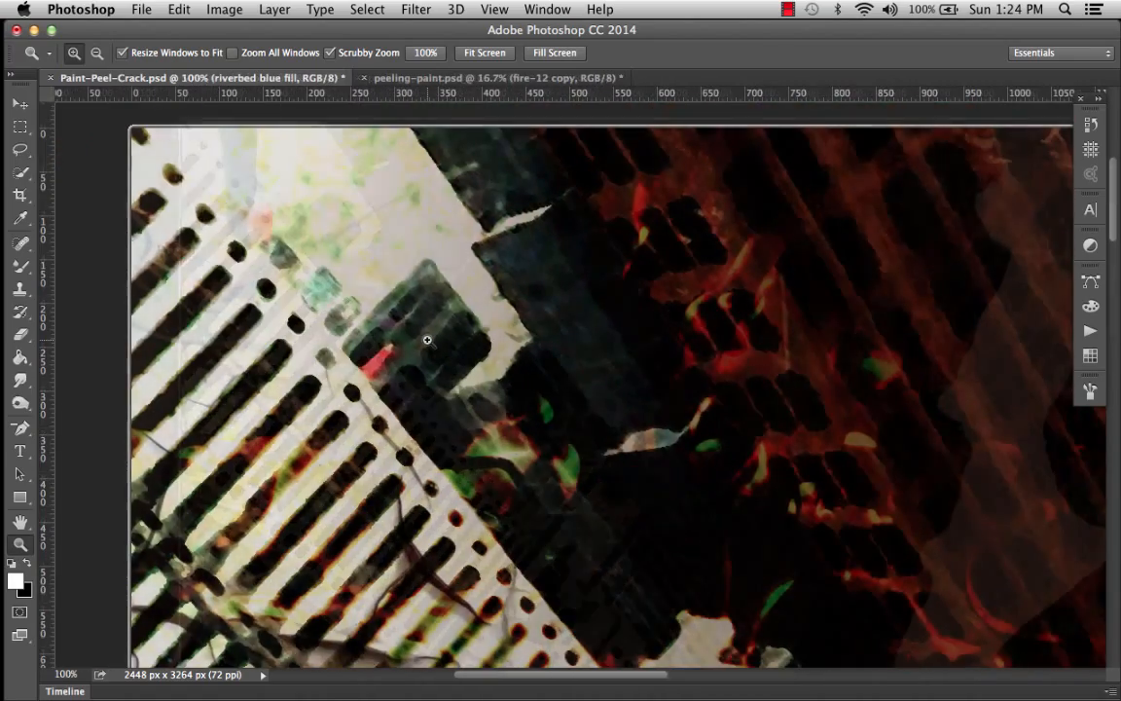
scroll(428, 339, right, 10)
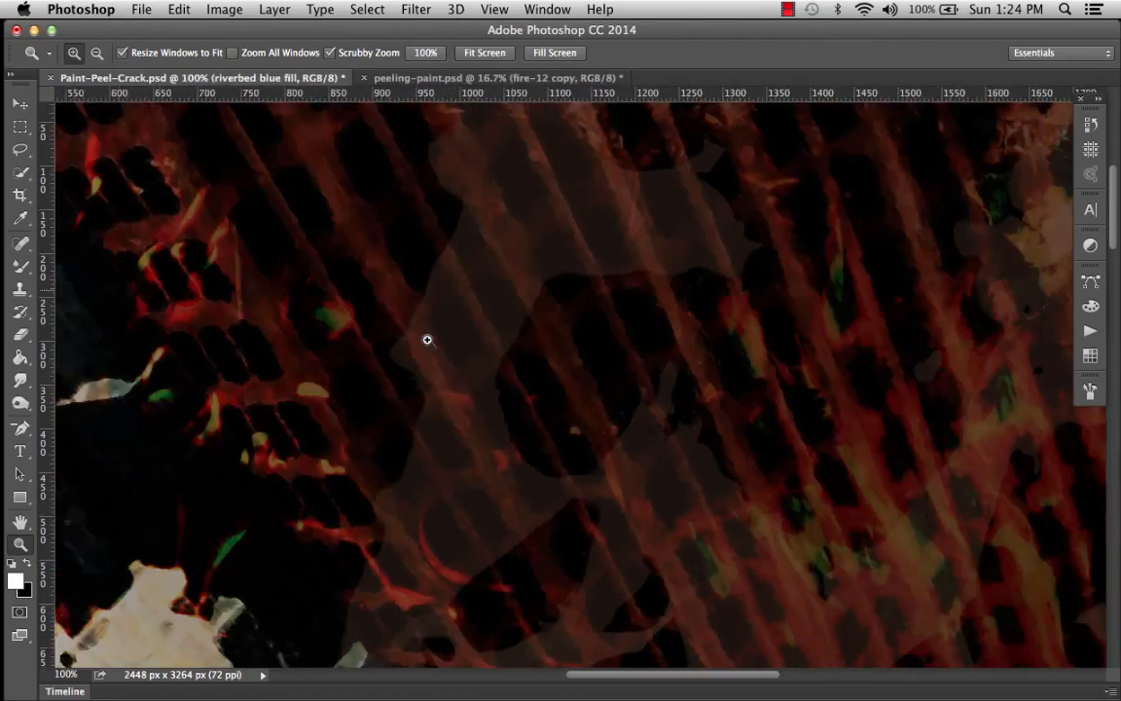
scroll(428, 340, right, 8)
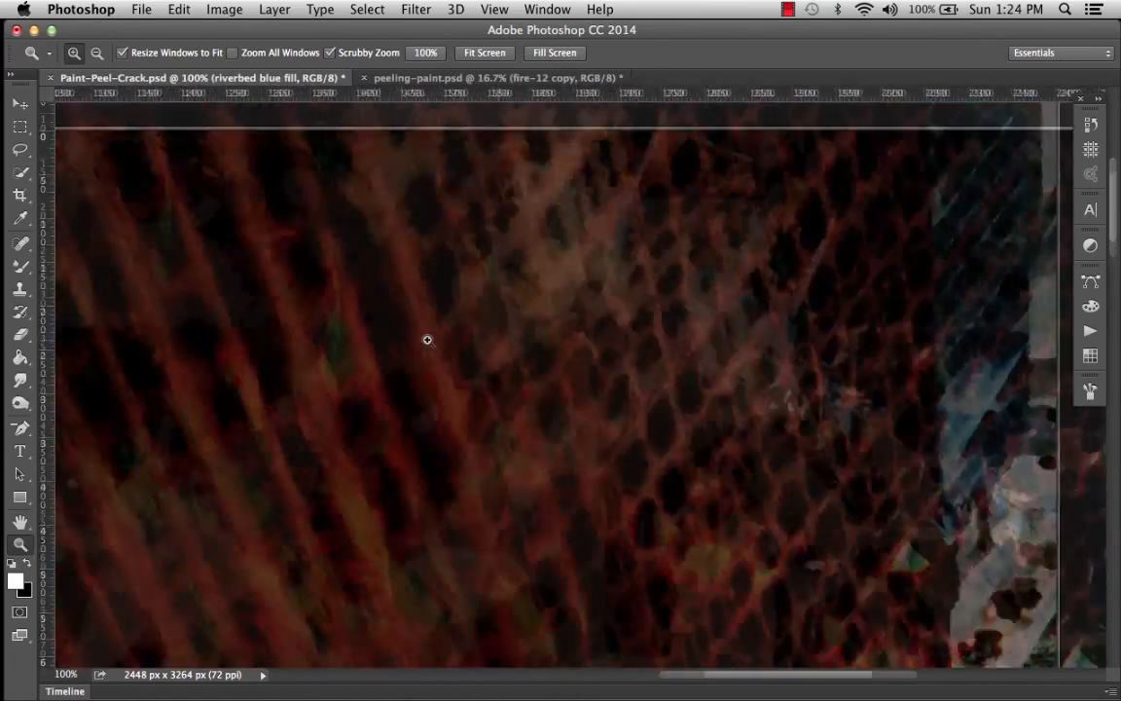
scroll(428, 339, left, 6)
scroll(427, 340, down, 5)
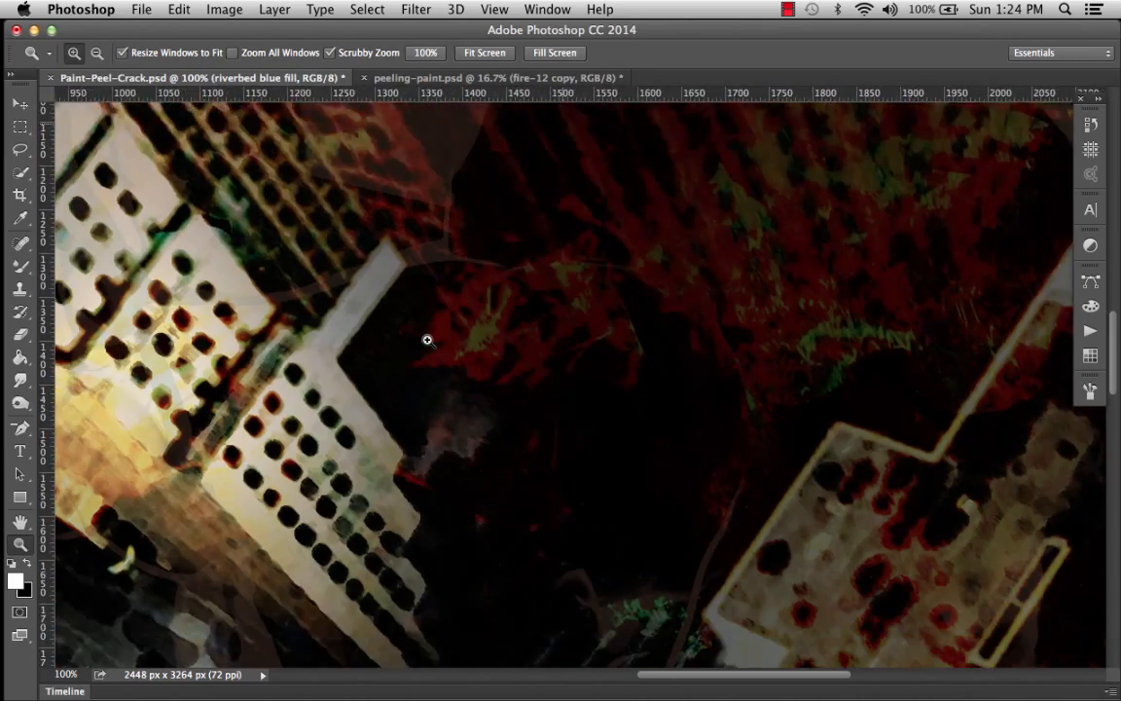
scroll(428, 339, down, 3)
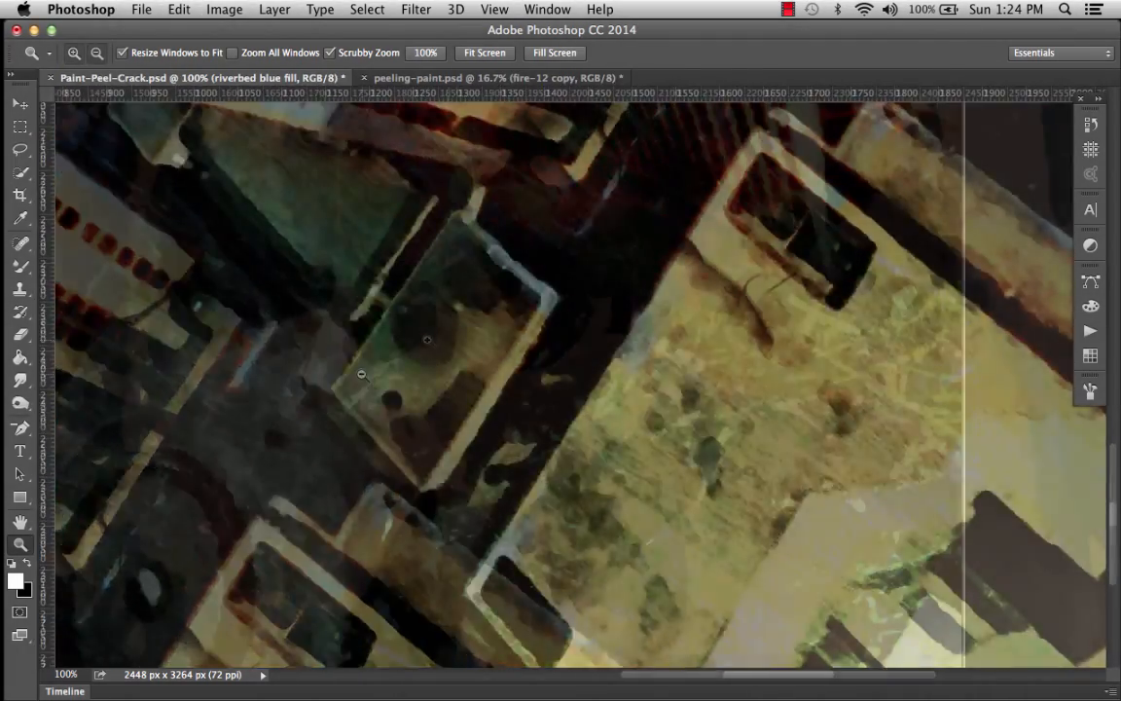
alt+click(361, 374)
alt+click(361, 374)
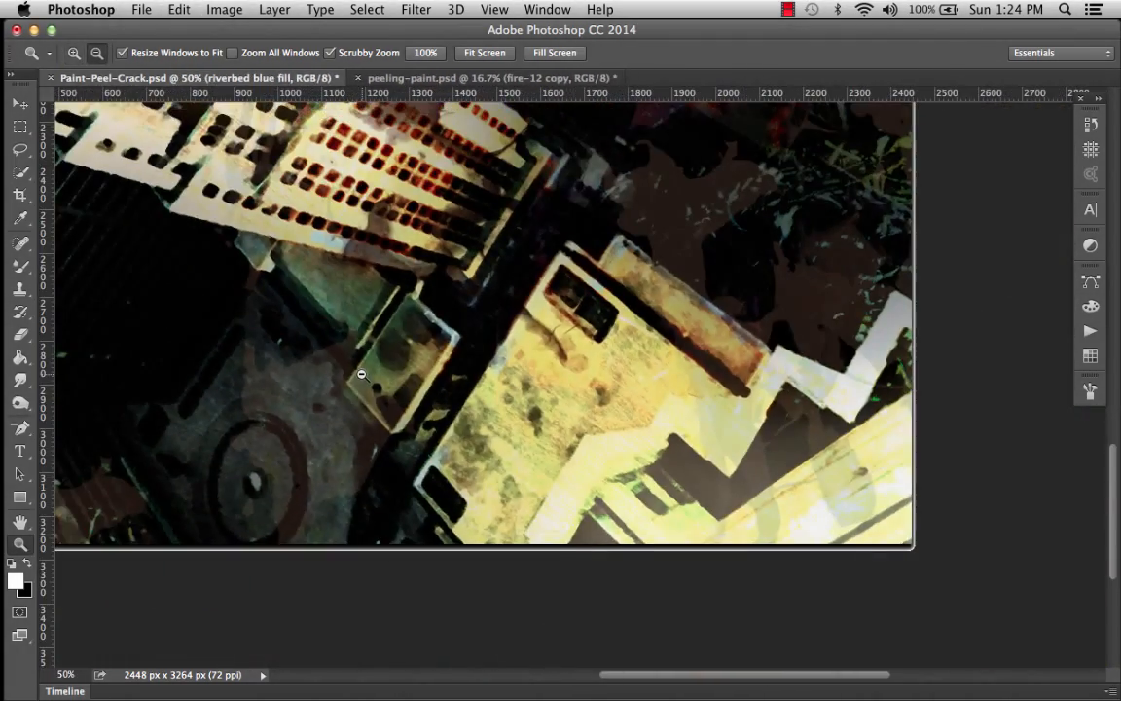
alt+click(361, 374)
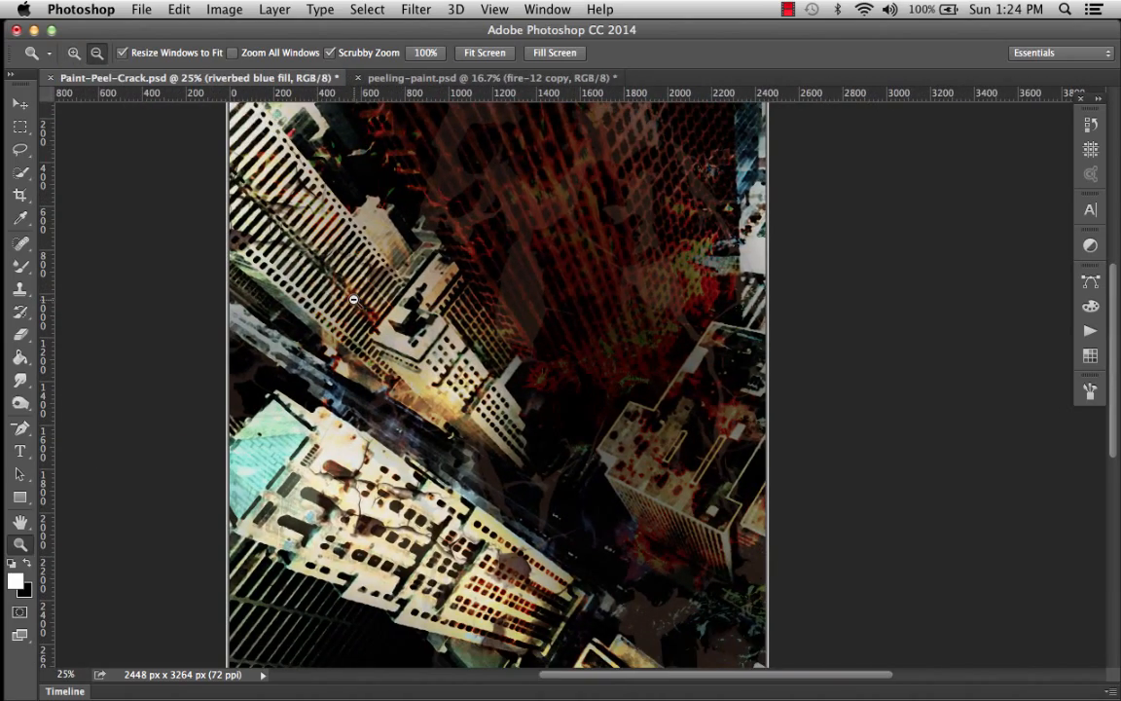
alt+click(353, 299)
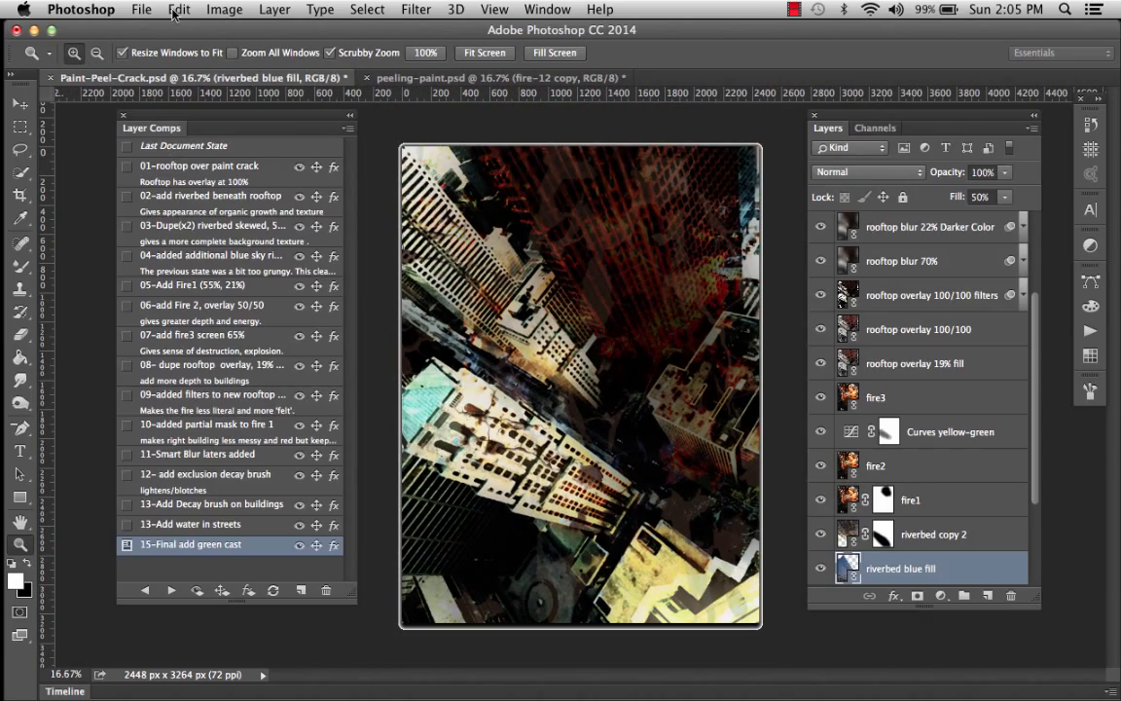
Export all layer comps to a PDF slideshow named "Decay comps" in the Decay folder, advancing every 5 seconds
click(141, 9)
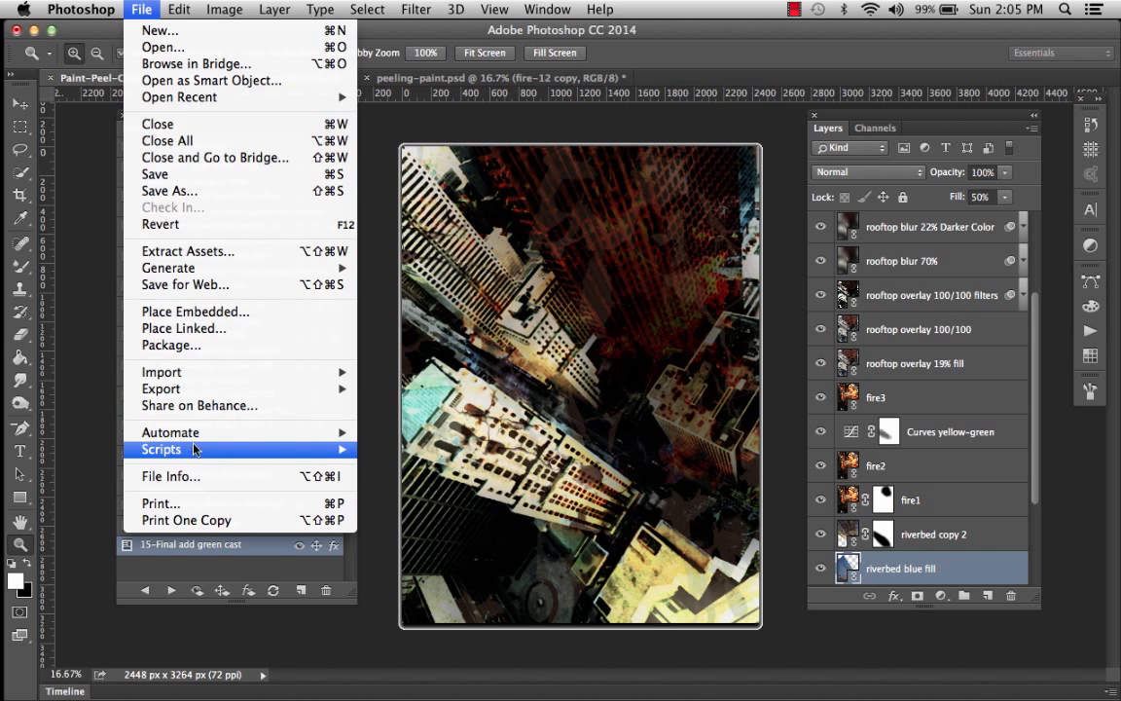
mouse_move(214, 449)
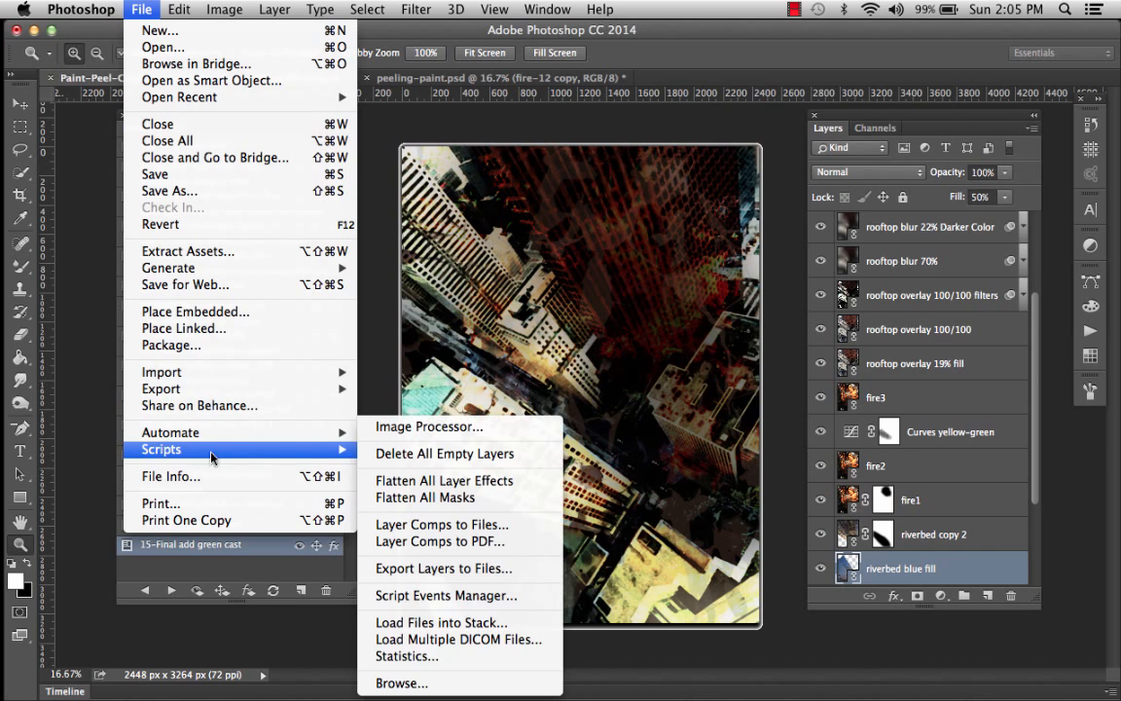
click(435, 542)
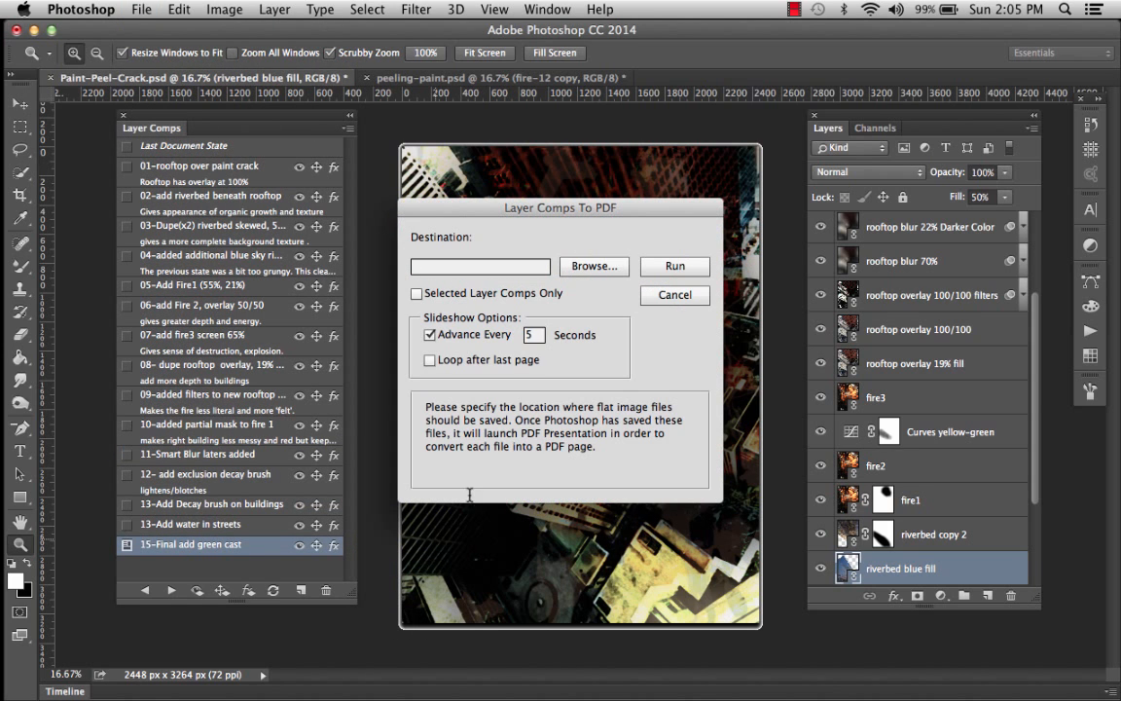
click(594, 266)
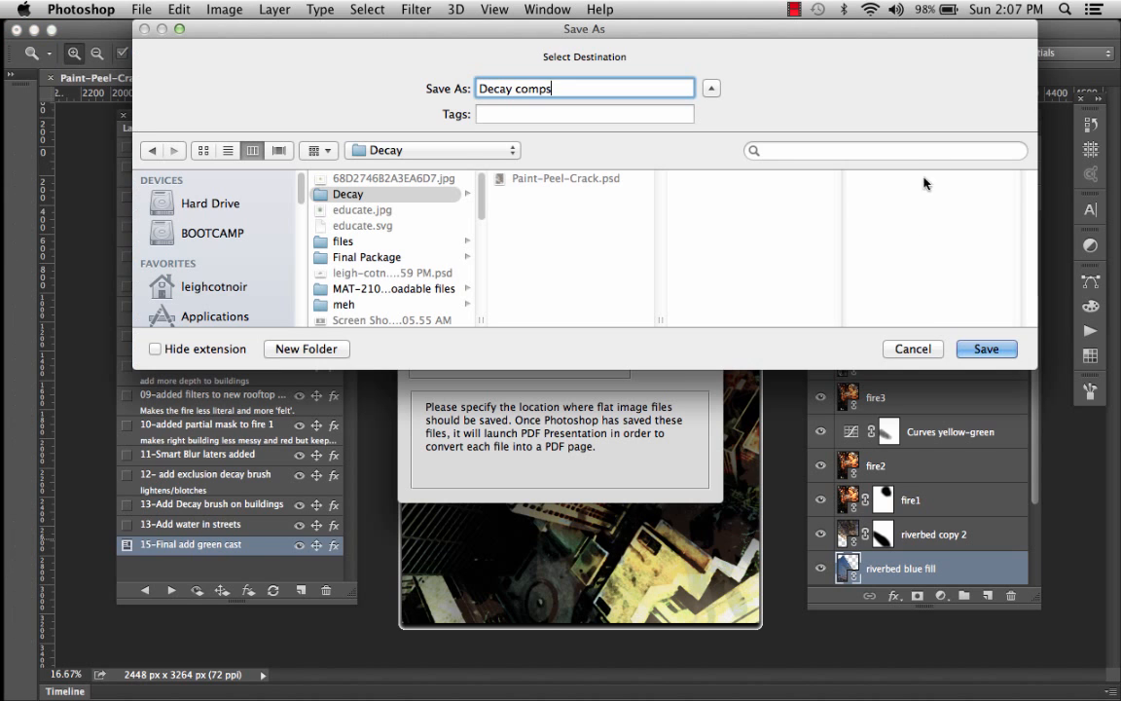
click(986, 347)
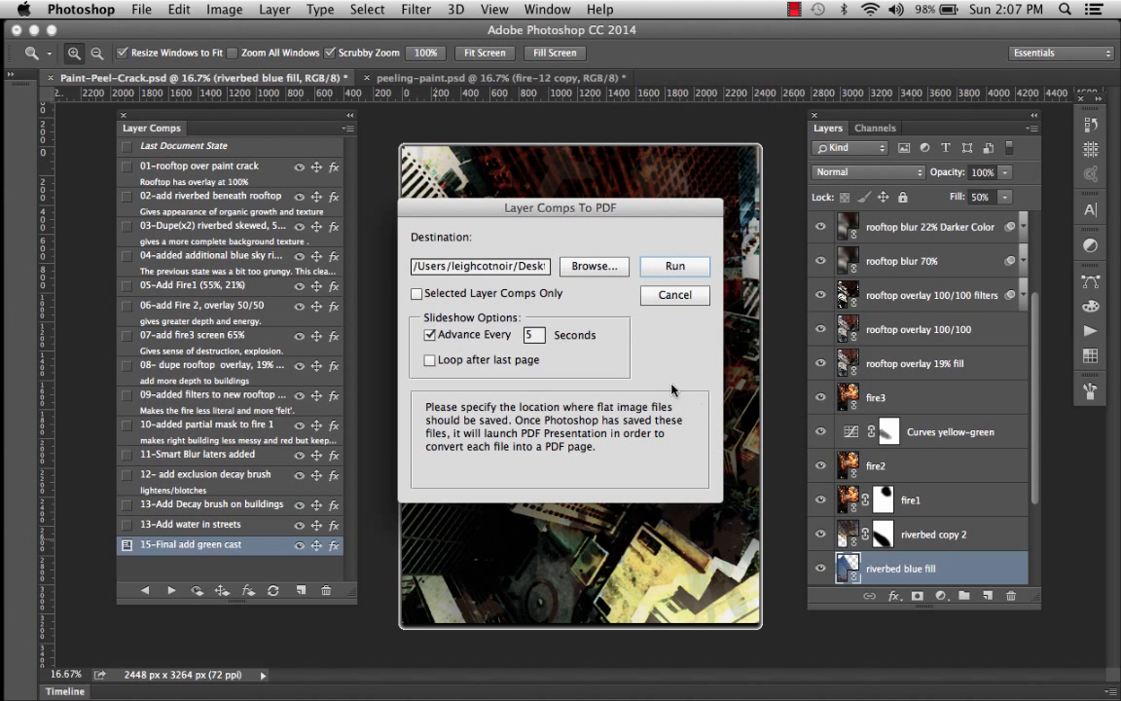
click(674, 267)
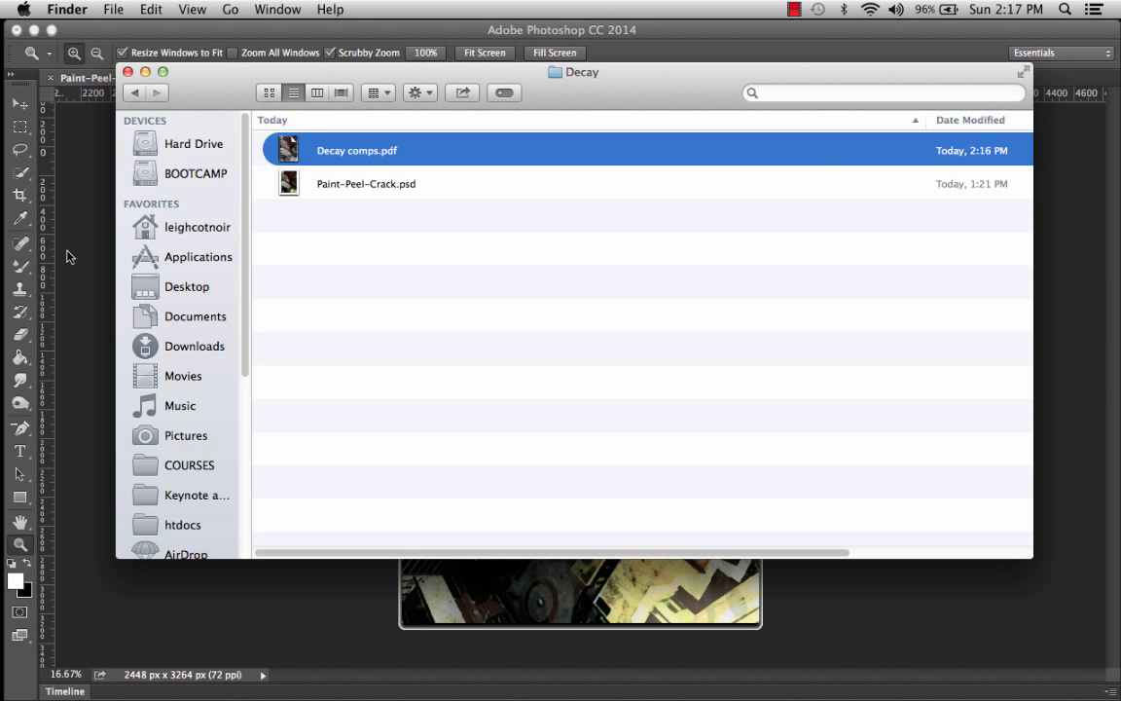
Open Decay comps.pdf from the Decay folder in Acrobat, view the slideshow through its final page and leave full-screen mode
double_click(287, 152)
click(439, 591)
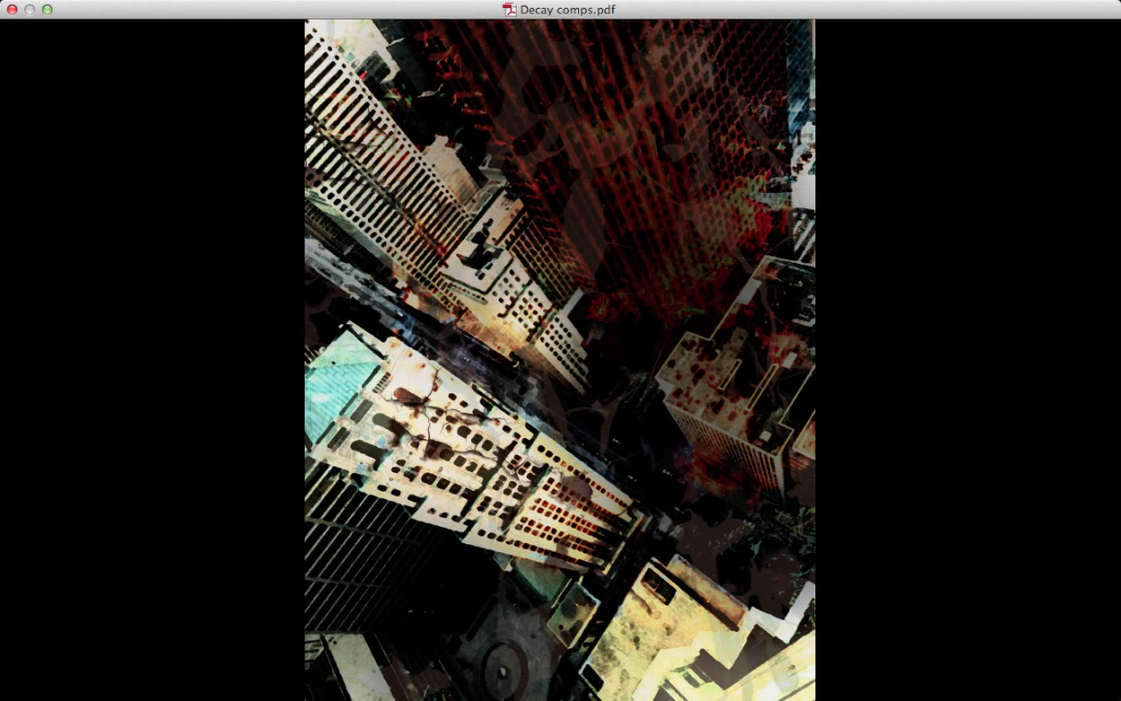
key(Escape)
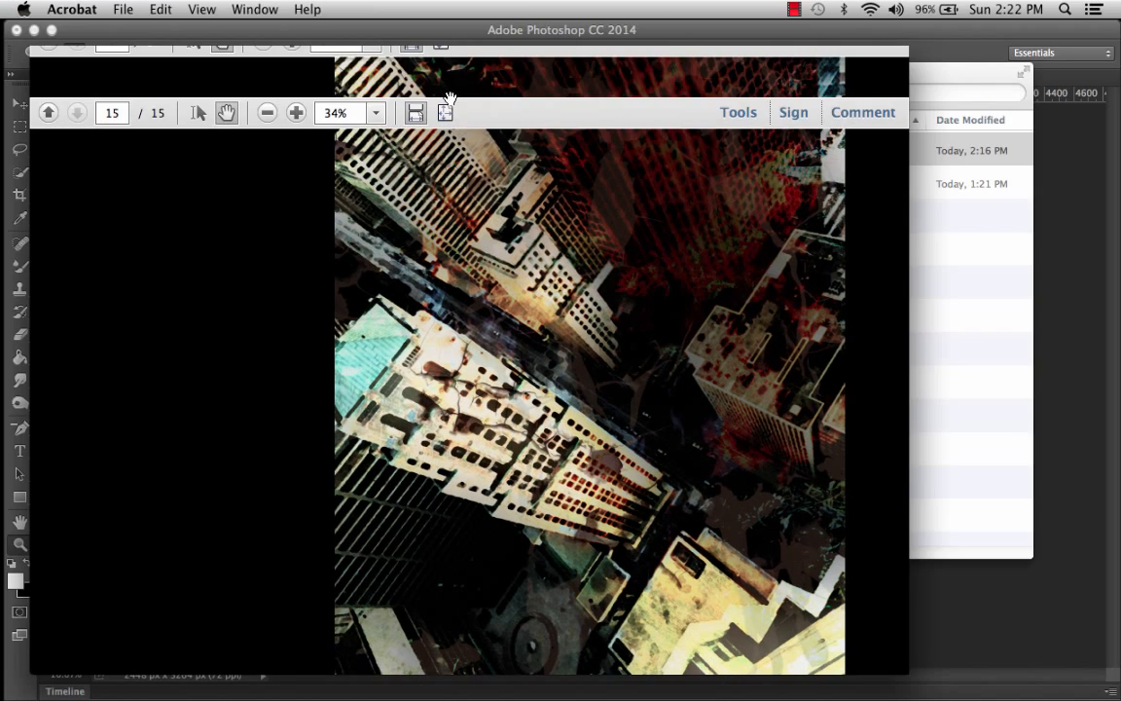